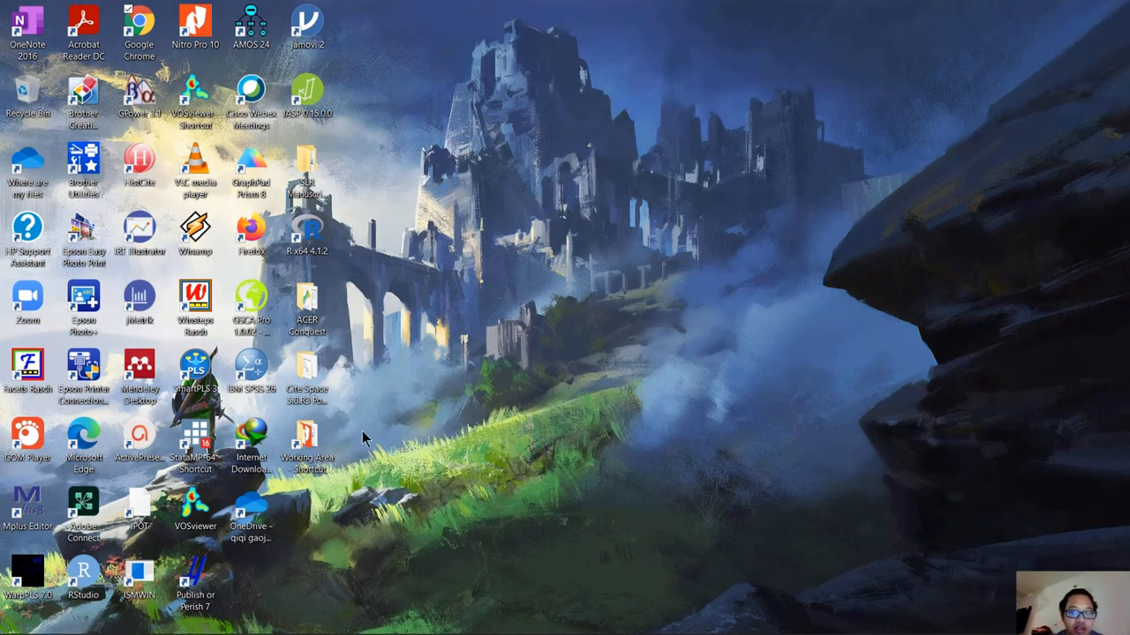
# Open the Cite Space 5.8.R3 Portable folder on the desktop, check the opening options for CiteSpaceV, and minimize the folder window.
pyautogui.doubleClick(309, 375)
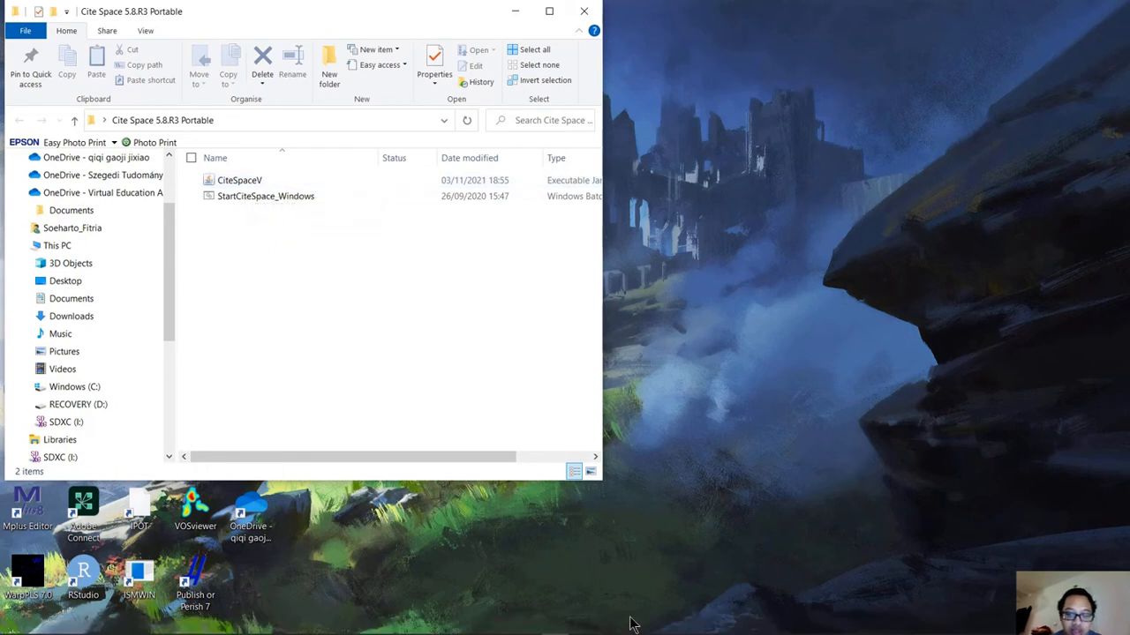
pyautogui.click(250, 181)
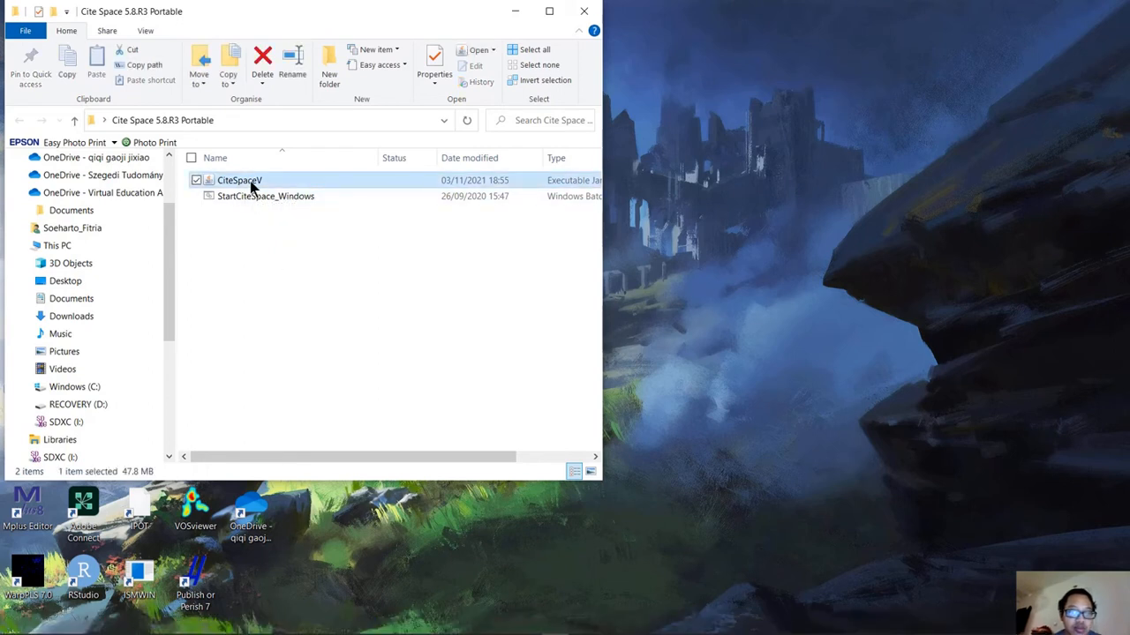
pyautogui.rightClick(250, 181)
pyautogui.moveTo(188, 318)
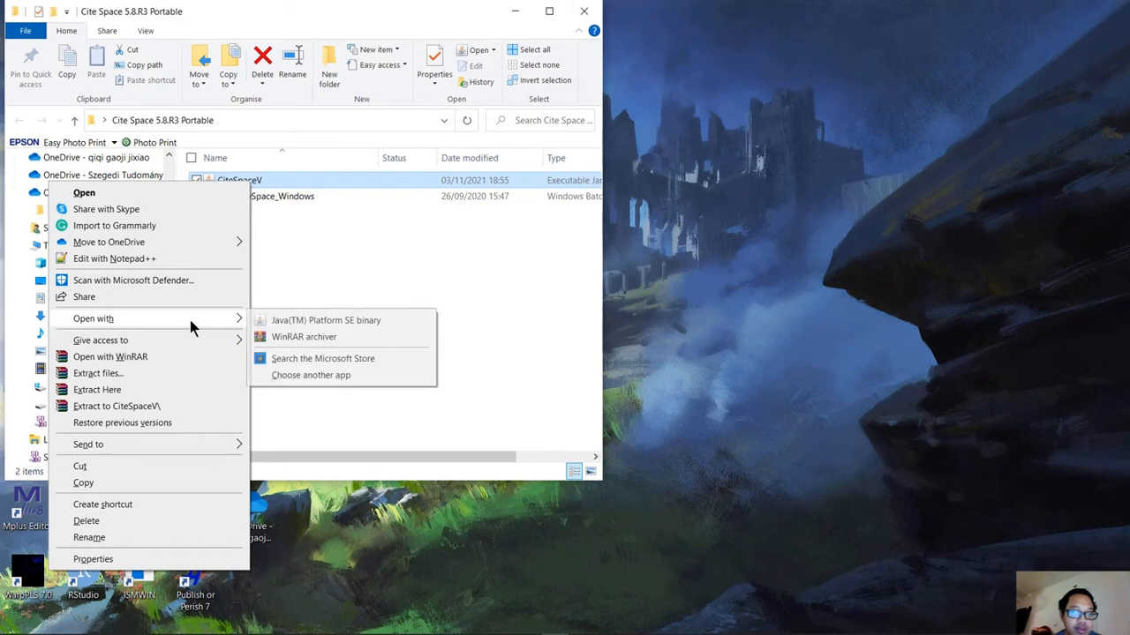
pyautogui.click(158, 191)
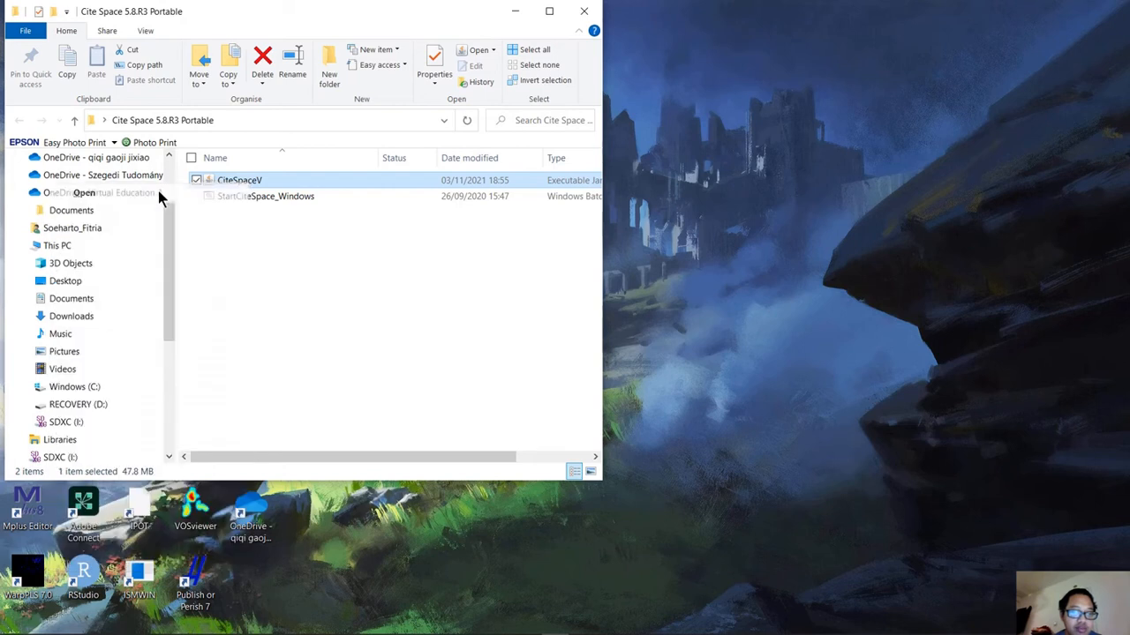
pyautogui.click(519, 11)
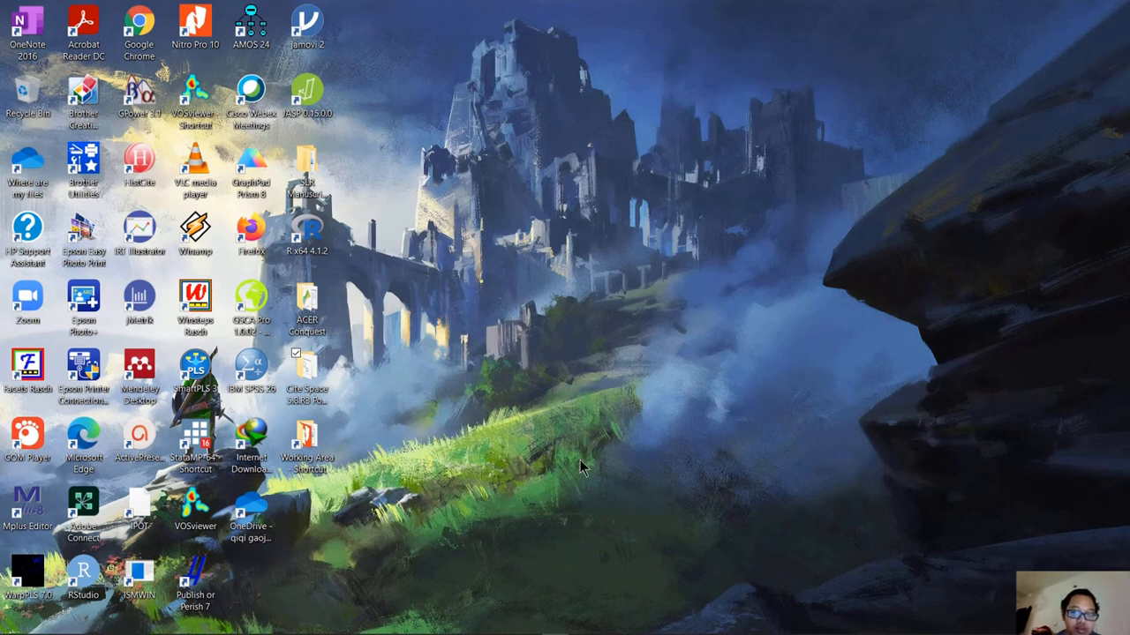
# Switch to Google Chrome, close the YouTube tab, and search for "citespace download" in a new tab.
pyautogui.moveTo(640, 625)
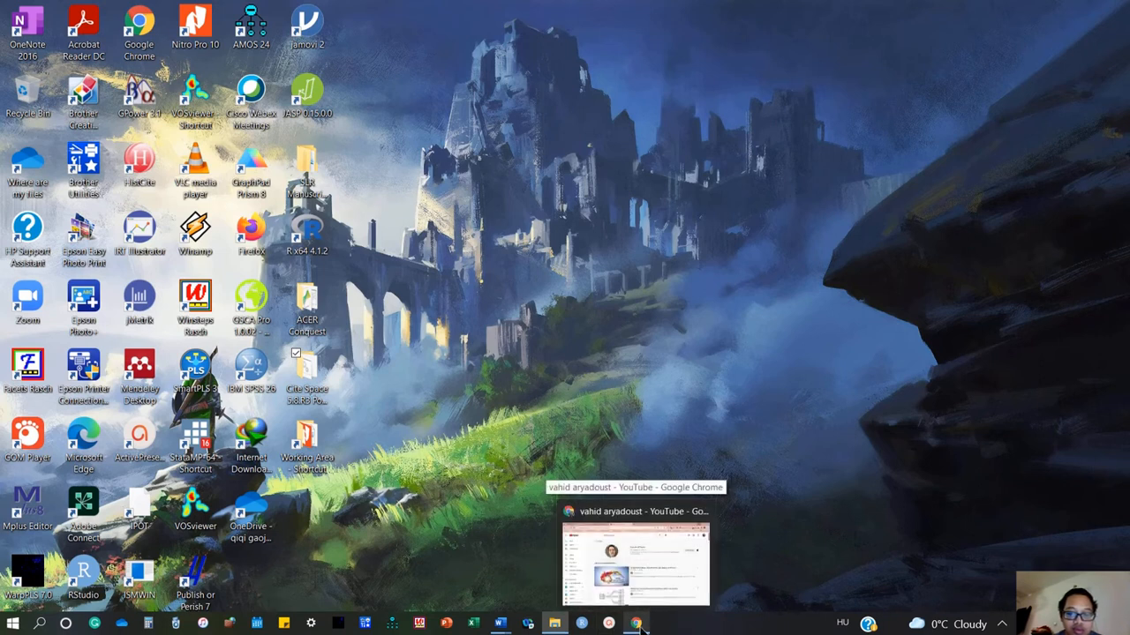
pyautogui.click(637, 624)
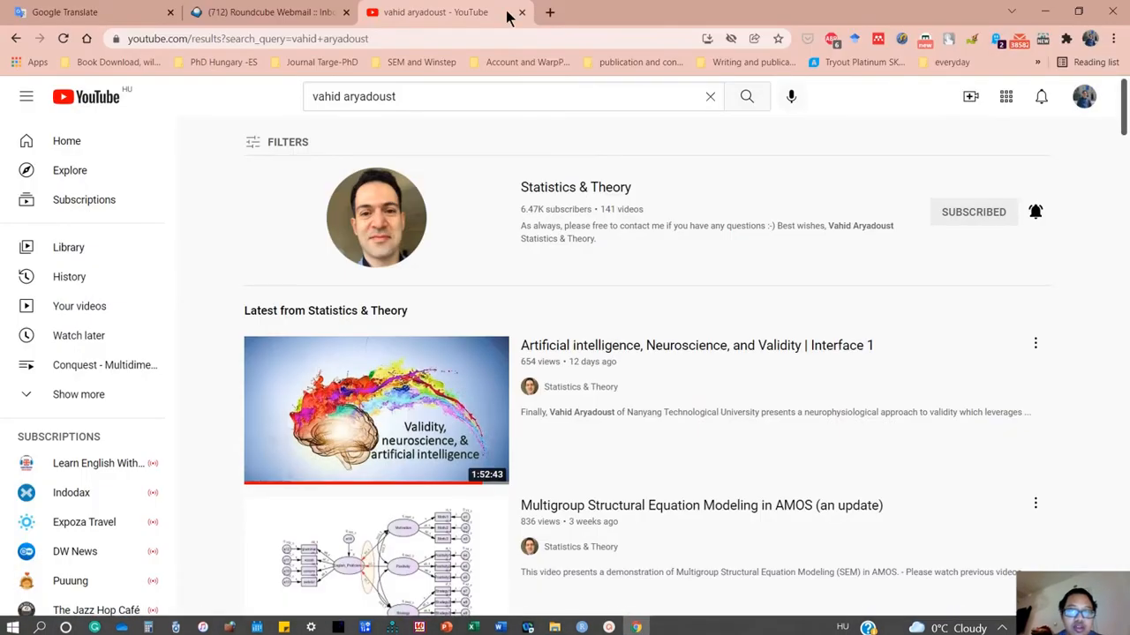
pyautogui.click(522, 12)
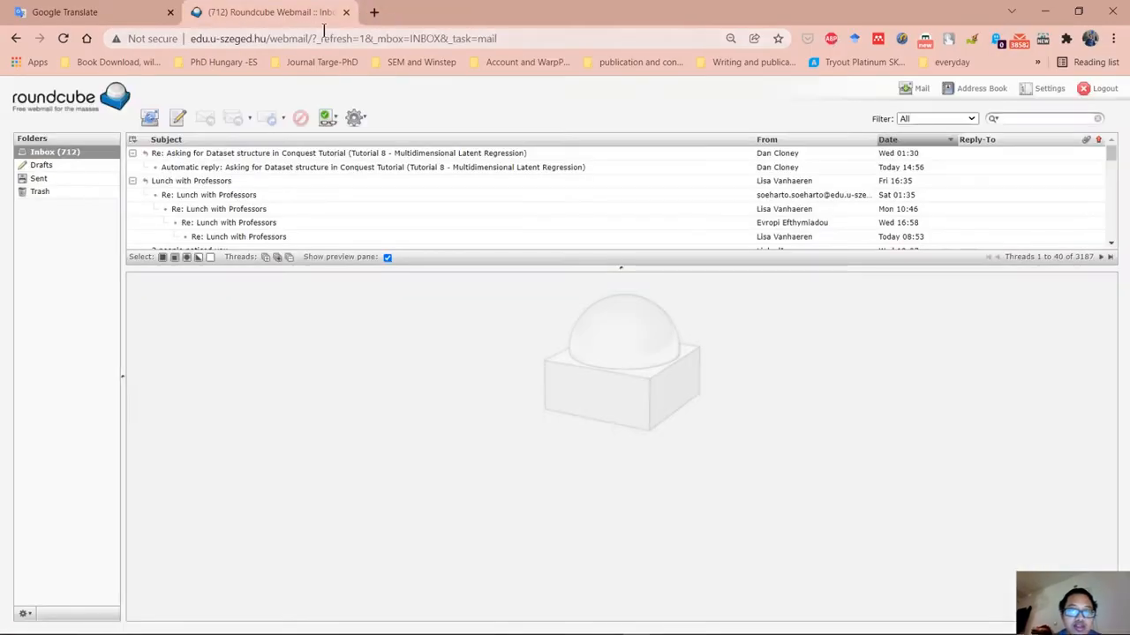
pyautogui.click(377, 11)
pyautogui.write('citespace')
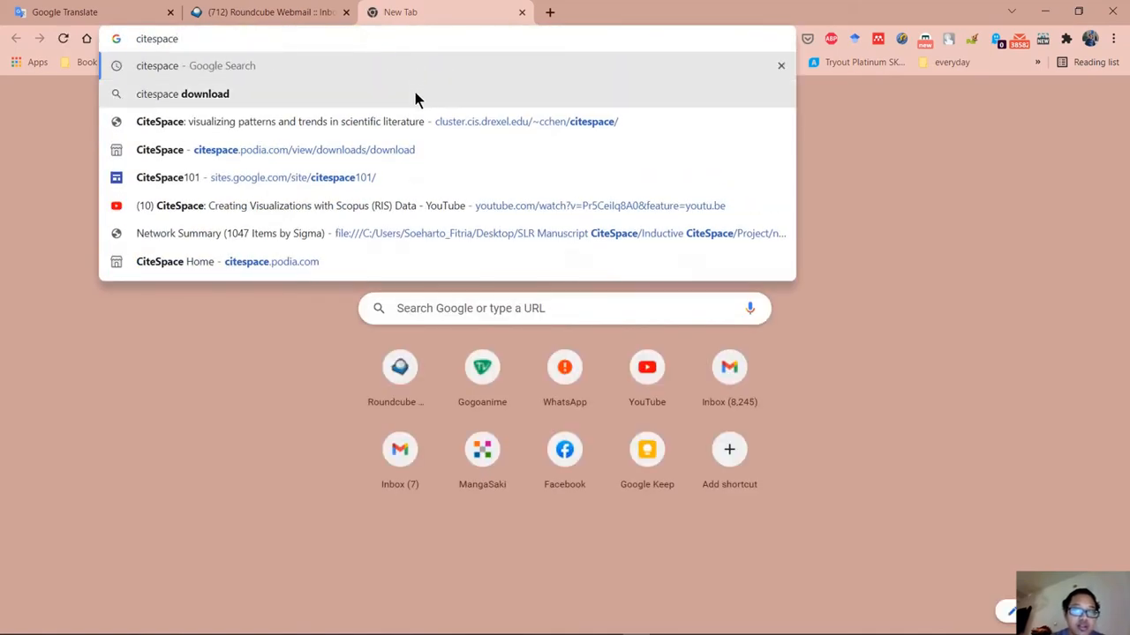
pyautogui.click(378, 92)
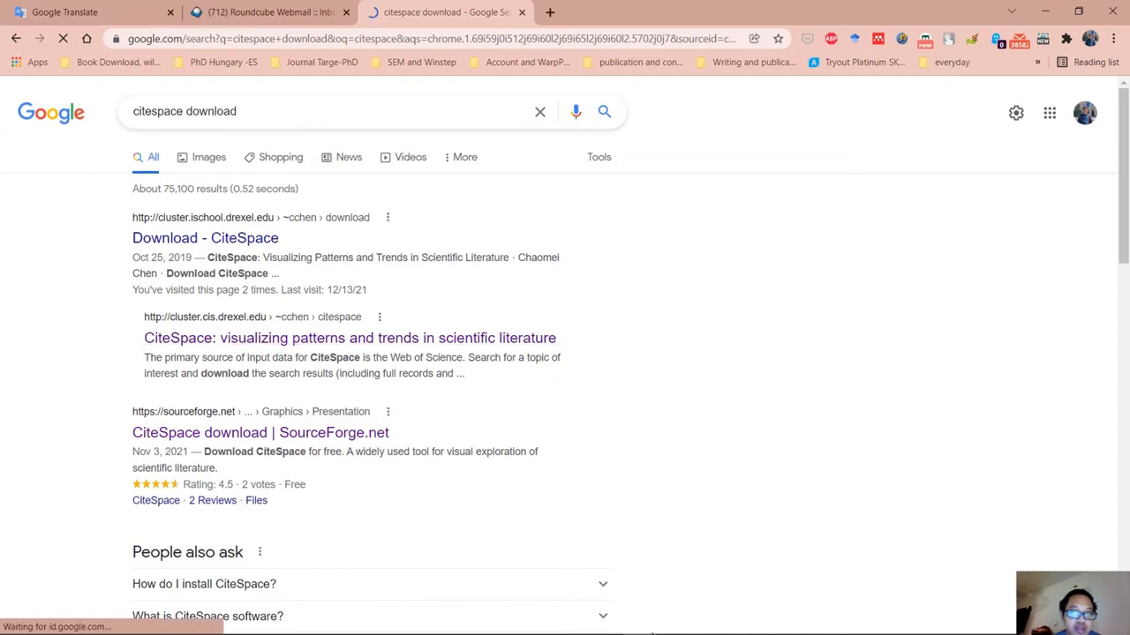
# Look through the search results and open "CiteSpace: visualizing patterns and trends in scientific literature".
pyautogui.moveTo(641, 625)
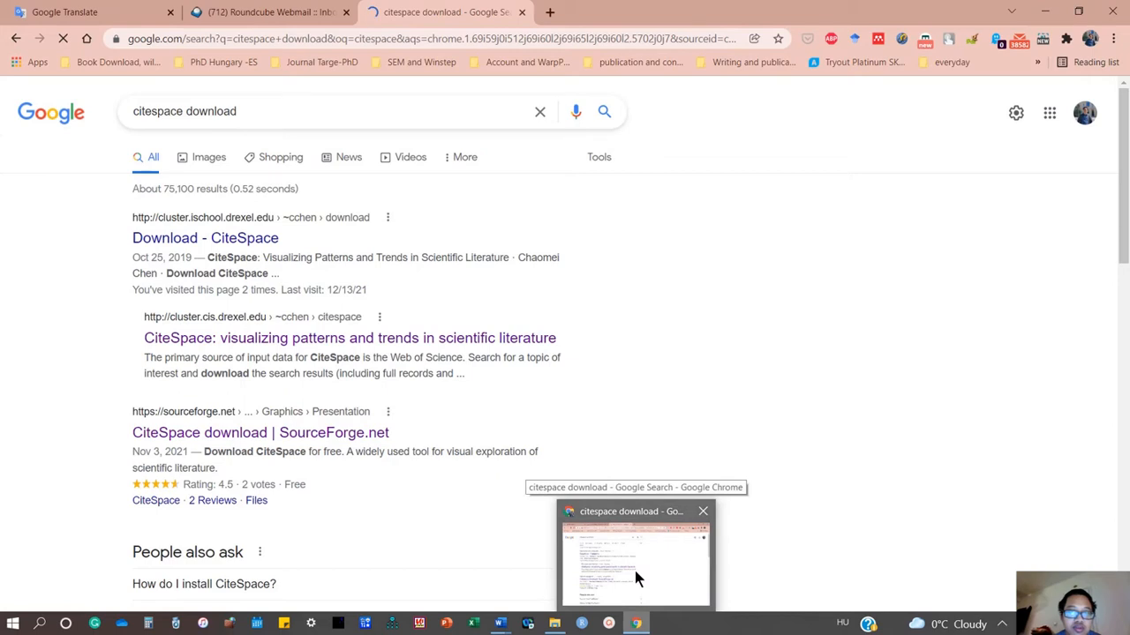
pyautogui.click(272, 11)
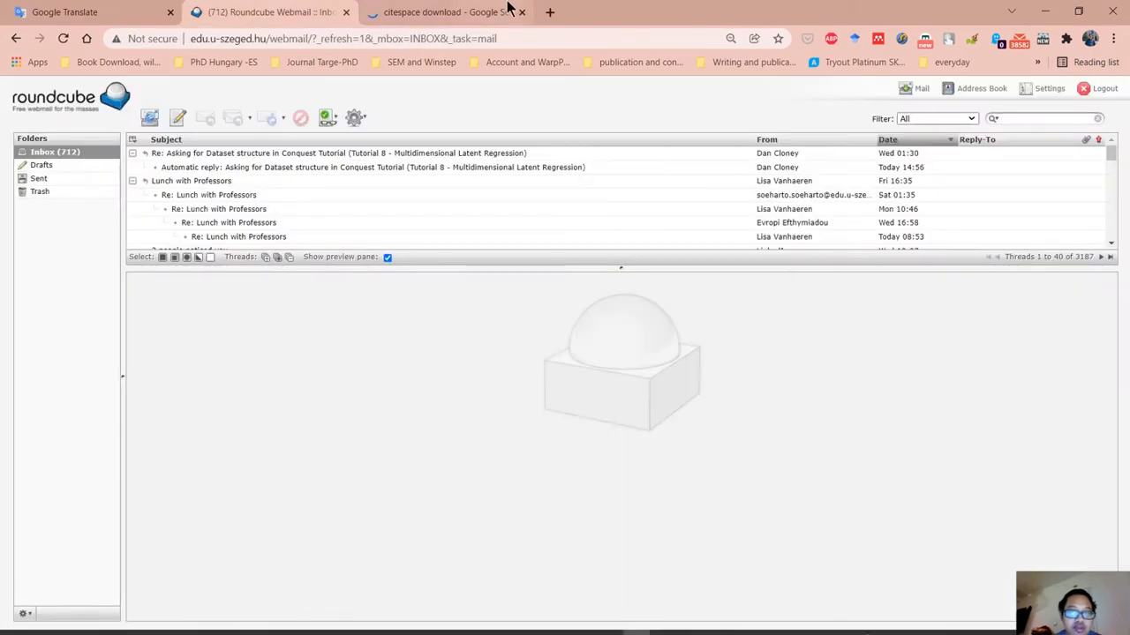
pyautogui.click(433, 9)
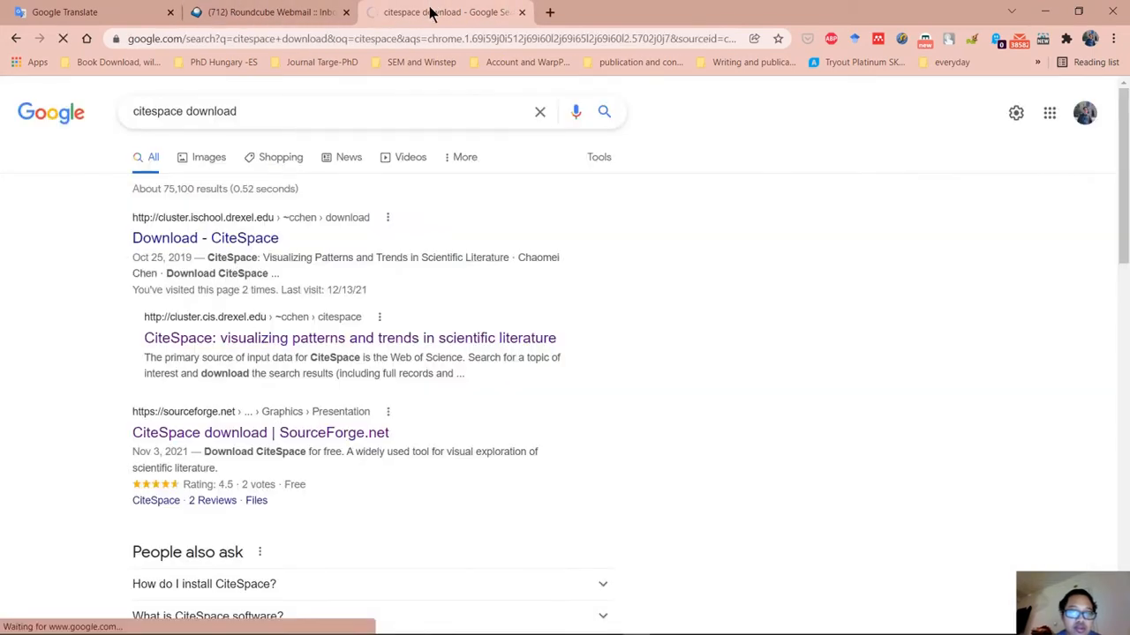
pyautogui.scroll(-3, 262, 410)
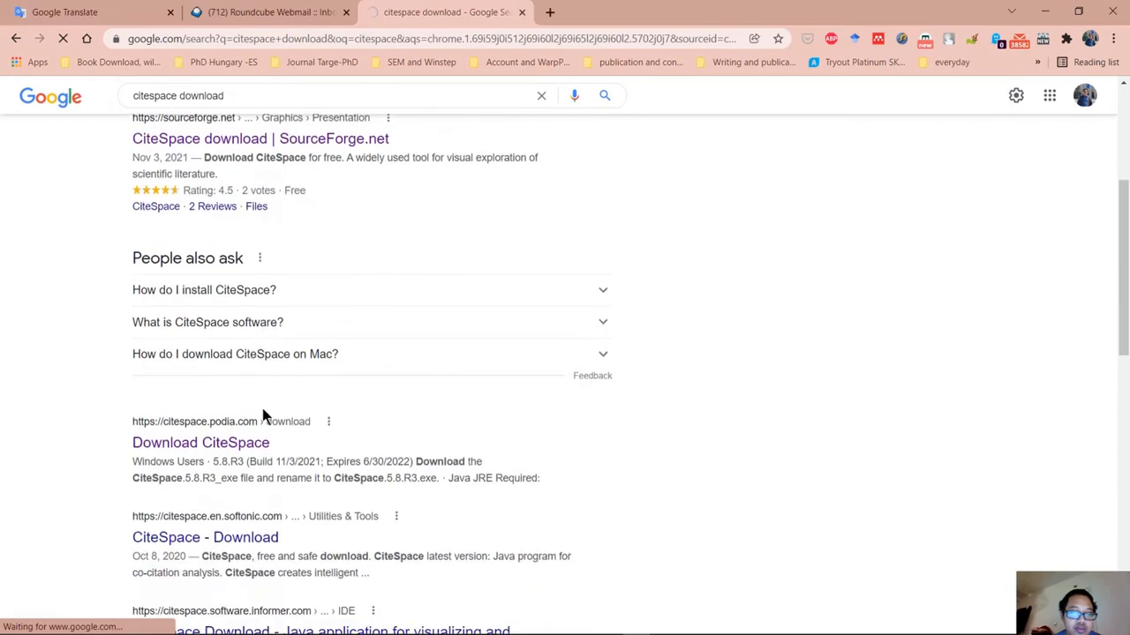
pyautogui.scroll(3, 257, 431)
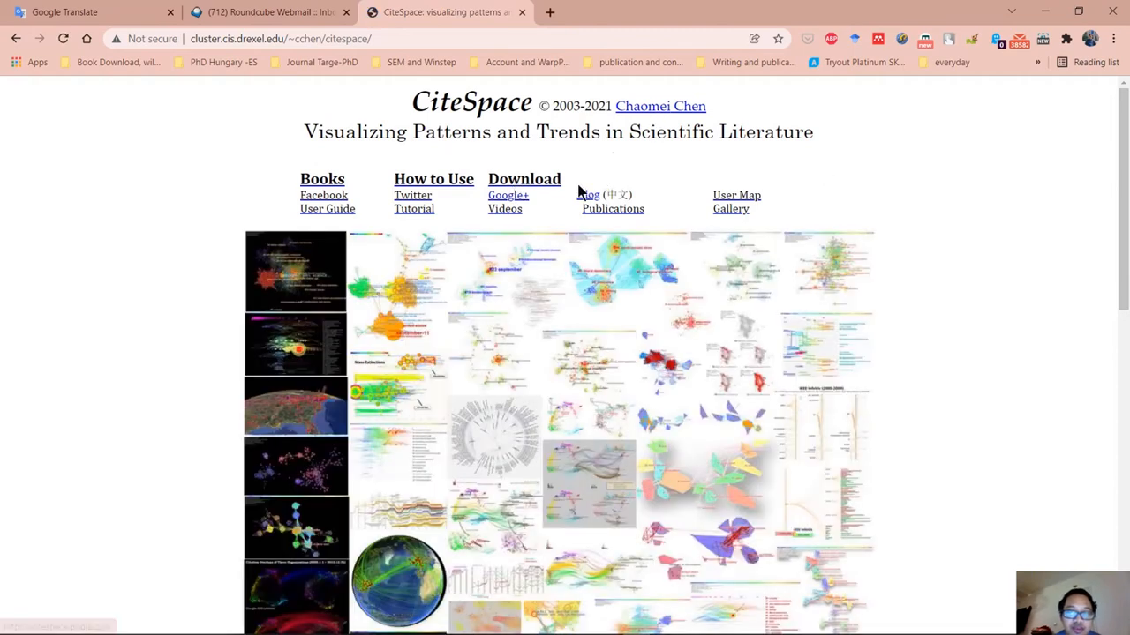
# Review the CiteSpace homepage down to its notes and disclaimer, and open its Download page.
pyautogui.scroll(-5, 469, 151)
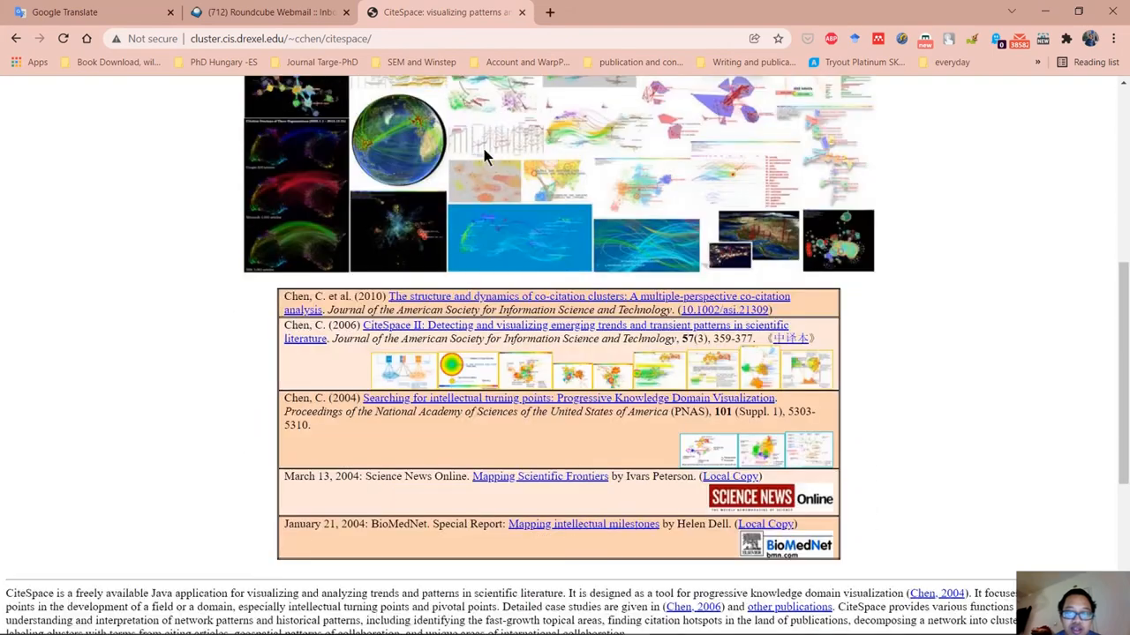
pyautogui.scroll(-4, 737, 433)
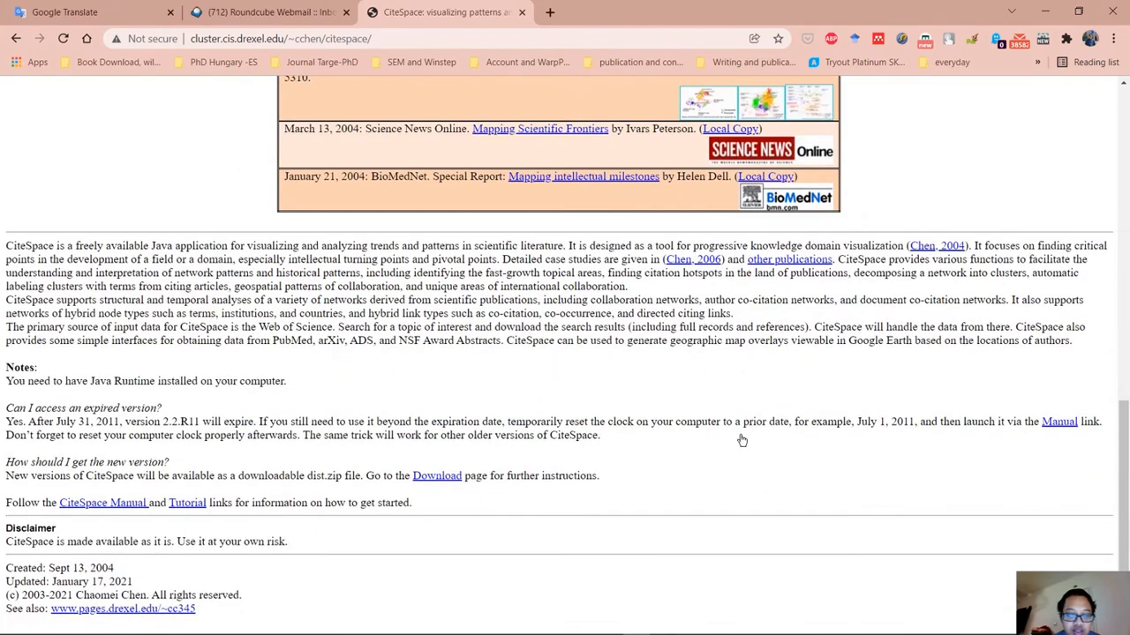
pyautogui.scroll(9, 741, 439)
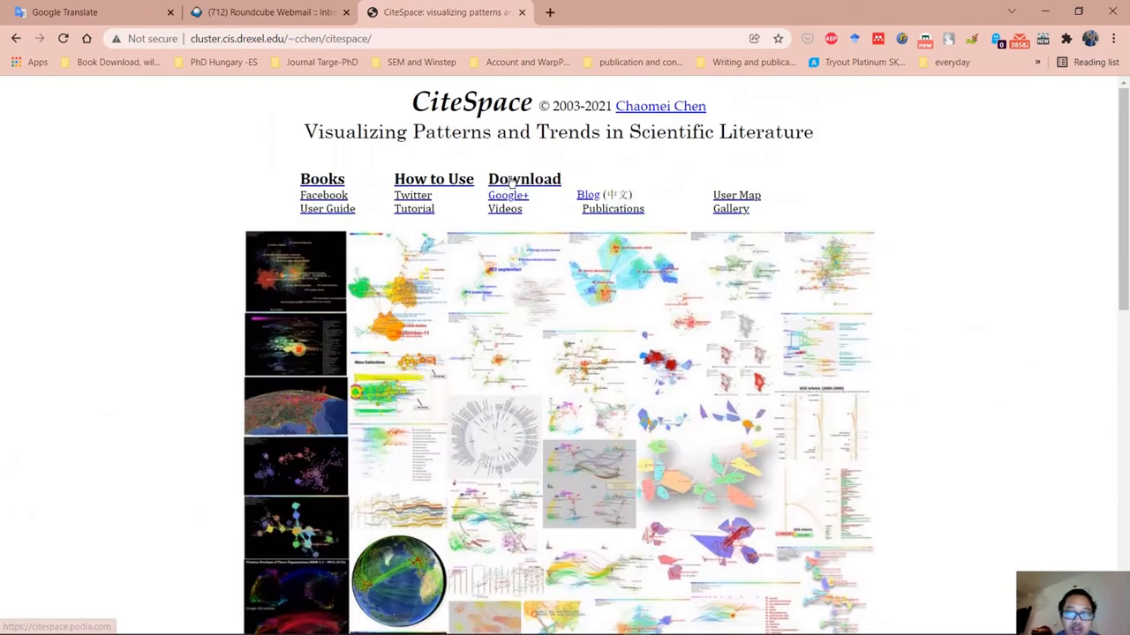
pyautogui.click(512, 182)
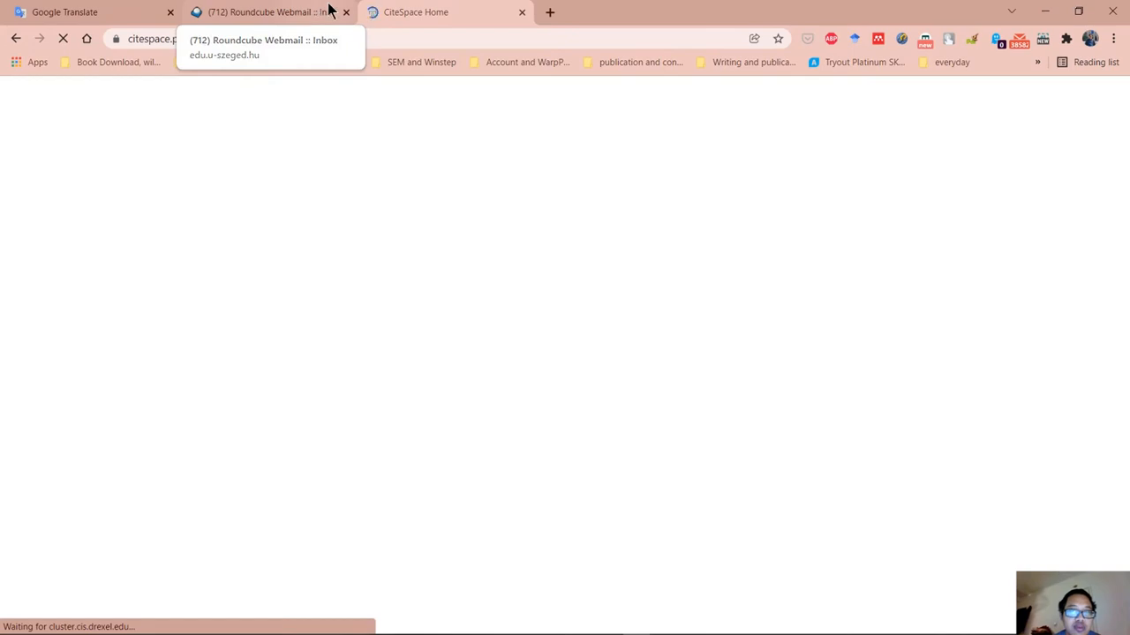
# Minimize the browser, launch CiteSpaceV from the Cite Space 5.8.R3 Portable folder, and minimize the folder window.
pyautogui.click(1044, 11)
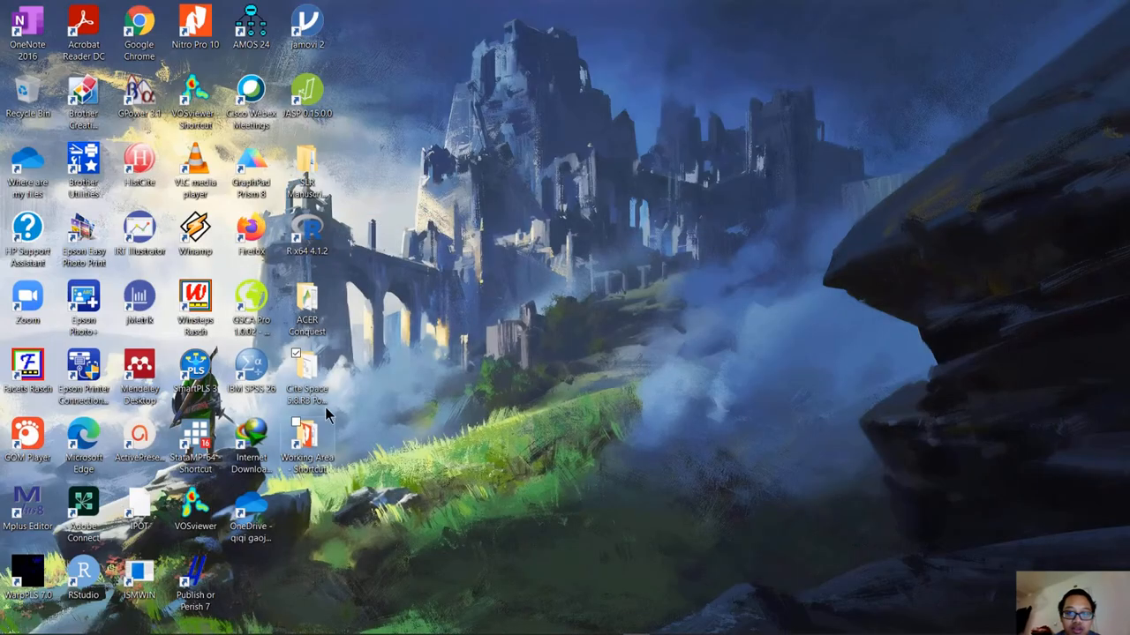
pyautogui.doubleClick(310, 375)
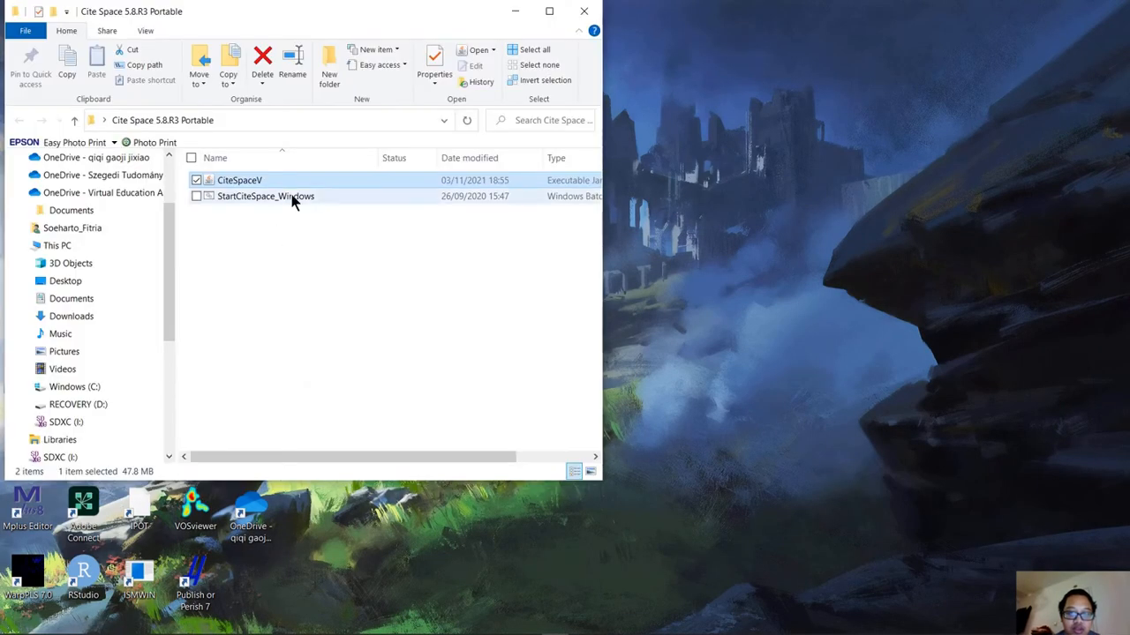
pyautogui.doubleClick(300, 181)
pyautogui.click(425, 294)
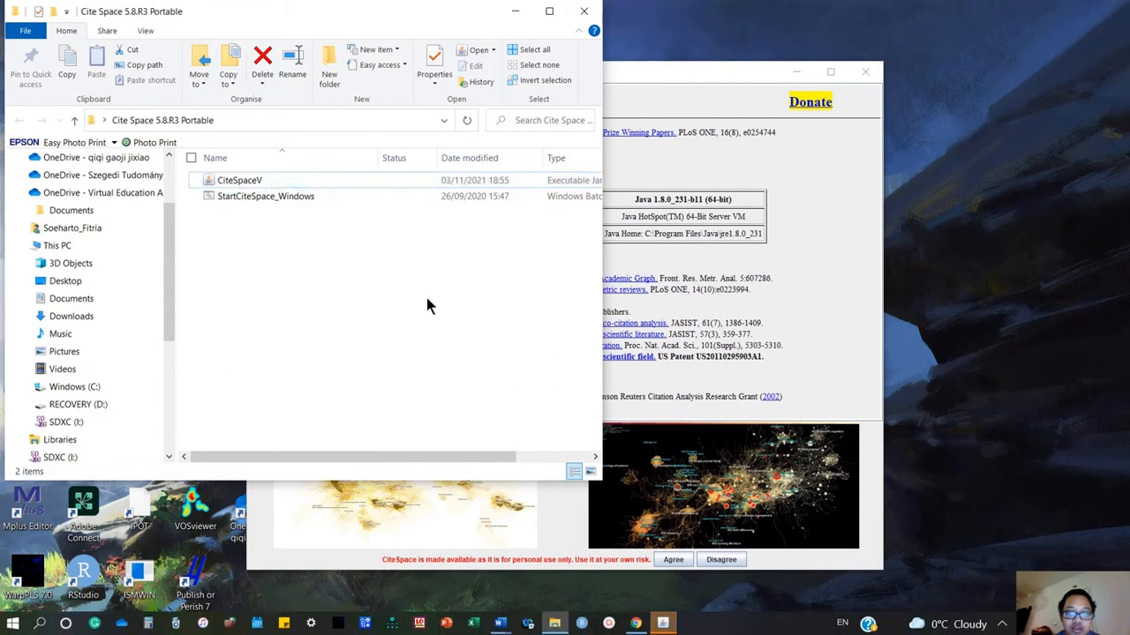
pyautogui.click(515, 12)
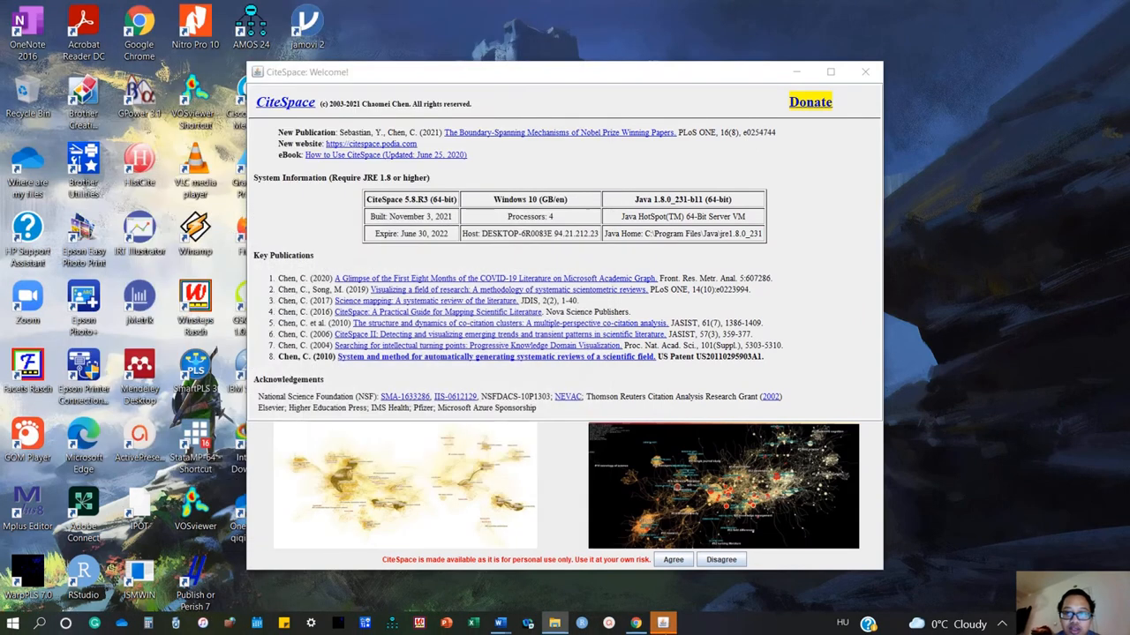
# Switch back to Google Chrome and examine the Download CiteSpace and How to Use CiteSpace products on the CiteSpace website.
pyautogui.click(637, 624)
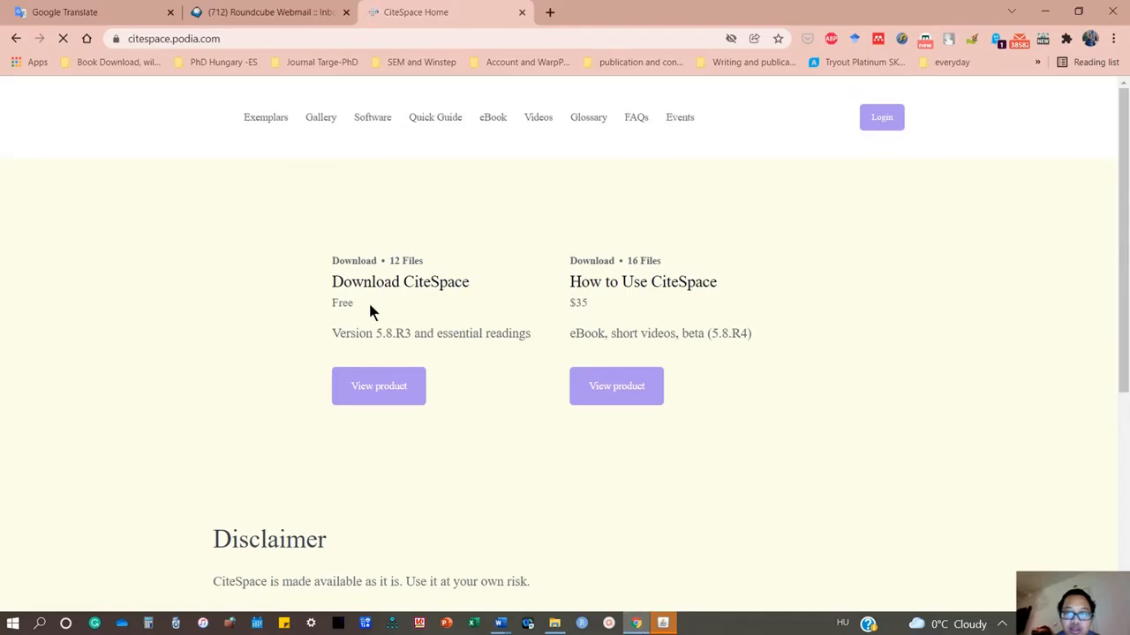
pyautogui.scroll(-3, 503, 296)
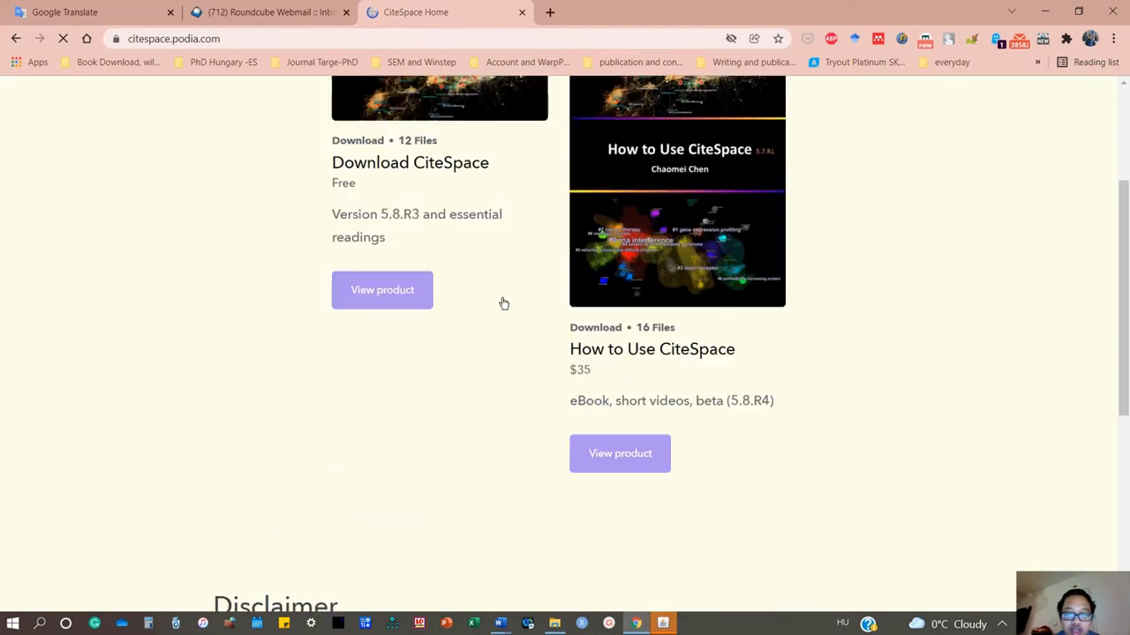
pyautogui.scroll(3, 394, 315)
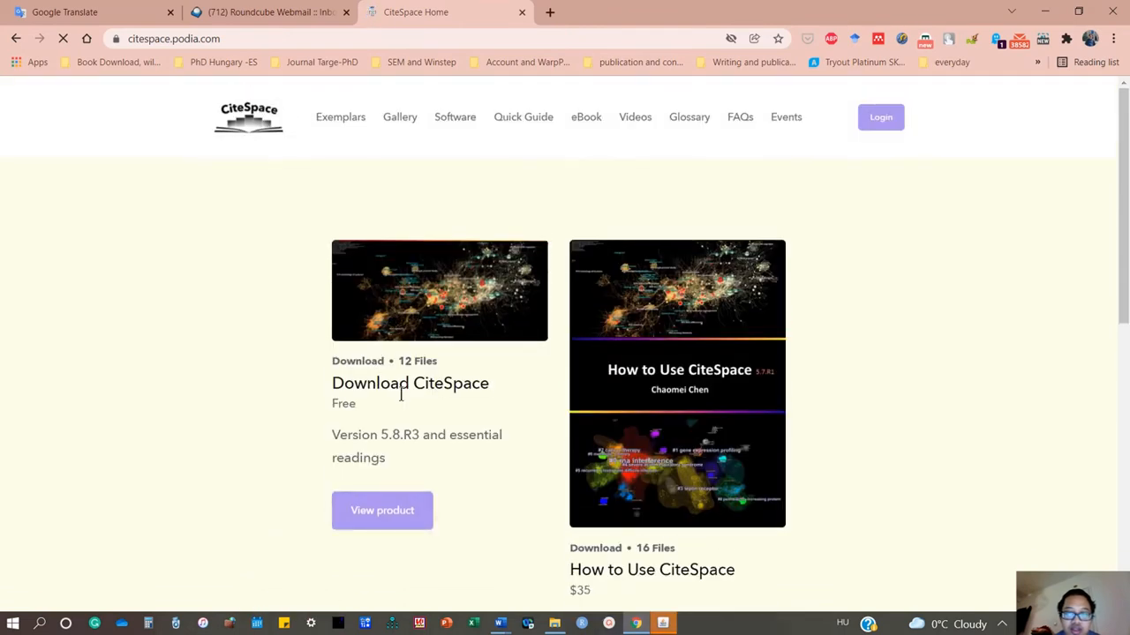
pyautogui.scroll(-4, 368, 395)
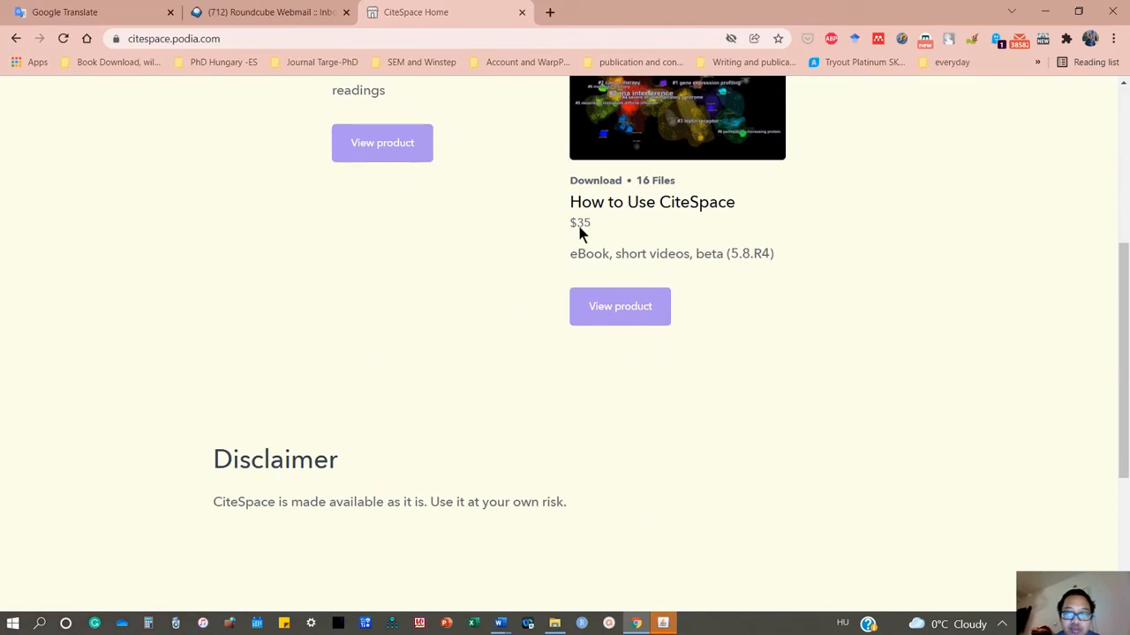
pyautogui.scroll(-3, 297, 345)
pyautogui.scroll(7, 297, 347)
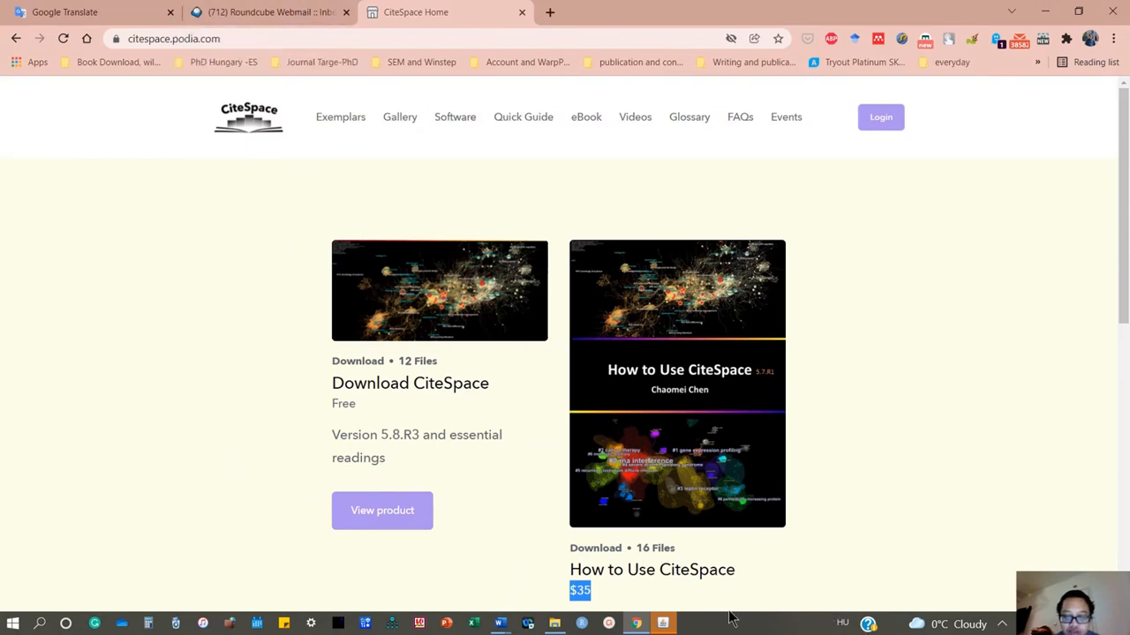
# Switch to the CiteSpace welcome window, review its system information and key publications, and agree to the personal-use terms.
pyautogui.click(666, 624)
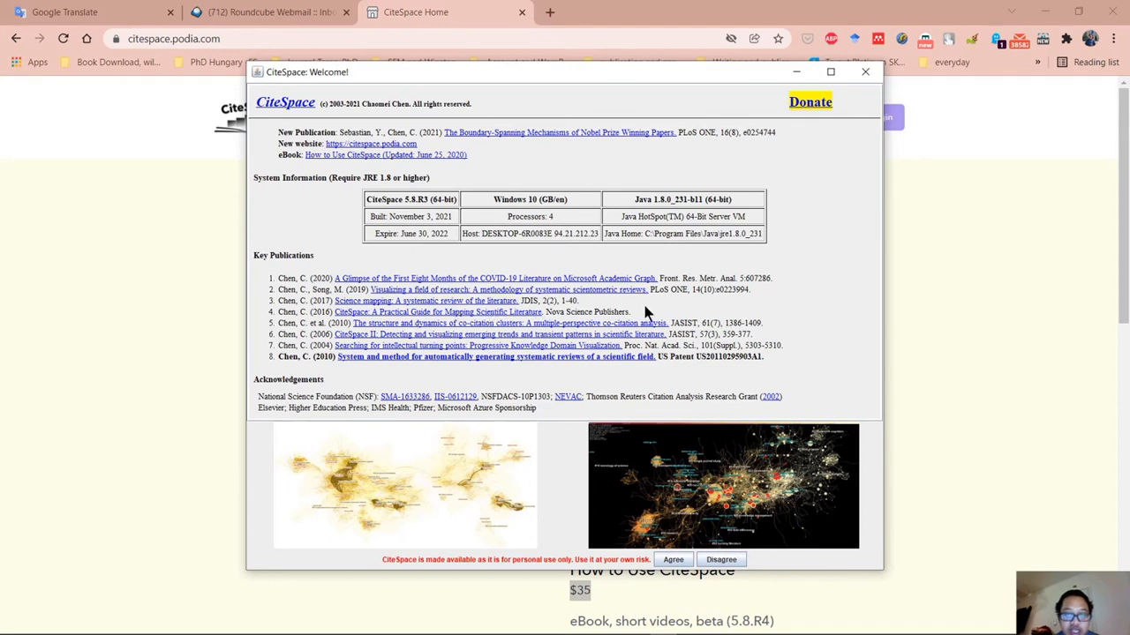
pyautogui.moveTo(640, 313); pyautogui.dragTo(248, 321)
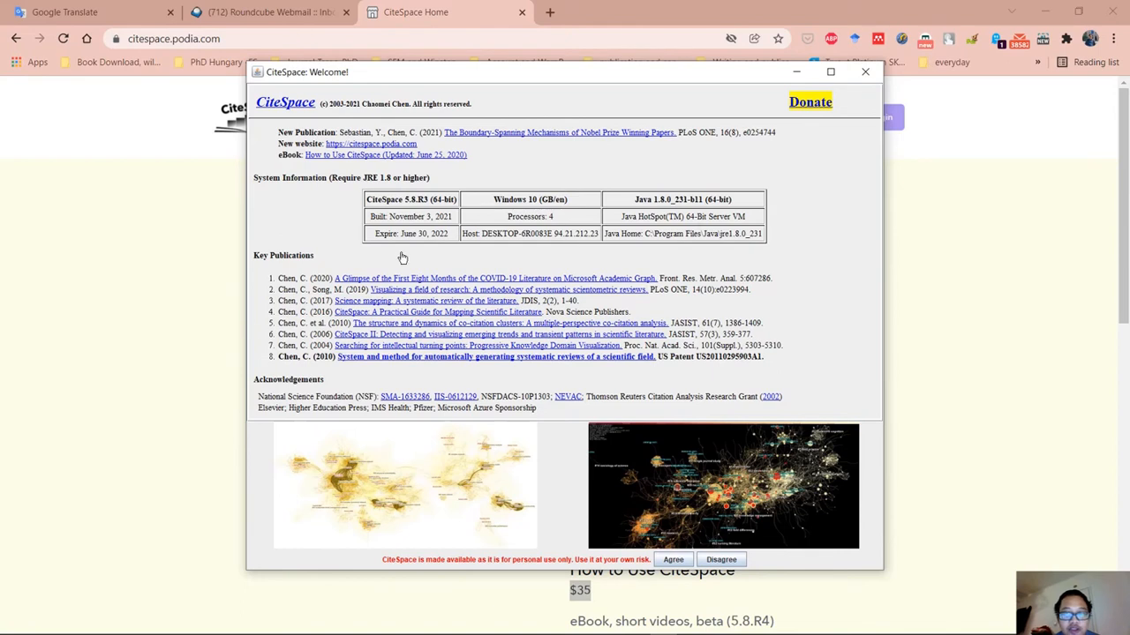
pyautogui.click(674, 561)
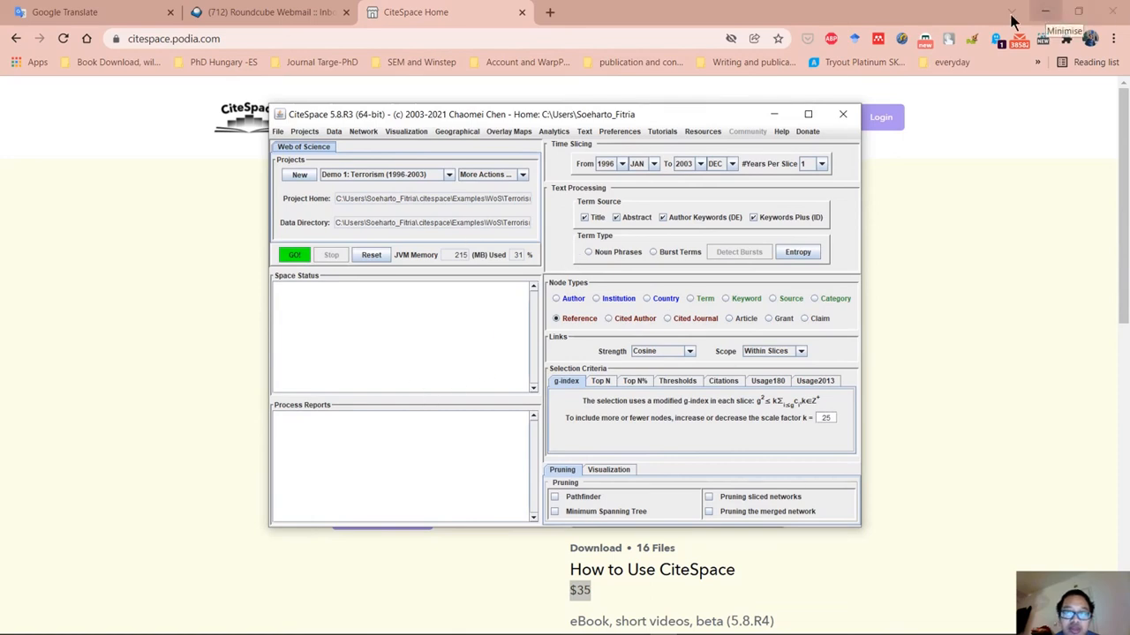
# Switch to Google Chrome and open the Web of Science site in a new tab by looking up "wos".
pyautogui.click(549, 11)
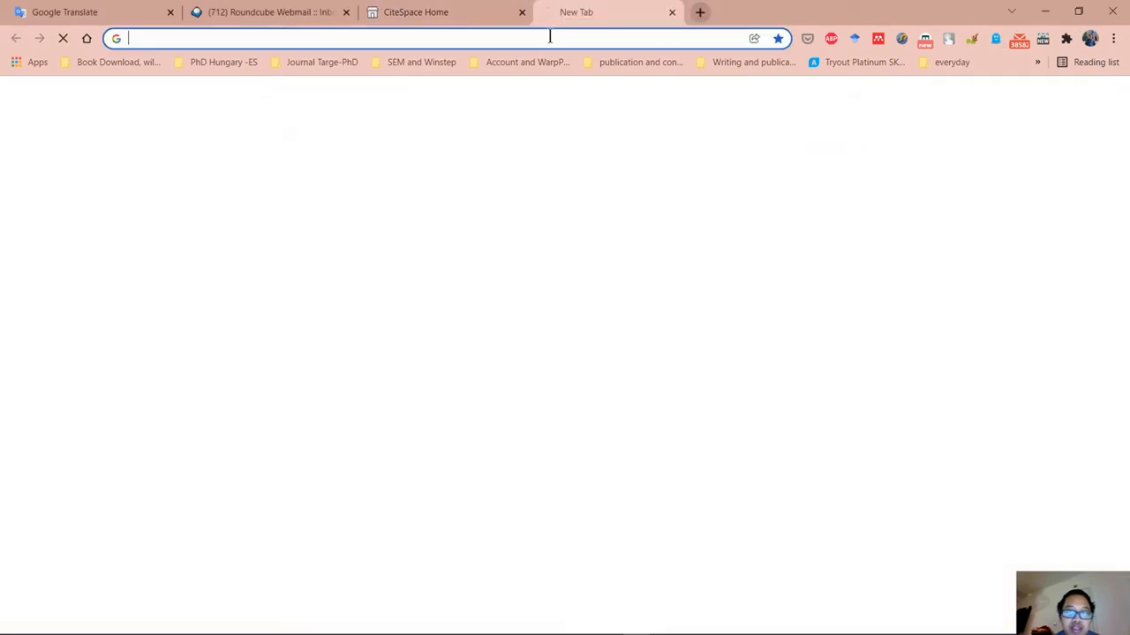
pyautogui.write('w')
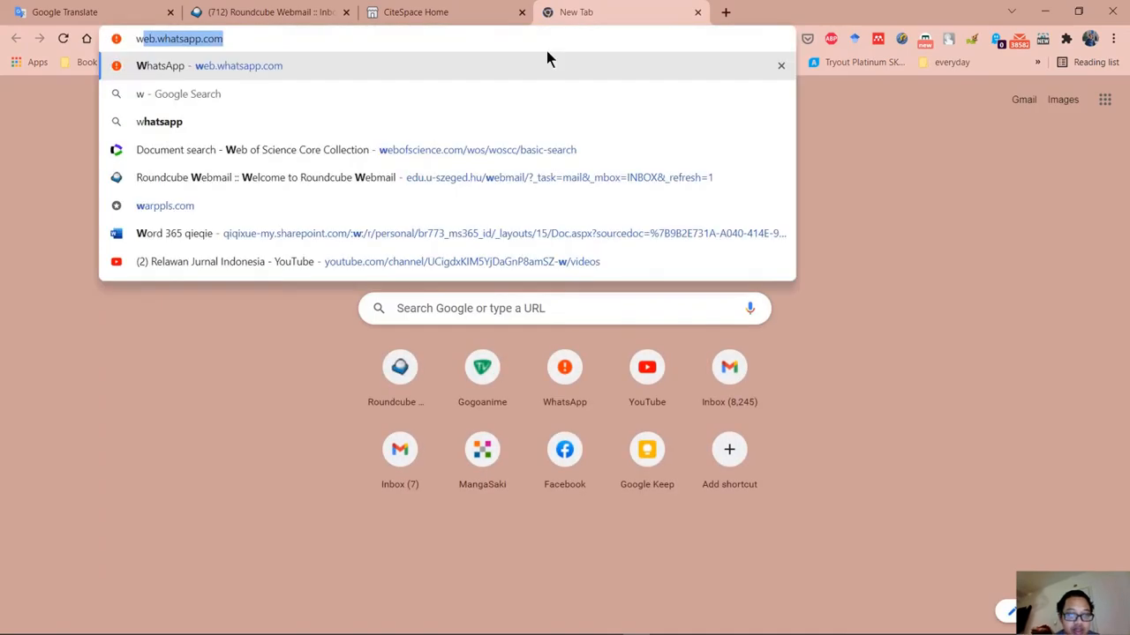
pyautogui.write('os')
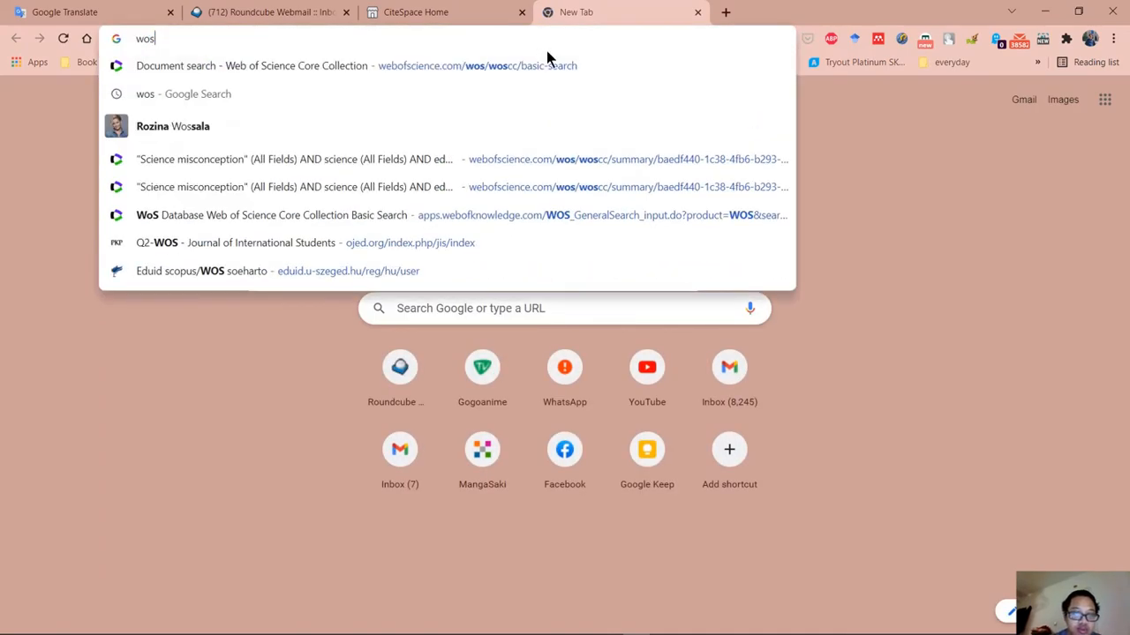
pyautogui.click(532, 119)
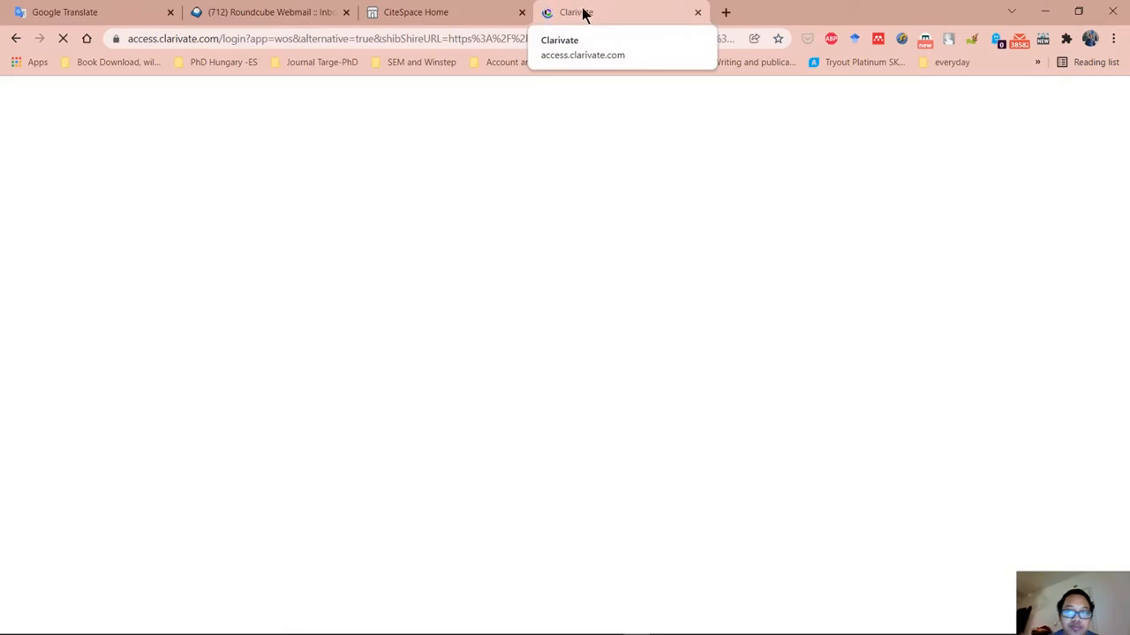
# Sign in to Web of Science with the saved account credentials and accept all cookies.
pyautogui.click(477, 9)
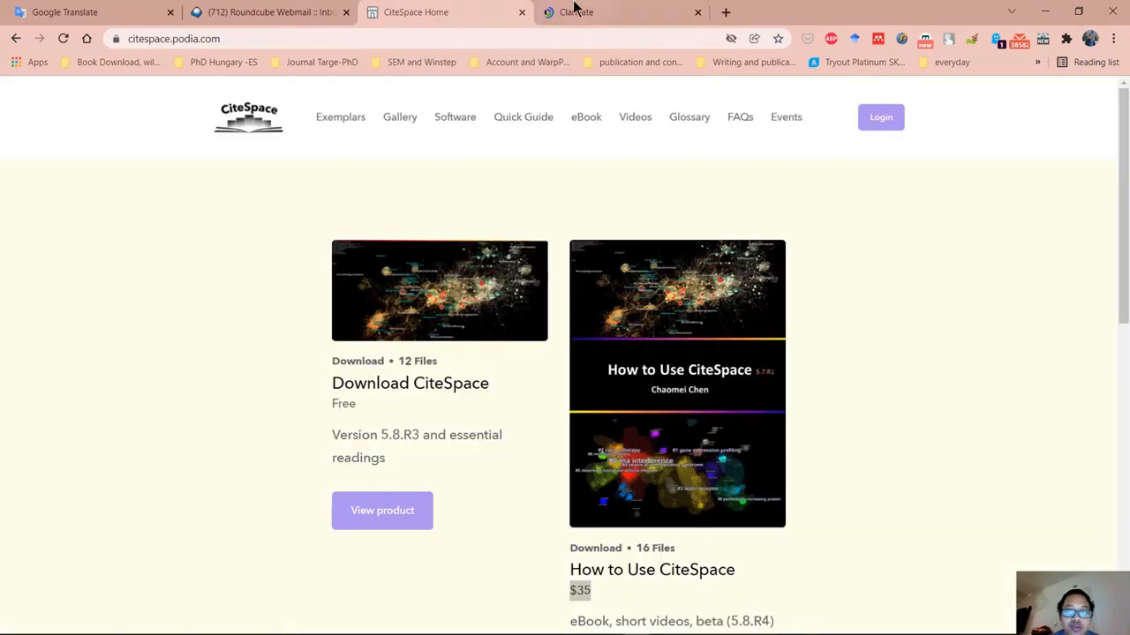
pyautogui.click(574, 10)
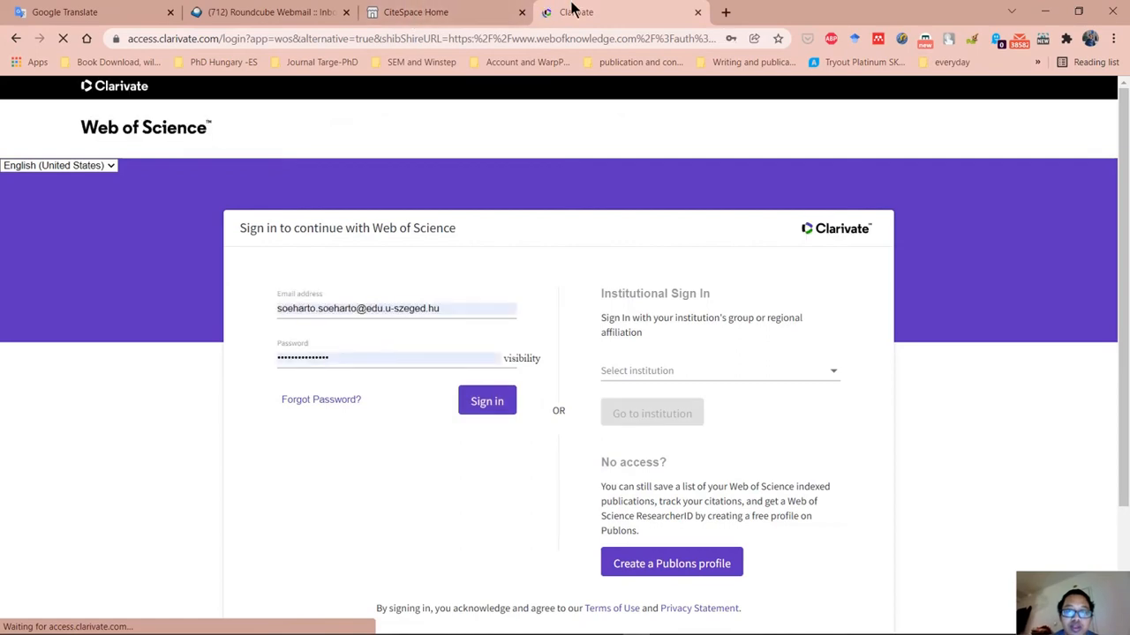
pyautogui.click(497, 402)
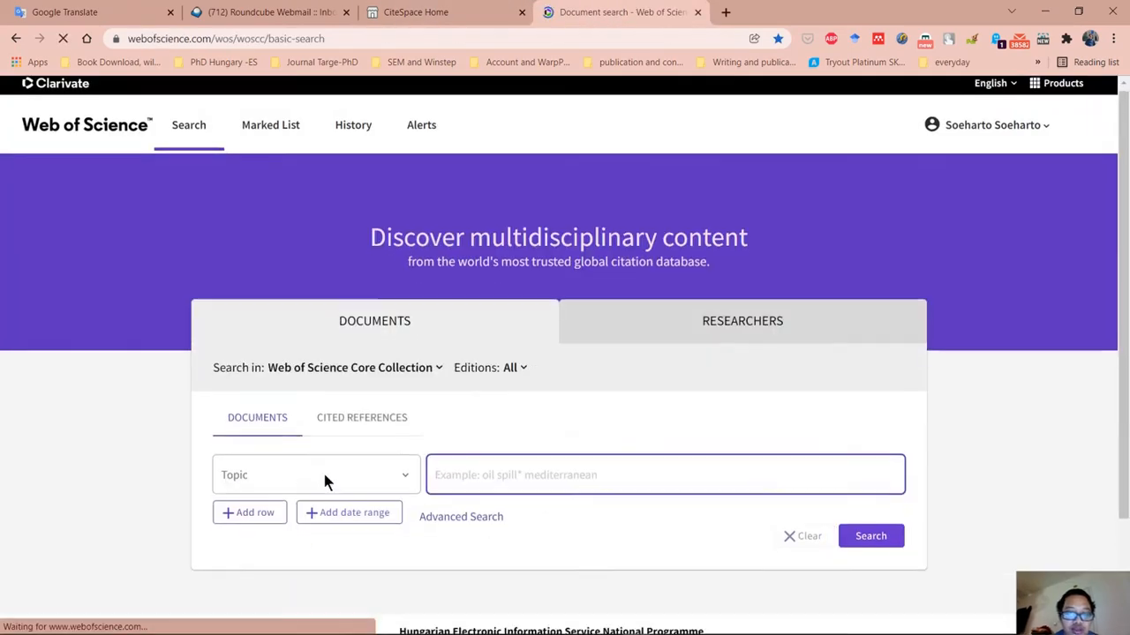
pyautogui.scroll(-2, 322, 468)
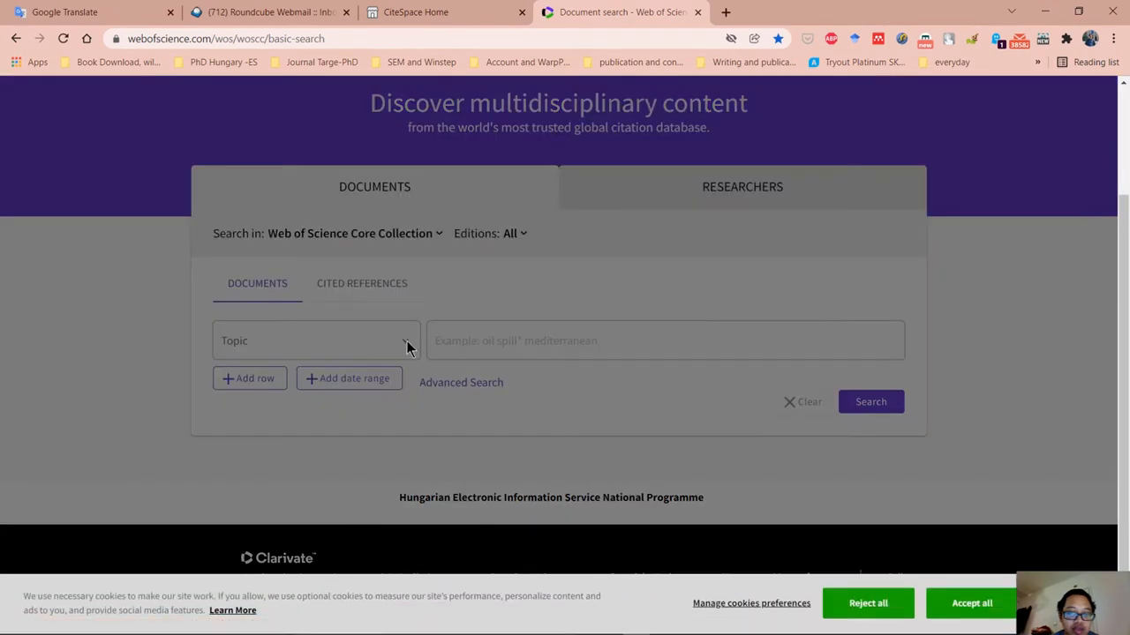
pyautogui.click(971, 604)
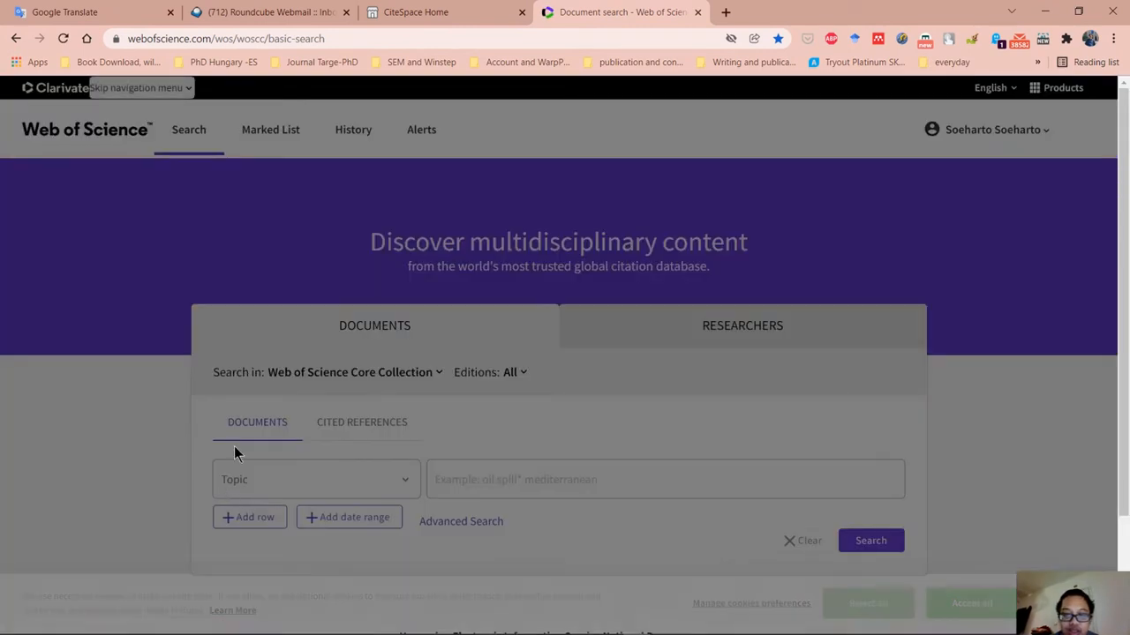
# Search the Web of Science Core Collection in All Fields for "inductive reasoning".
pyautogui.click(404, 480)
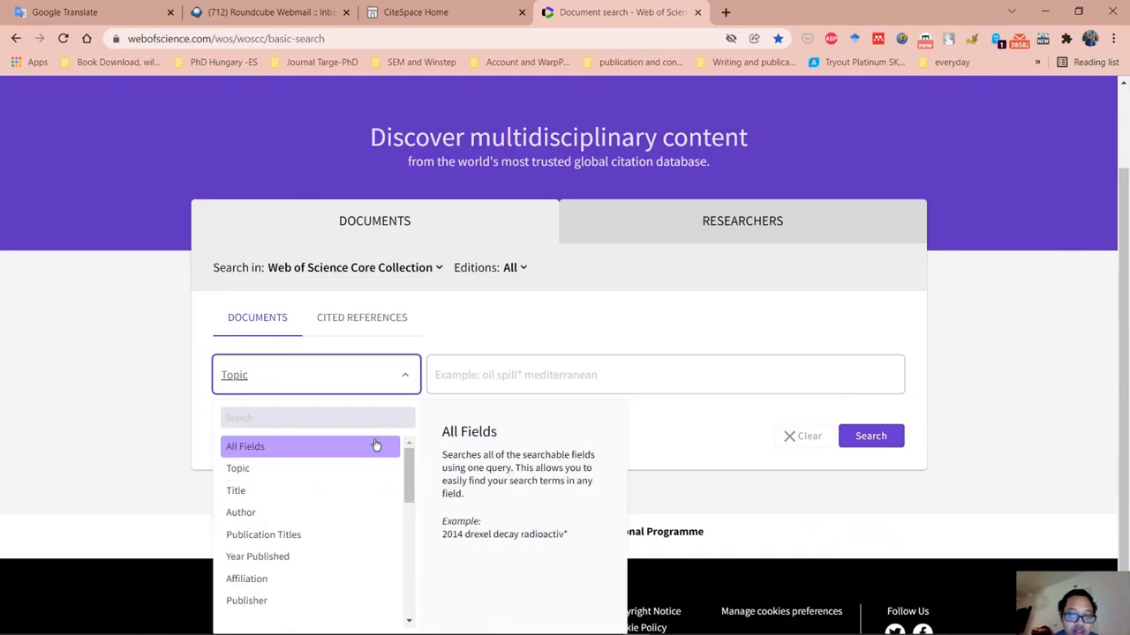
pyautogui.click(376, 446)
pyautogui.click(499, 380)
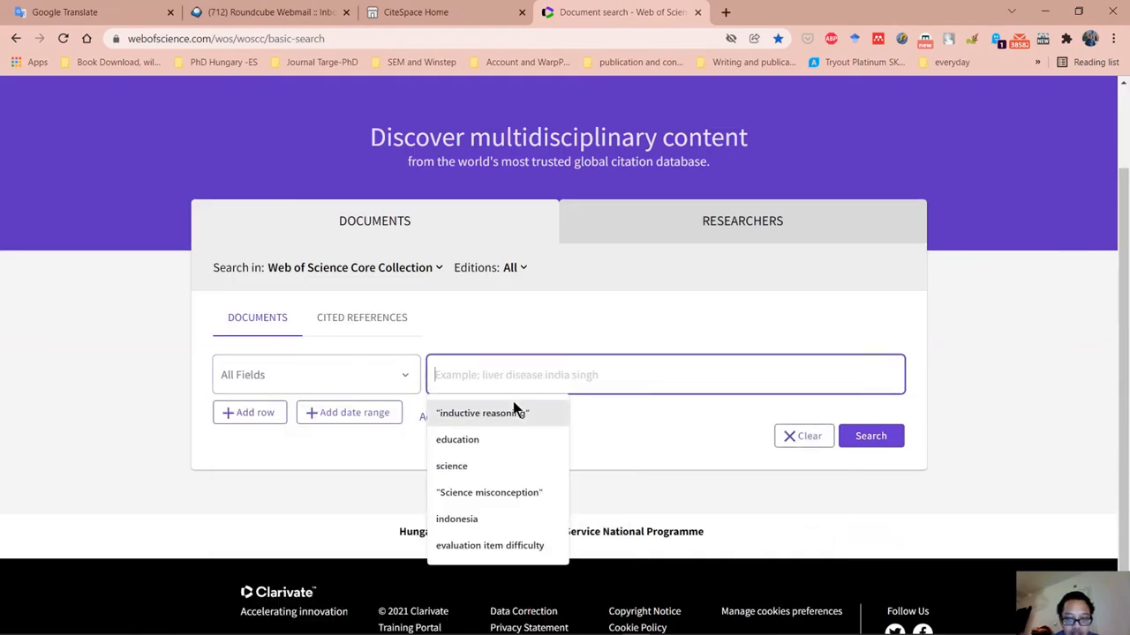
pyautogui.click(513, 406)
pyautogui.click(858, 440)
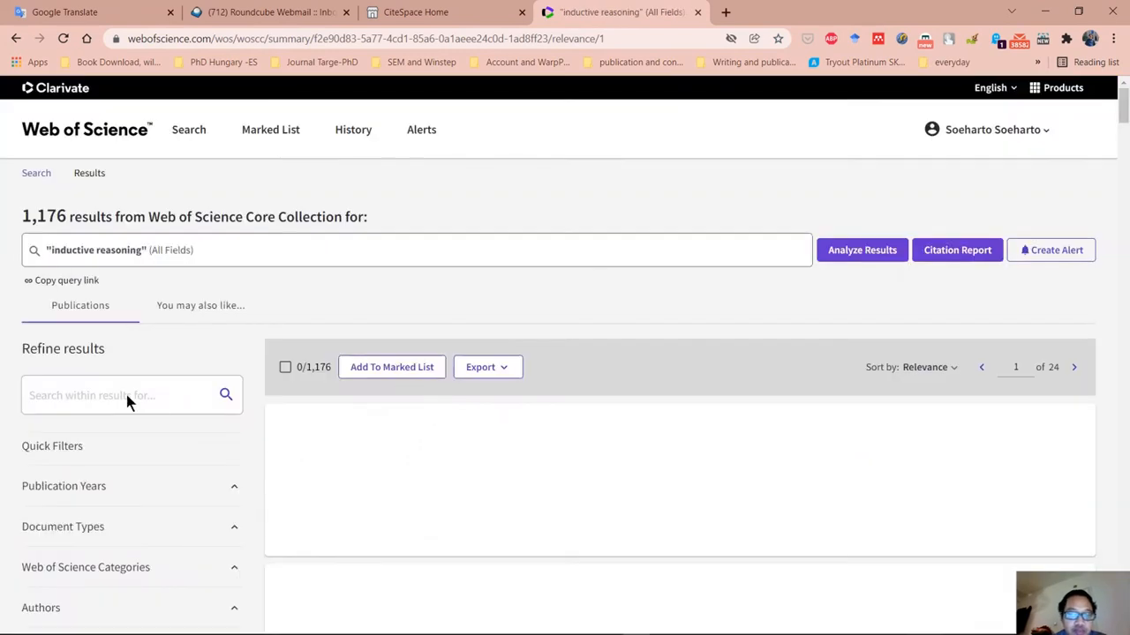
pyautogui.scroll(-10, 184, 389)
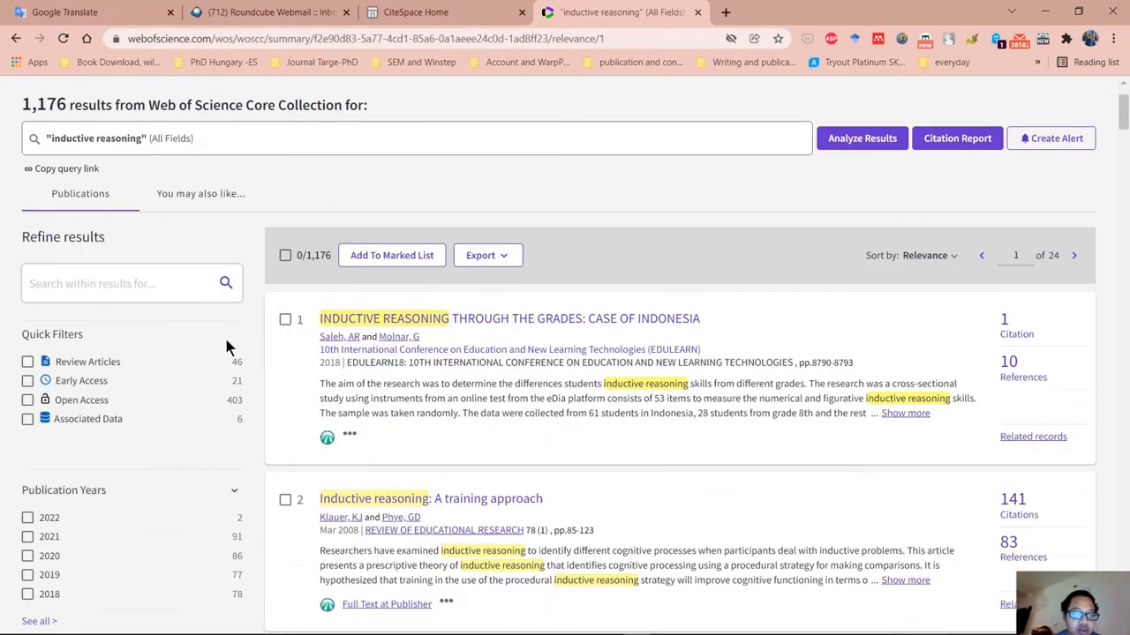
pyautogui.scroll(10, 118, 399)
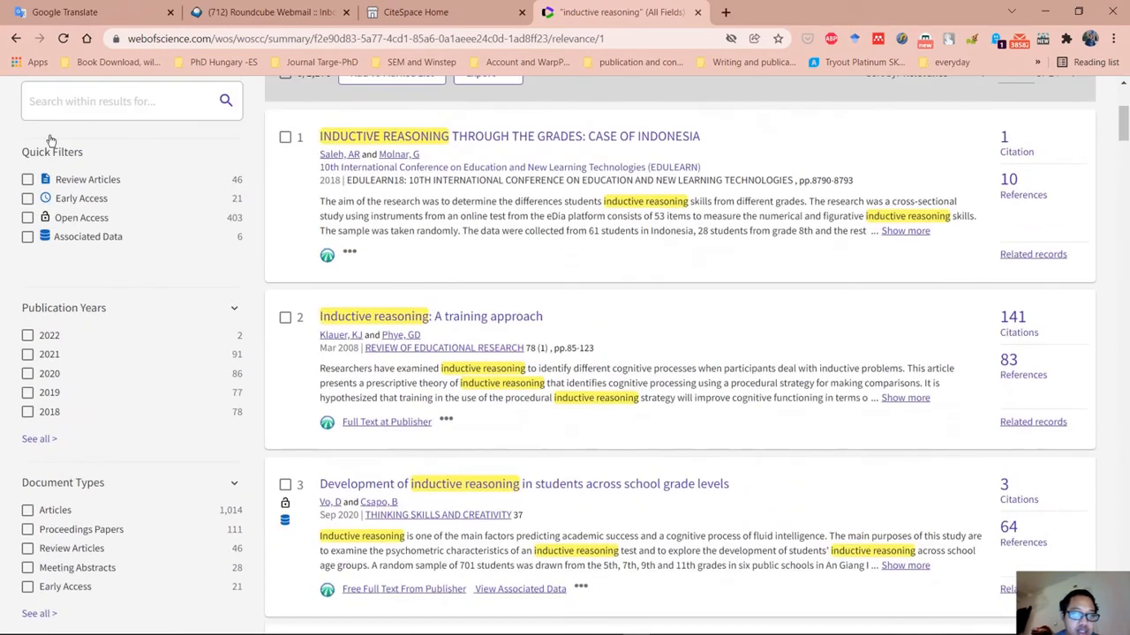
pyautogui.scroll(1, 68, 254)
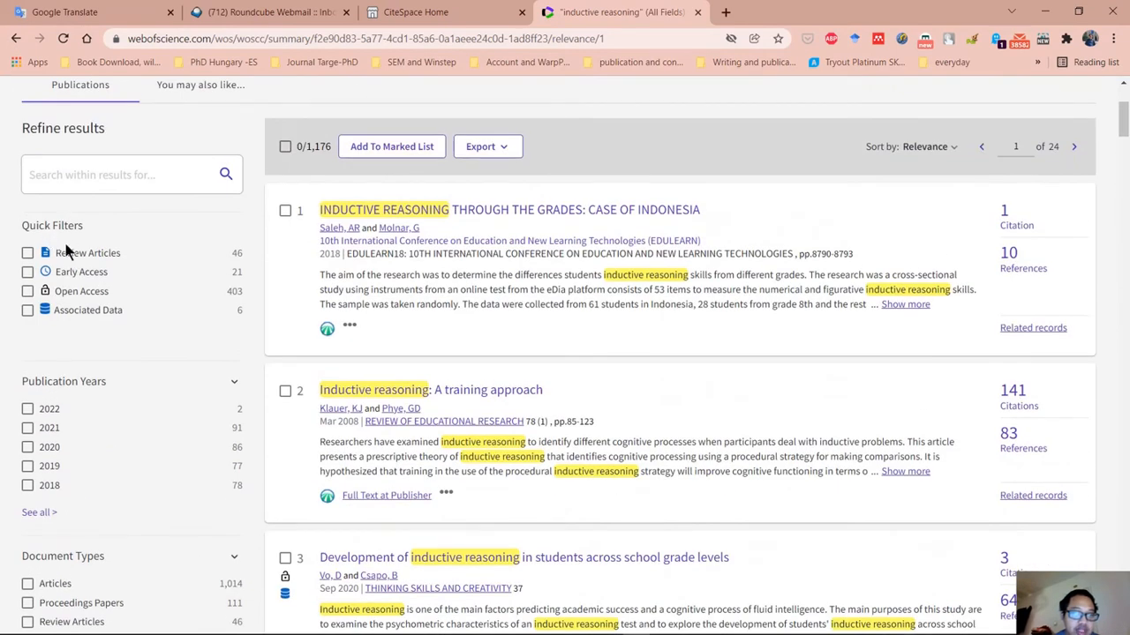
pyautogui.scroll(-1, 68, 381)
pyautogui.scroll(-4, 65, 370)
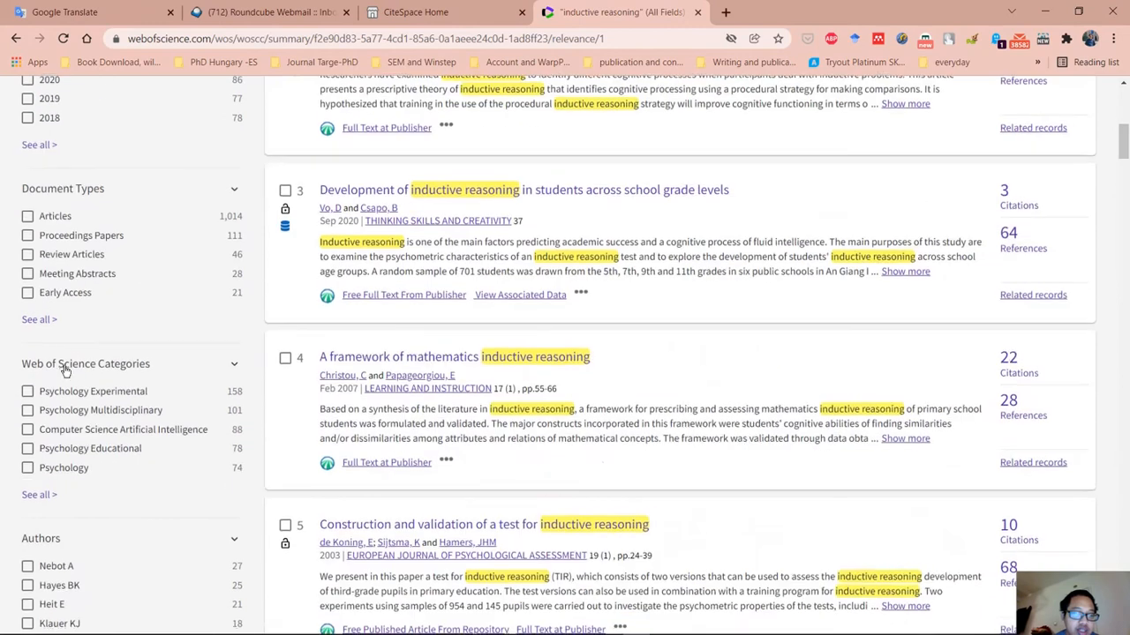
pyautogui.click(29, 217)
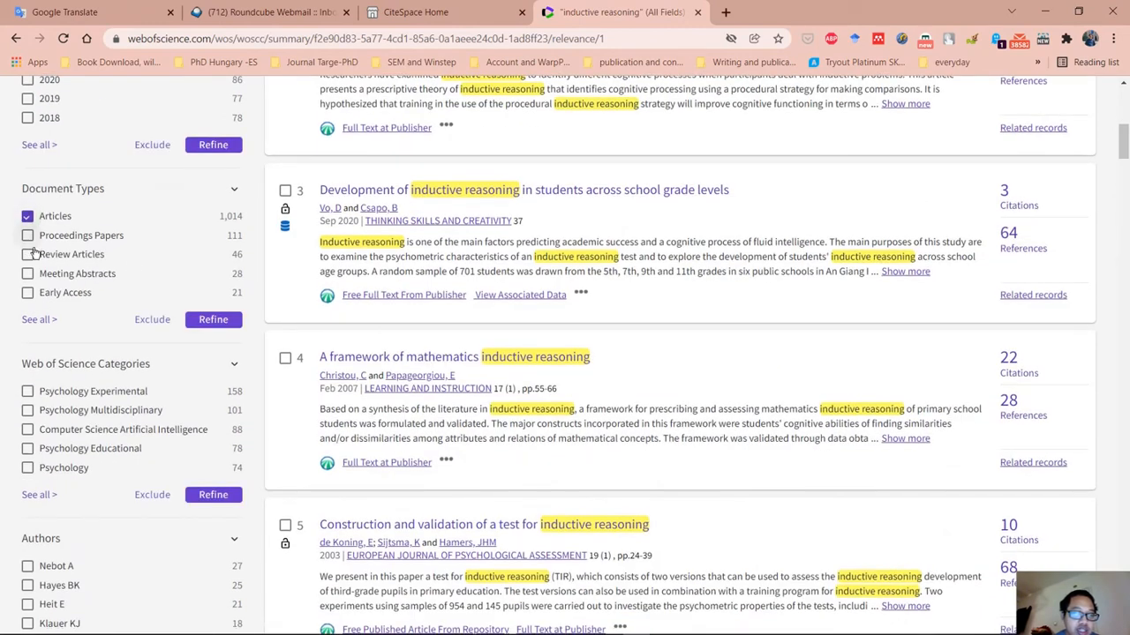
pyautogui.click(32, 255)
pyautogui.click(30, 255)
pyautogui.click(28, 216)
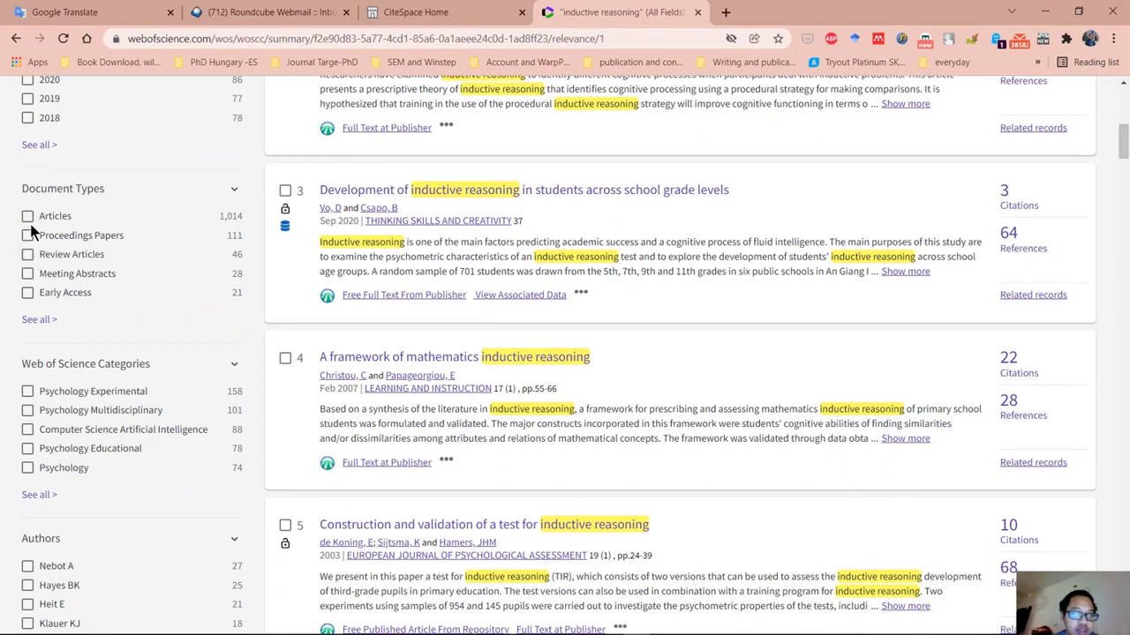
# Exclude the document types Proceedings Papers, Early Access, Editorial Materials, Notes, Discussions, Letters, Book Reviews and Corrections from the results.
pyautogui.click(38, 320)
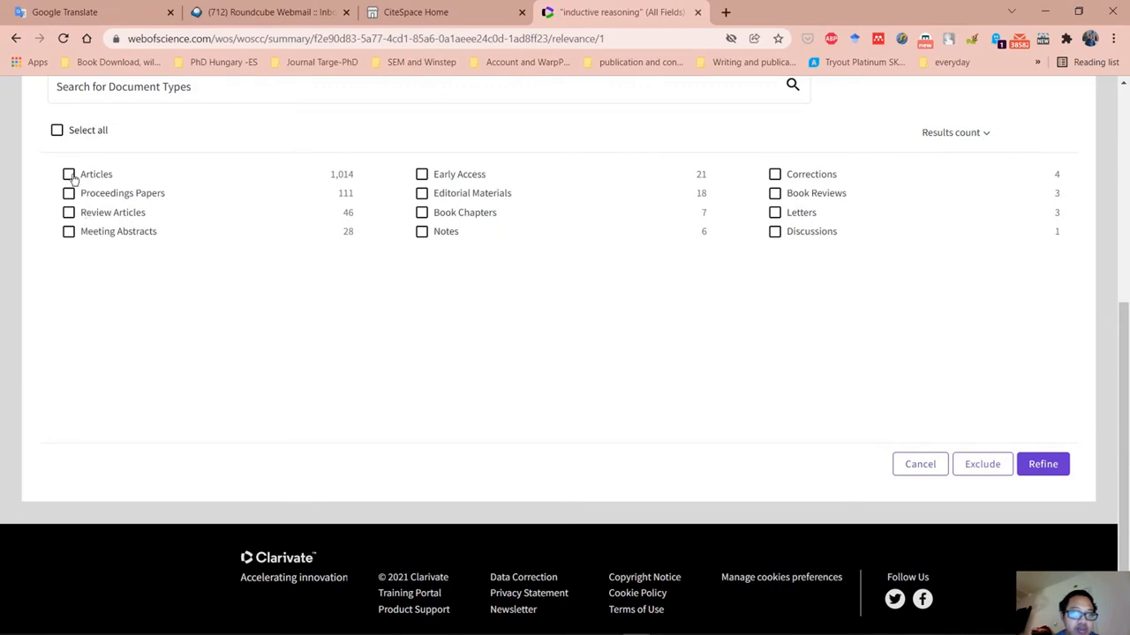
pyautogui.click(70, 194)
pyautogui.click(423, 175)
pyautogui.click(422, 193)
pyautogui.click(421, 213)
pyautogui.click(421, 233)
pyautogui.click(422, 213)
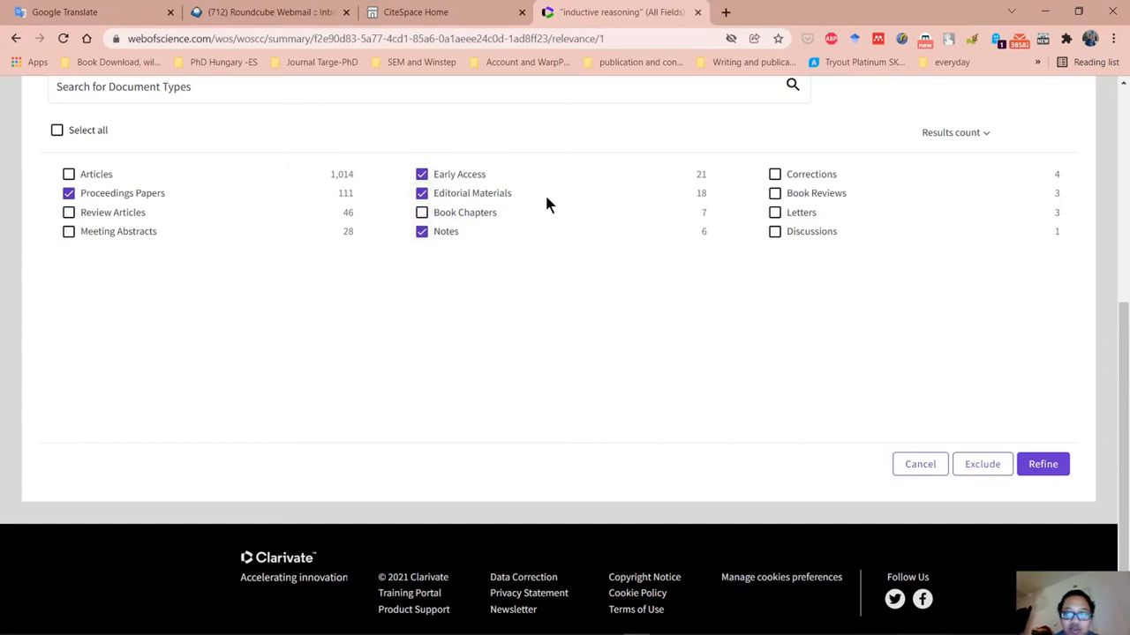
pyautogui.click(775, 232)
pyautogui.click(775, 213)
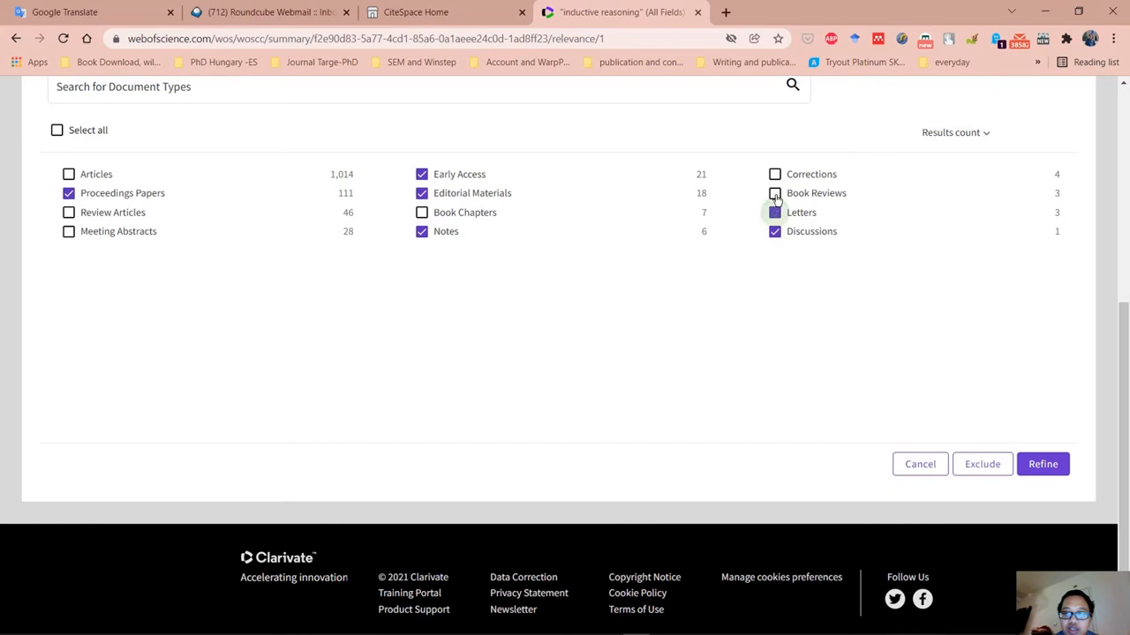
pyautogui.click(774, 192)
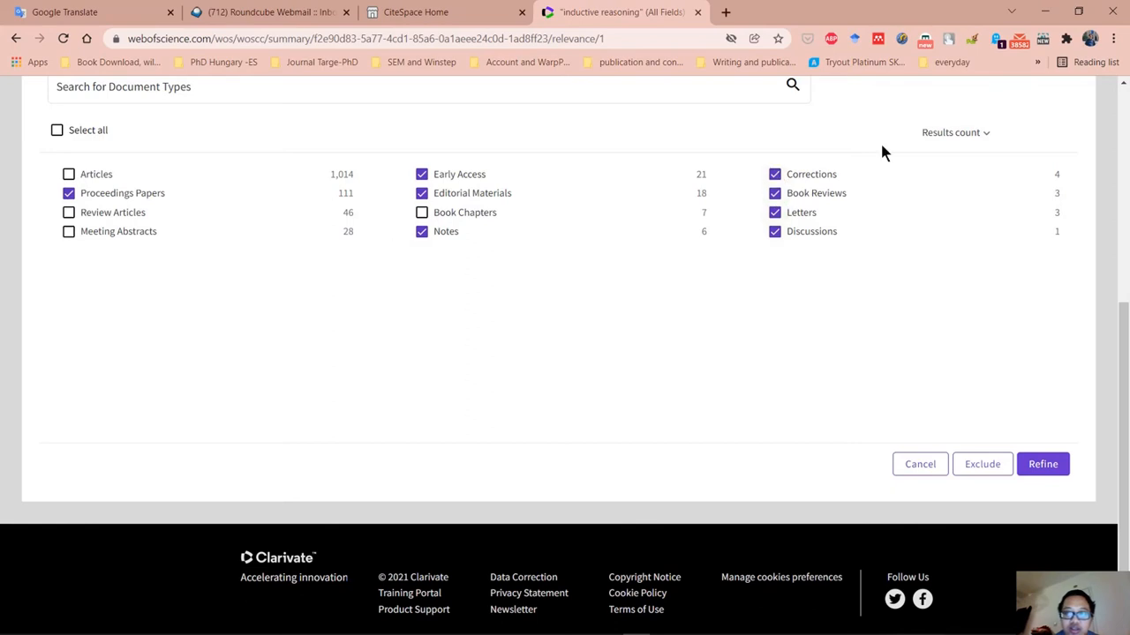
pyautogui.click(982, 468)
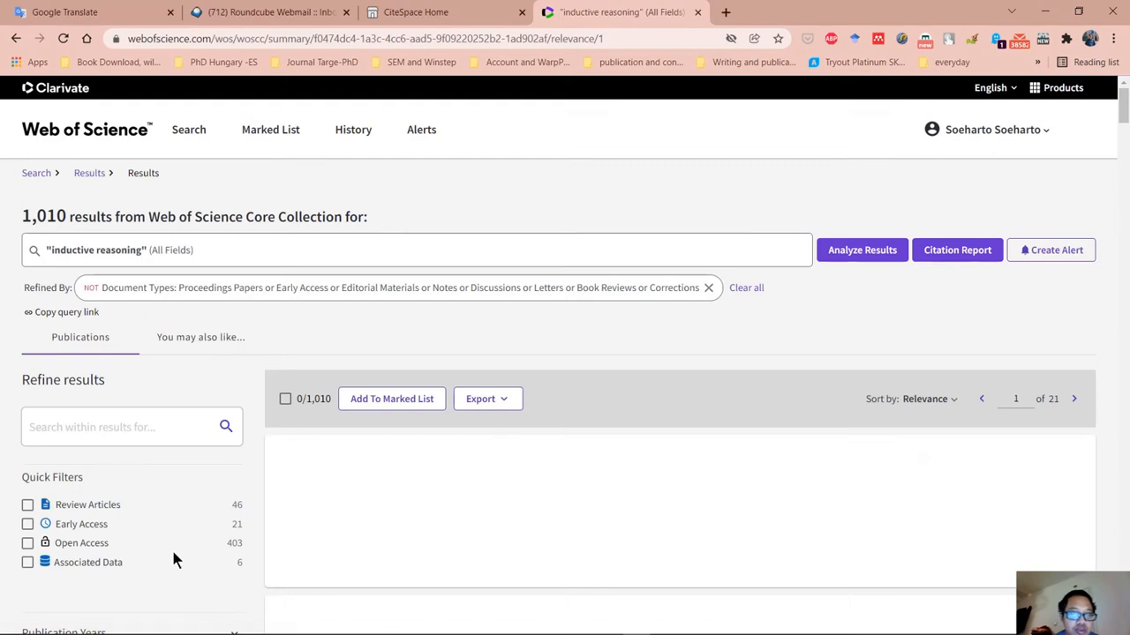
# Exclude records with Associated Data and the Meeting Abstracts document type from the results.
pyautogui.scroll(-3, 173, 557)
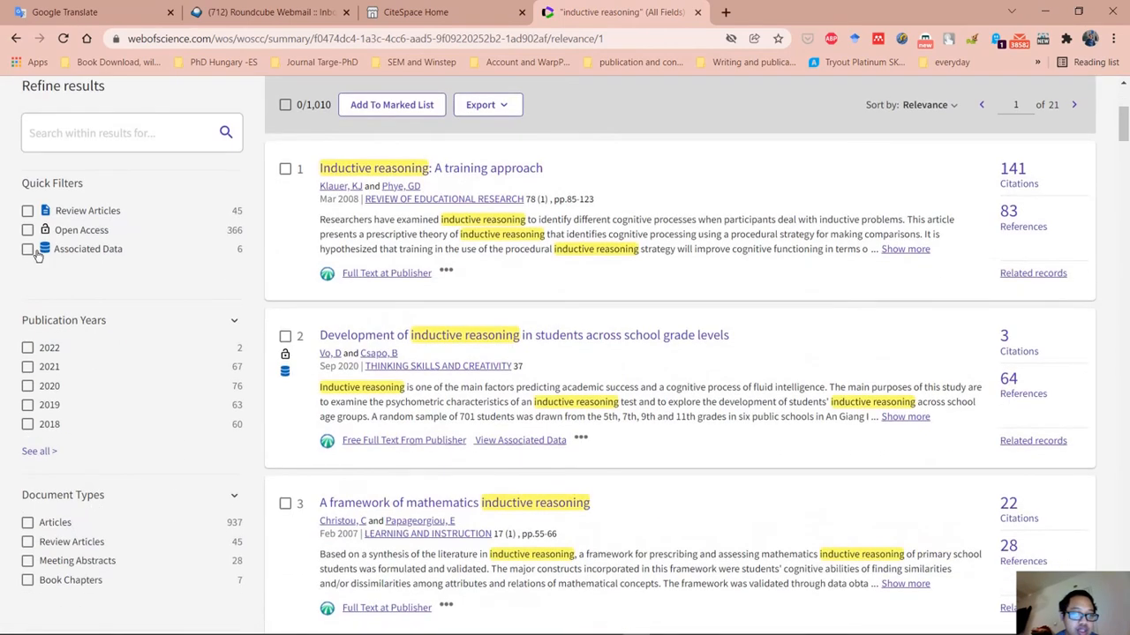
pyautogui.click(28, 251)
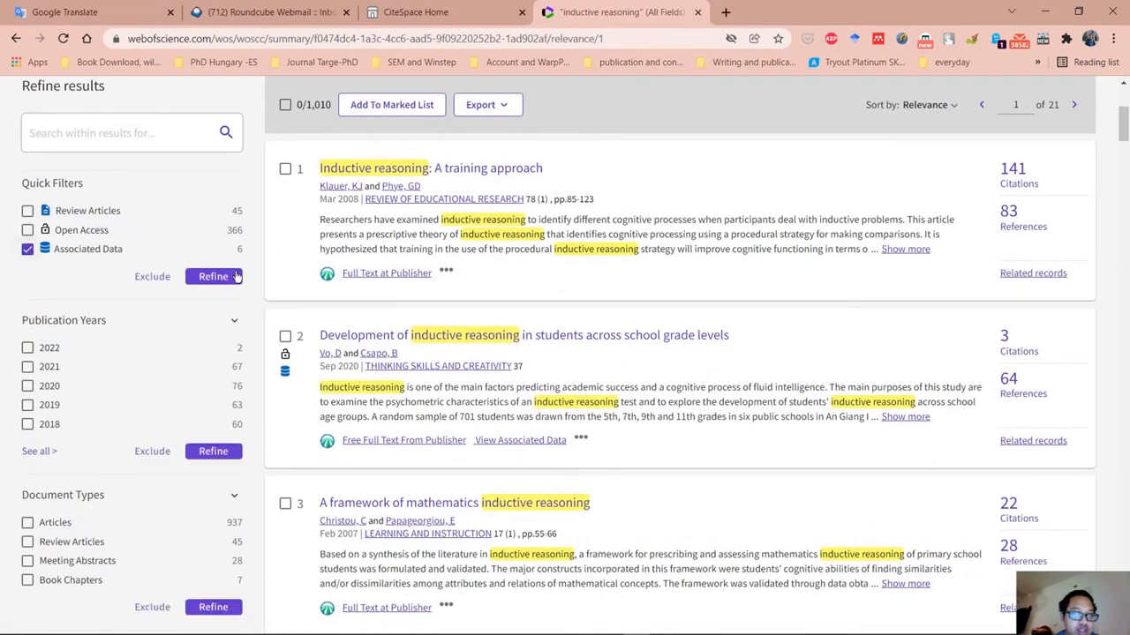
pyautogui.click(152, 277)
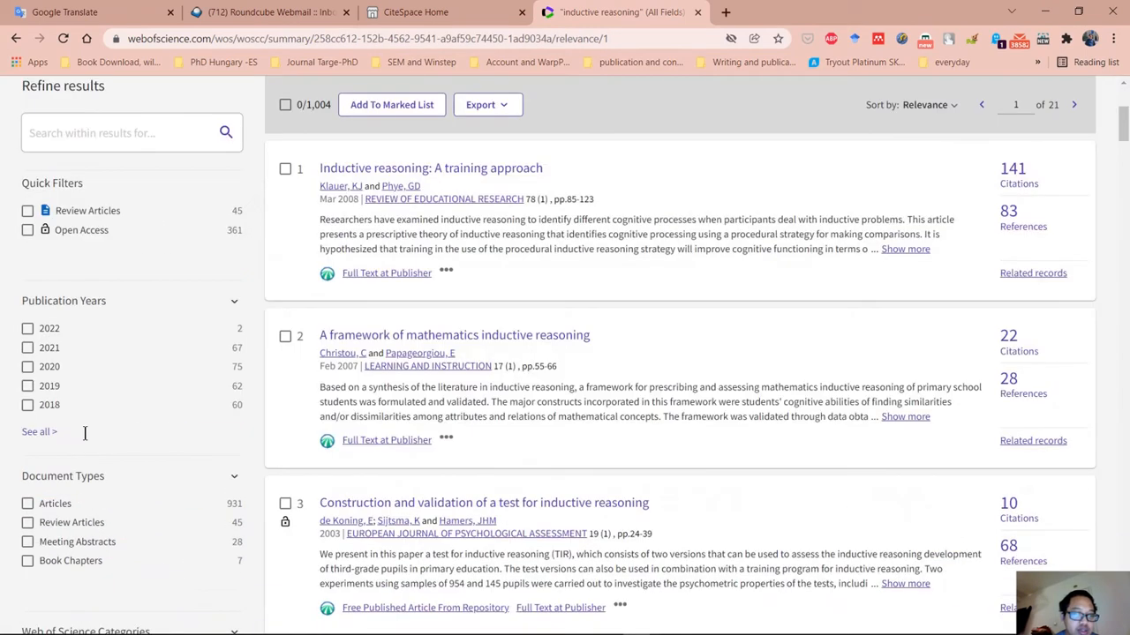
pyautogui.scroll(-1, 50, 430)
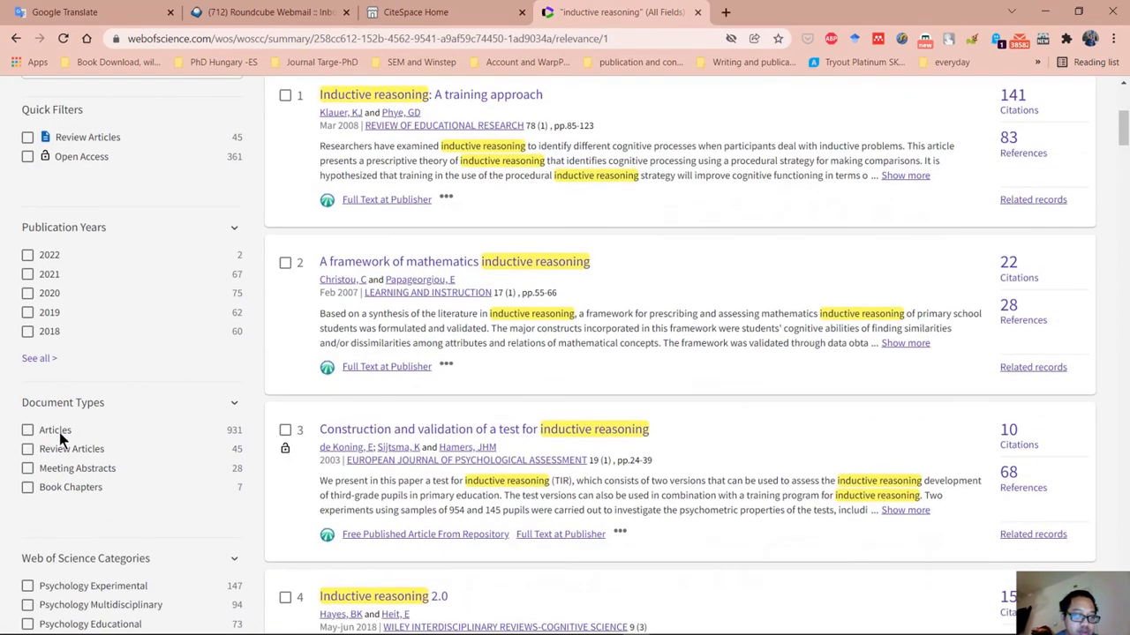
pyautogui.click(28, 470)
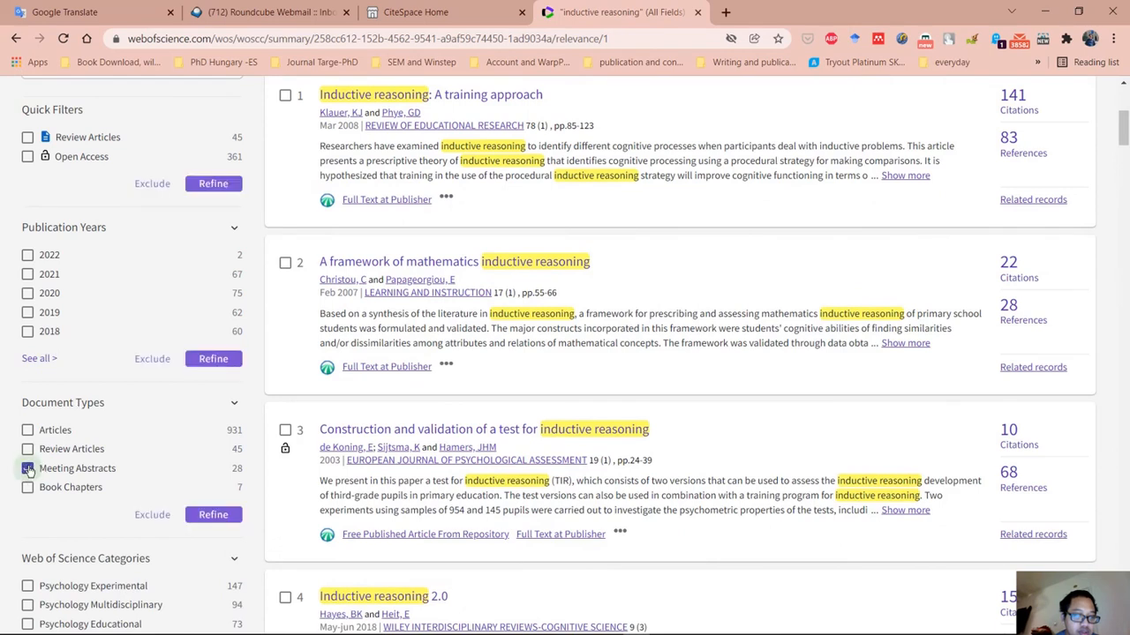
pyautogui.click(154, 515)
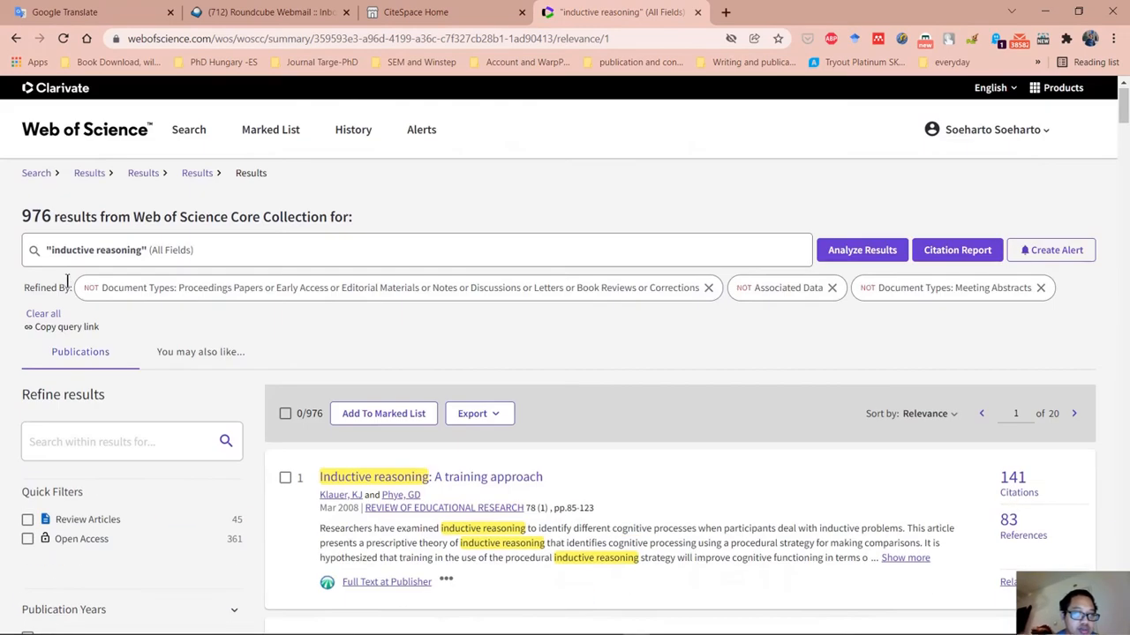
# Open the complete list of publication years for refining the results.
pyautogui.scroll(-5, 209, 462)
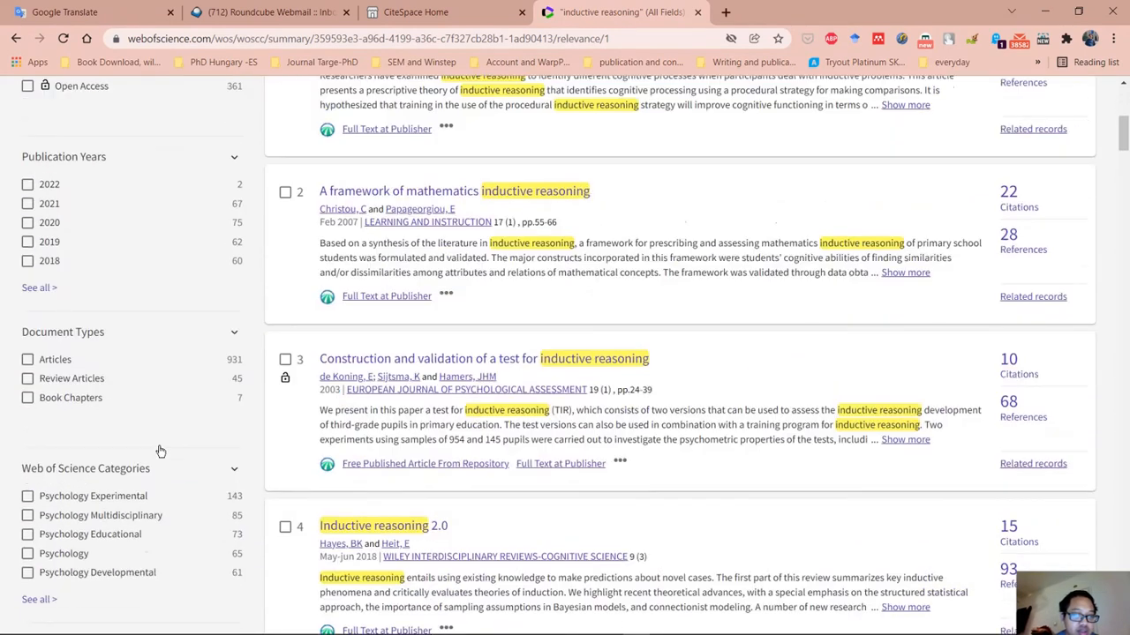
pyautogui.scroll(1, 159, 450)
pyautogui.click(39, 300)
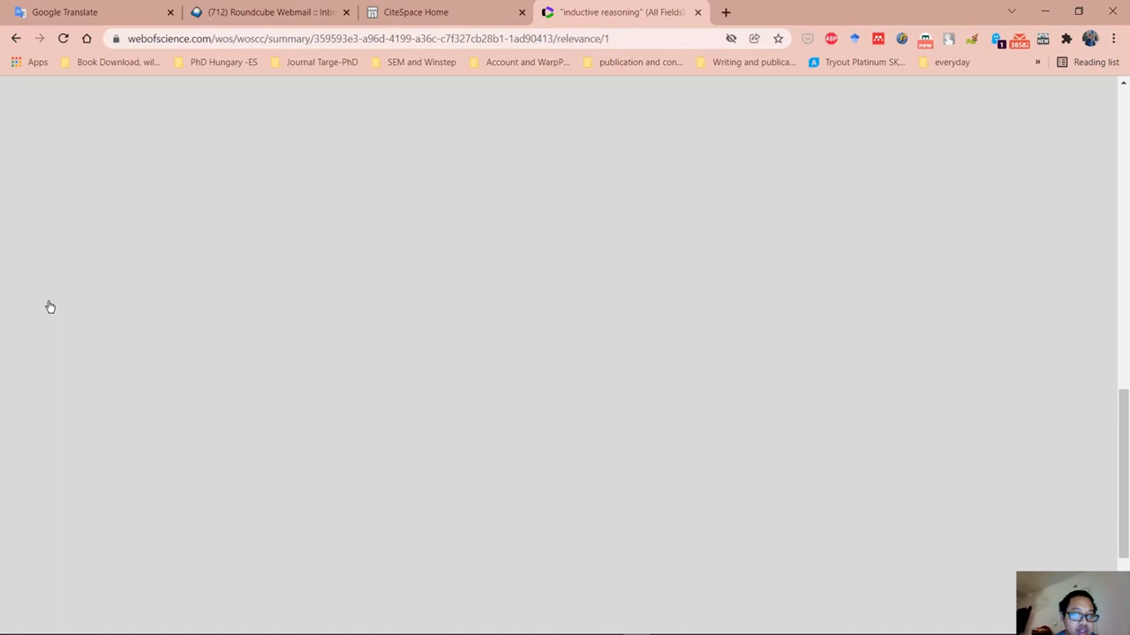
pyautogui.click(69, 193)
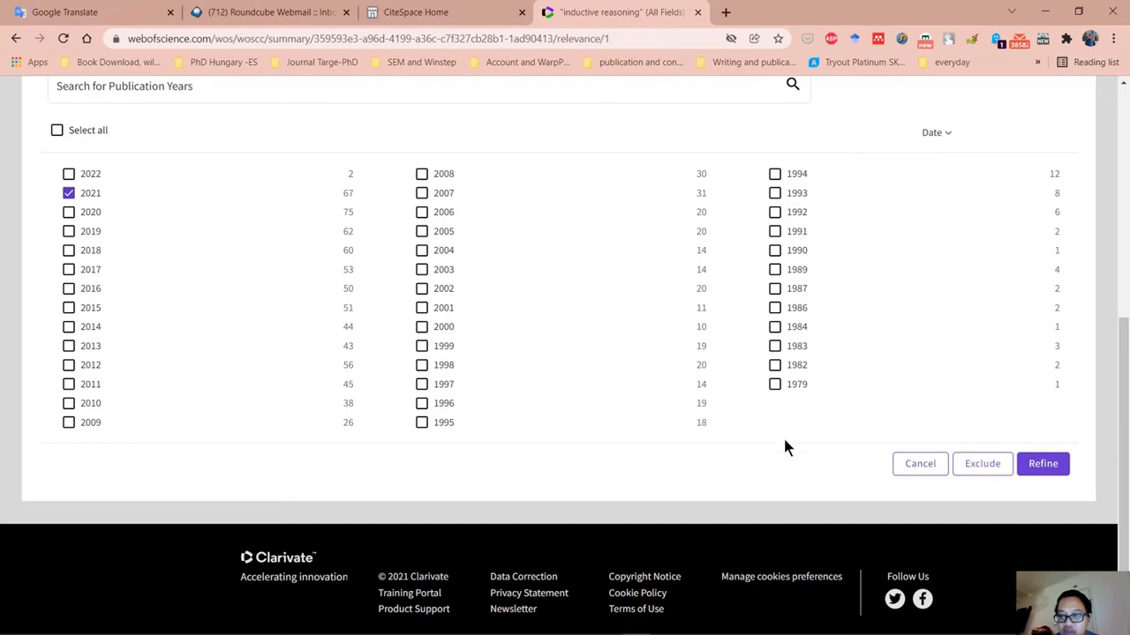
pyautogui.click(776, 234)
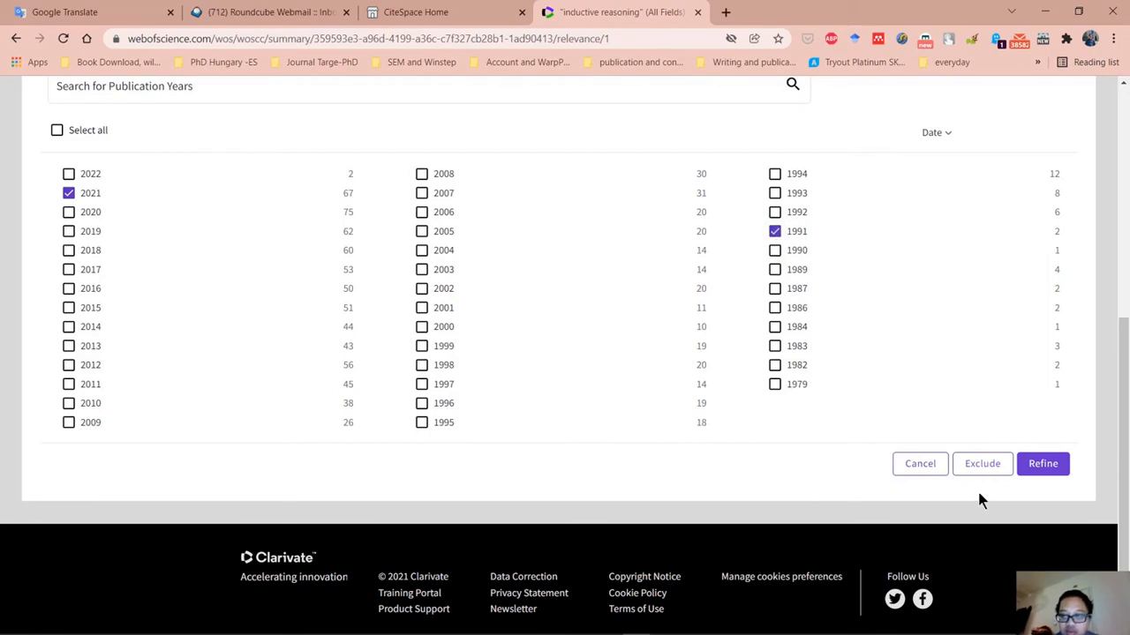
pyautogui.click(775, 232)
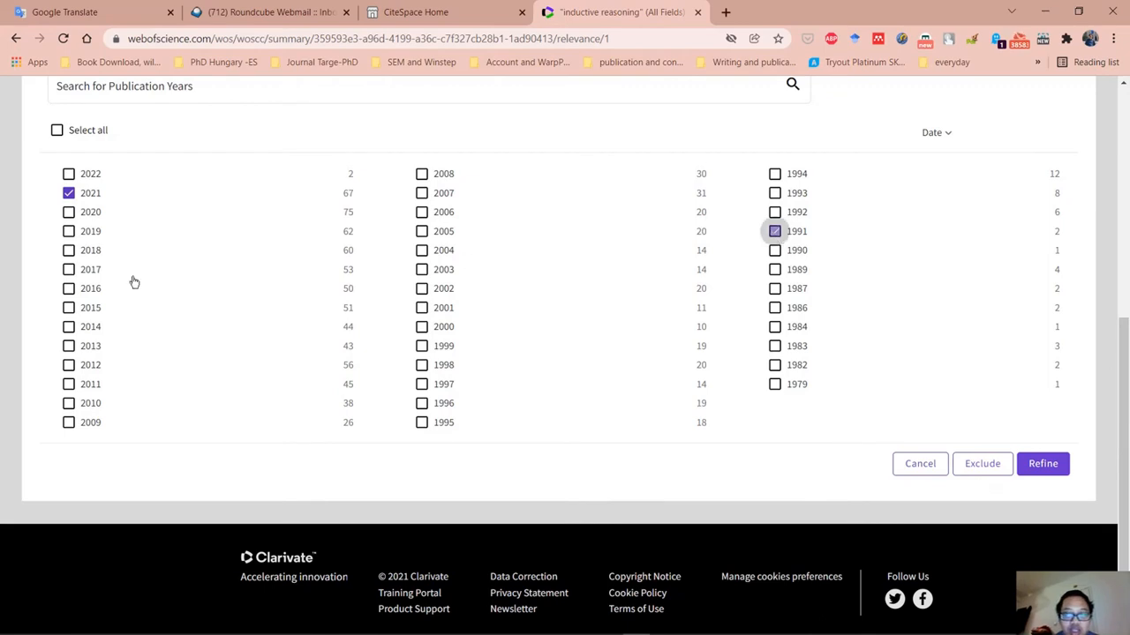
pyautogui.click(70, 195)
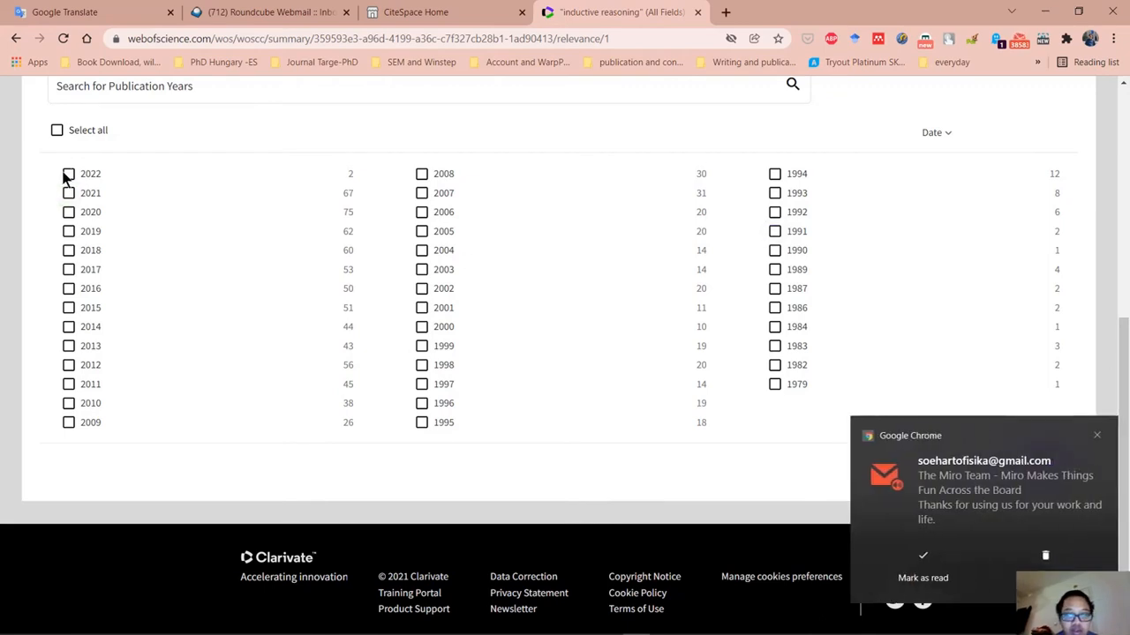
# Exclude the publication years 2022, 1990, 1989, 1987, 1986, 1984, 1983, 1982 and 1979 from the results.
pyautogui.click(71, 175)
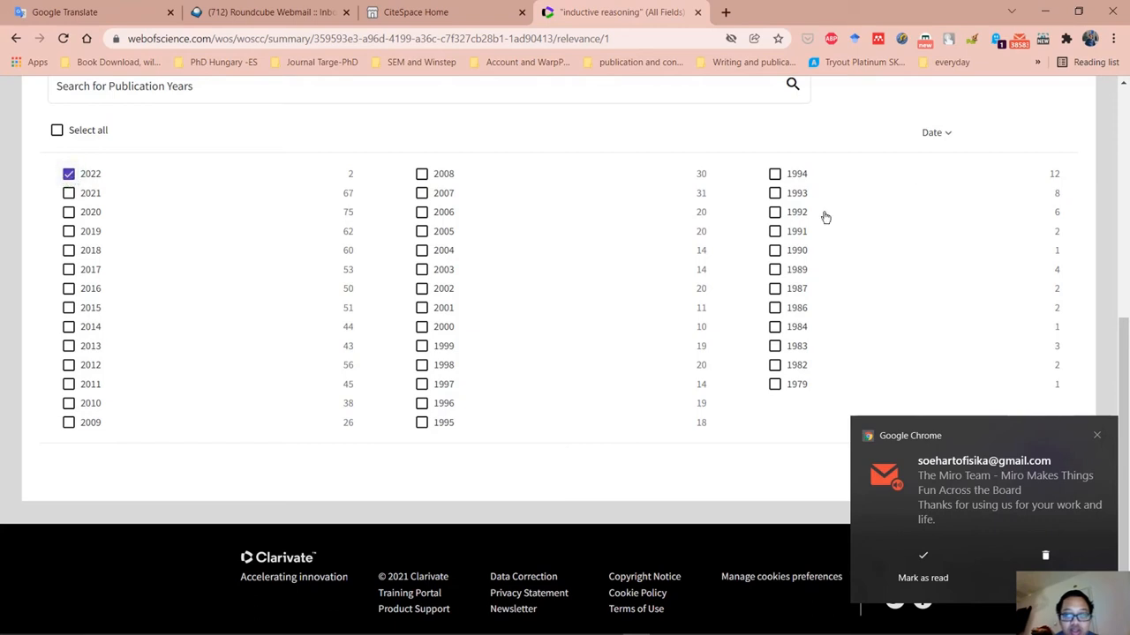
pyautogui.click(775, 251)
pyautogui.click(775, 270)
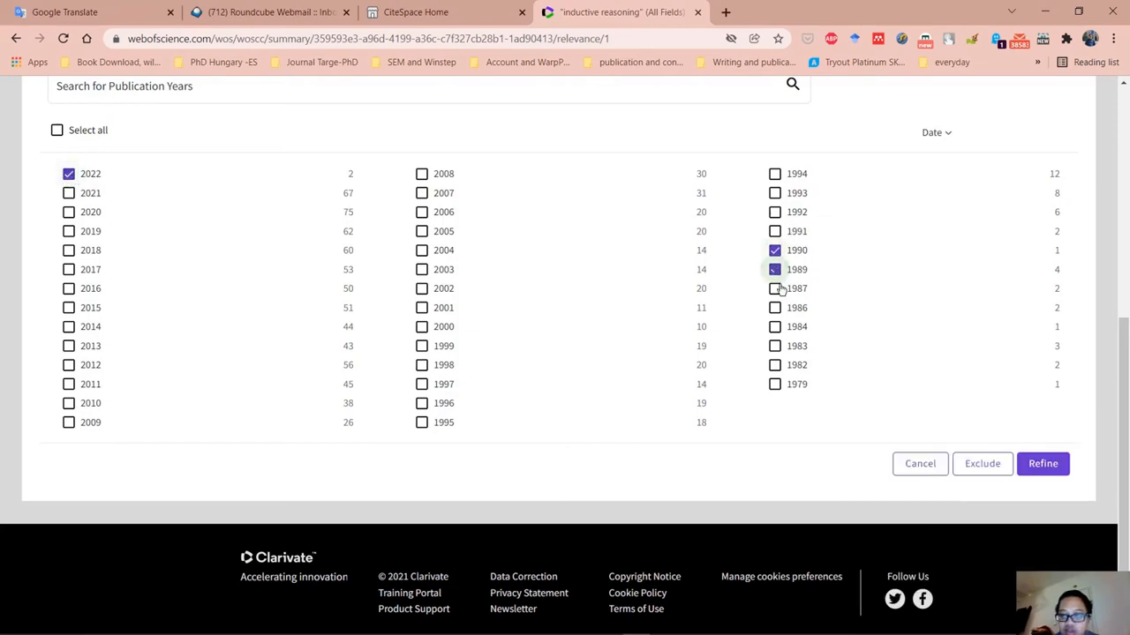
pyautogui.click(775, 289)
pyautogui.click(775, 308)
pyautogui.click(775, 327)
pyautogui.click(775, 345)
pyautogui.click(775, 366)
pyautogui.click(775, 385)
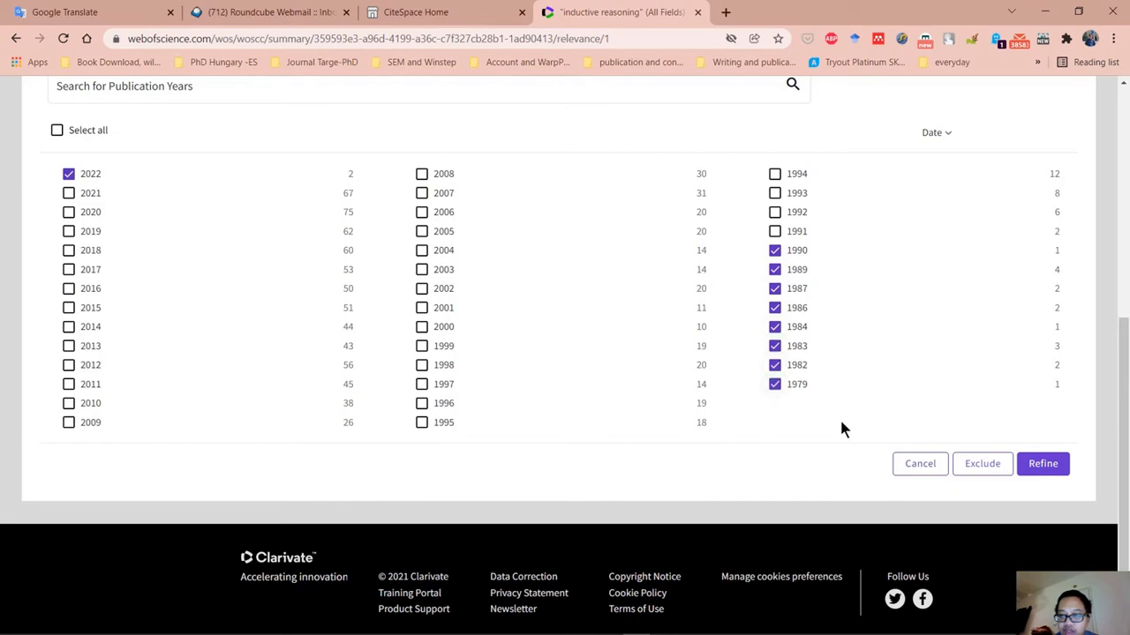
pyautogui.click(982, 472)
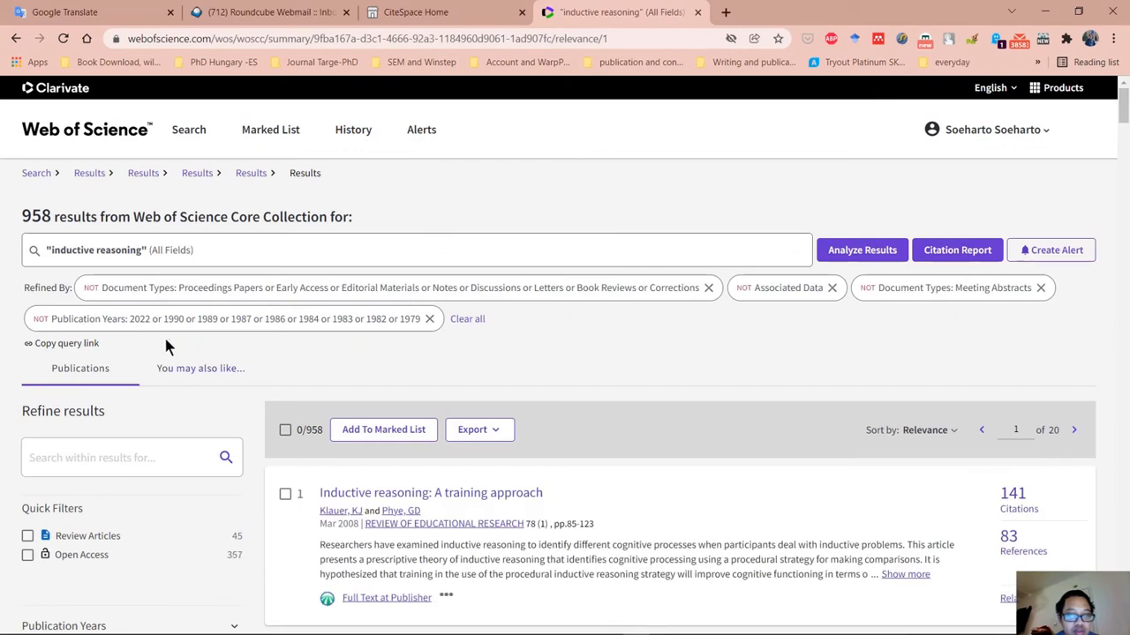
pyautogui.scroll(-13, 139, 446)
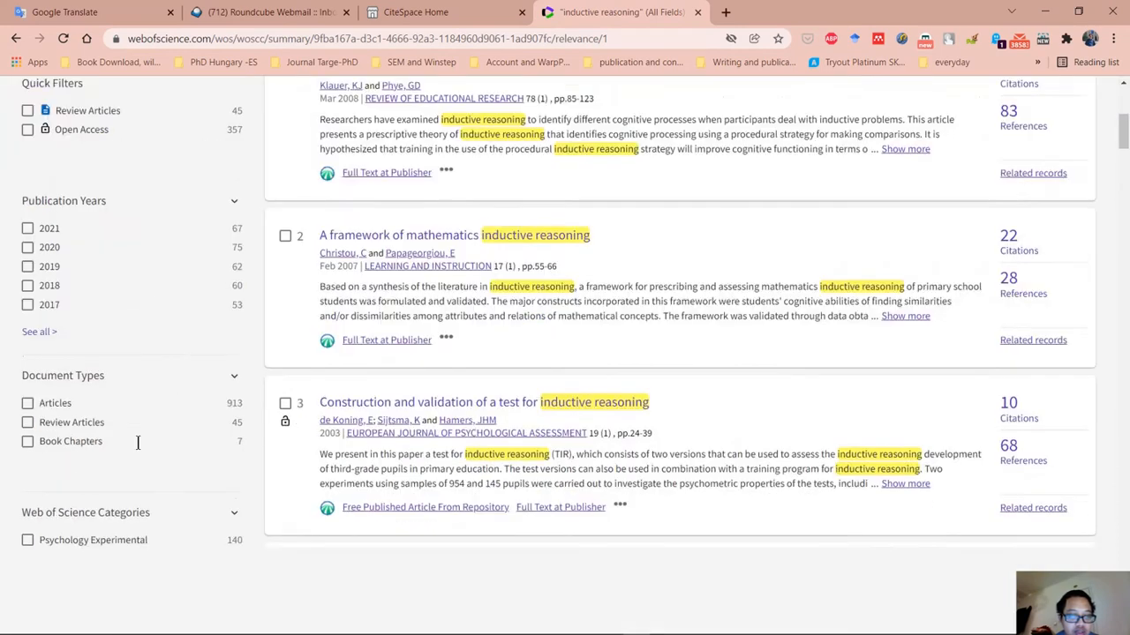
pyautogui.scroll(-10, 139, 446)
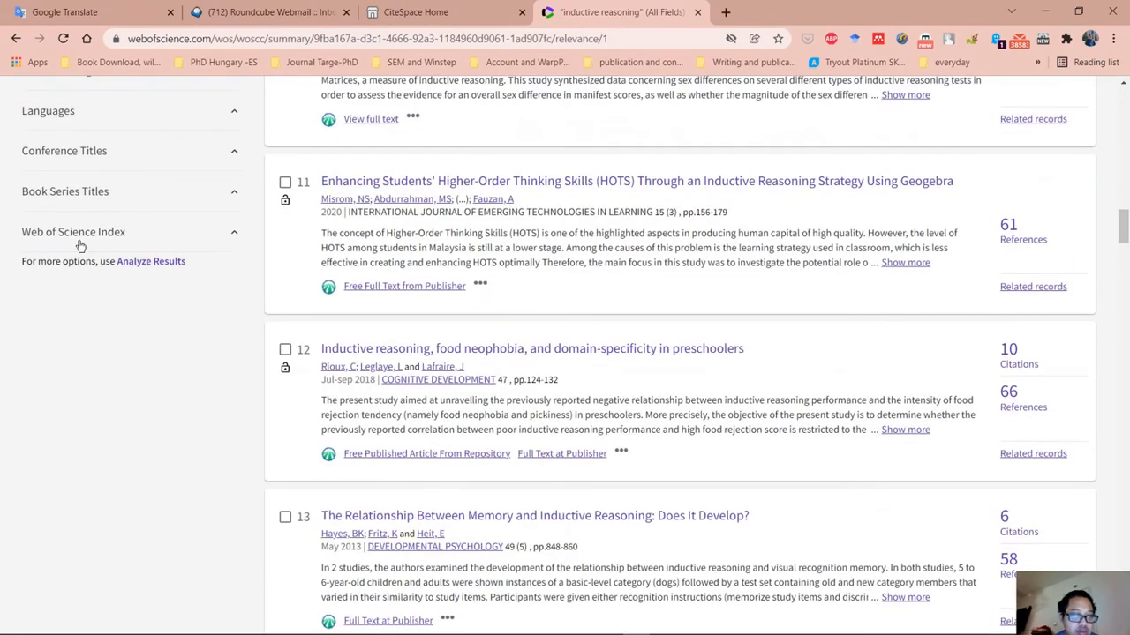
pyautogui.click(83, 234)
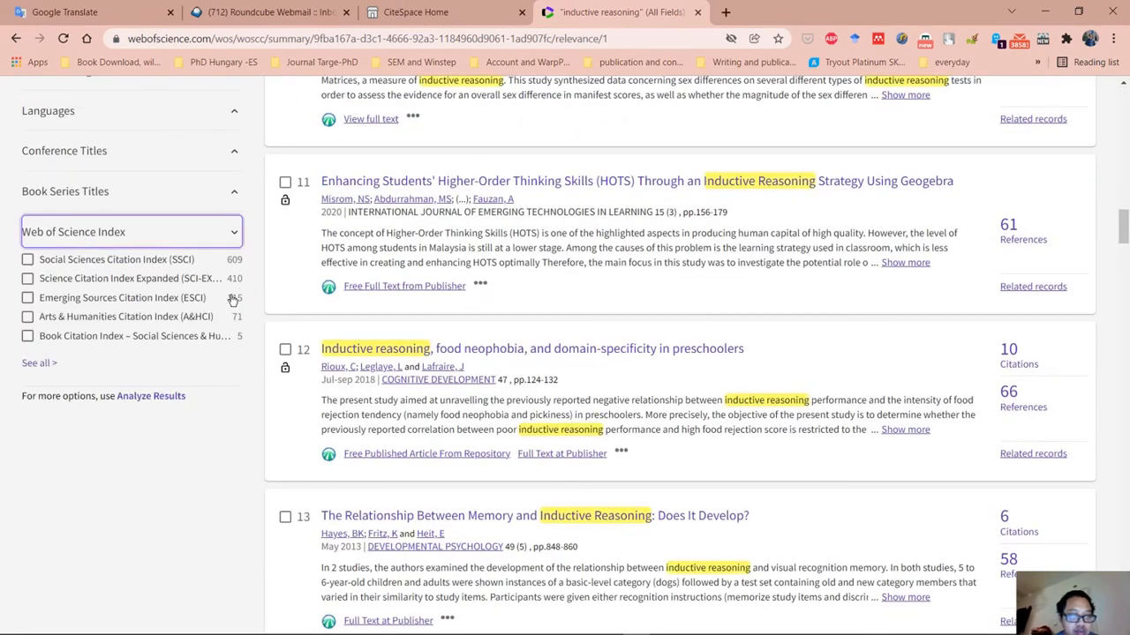
pyautogui.click(27, 339)
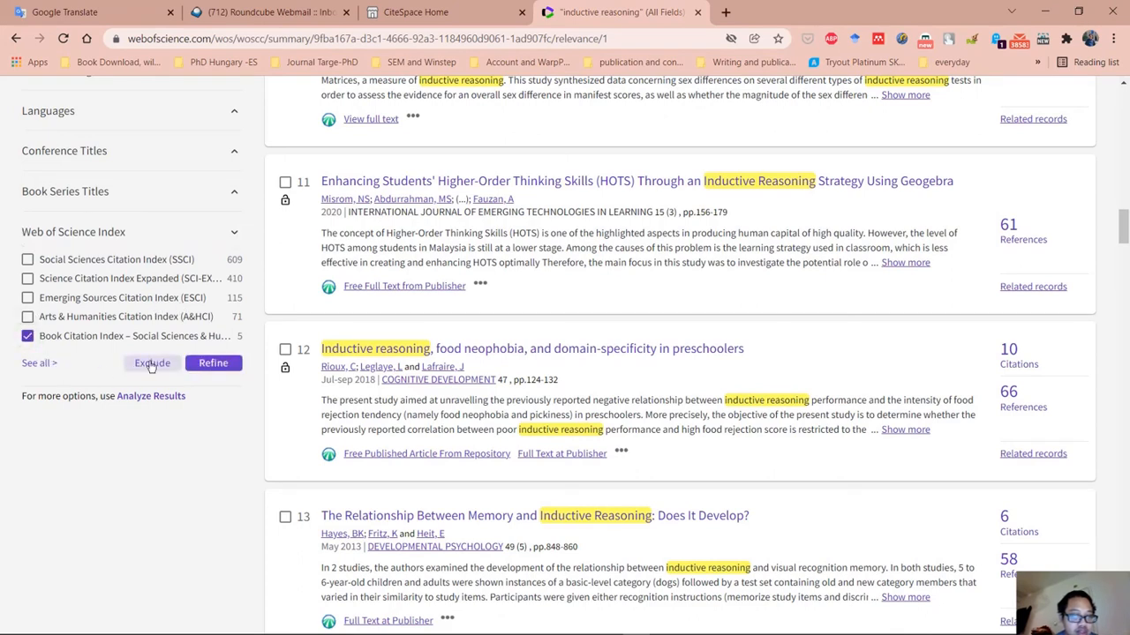
pyautogui.click(152, 365)
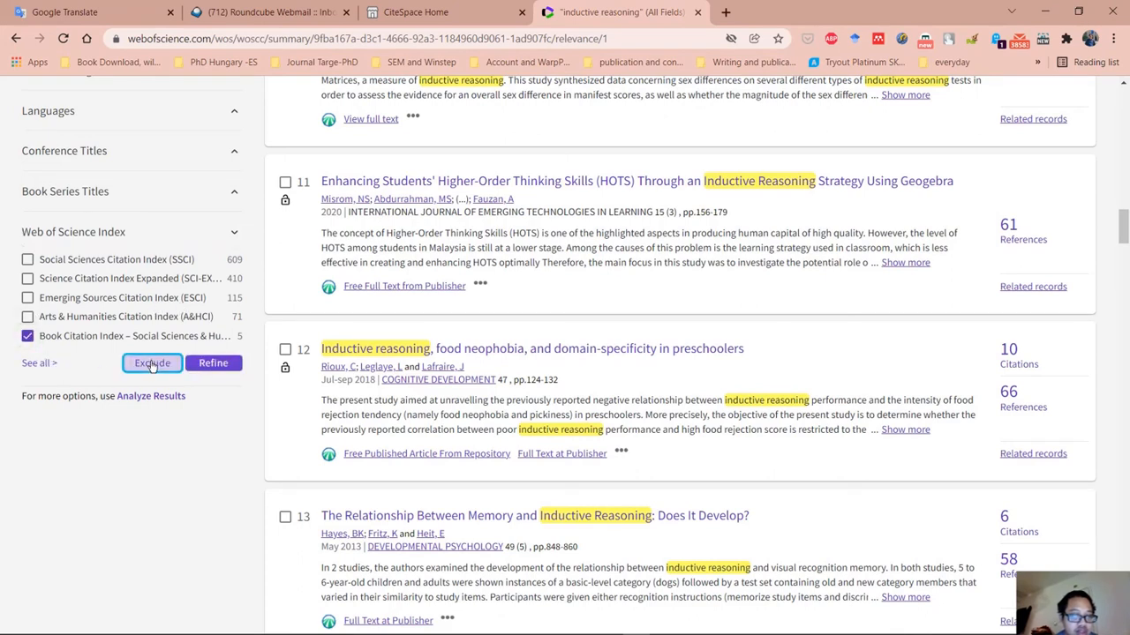
pyautogui.click(28, 337)
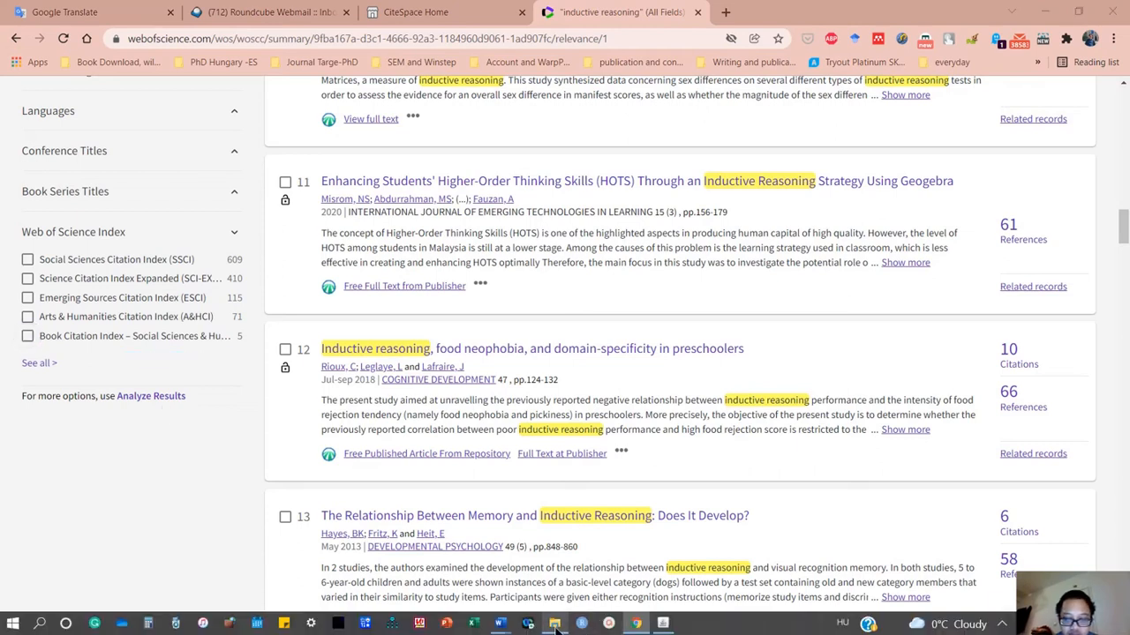
# Switch to File Explorer and open the Inductive CiteSpace folder within SLR Manuscript CiteSpace on the Desktop.
pyautogui.click(554, 624)
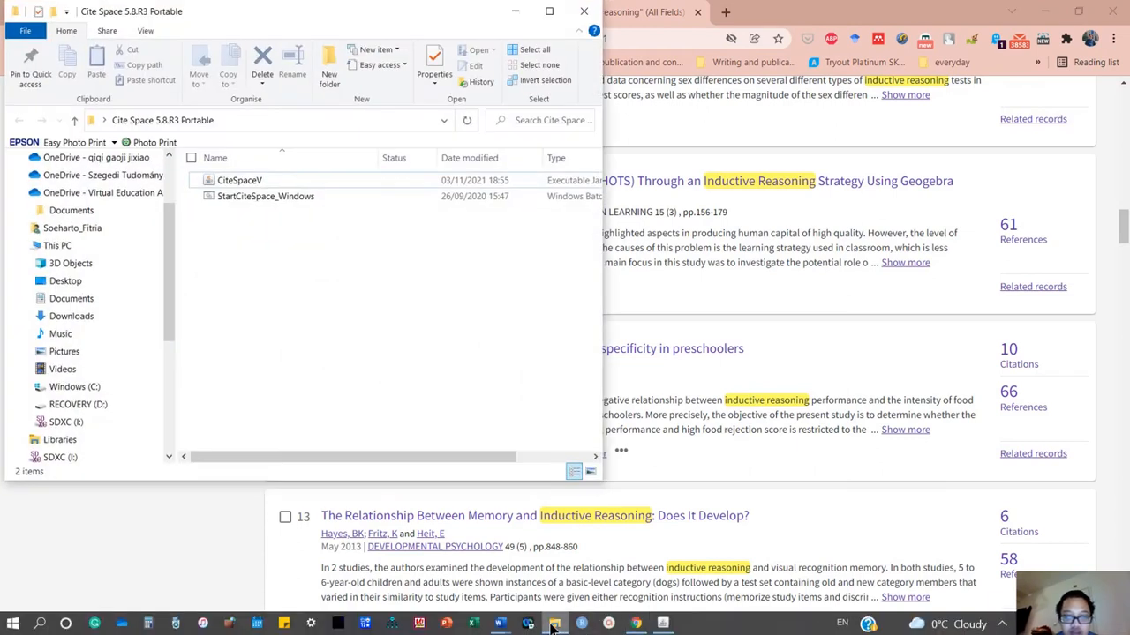
pyautogui.click(73, 122)
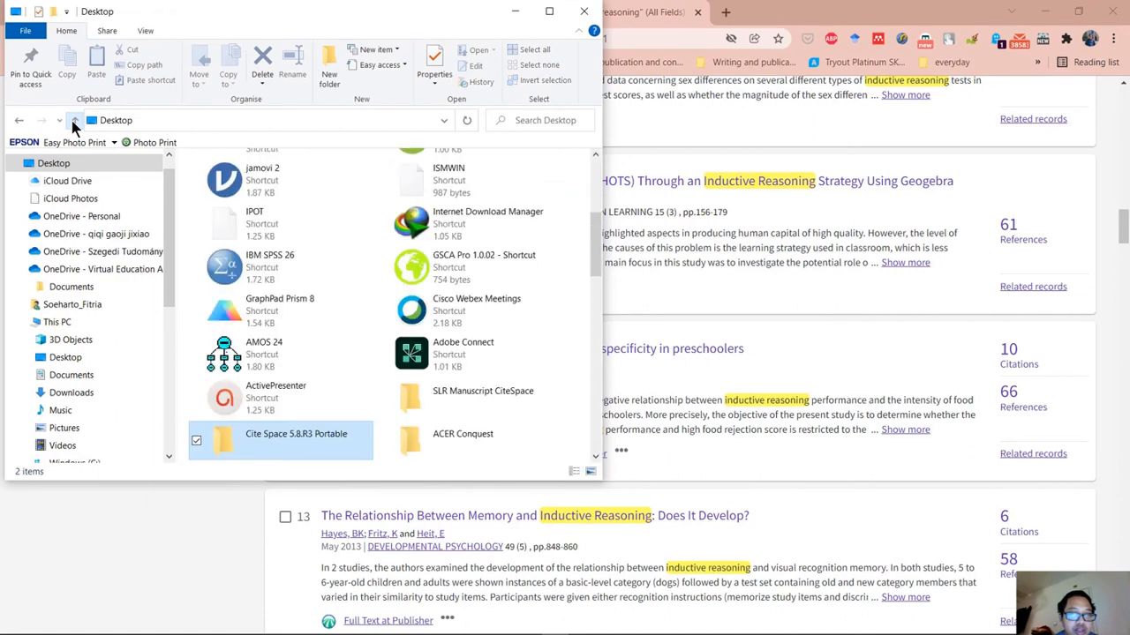
pyautogui.scroll(-3, 105, 303)
pyautogui.scroll(-3, 105, 304)
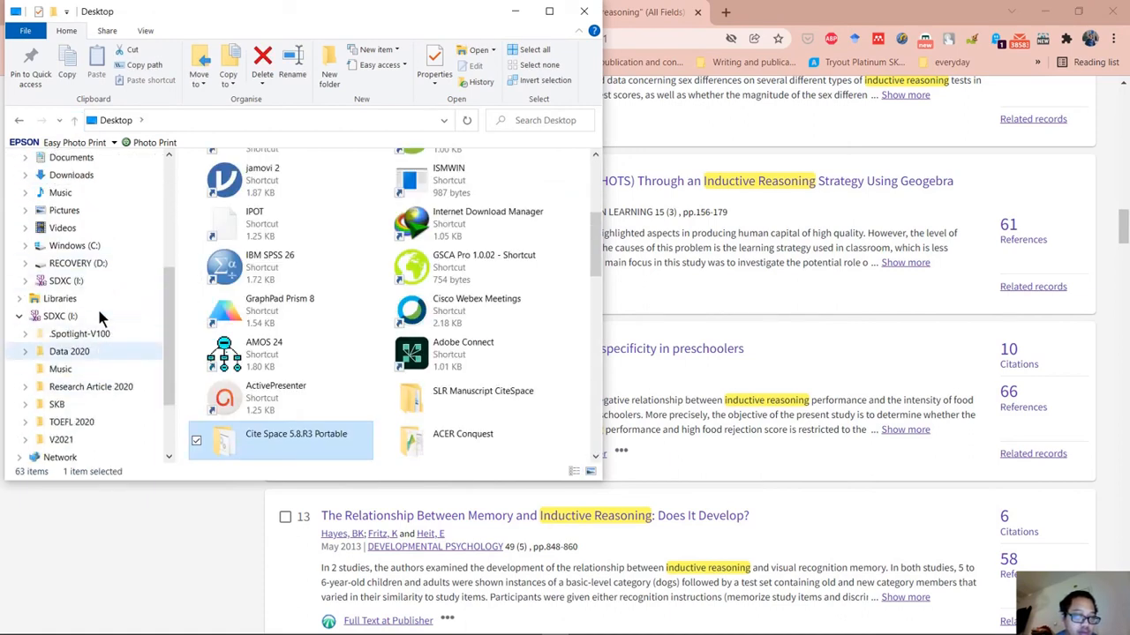
pyautogui.scroll(2, 97, 306)
pyautogui.click(65, 281)
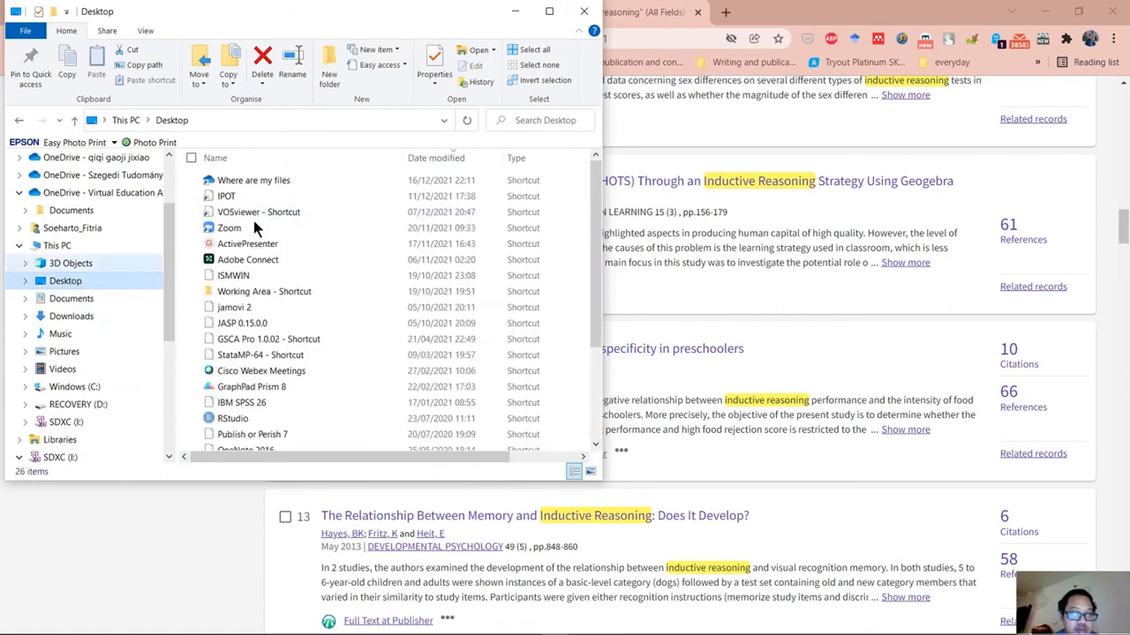
pyautogui.scroll(-3, 357, 357)
pyautogui.doubleClick(373, 415)
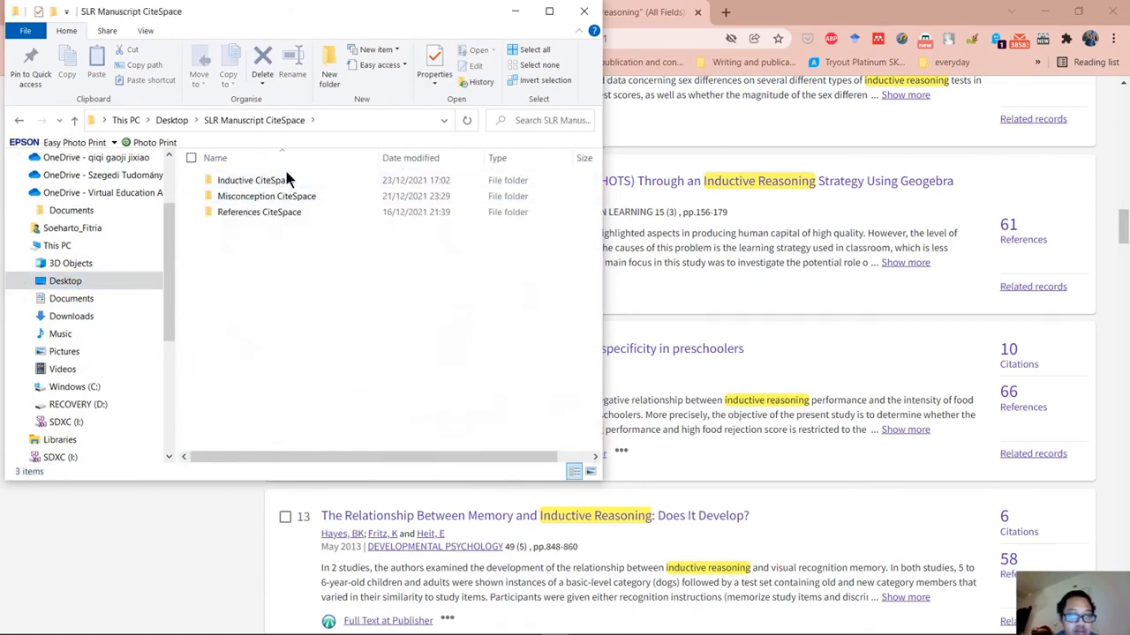
pyautogui.doubleClick(287, 180)
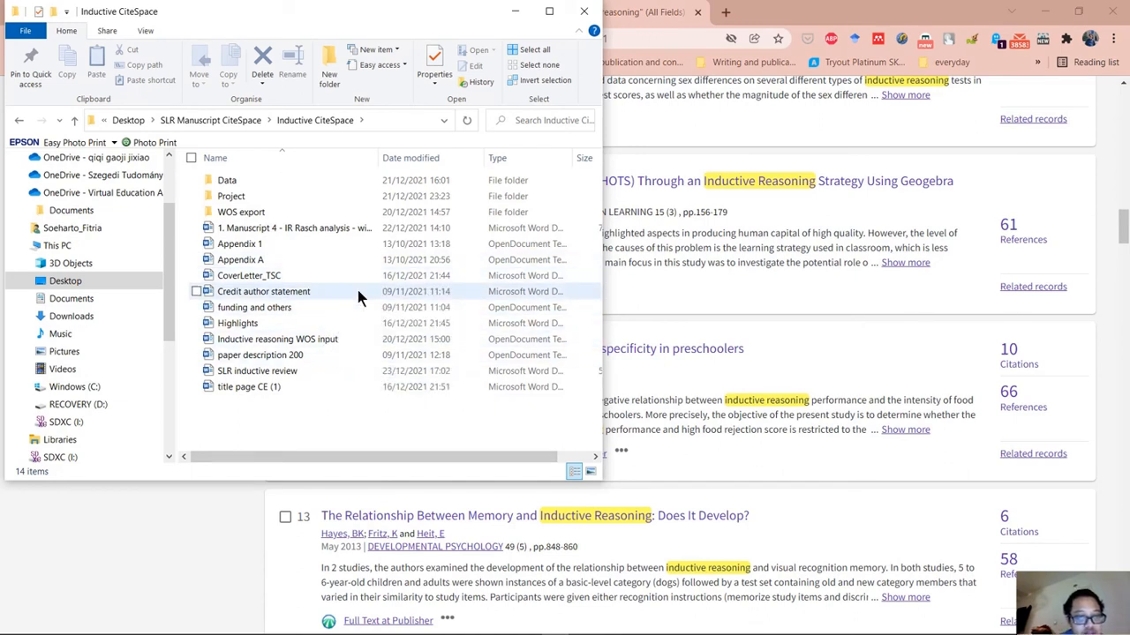
# Open the document "Inductive reasoning WOS input" and review the search refinements recorded under Step 1 and Step 2.
pyautogui.click(365, 339)
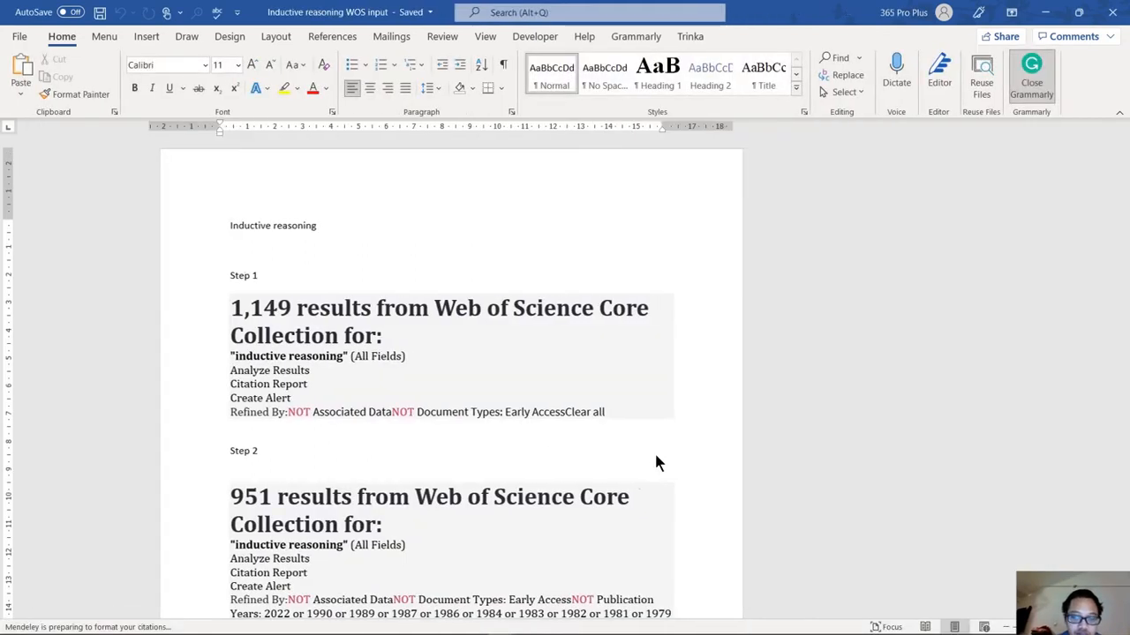
pyautogui.scroll(-5, 415, 498)
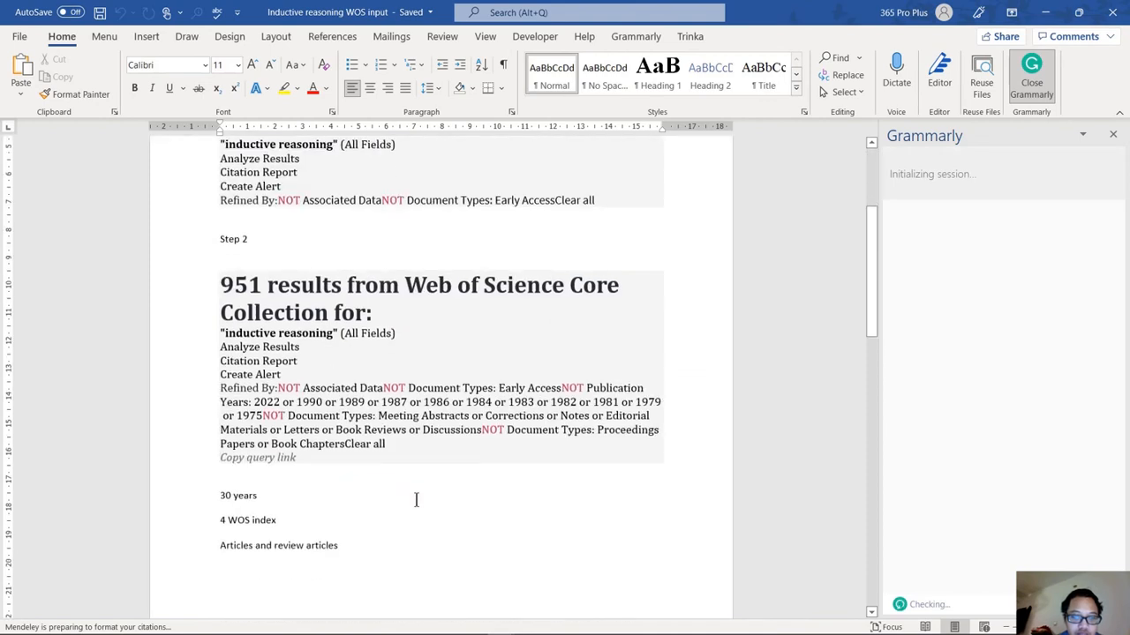
pyautogui.click(1056, 15)
pyautogui.click(1057, 15)
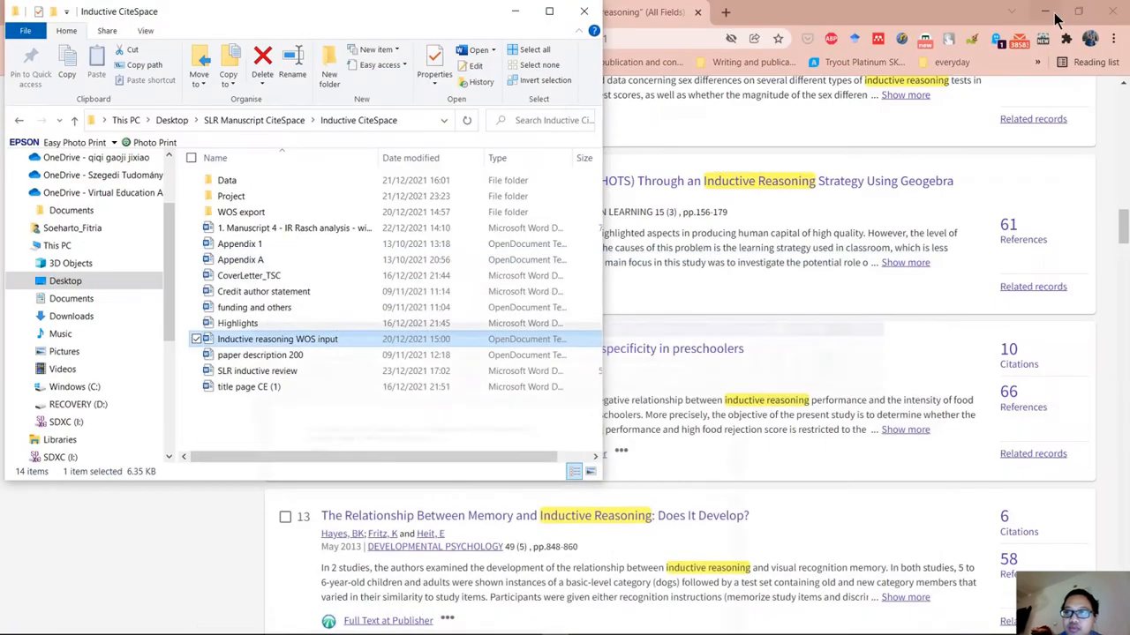
pyautogui.click(1055, 16)
pyautogui.click(1056, 15)
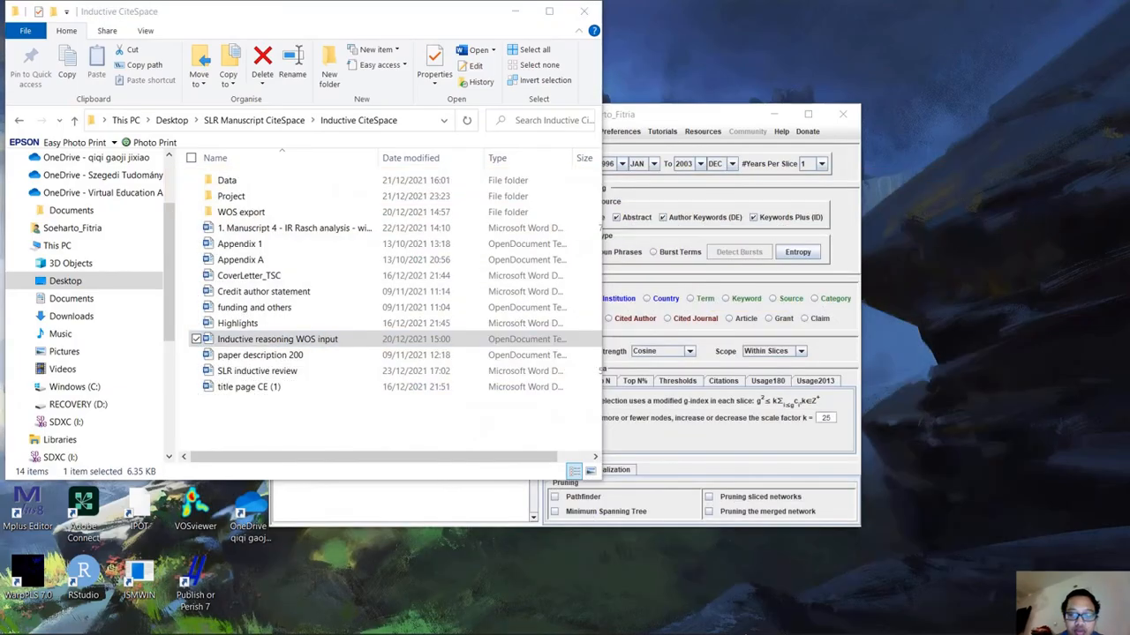
# Return to the Web of Science results in the browser and exclude the Book Chapters document type.
pyautogui.click(637, 625)
pyautogui.scroll(20, 262, 398)
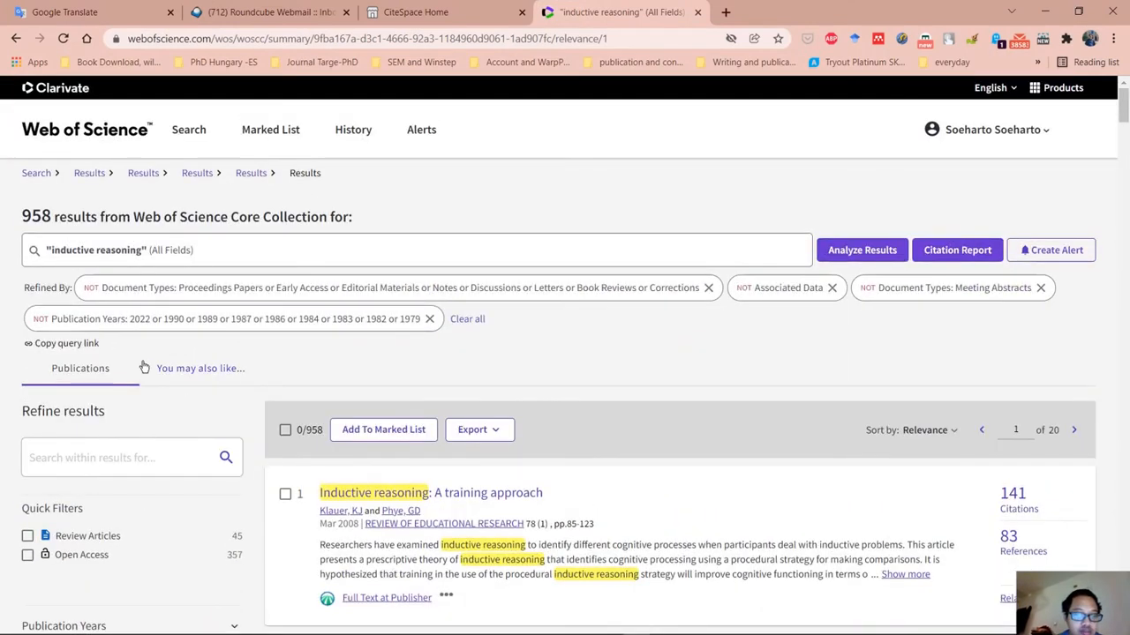
pyautogui.scroll(-5, 144, 369)
pyautogui.scroll(-2, 143, 369)
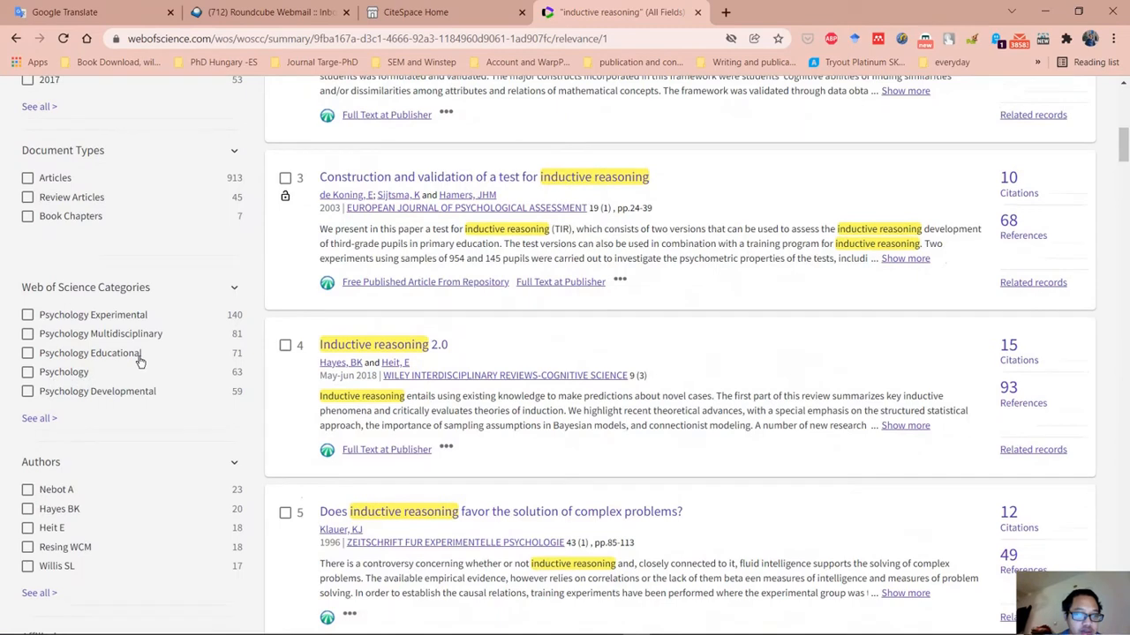
pyautogui.click(28, 206)
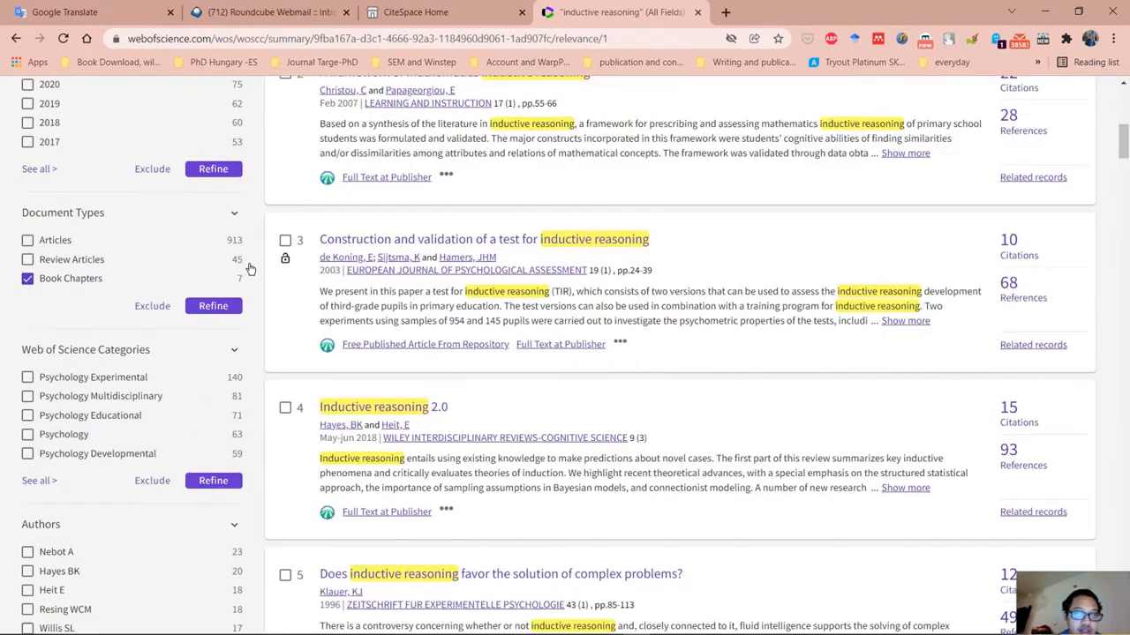
pyautogui.click(153, 306)
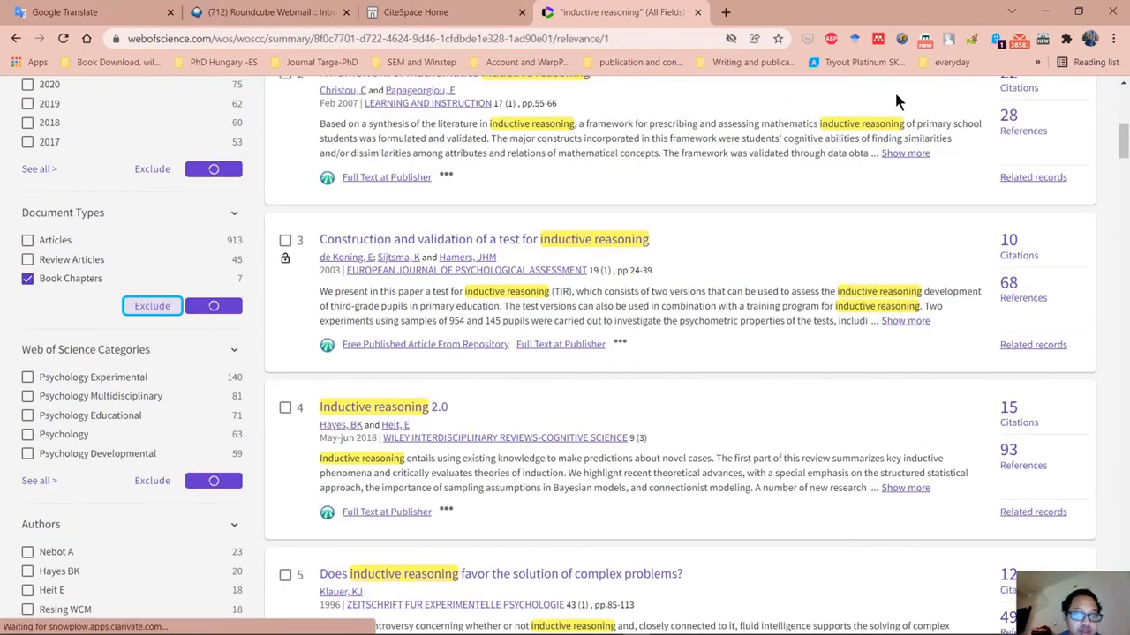
# Expand the Web of Science Index filter and copy all its listed indexes with their record counts.
pyautogui.scroll(-20, 287, 432)
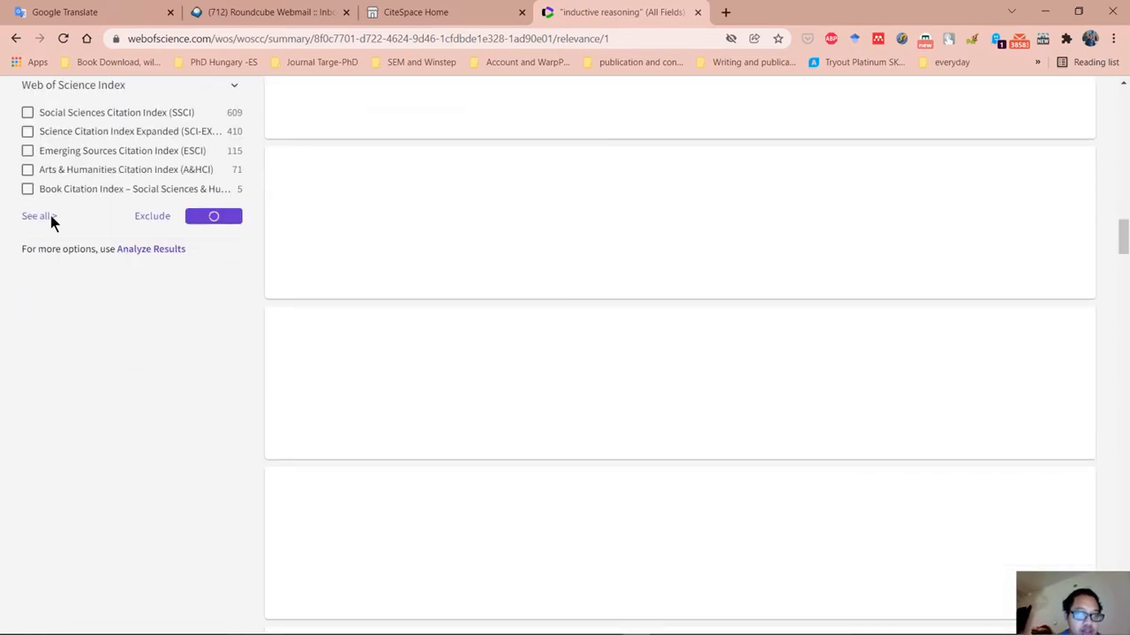
pyautogui.click(94, 306)
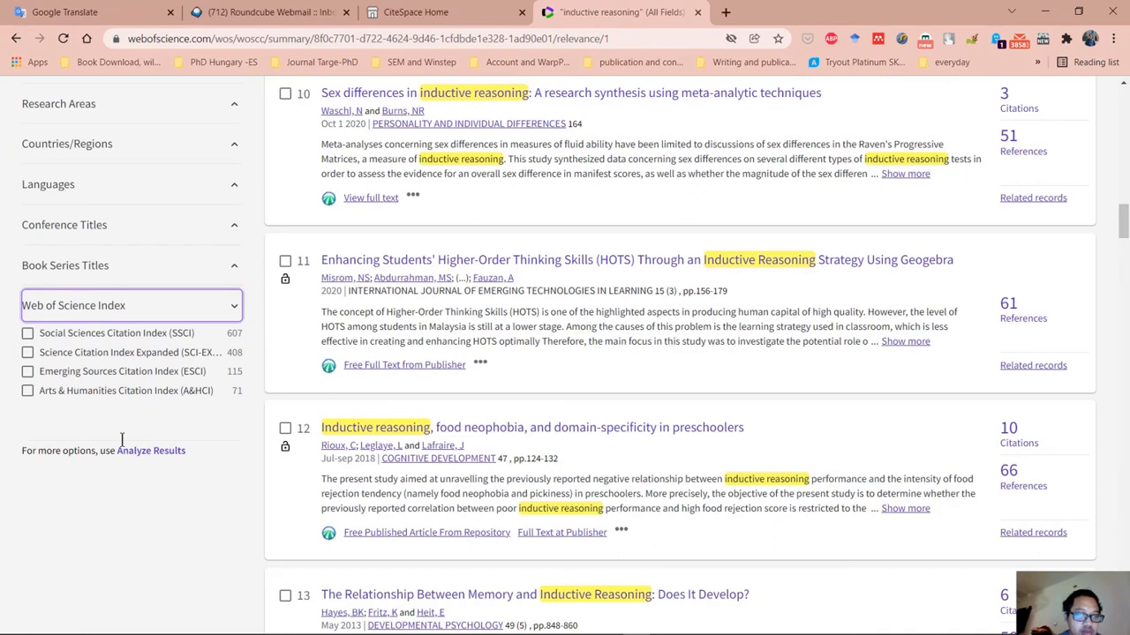
pyautogui.moveTo(234, 408); pyautogui.dragTo(3, 344)
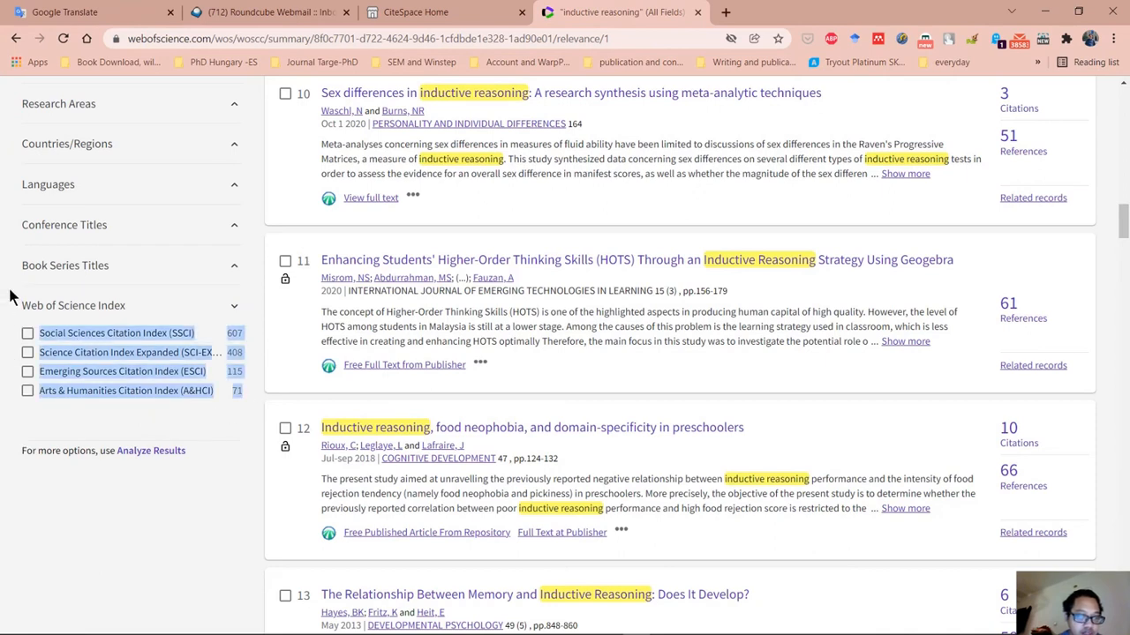
# Switch to the Word document and paste the copied citation index list on a new line under "4 WOS index".
pyautogui.moveTo(731, 629)
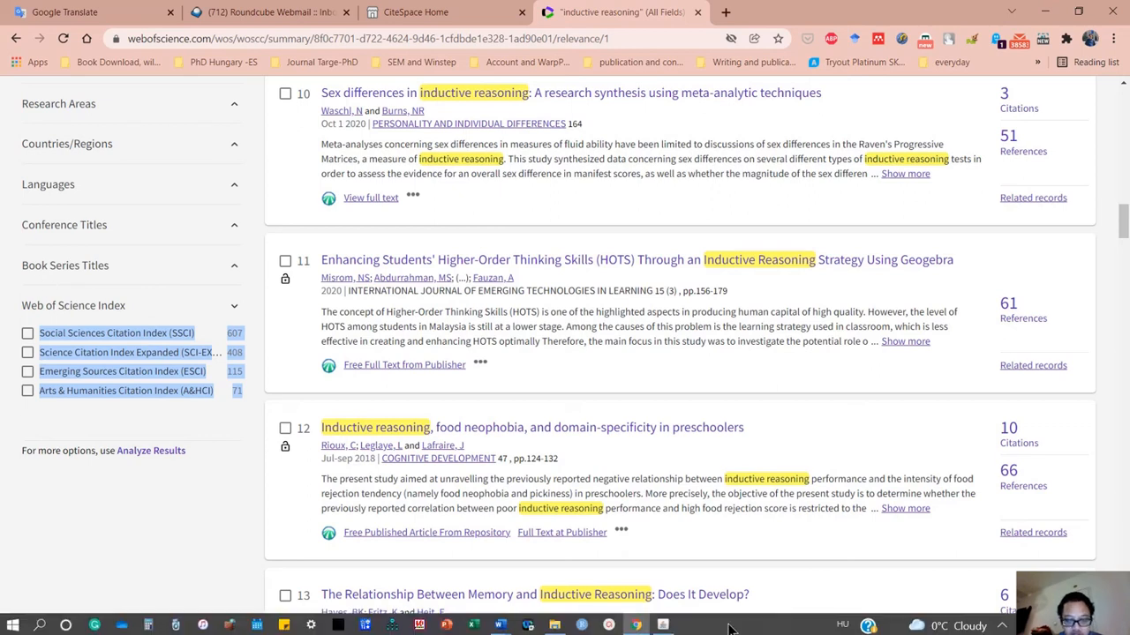
pyautogui.click(500, 624)
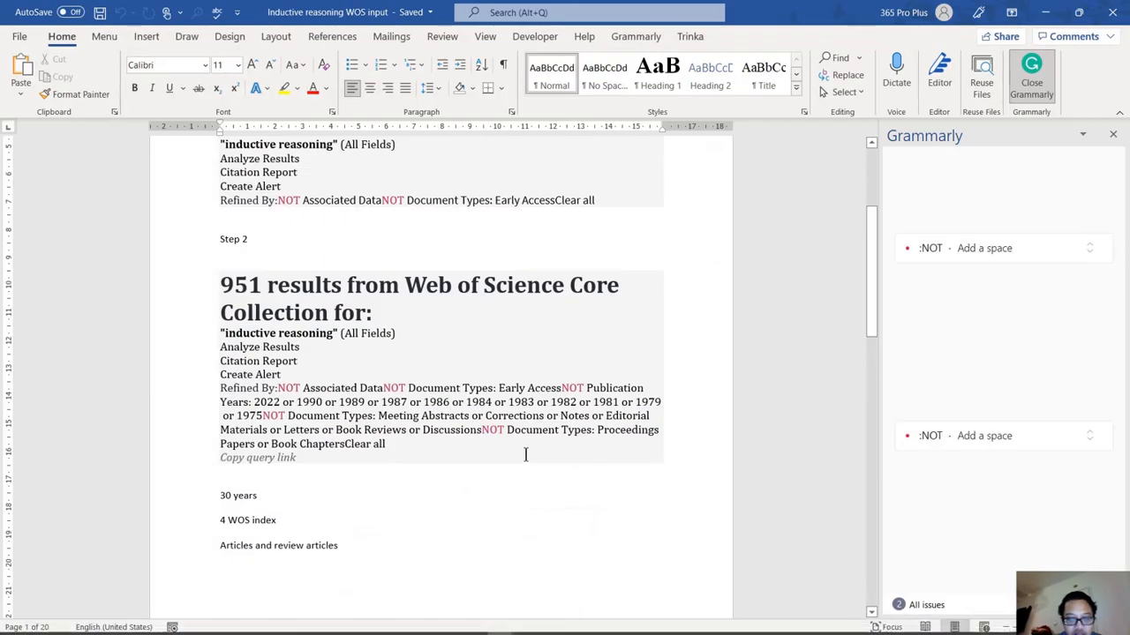
pyautogui.scroll(-2, 524, 454)
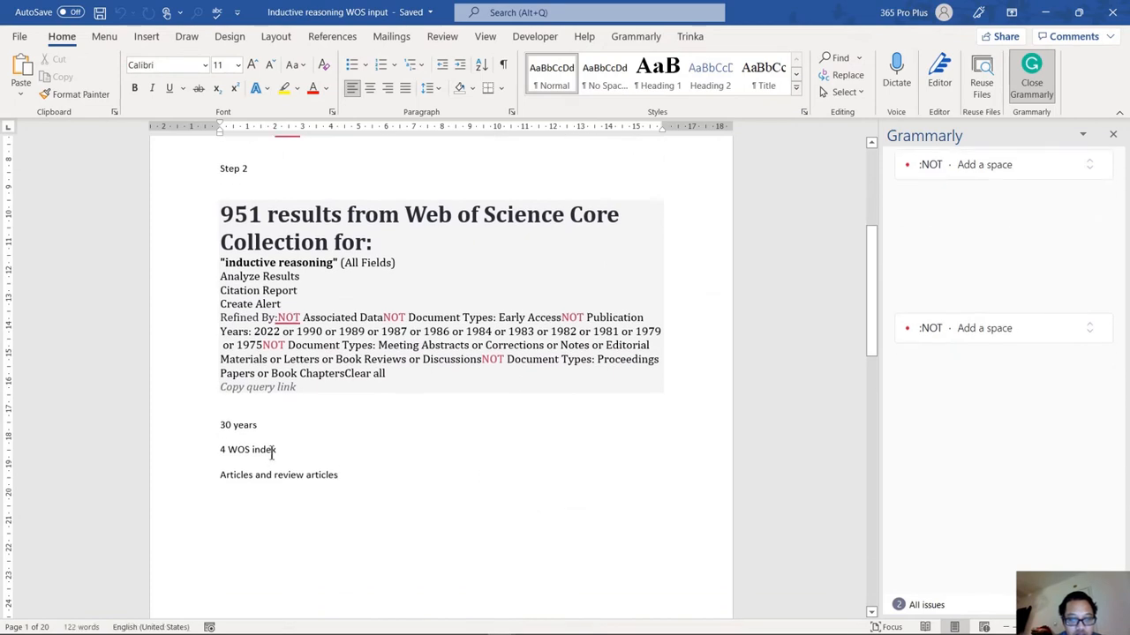
pyautogui.press('Return')
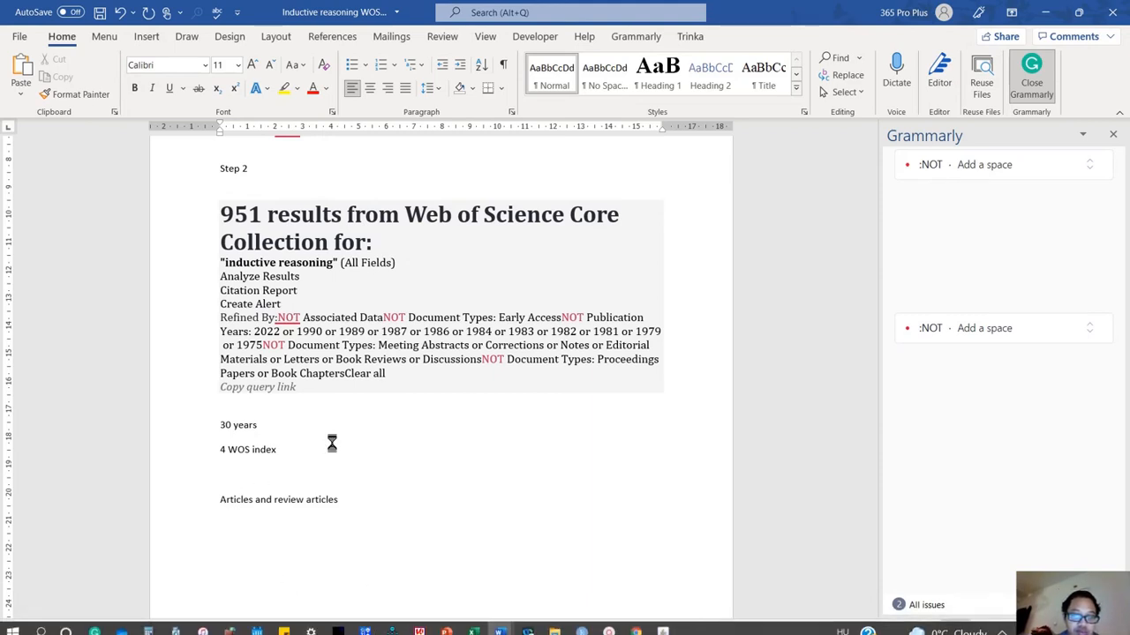
pyautogui.rightClick(267, 476)
pyautogui.press('Escape')
pyautogui.scroll(-2, 427, 422)
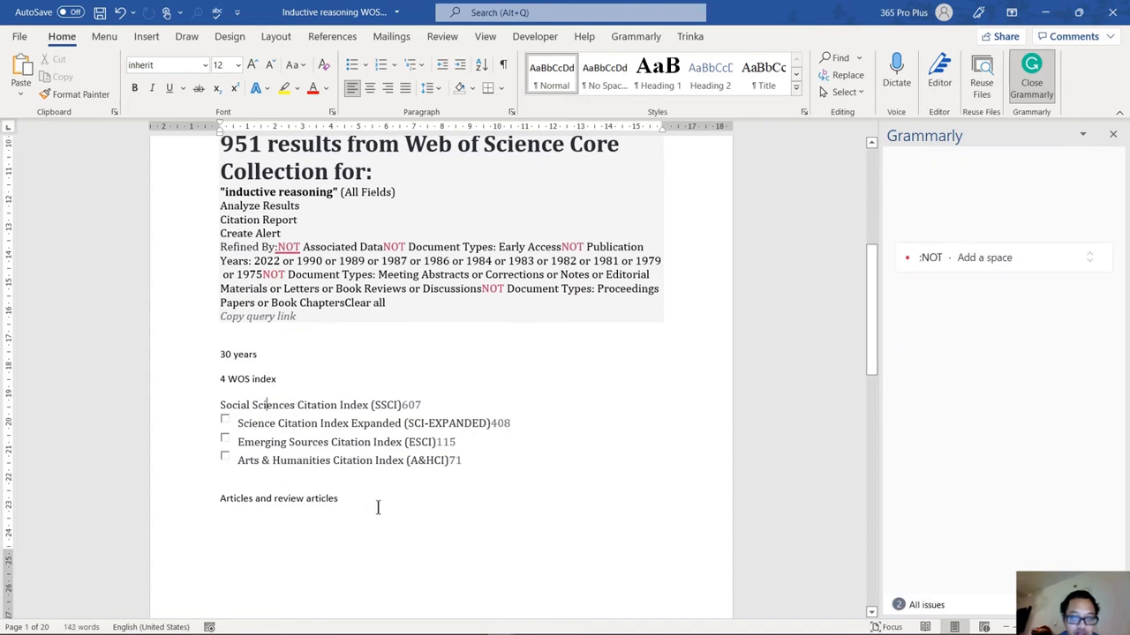
# Switch back to the browser results and copy the Articles and Review Articles document types with their record counts.
pyautogui.click(636, 624)
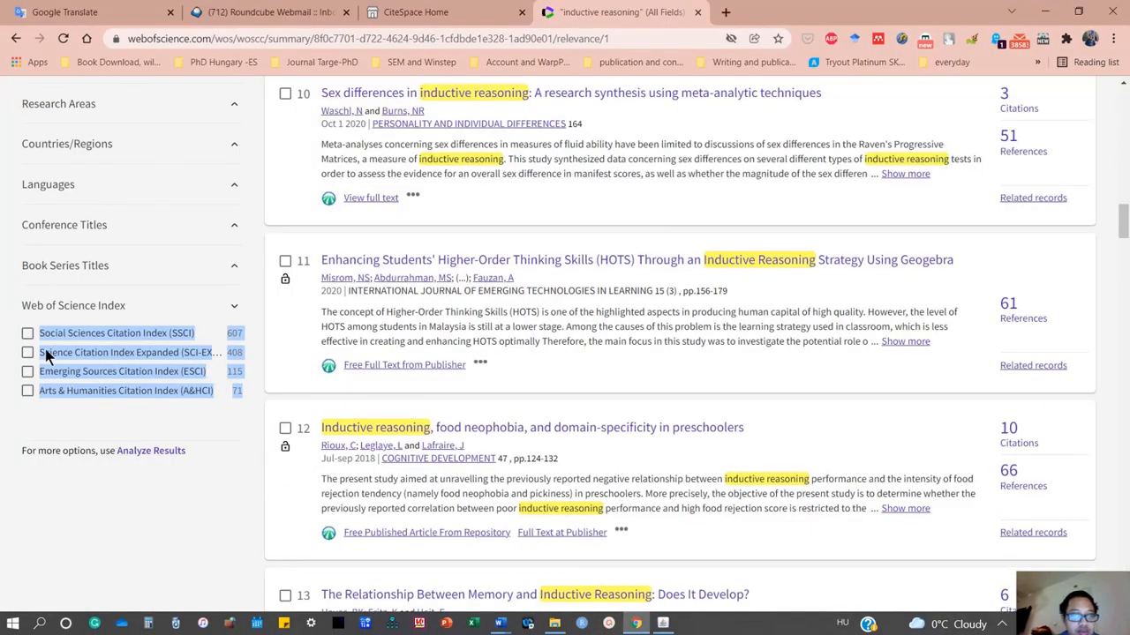
pyautogui.scroll(15, 45, 348)
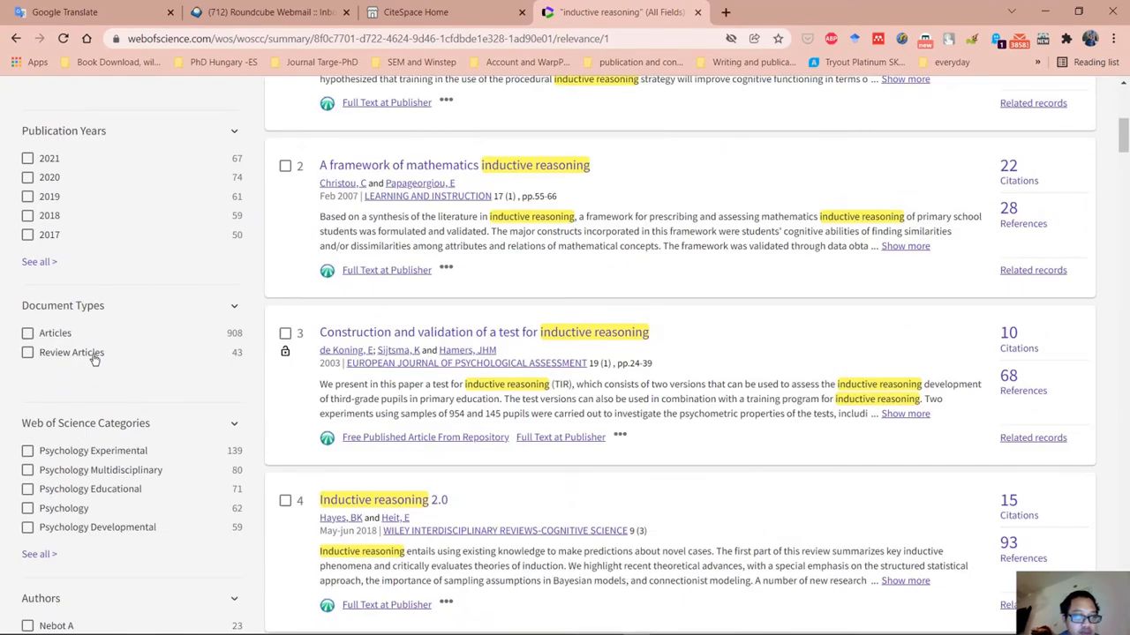
pyautogui.moveTo(243, 353); pyautogui.dragTo(26, 315)
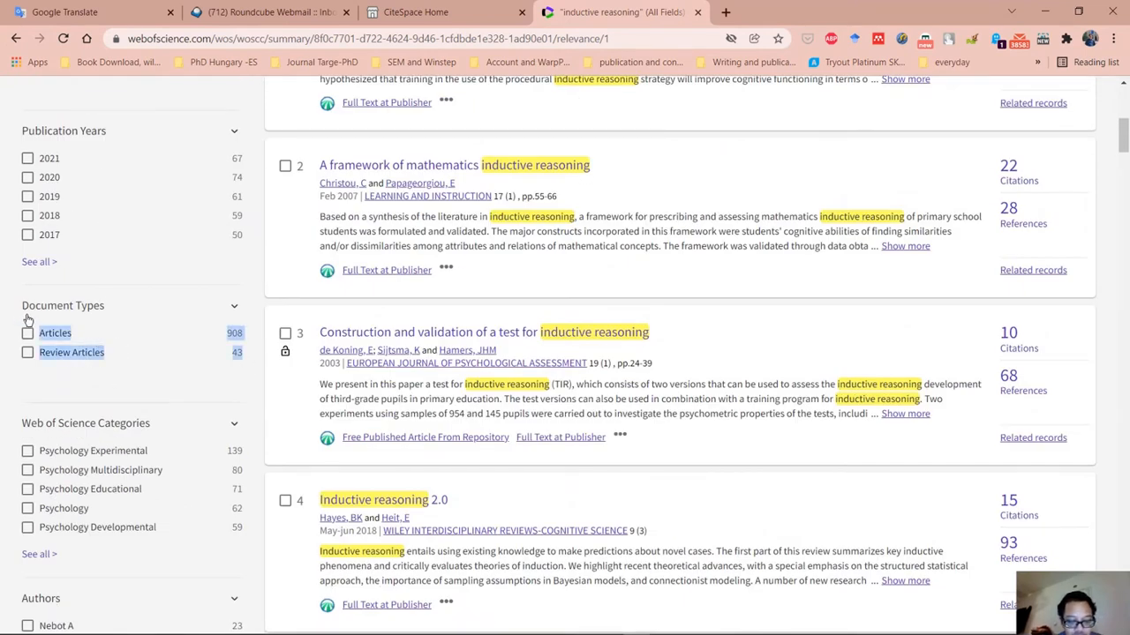
# Paste the copied document types on a new line under "Articles and review articles" in the Word document.
pyautogui.click(1044, 12)
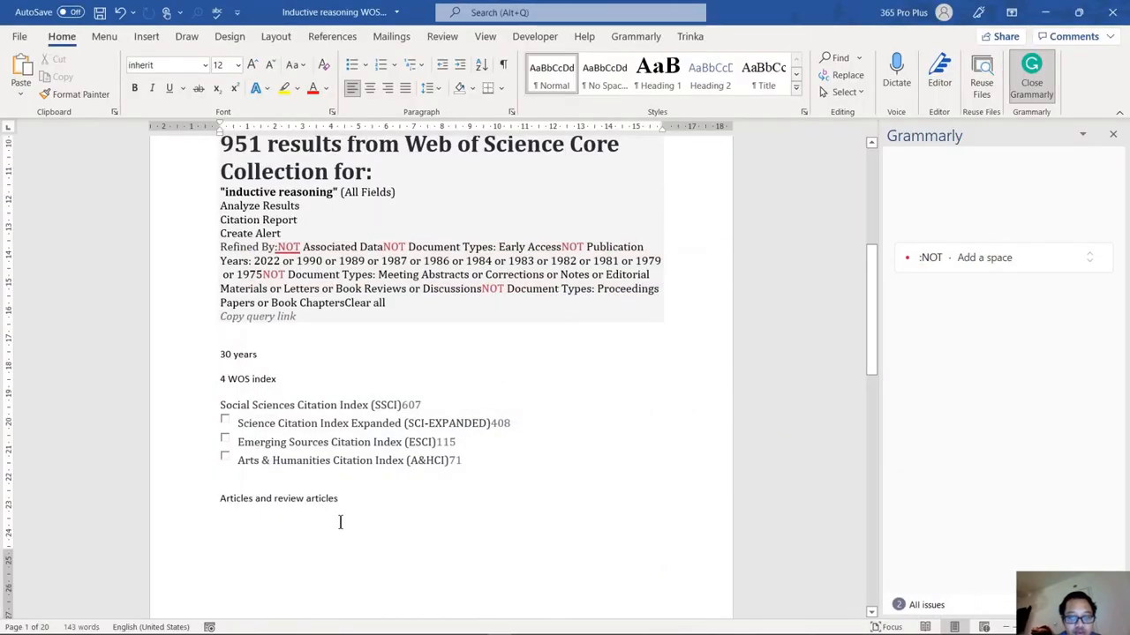
pyautogui.press('Return')
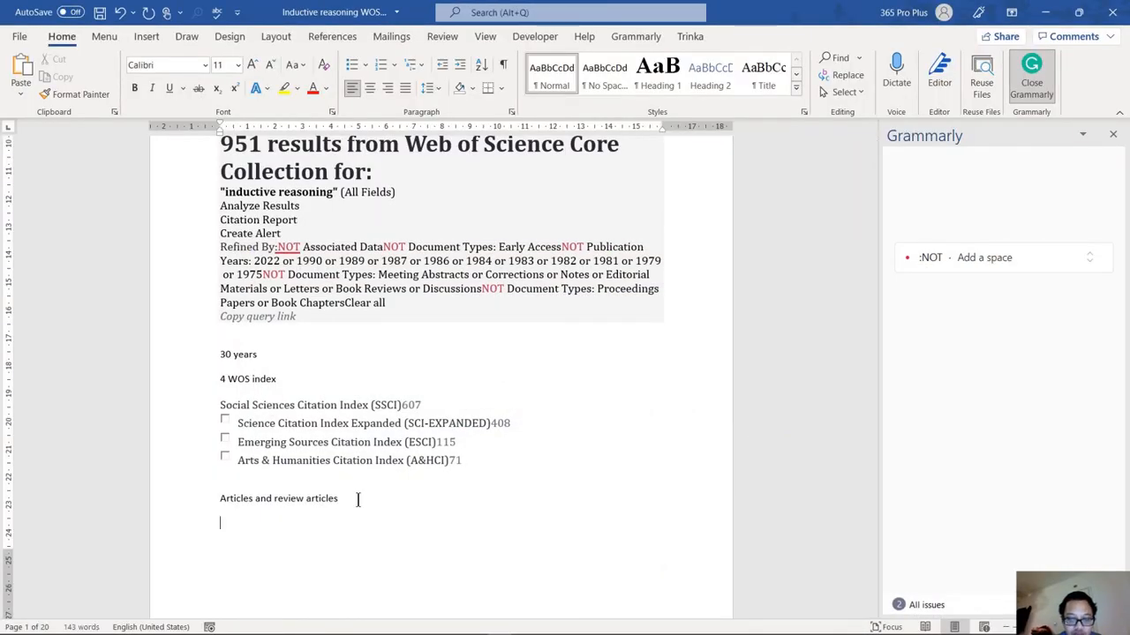
pyautogui.write('Articles908 Review Articles43')
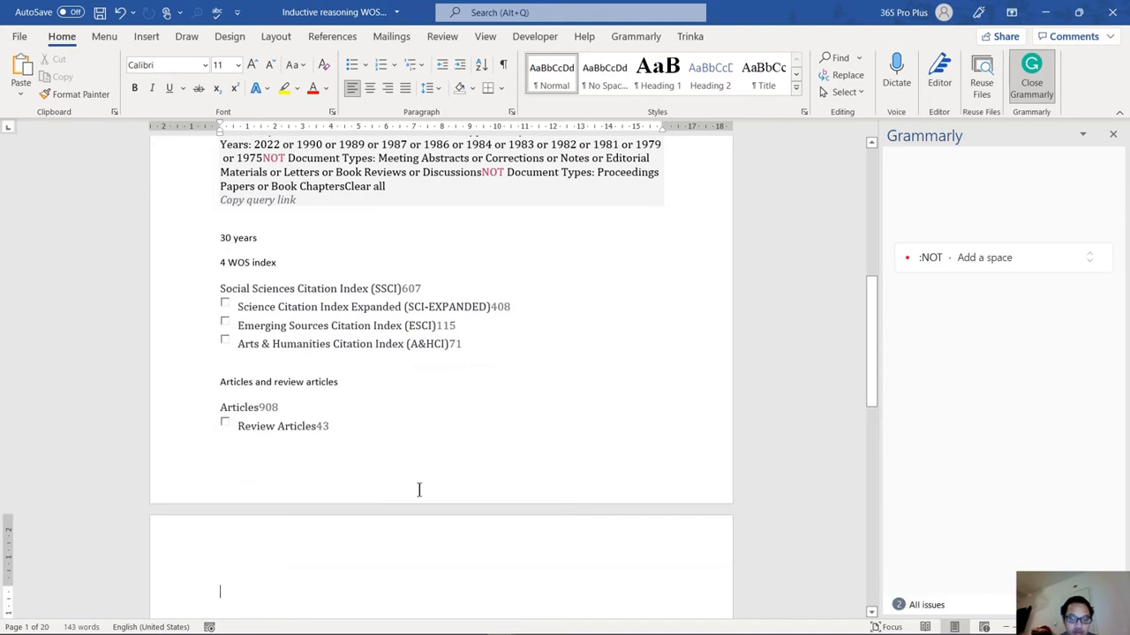
pyautogui.scroll(2, 398, 357)
pyautogui.scroll(-5, 400, 341)
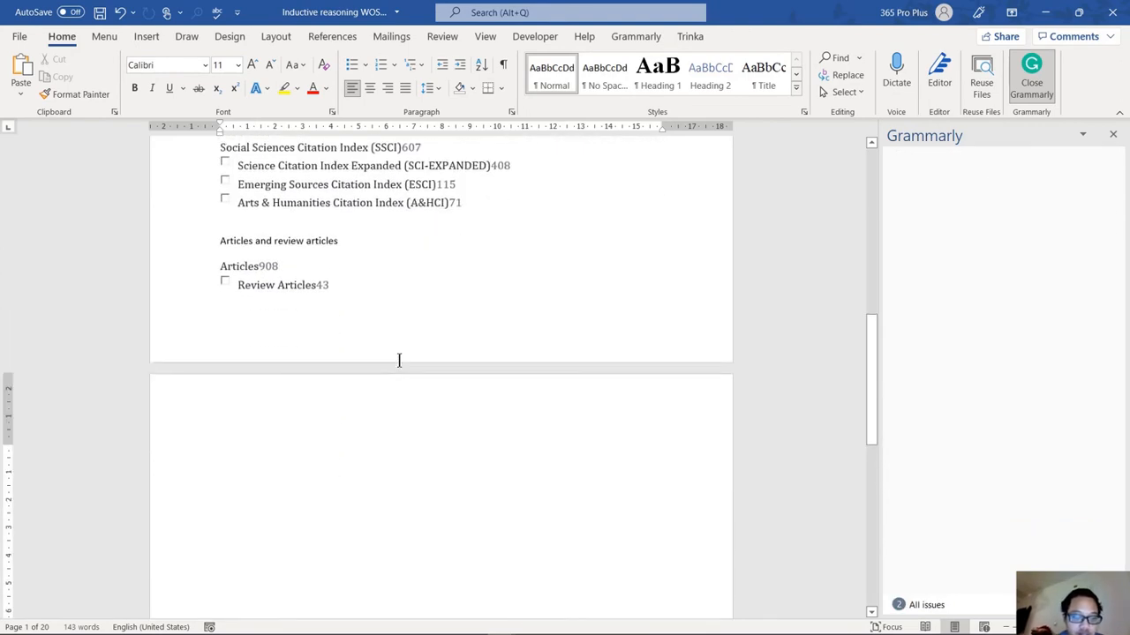
pyautogui.scroll(3, 399, 367)
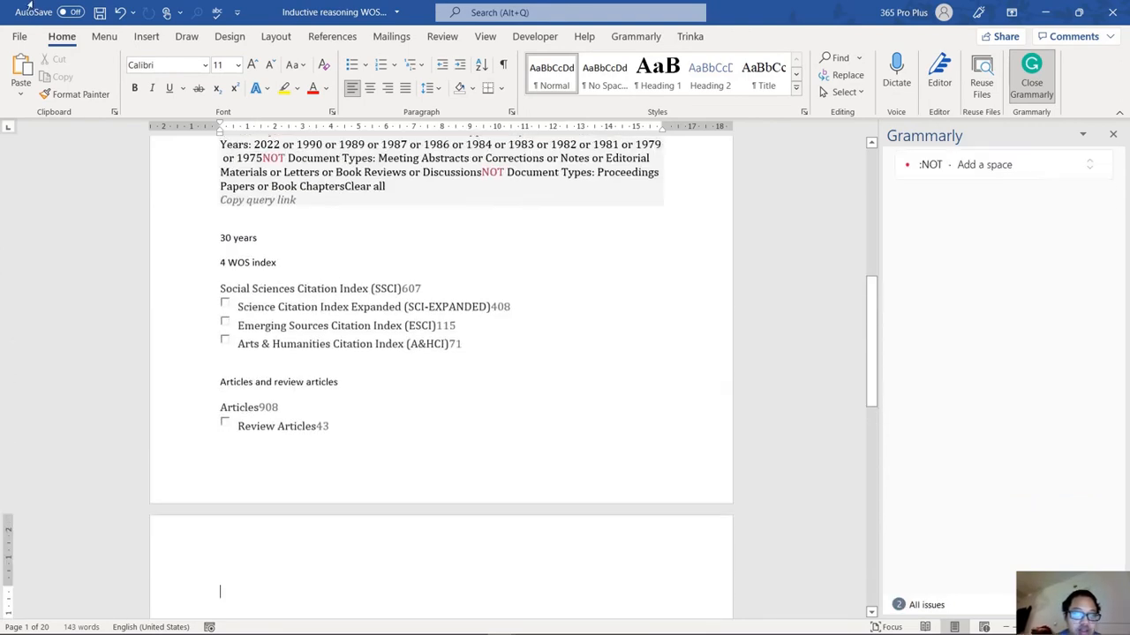
# Save the Word document in its current format, keep it open, and minimize Word and the Inductive CiteSpace folder window.
pyautogui.click(100, 13)
pyautogui.click(516, 380)
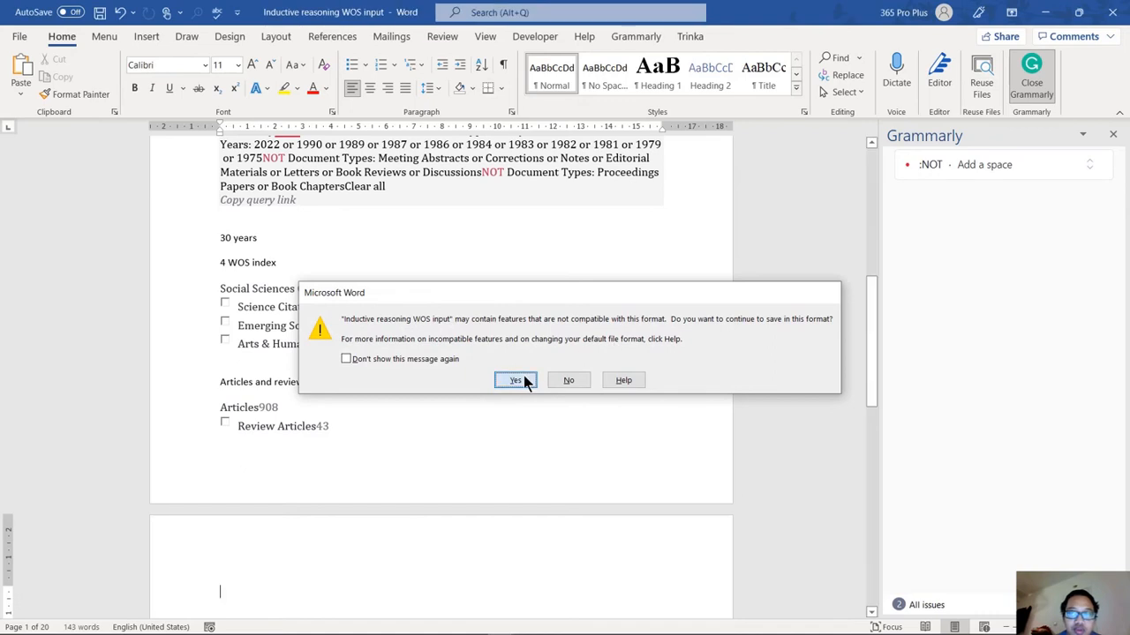
pyautogui.click(1112, 13)
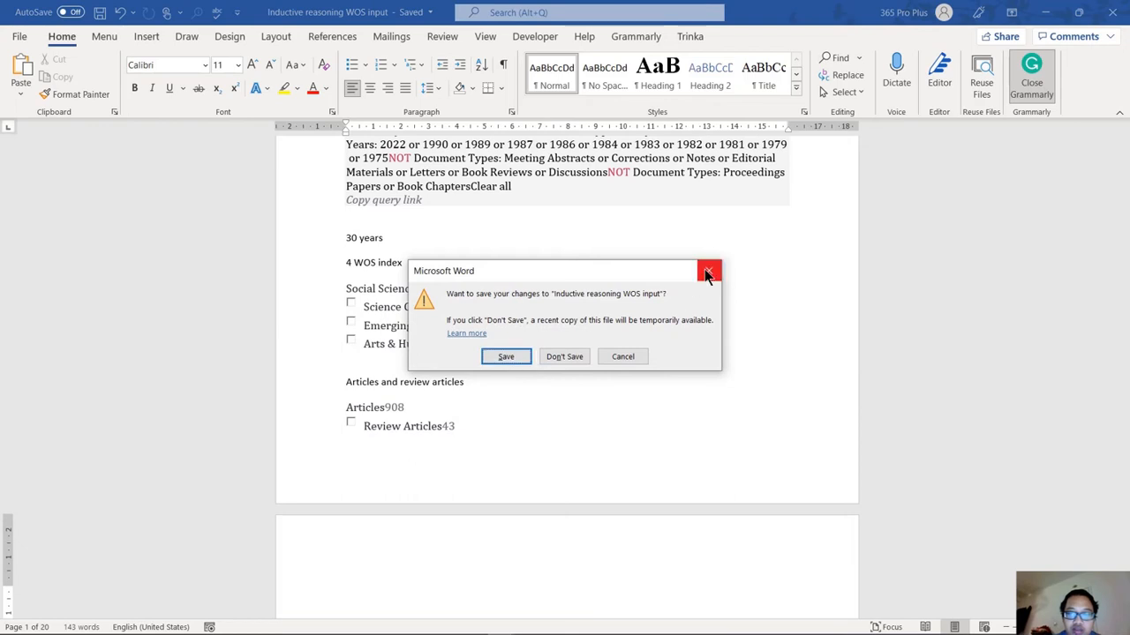
pyautogui.click(707, 273)
pyautogui.click(1045, 13)
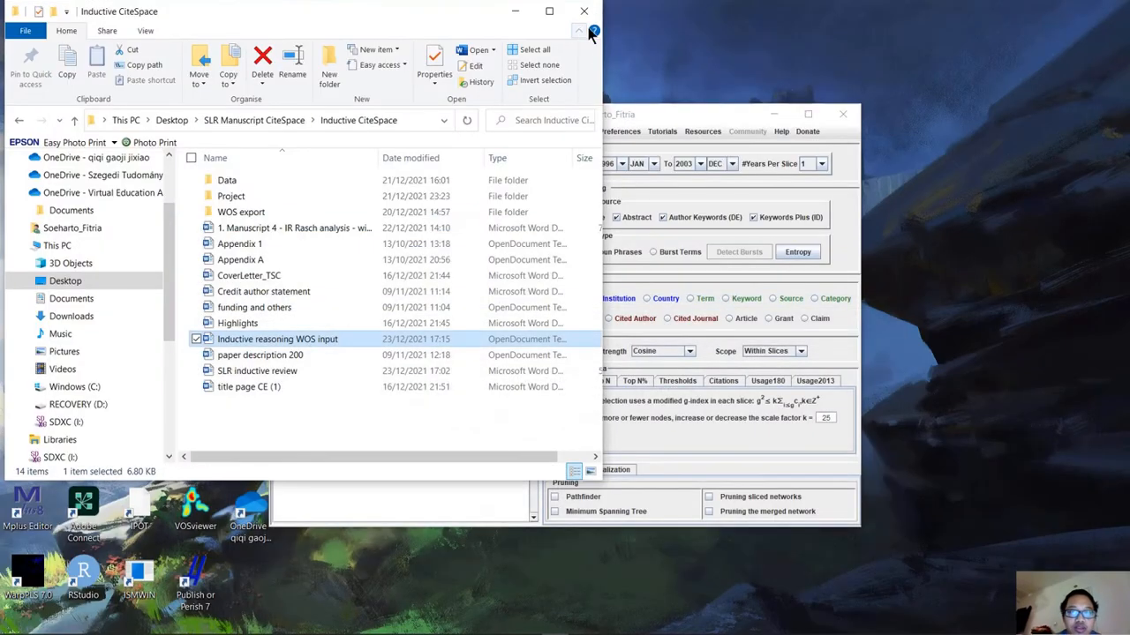
pyautogui.click(521, 12)
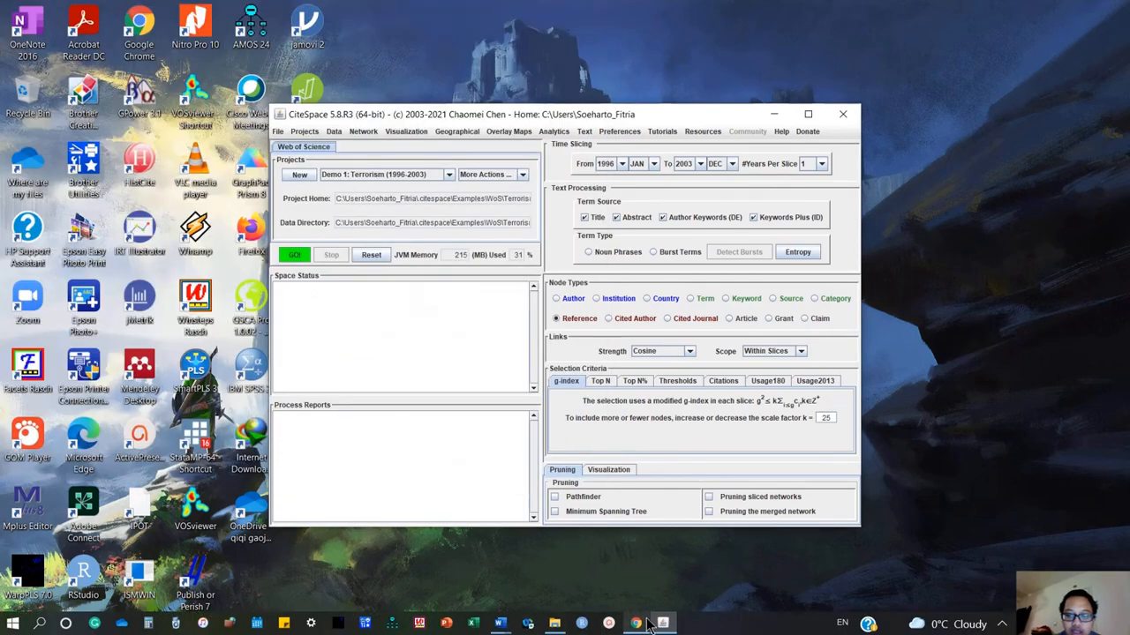
# Switch to the Web of Science results and set up a plain text file export containing Full Record and Cited References.
pyautogui.click(637, 624)
pyautogui.scroll(10, 384, 407)
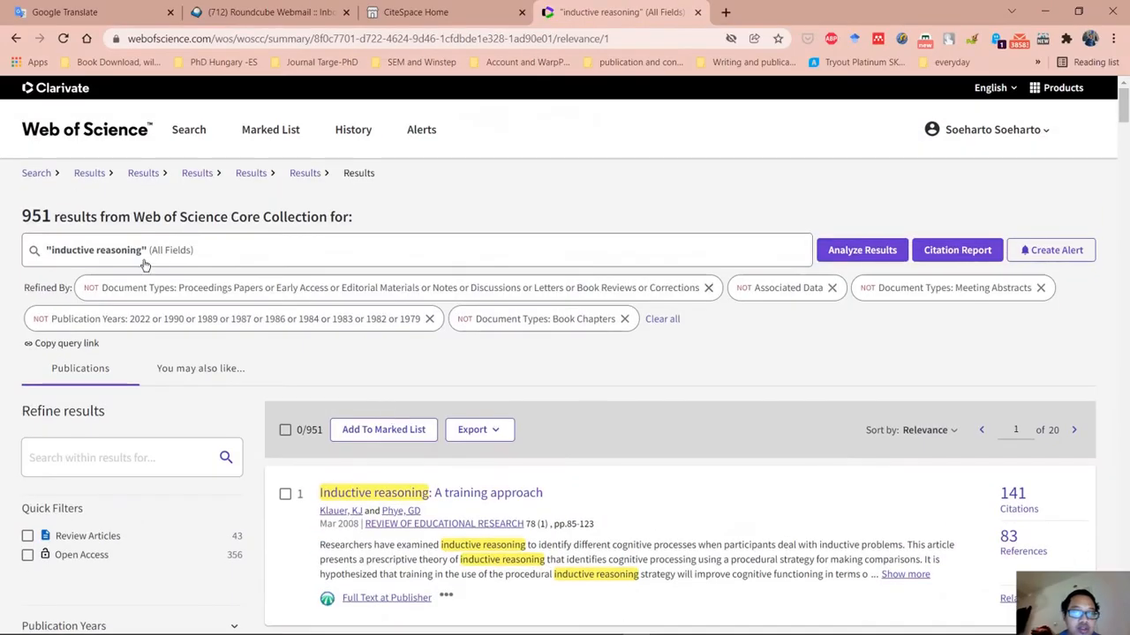
pyautogui.click(494, 430)
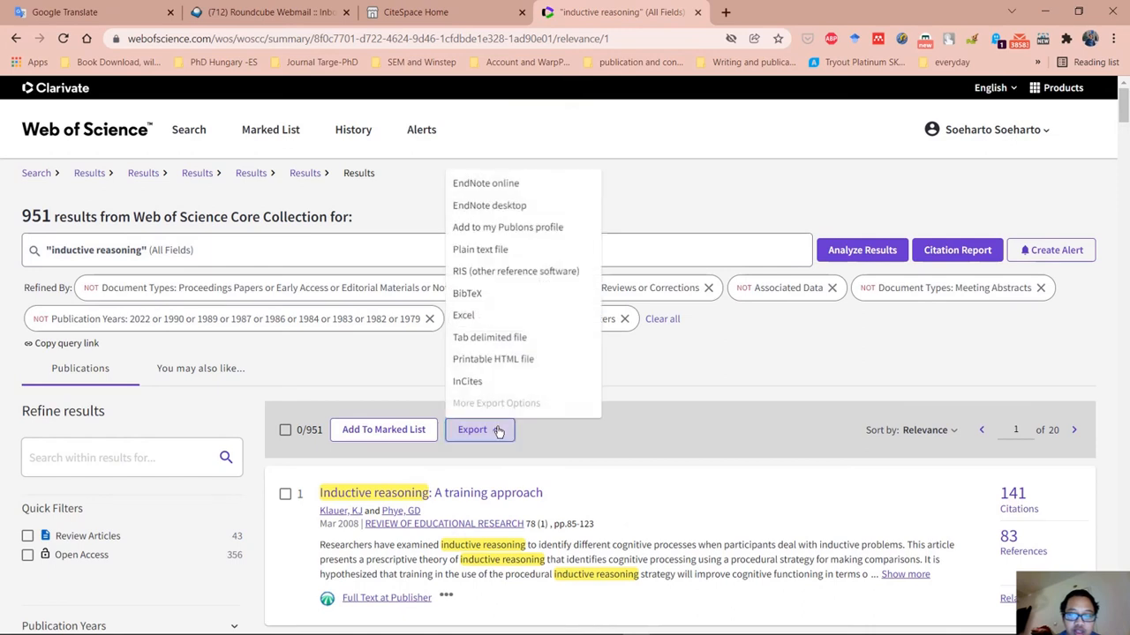
pyautogui.click(502, 250)
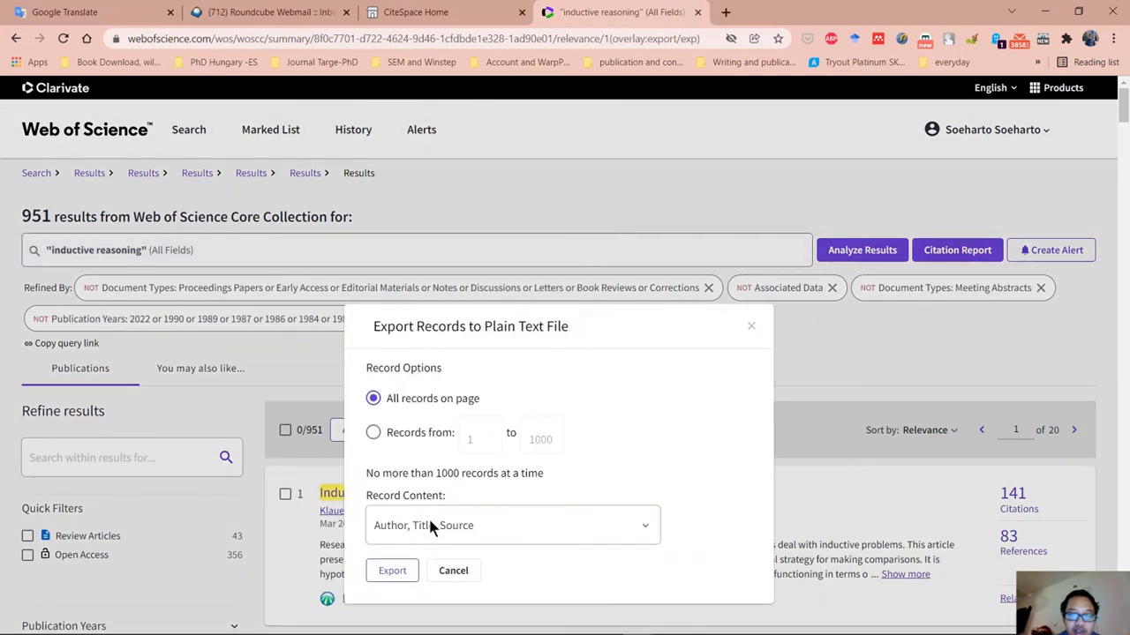
pyautogui.click(430, 525)
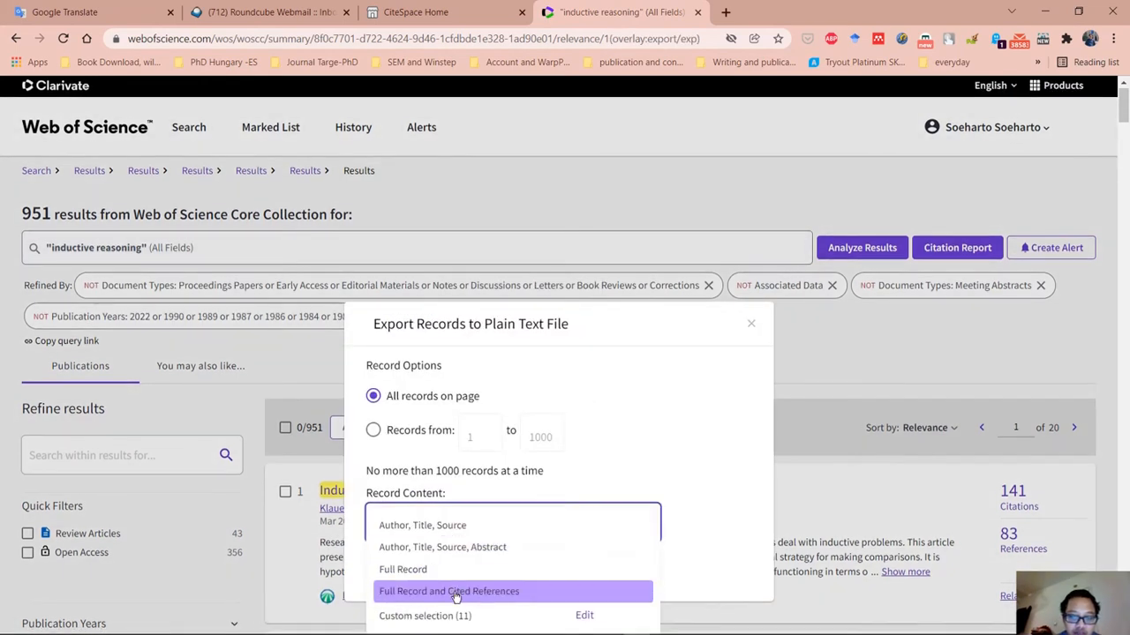
pyautogui.click(505, 599)
# Limit the export range to records 1 to 500 and export them.
pyautogui.click(407, 432)
pyautogui.moveTo(554, 436); pyautogui.dragTo(413, 453)
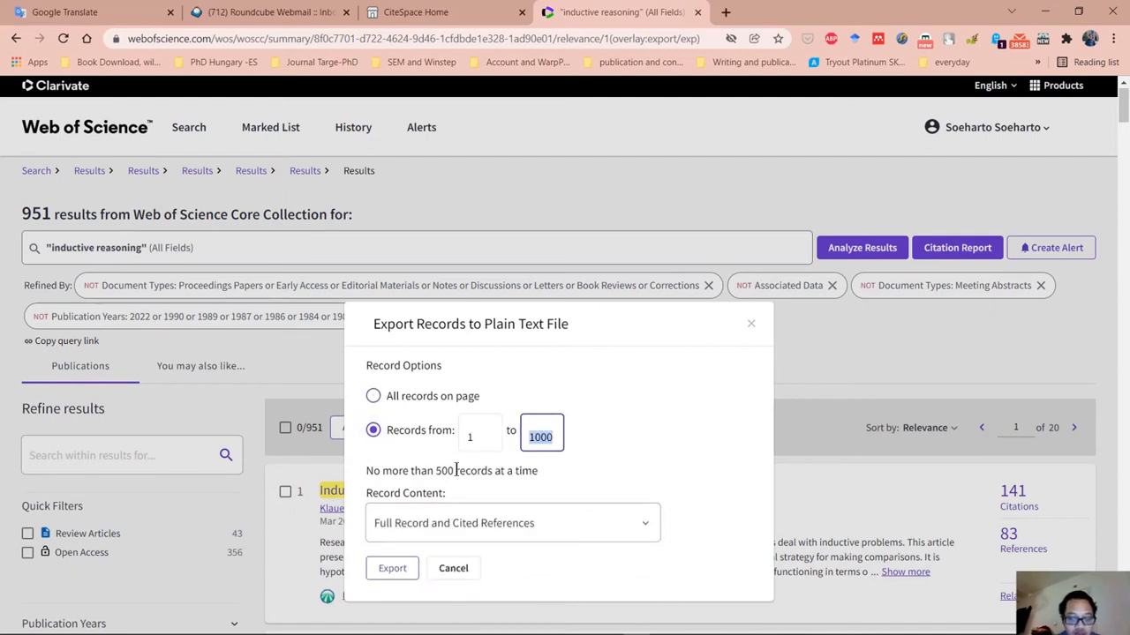
pyautogui.write('500')
pyautogui.click(393, 568)
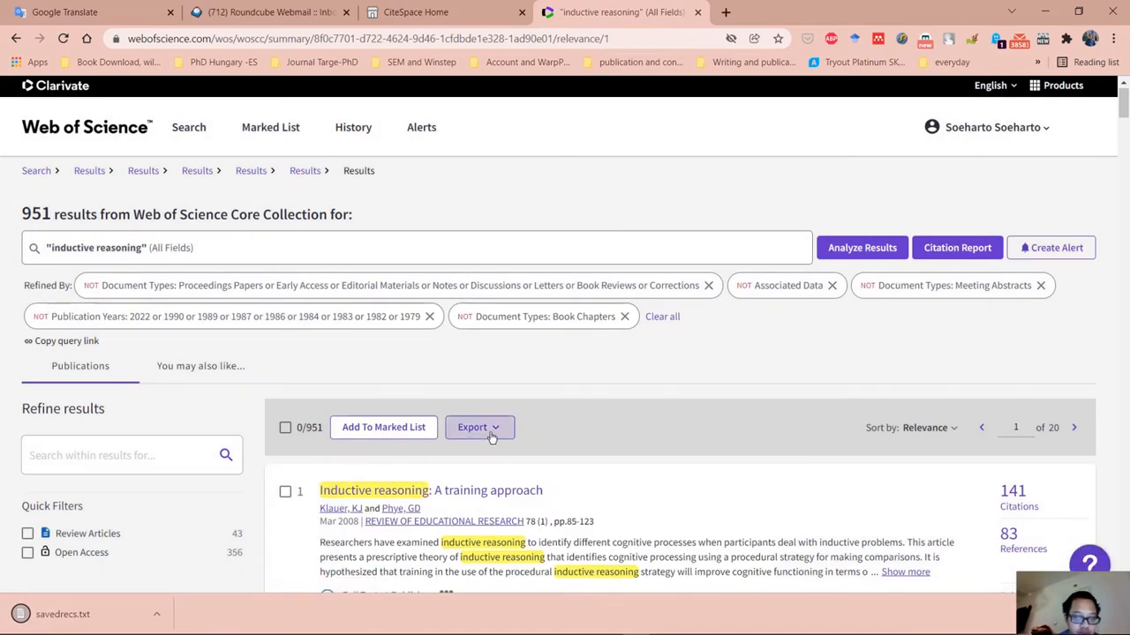
# Show the downloaded savedrecs.txt in its folder, rename it dowload_1-500, and minimize the folder window.
pyautogui.click(155, 614)
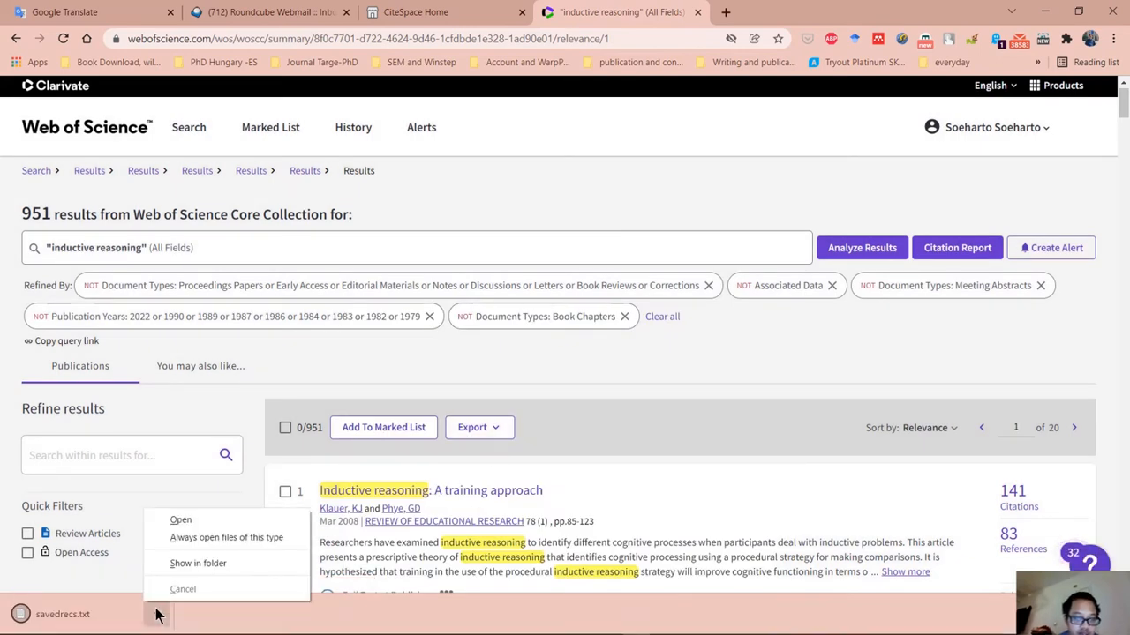
pyautogui.click(191, 563)
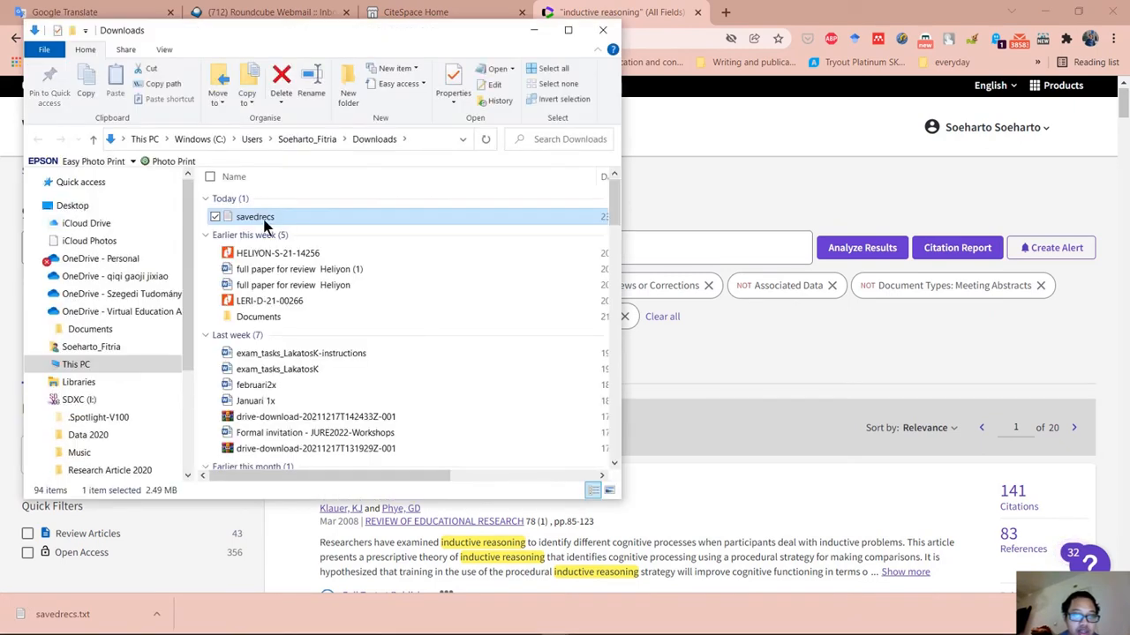
pyautogui.rightClick(265, 226)
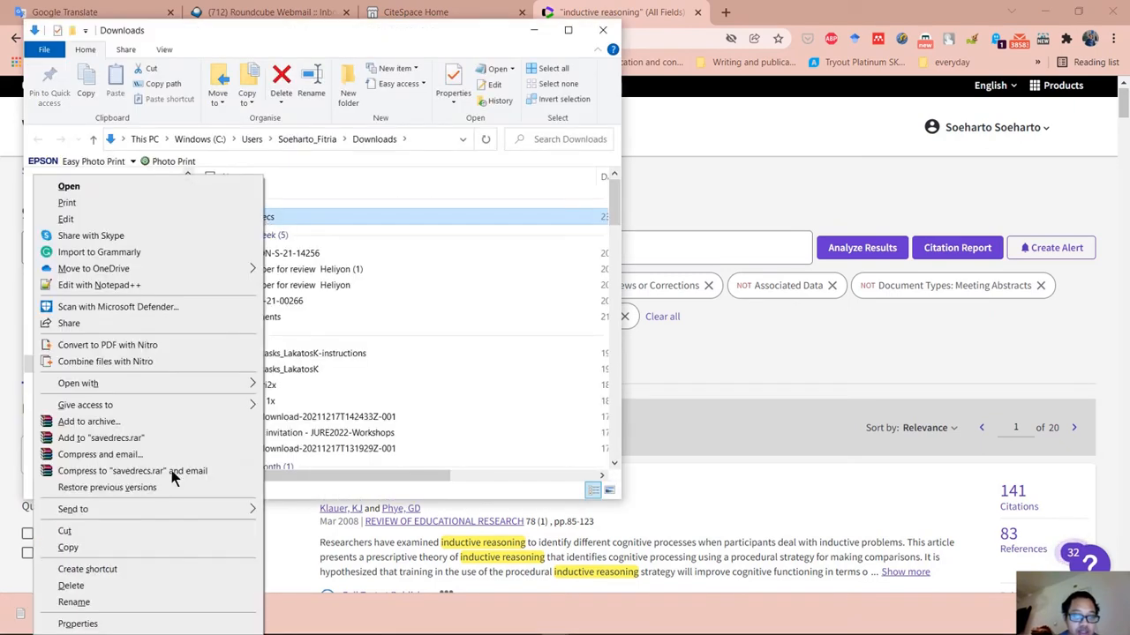
pyautogui.click(112, 606)
pyautogui.write('dowl')
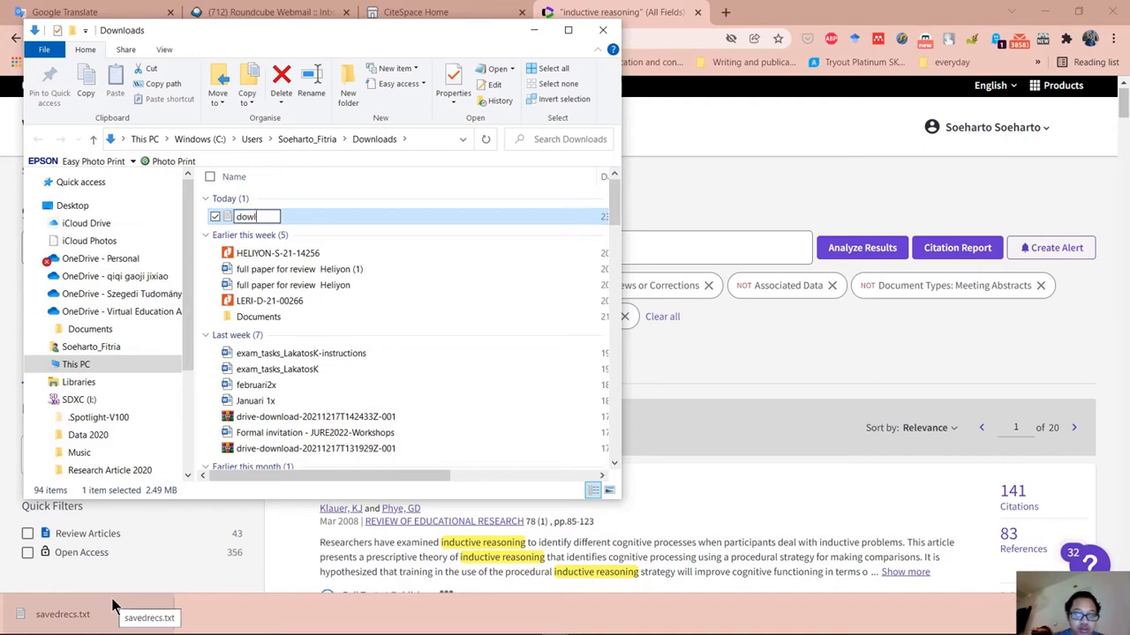
pyautogui.write('oad')
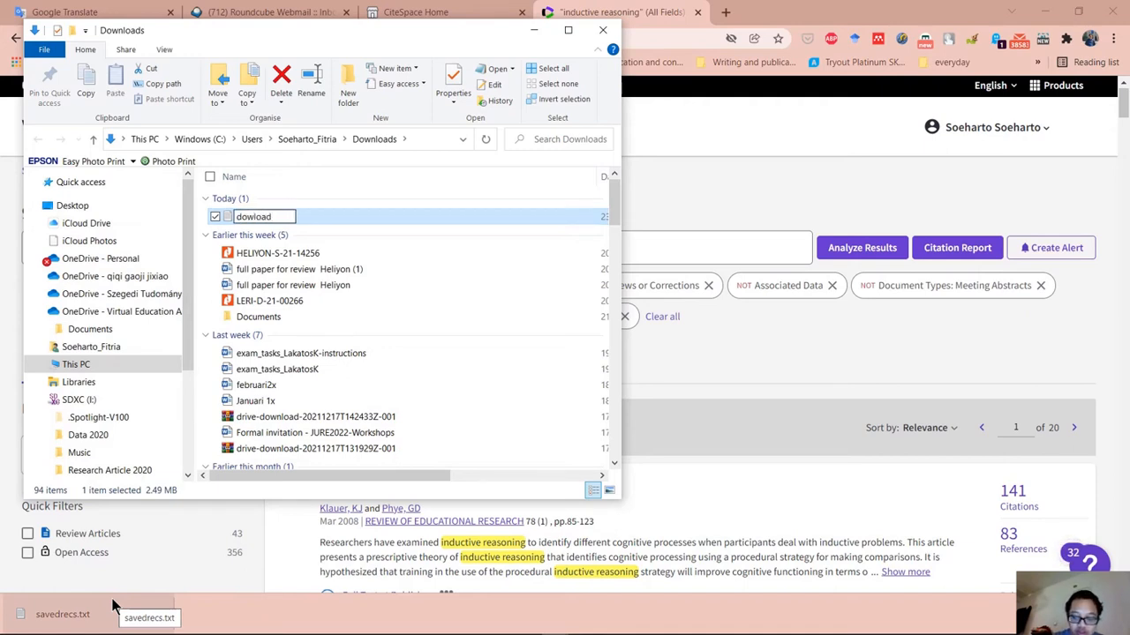
pyautogui.write('1')
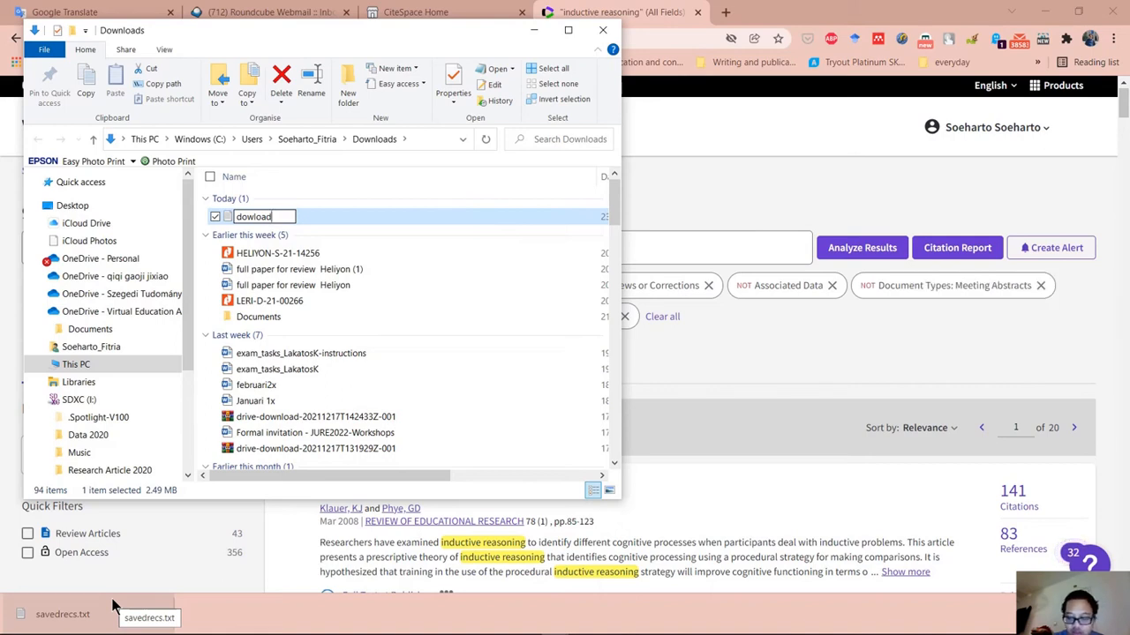
pyautogui.write('_1-500')
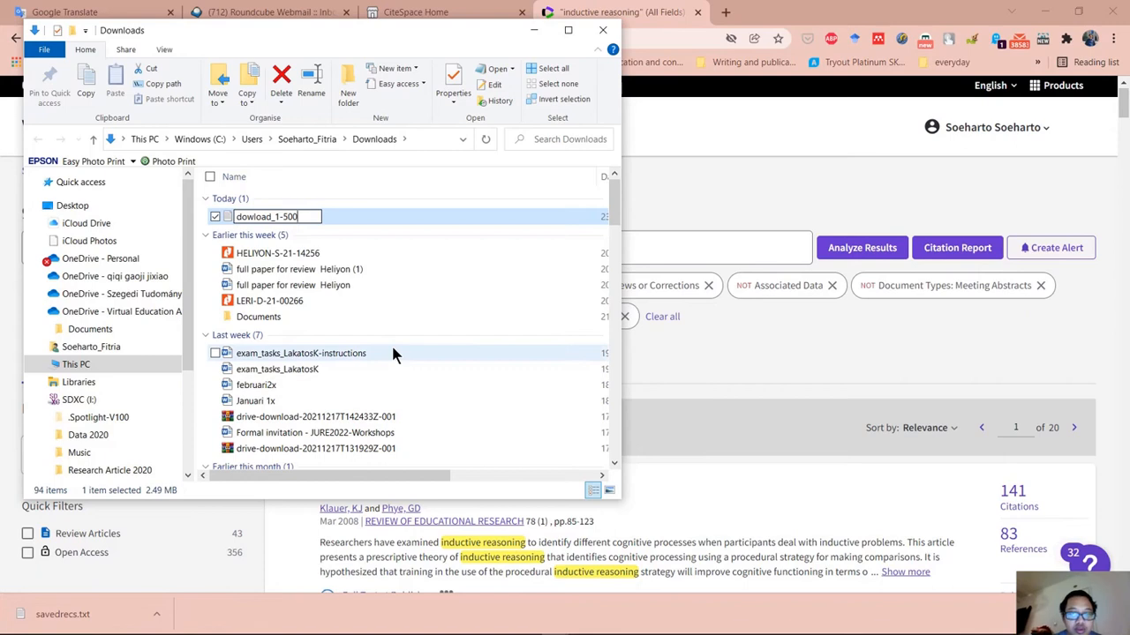
pyautogui.press('Return')
pyautogui.click(533, 32)
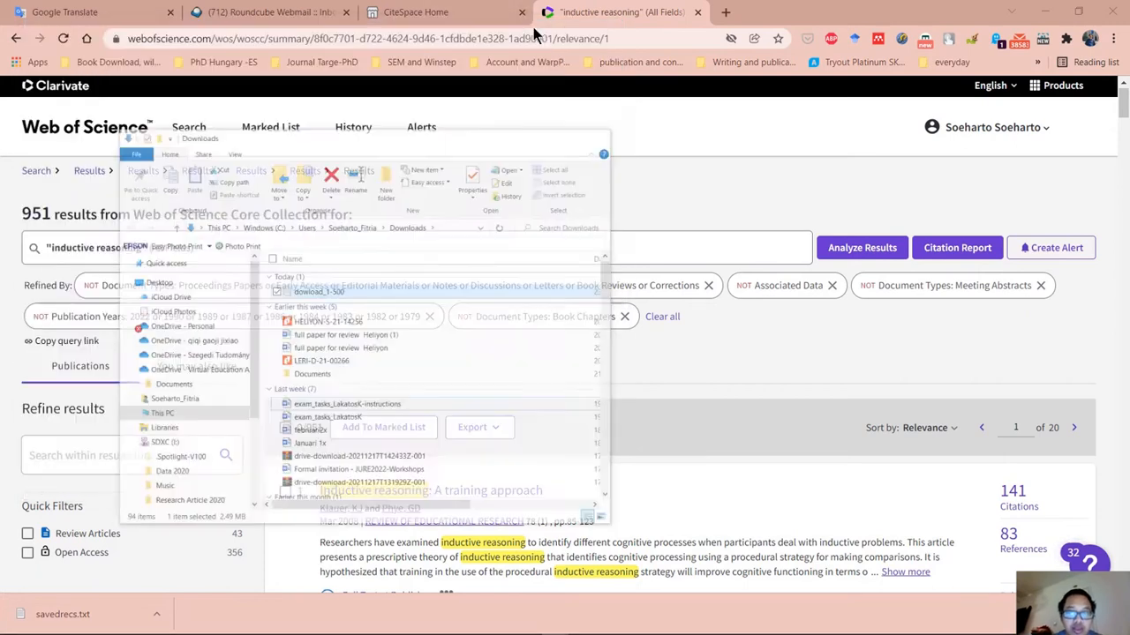
# Set up another plain text file export of the results covering records 501 to 951.
pyautogui.click(472, 428)
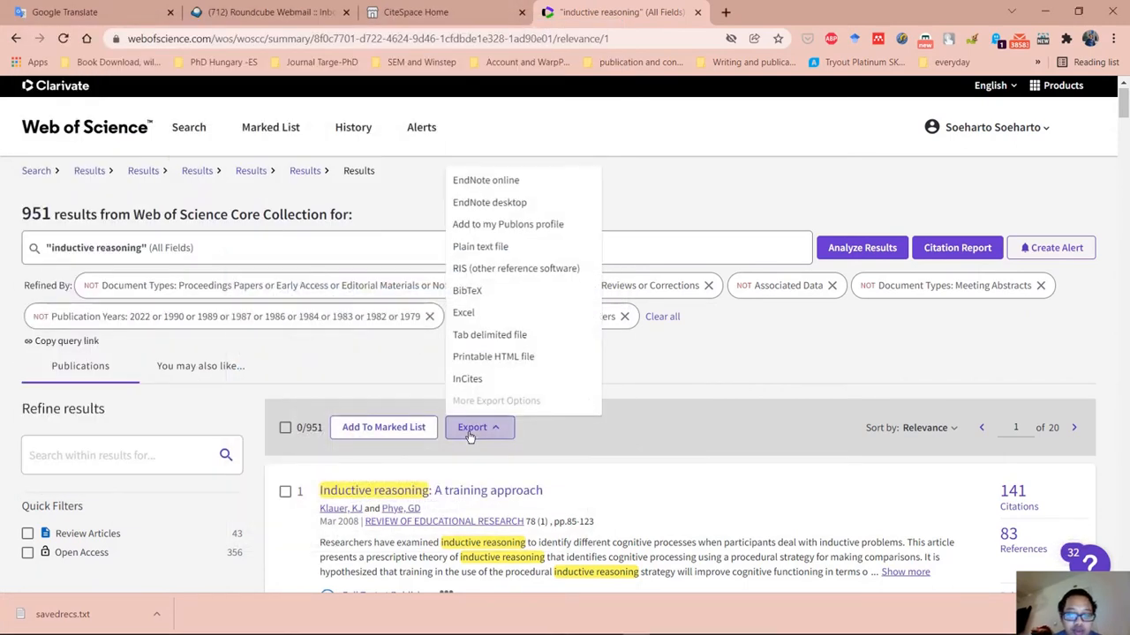
pyautogui.click(500, 252)
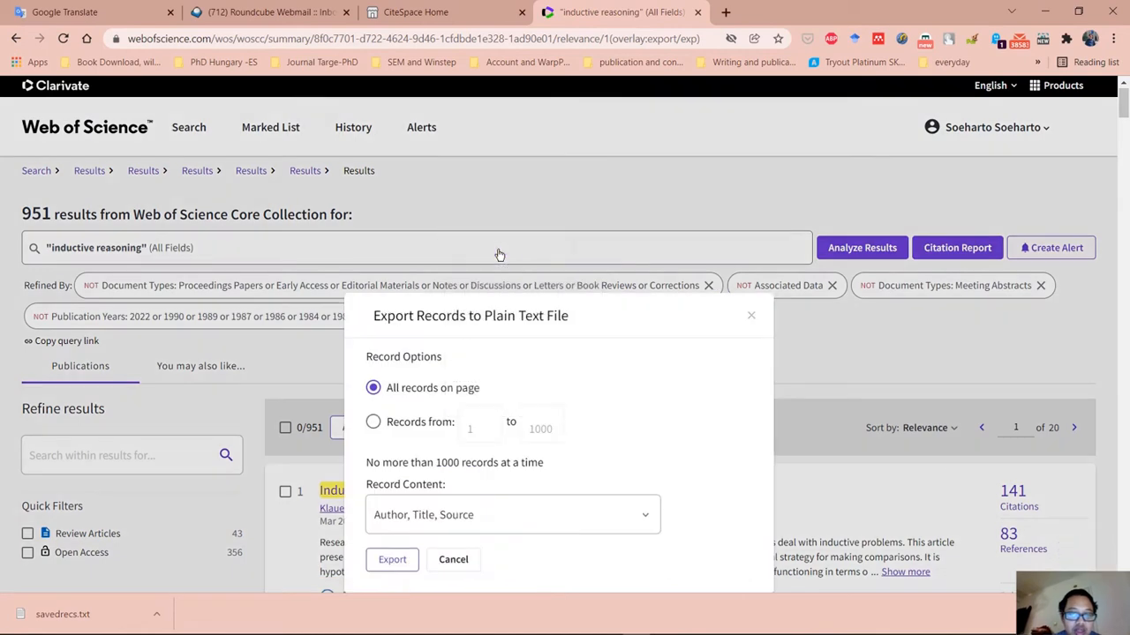
pyautogui.click(434, 424)
pyautogui.moveTo(479, 429); pyautogui.dragTo(457, 441)
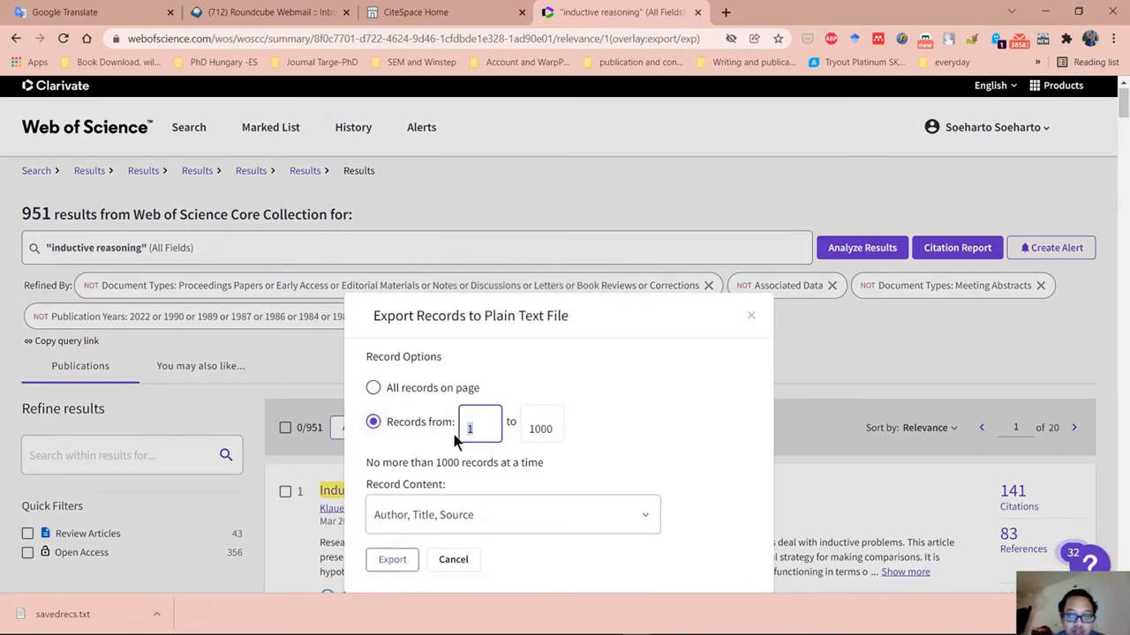
pyautogui.write('501')
pyautogui.click(548, 428)
pyautogui.moveTo(548, 428); pyautogui.dragTo(479, 429)
pyautogui.write('9')
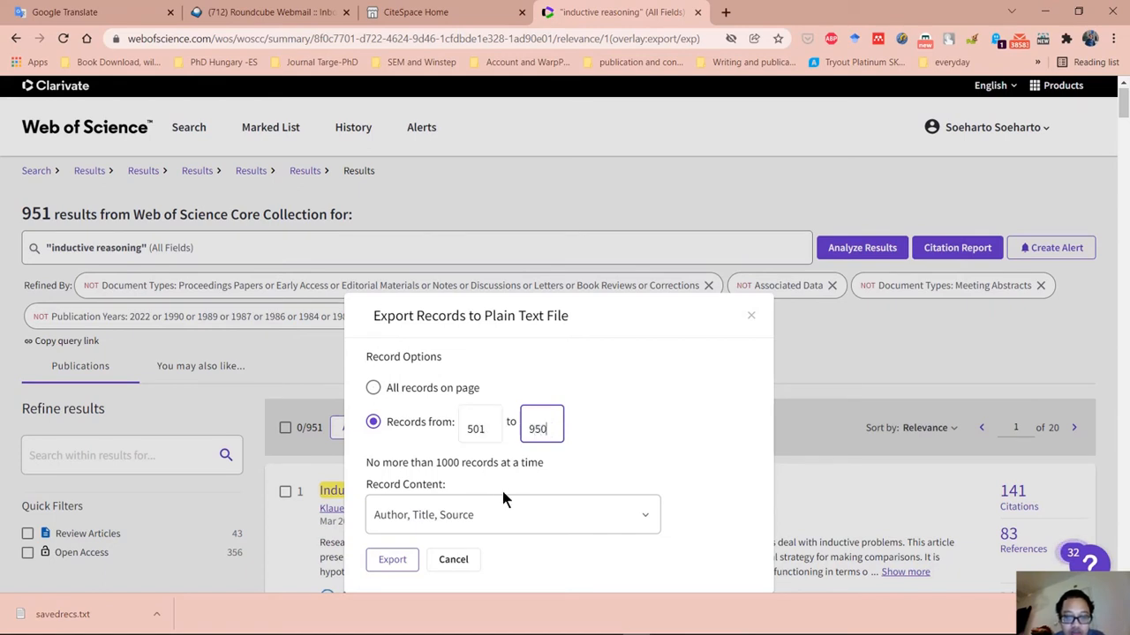
pyautogui.write('51')
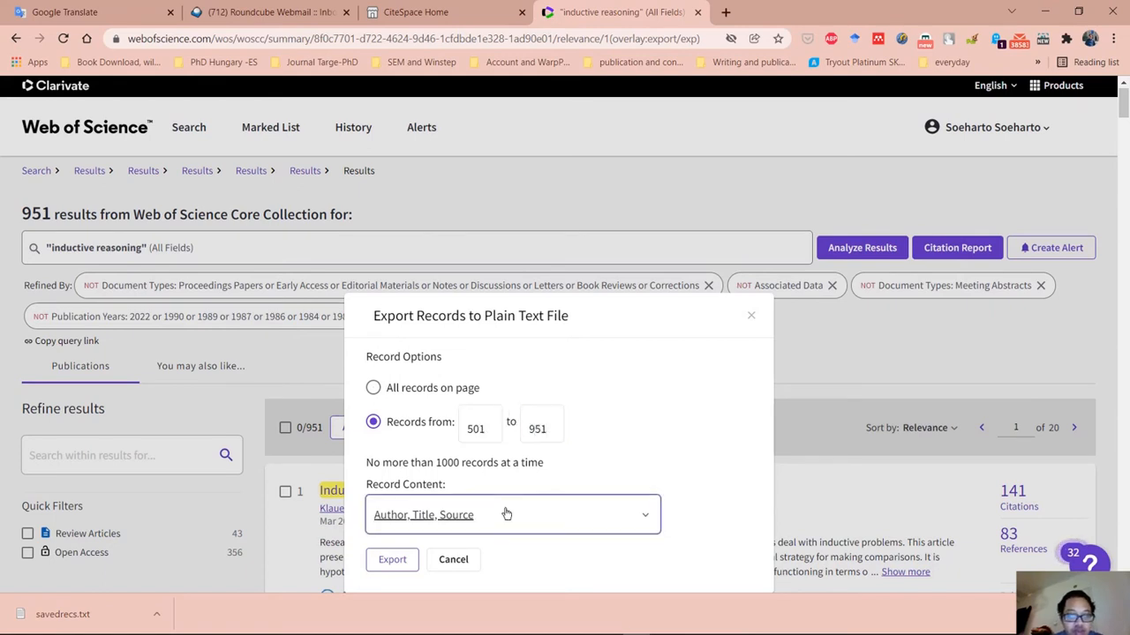
# Set the record content to Full Record and Cited References and export the second batch.
pyautogui.click(502, 511)
pyautogui.click(490, 549)
pyautogui.click(388, 525)
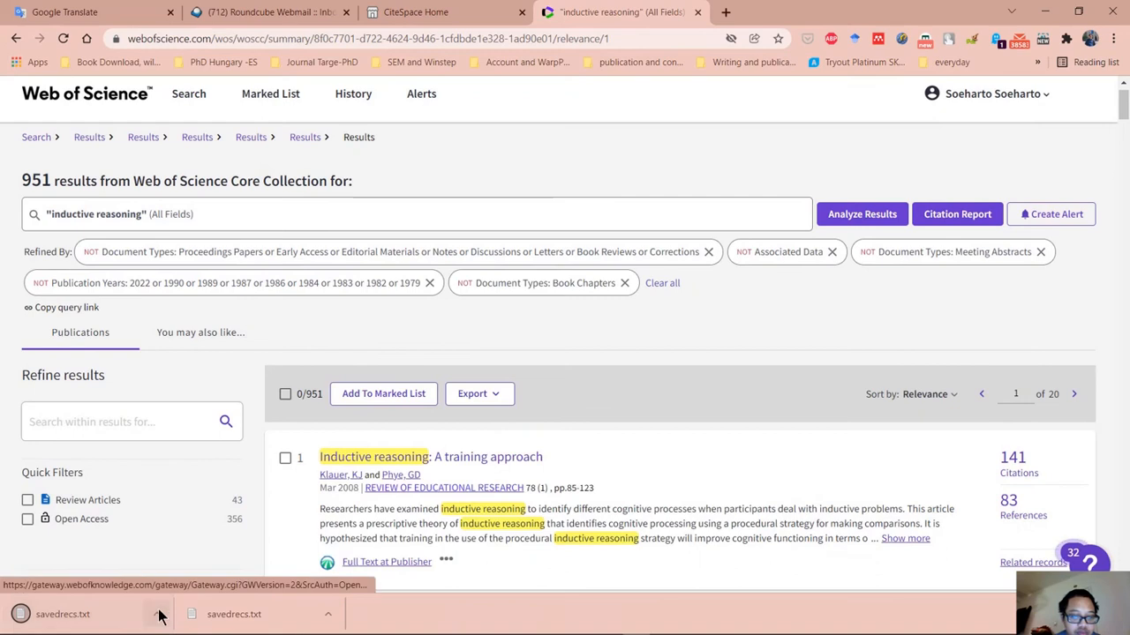
# Show the second savedrecs.txt download in its folder and rename it download_501-951.
pyautogui.click(160, 616)
pyautogui.click(194, 558)
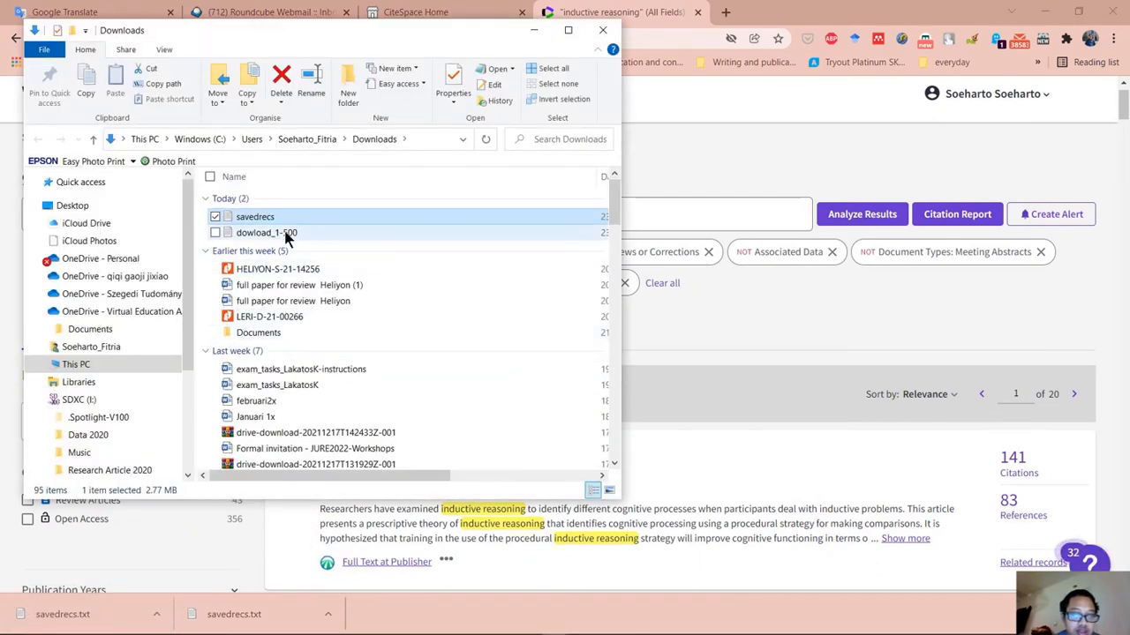
pyautogui.rightClick(294, 221)
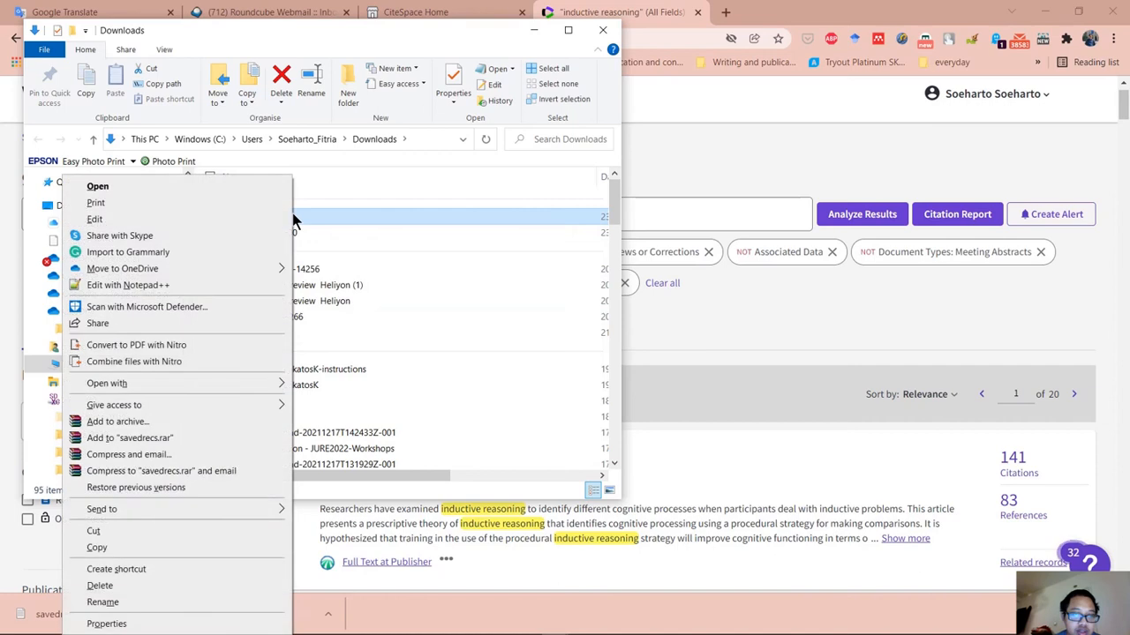
pyautogui.click(107, 600)
pyautogui.write('down')
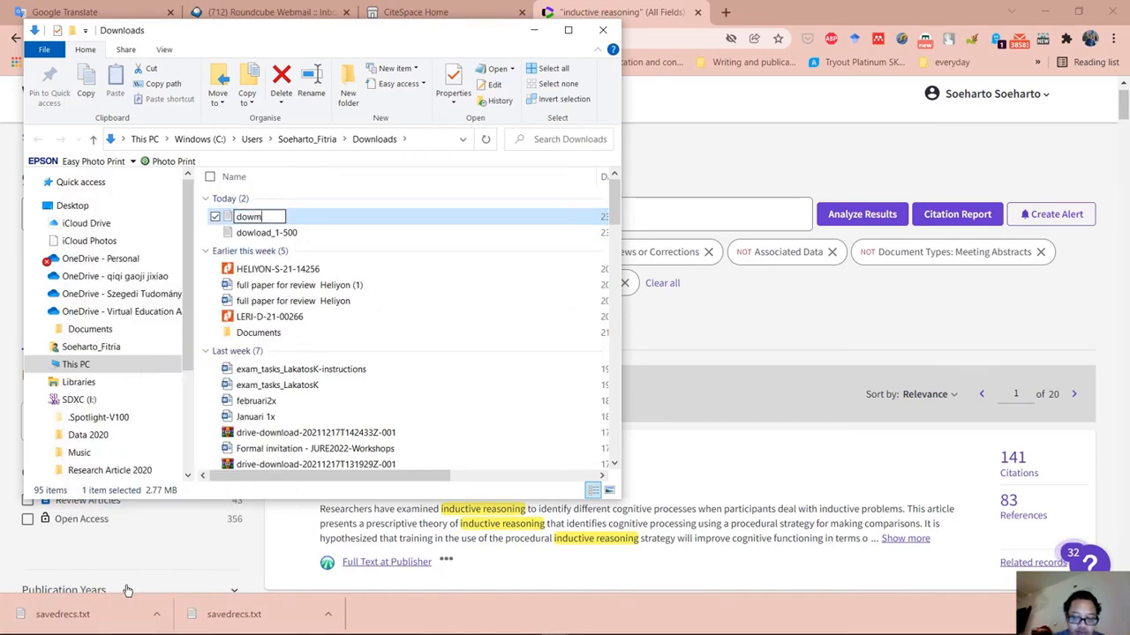
pyautogui.write('download')
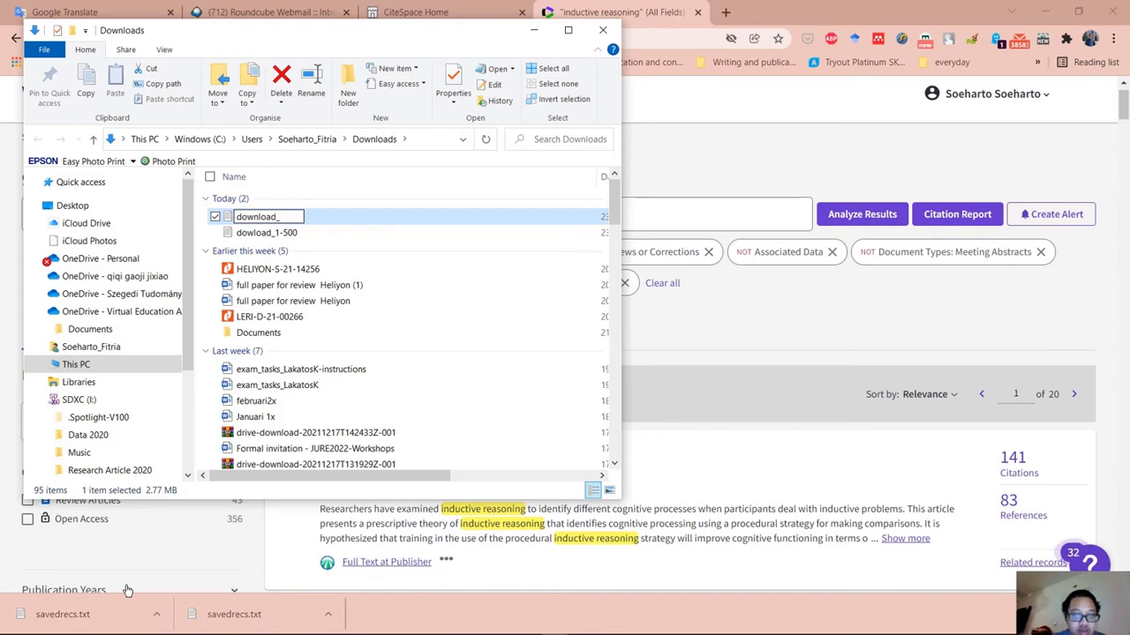
pyautogui.write('_501-951')
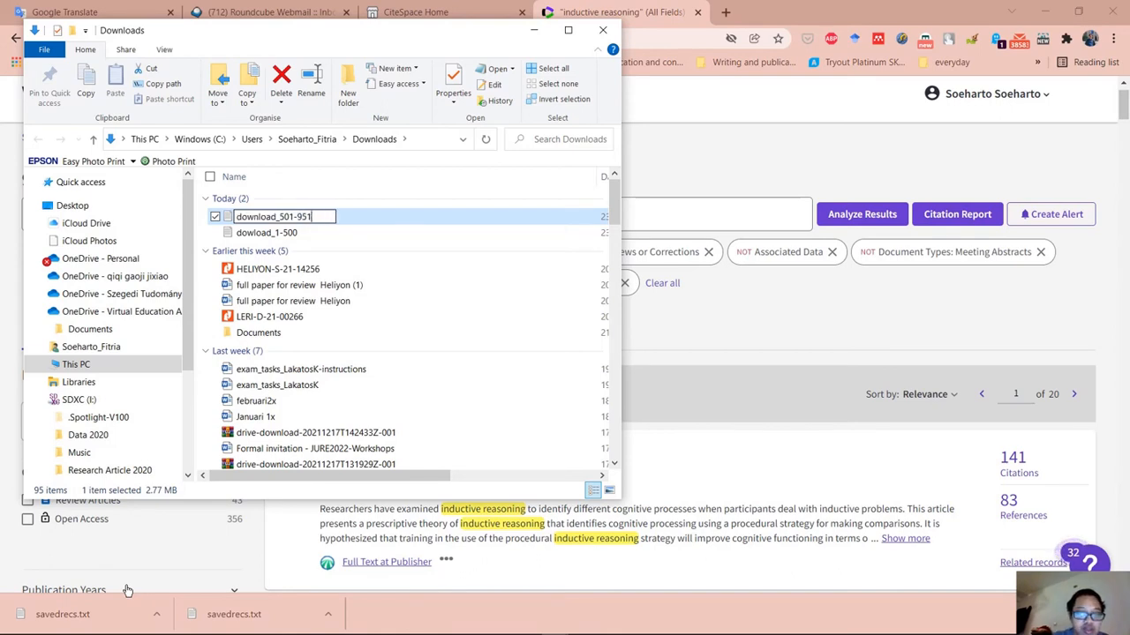
pyautogui.press('Return')
# Correct the misspelled name of the dowload_1-500 file to download_1-500.
pyautogui.rightClick(320, 229)
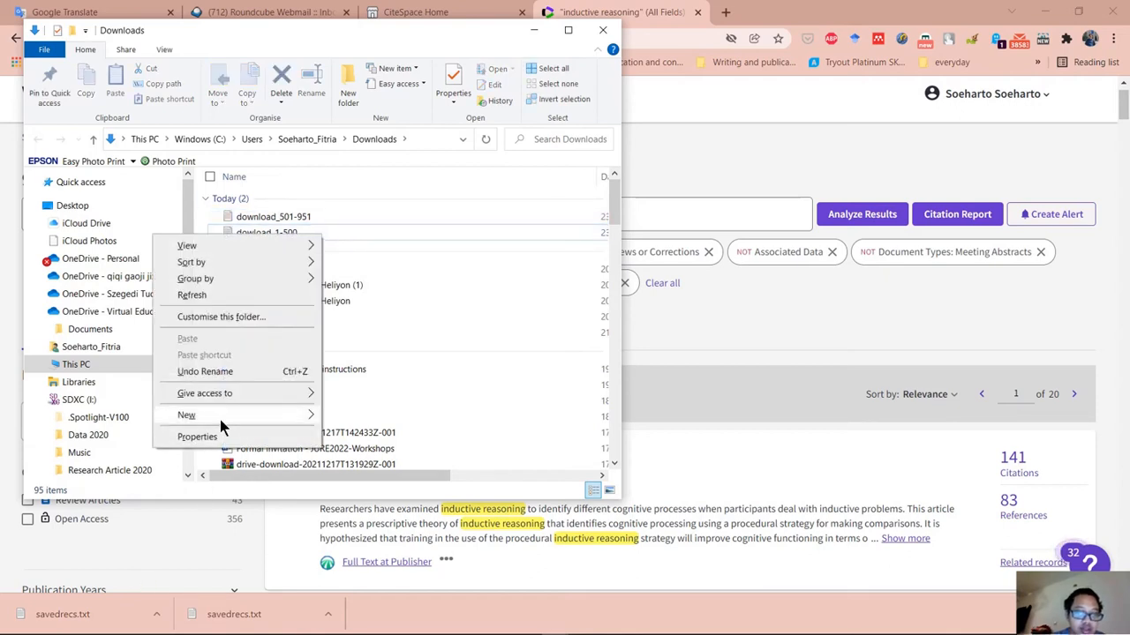
pyautogui.click(203, 370)
pyautogui.click(322, 233)
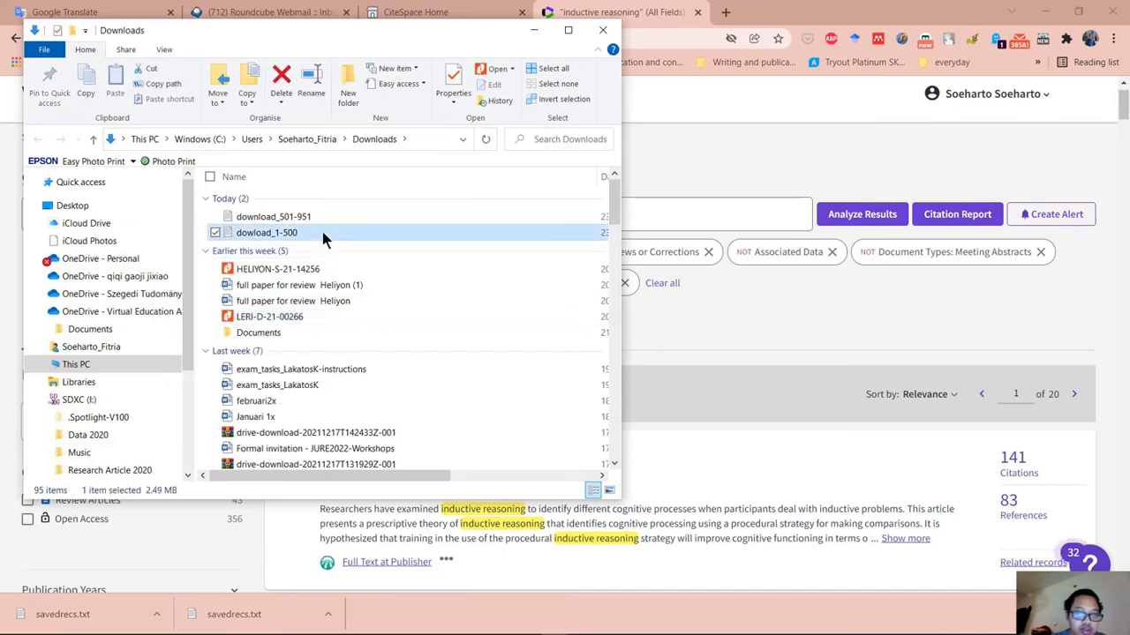
pyautogui.rightClick(304, 238)
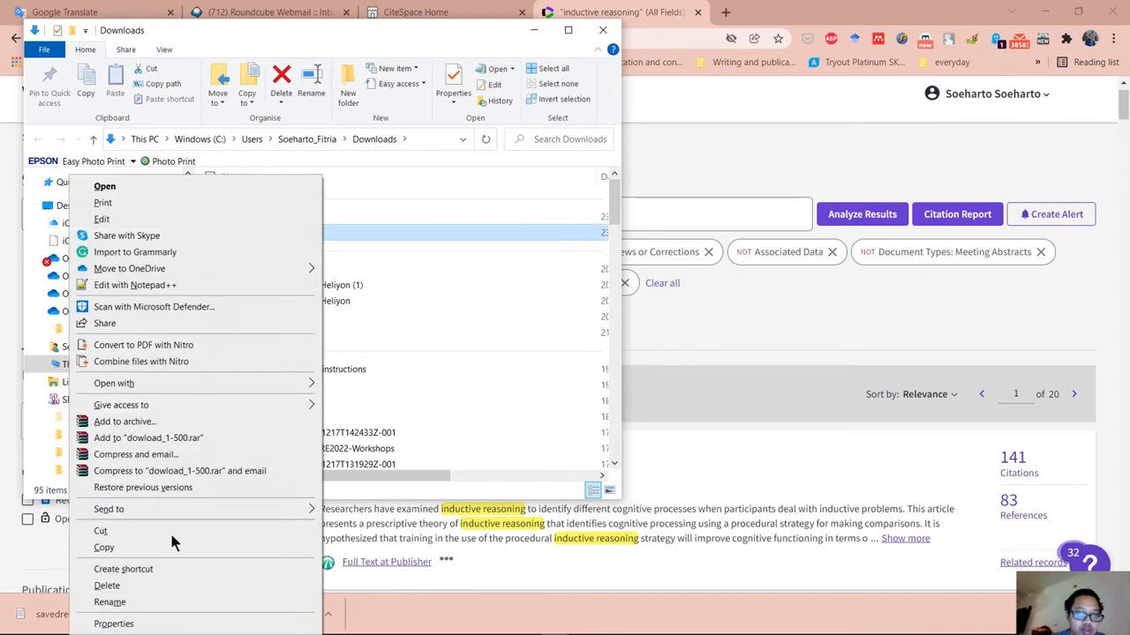
pyautogui.click(164, 602)
pyautogui.click(251, 233)
pyautogui.write('nload_1-500')
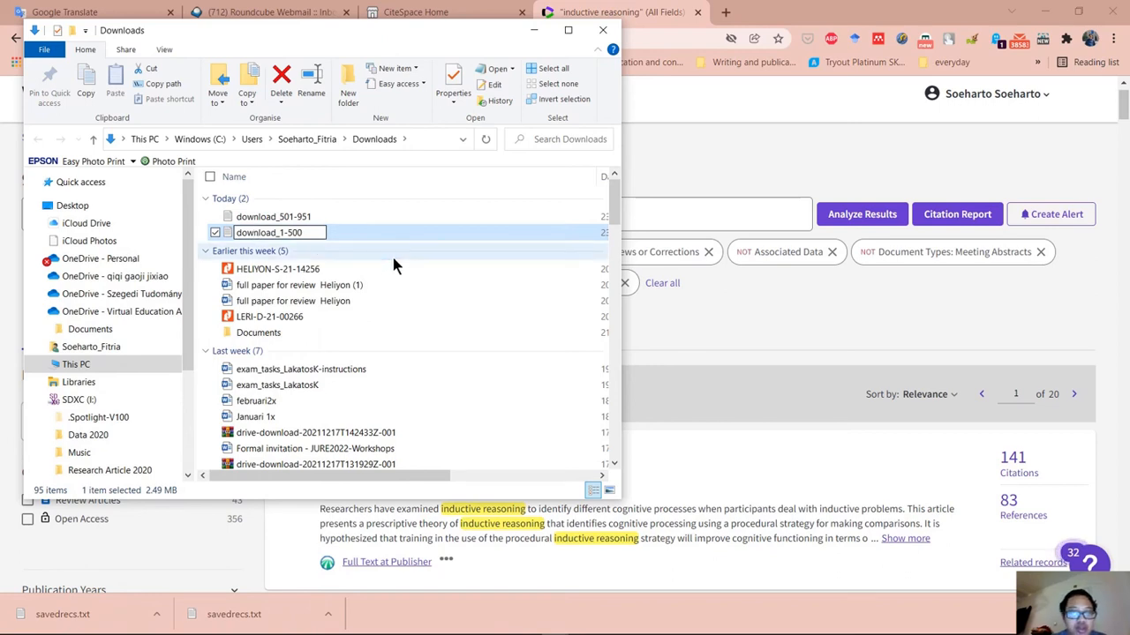
pyautogui.press('Return')
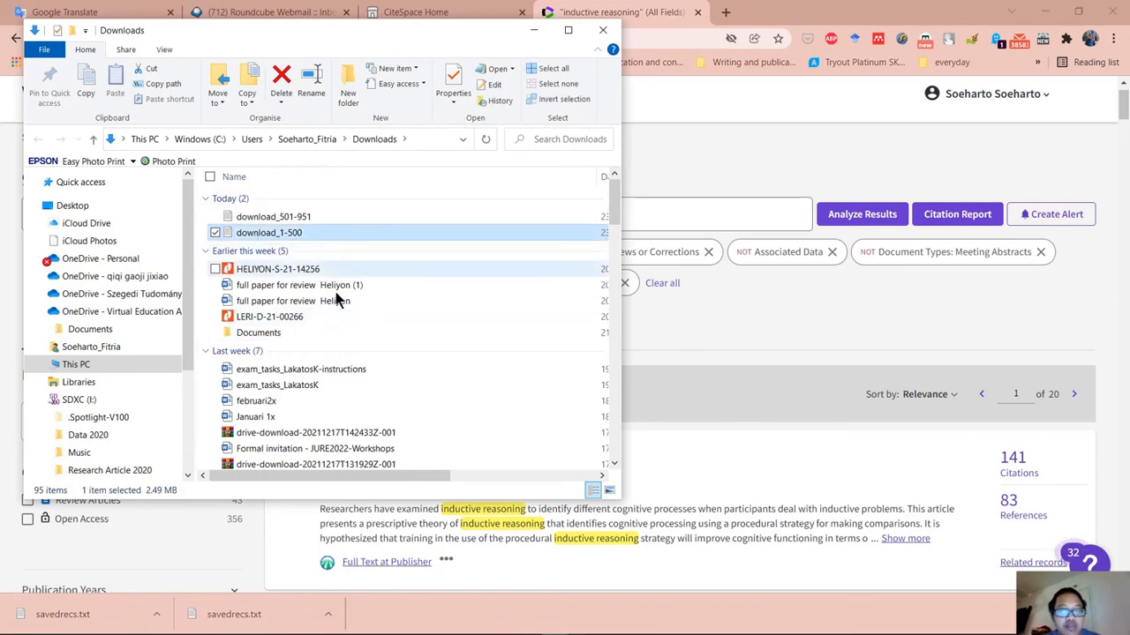
# Select the download_501-951 and download_1-500 files in Downloads, and minimize the folder and the browser to reveal CiteSpace.
pyautogui.click(415, 214)
pyautogui.keyDown('shift'); pyautogui.click(416, 233); pyautogui.keyUp('shift')
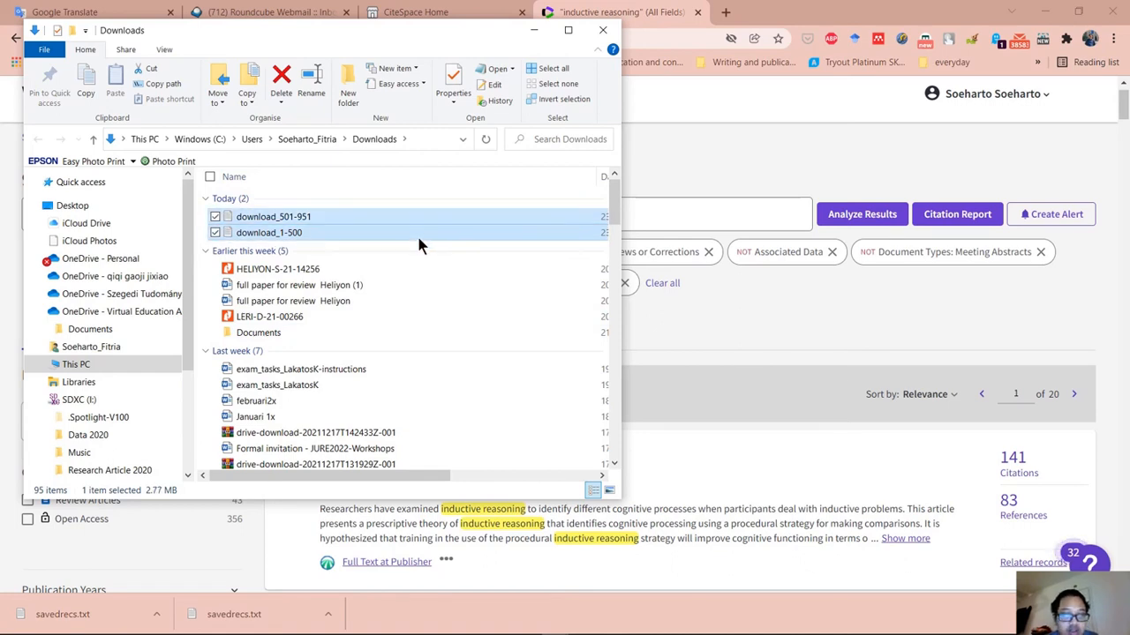
pyautogui.click(533, 31)
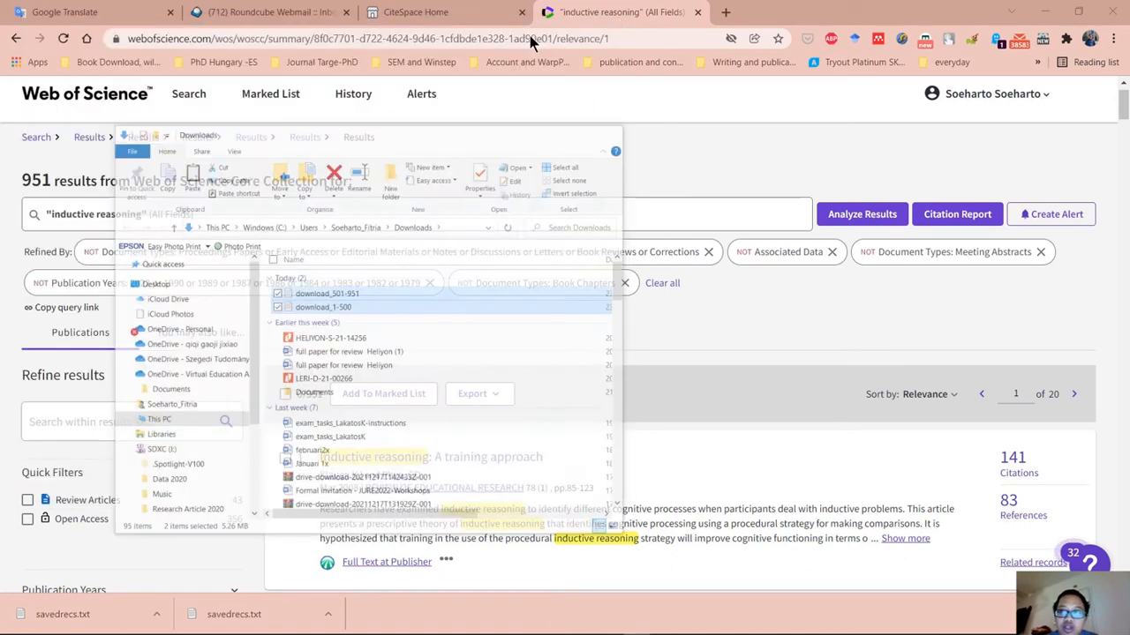
pyautogui.click(1046, 11)
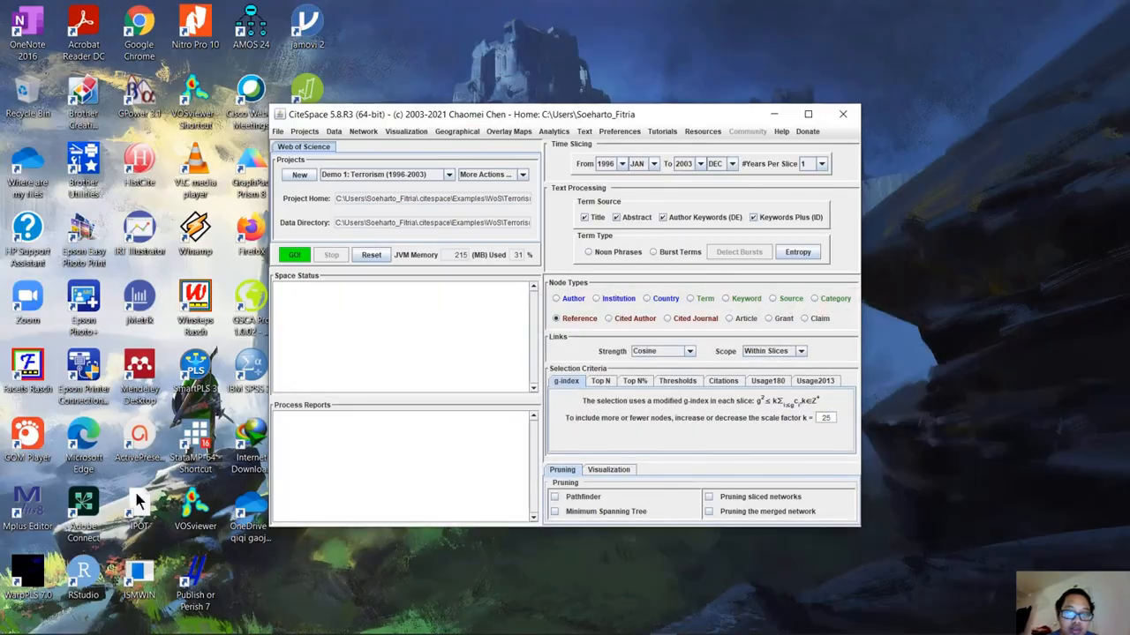
# Inspect the record files in the Data folder inside SLR Manuscript CiteSpace's Inductive CiteSpace folder, and close the folder window.
pyautogui.moveTo(433, 117); pyautogui.dragTo(719, 69)
pyautogui.doubleClick(315, 168)
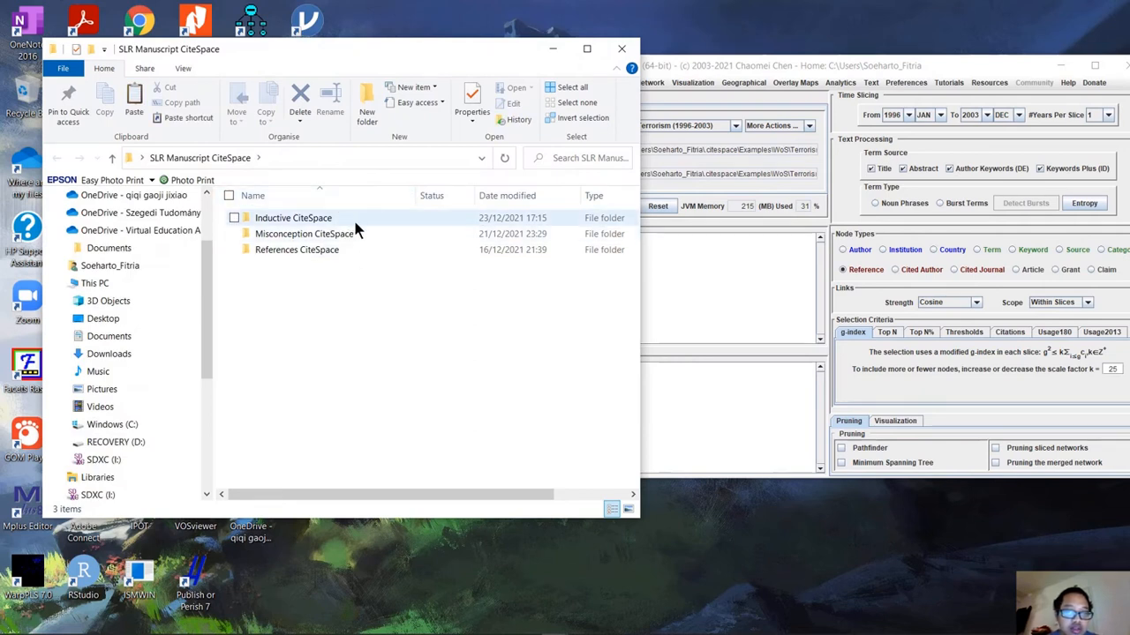
pyautogui.click(355, 222)
pyautogui.doubleClick(354, 223)
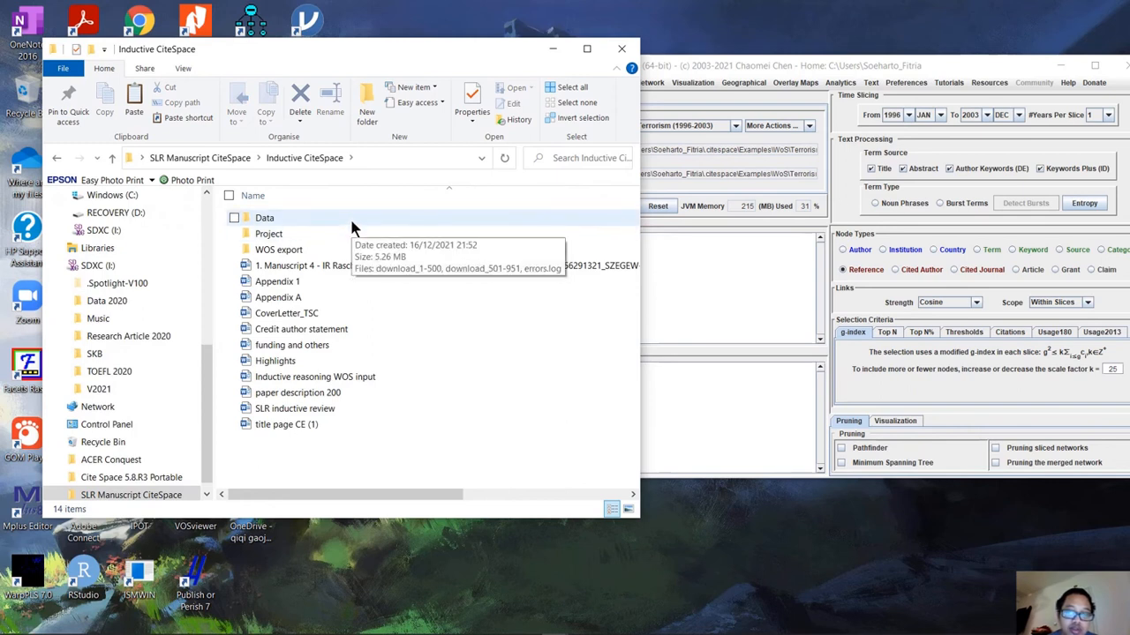
pyautogui.click(350, 221)
pyautogui.doubleClick(351, 224)
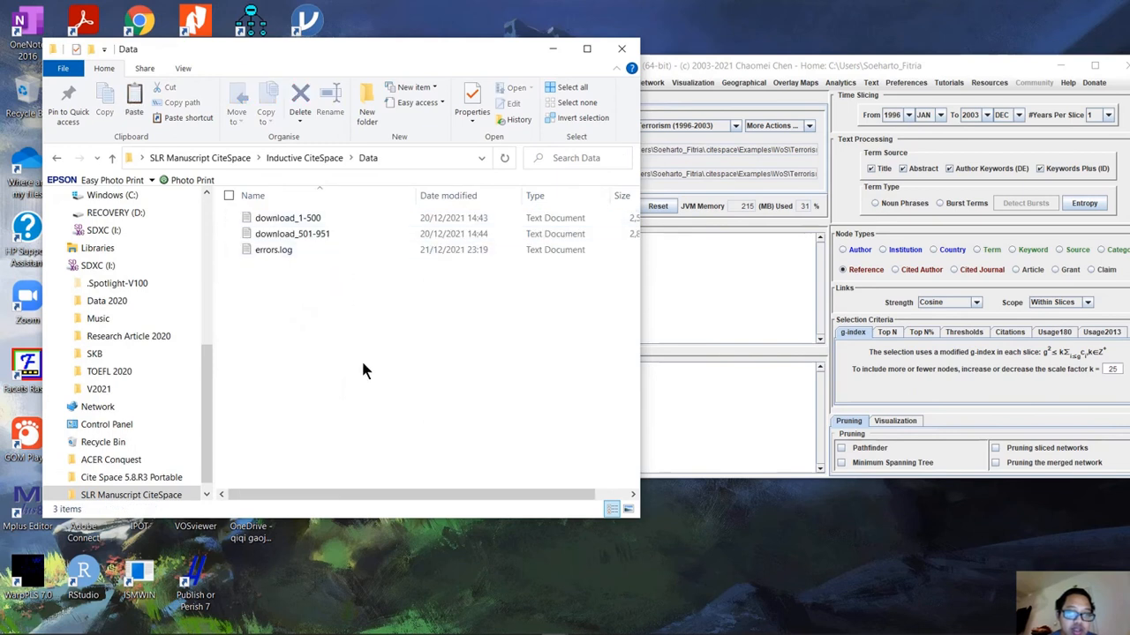
pyautogui.click(622, 49)
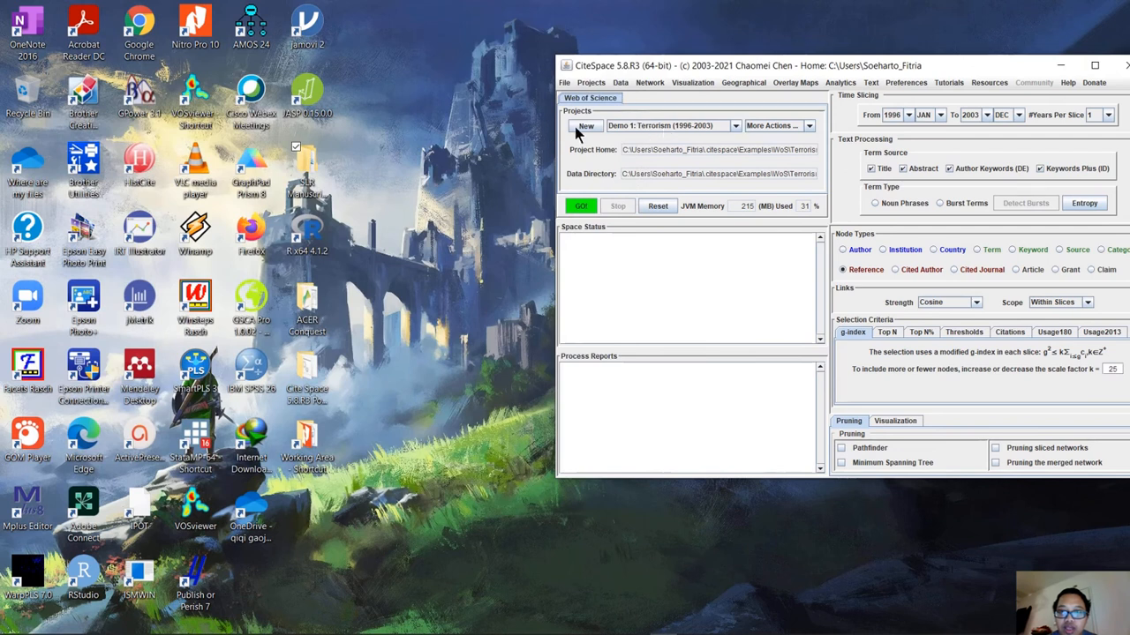
# Load the "inductive reasoning" project and open its properties for editing.
pyautogui.click(687, 125)
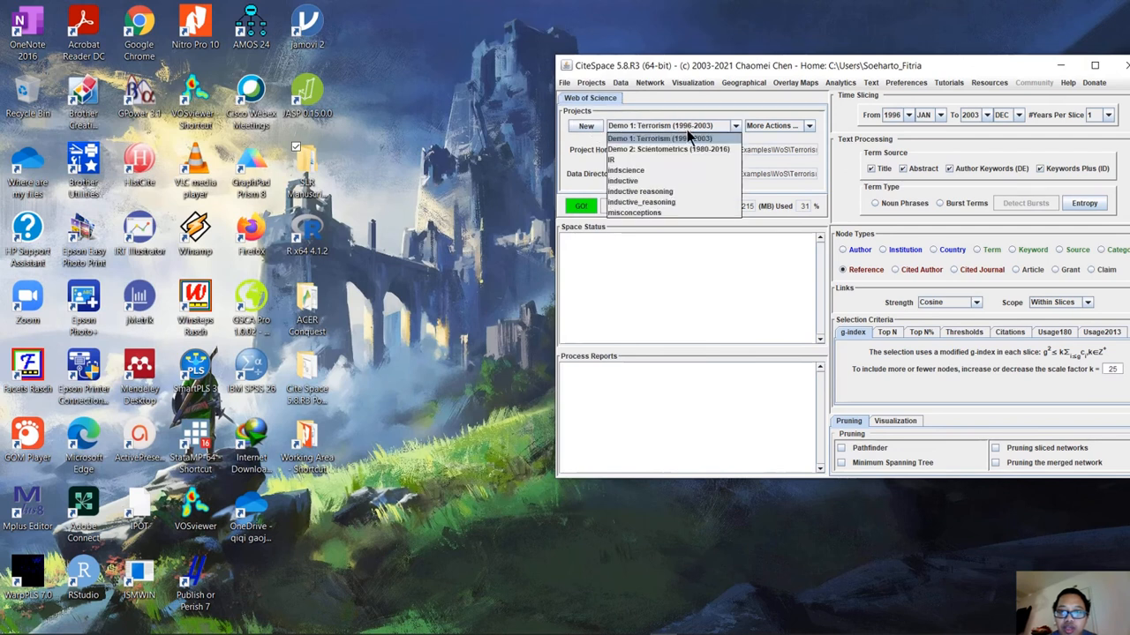
pyautogui.click(681, 191)
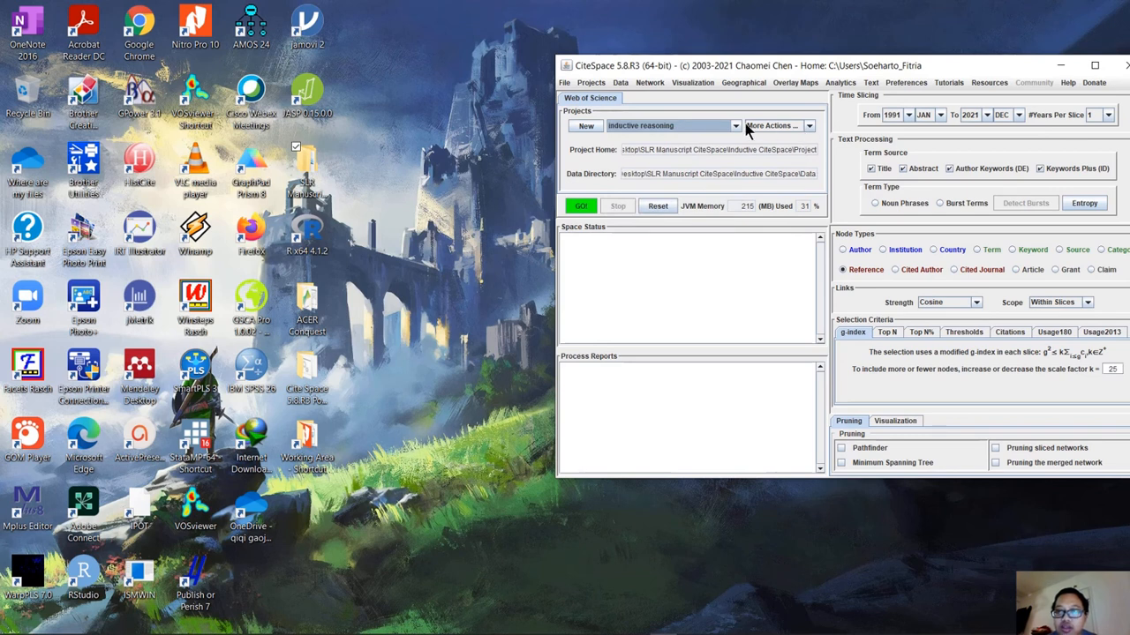
pyautogui.click(805, 129)
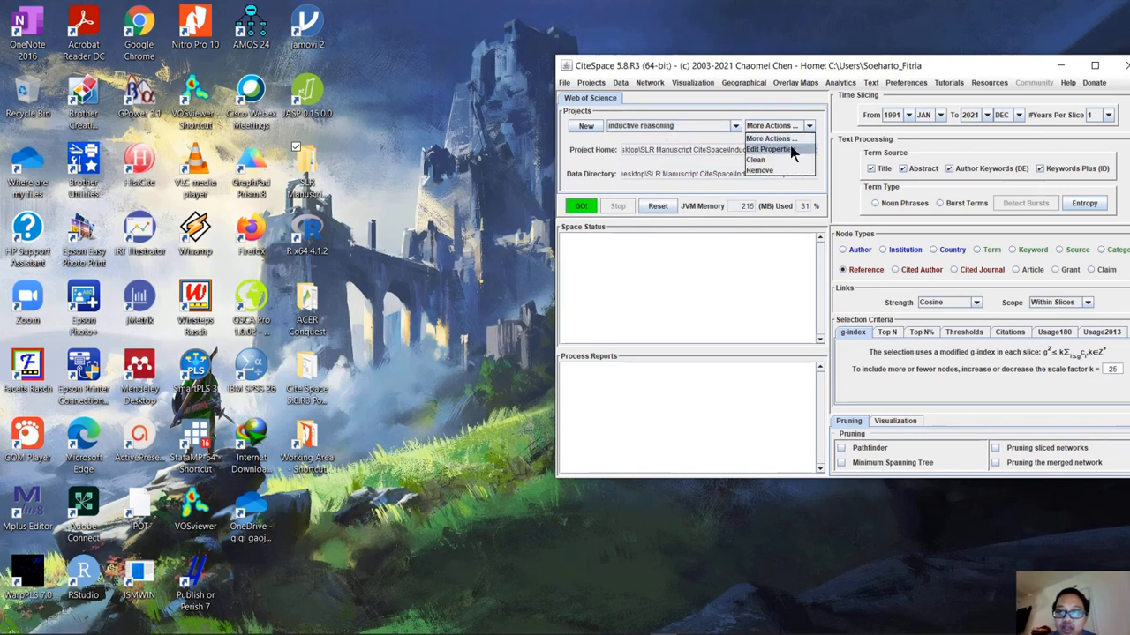
pyautogui.click(790, 148)
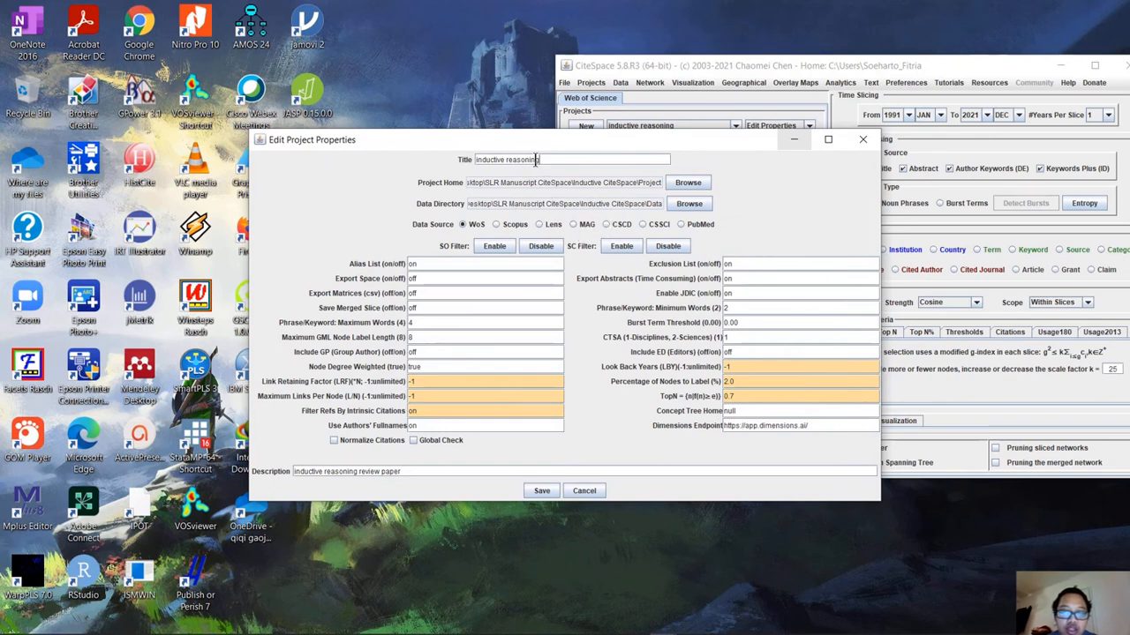
# Set the project home to the Project folder in Desktop\SLR Manuscript CiteSpace\Inductive CiteSpace.
pyautogui.click(688, 183)
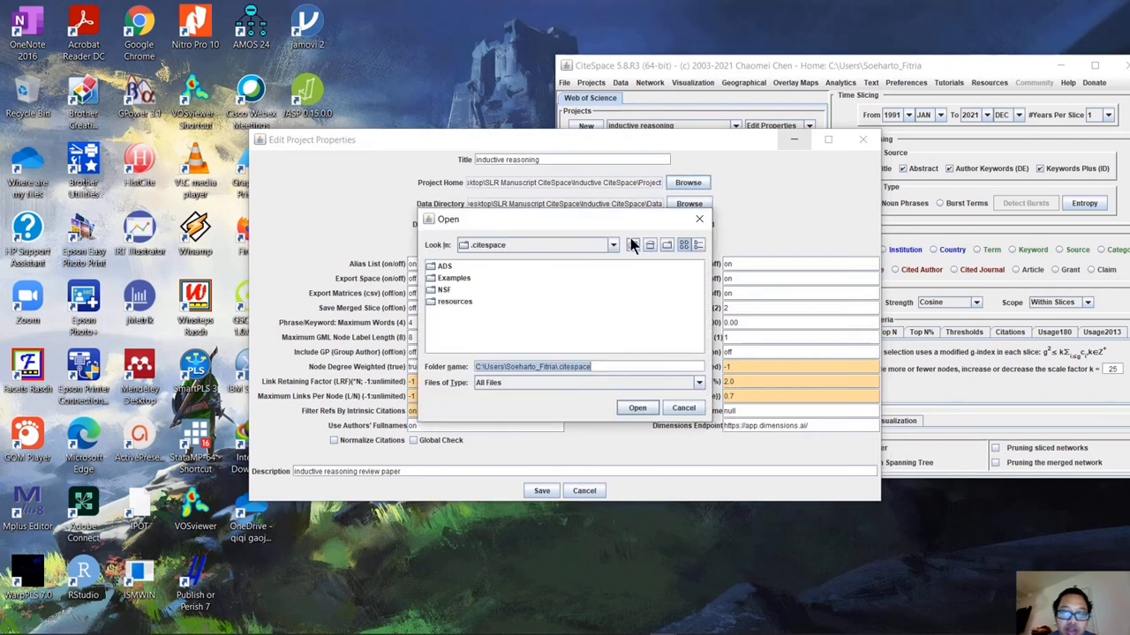
pyautogui.click(612, 246)
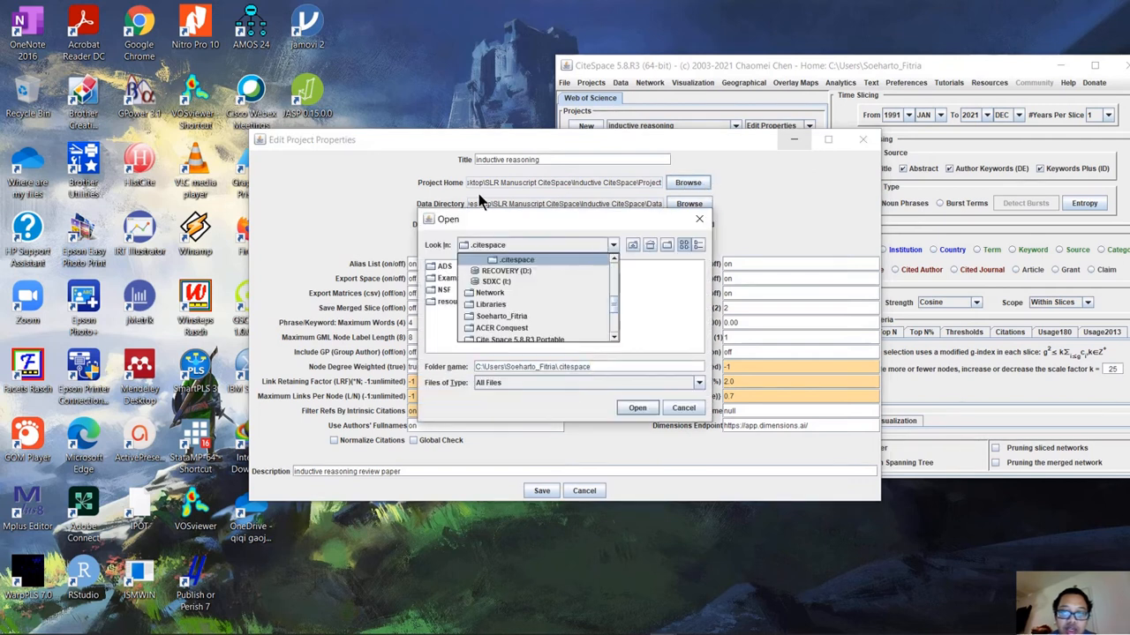
pyautogui.scroll(5, 556, 316)
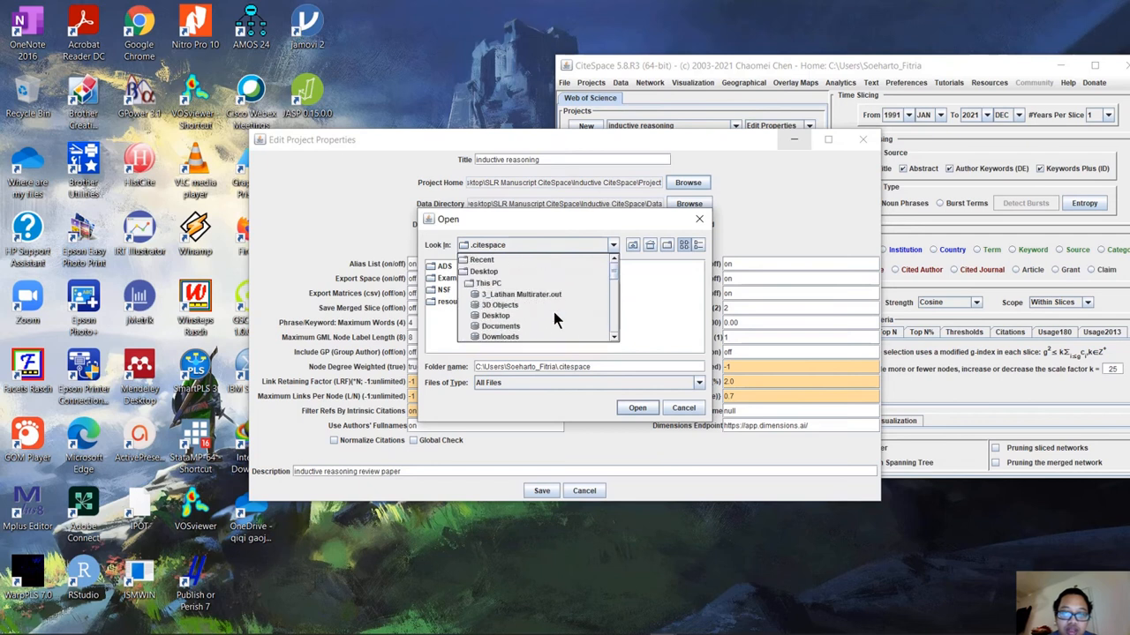
pyautogui.click(516, 272)
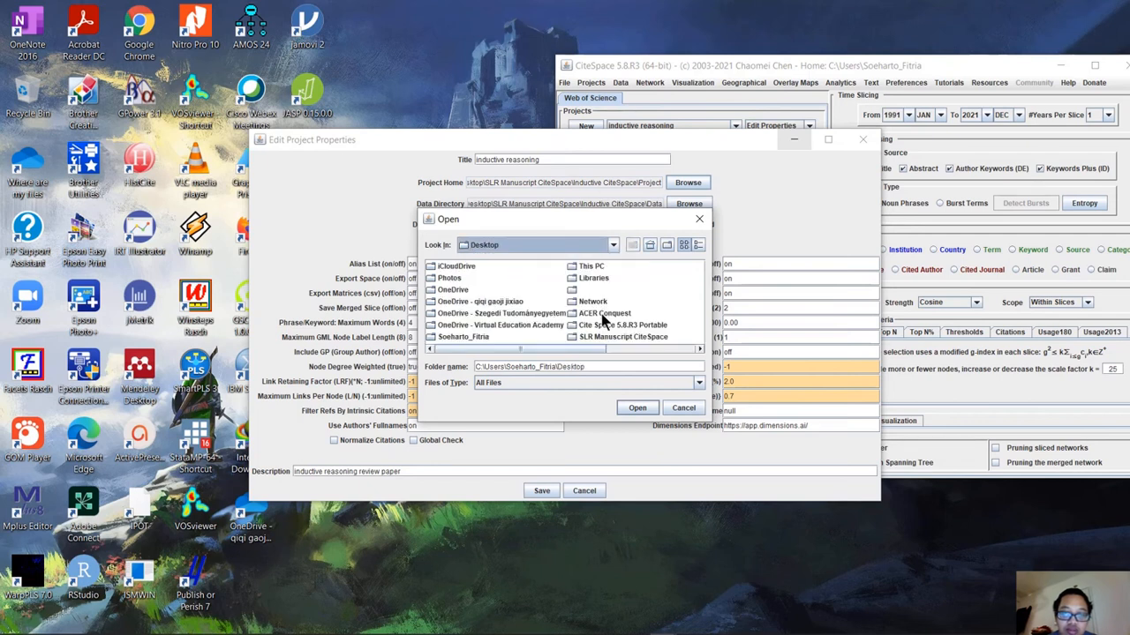
pyautogui.doubleClick(609, 335)
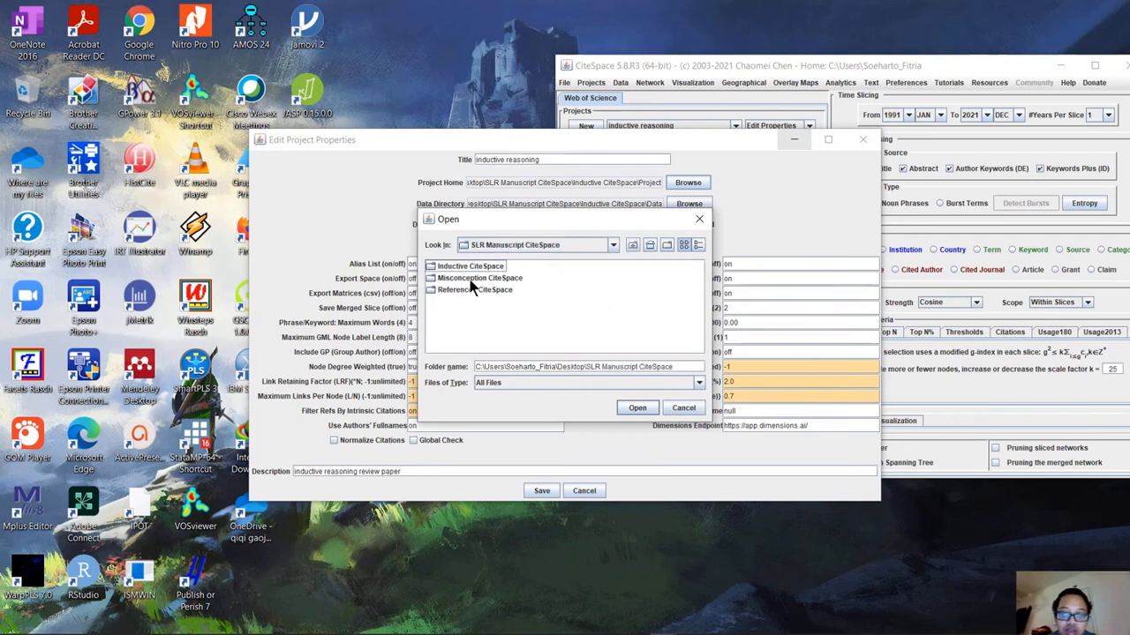
pyautogui.doubleClick(472, 266)
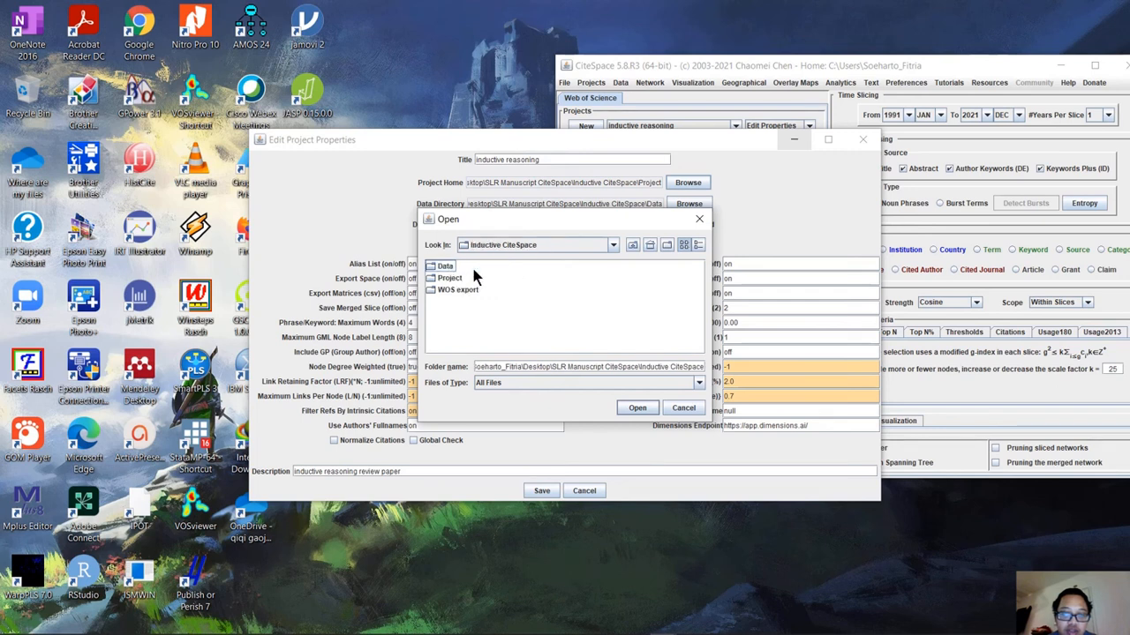
pyautogui.click(460, 279)
pyautogui.click(637, 406)
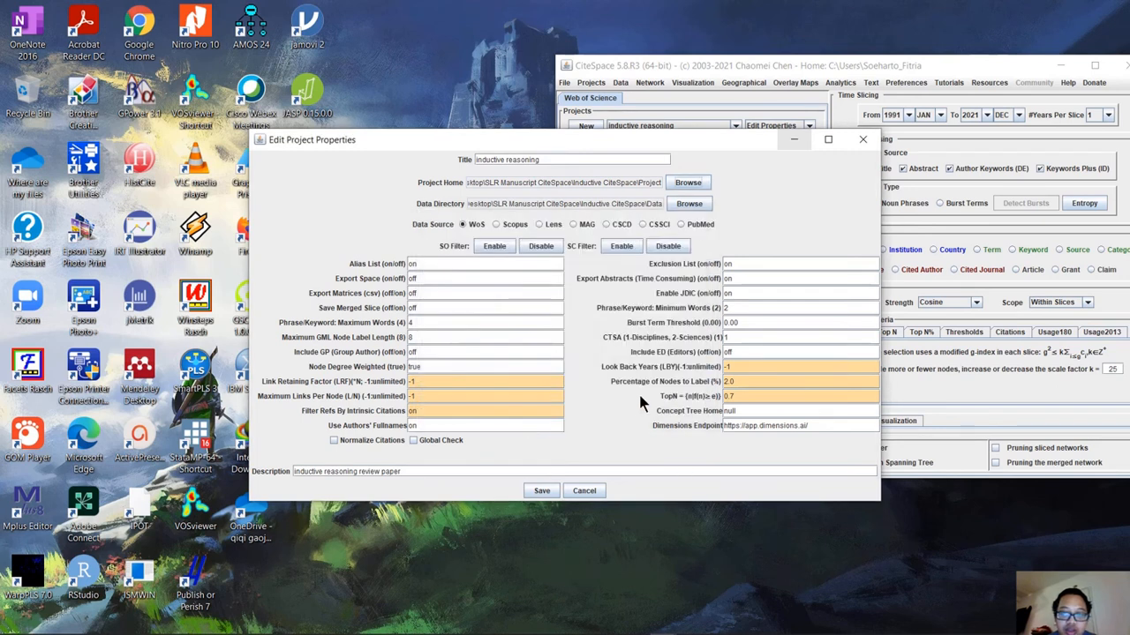
# Set the data directory to the Data folder in Inductive CiteSpace and save the project properties.
pyautogui.click(689, 204)
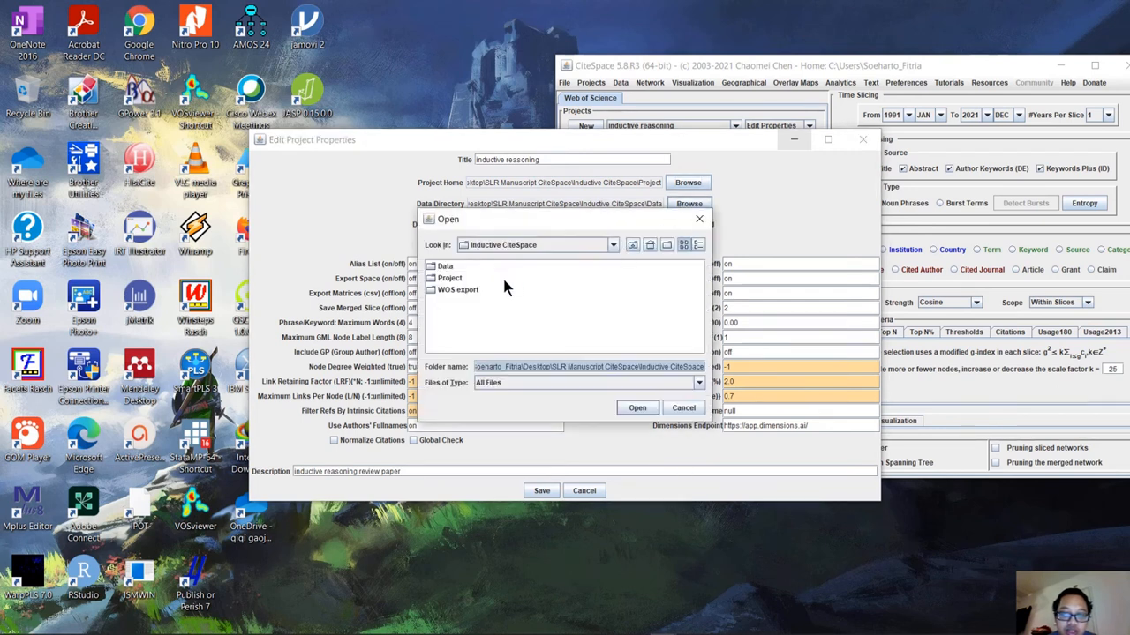
pyautogui.click(445, 266)
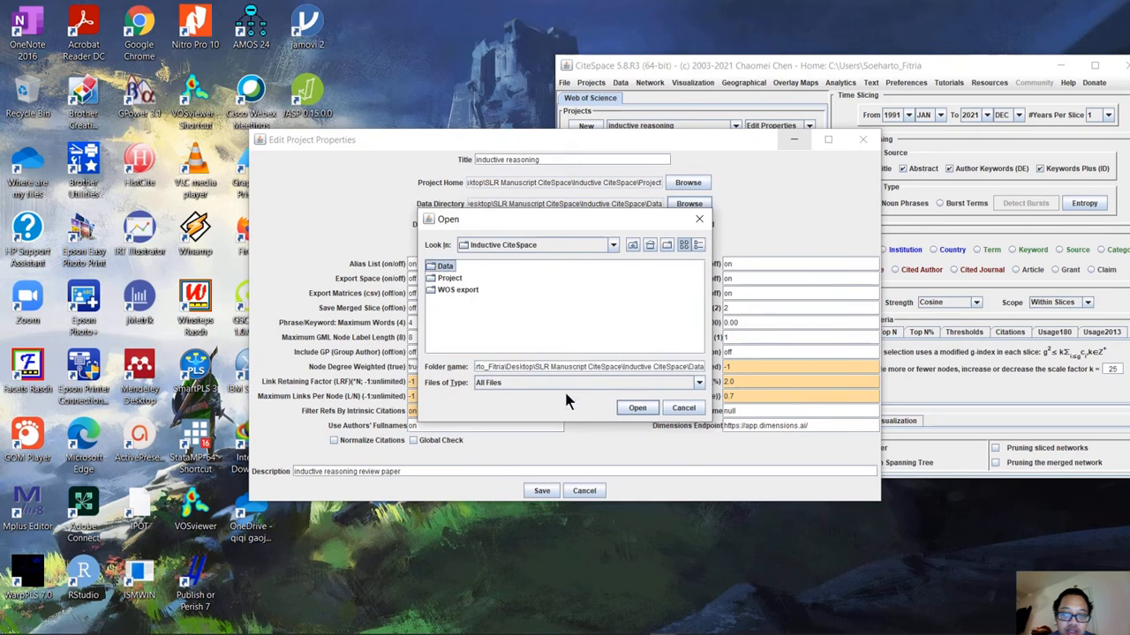
pyautogui.click(637, 408)
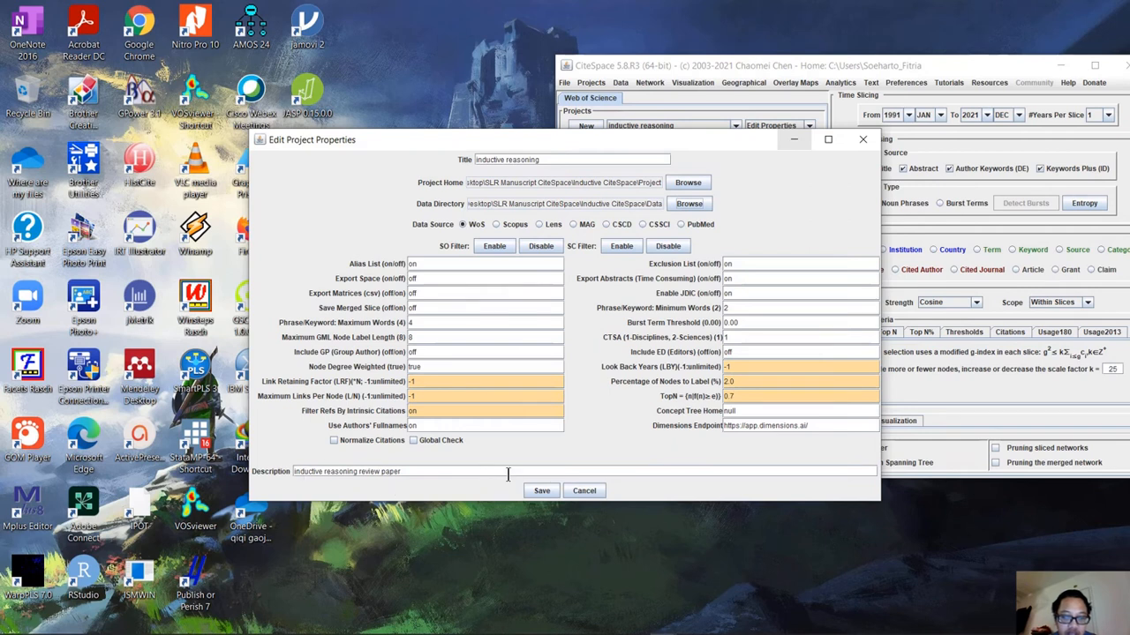
pyautogui.click(541, 492)
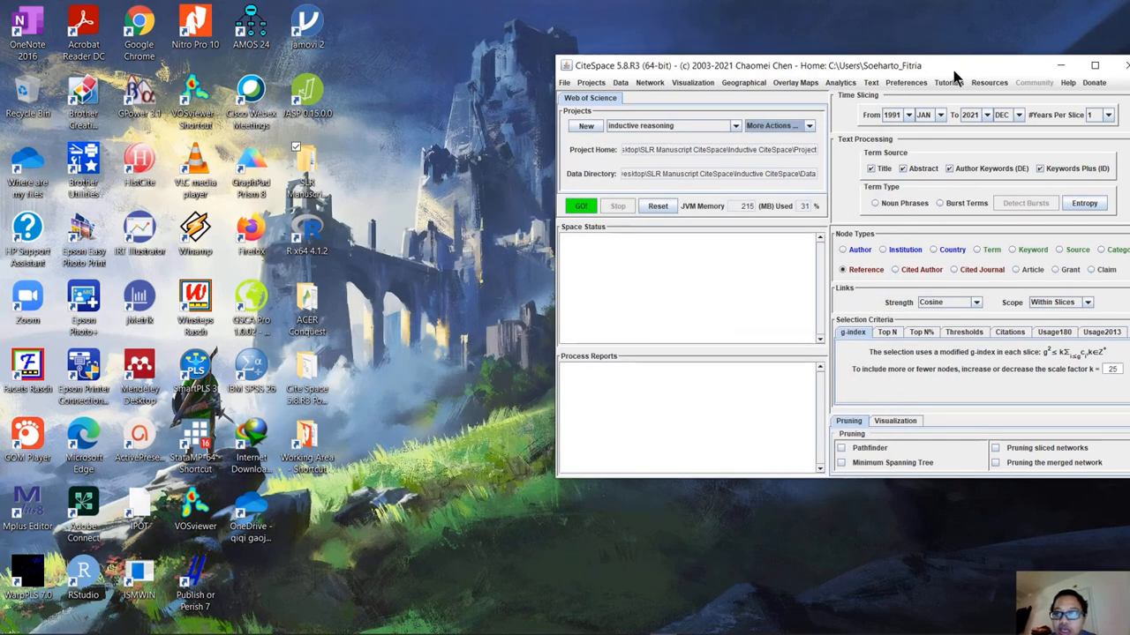
# Maximize the CiteSpace window and set the time slicing to 5 years per slice.
pyautogui.moveTo(953, 67); pyautogui.dragTo(817, 68)
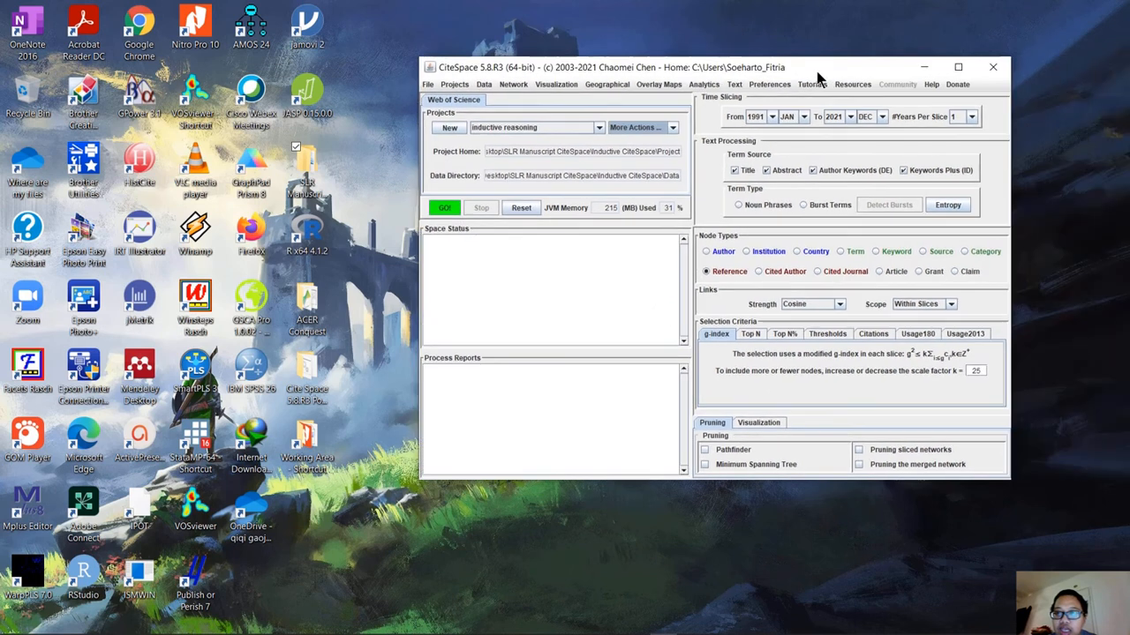
pyautogui.click(952, 67)
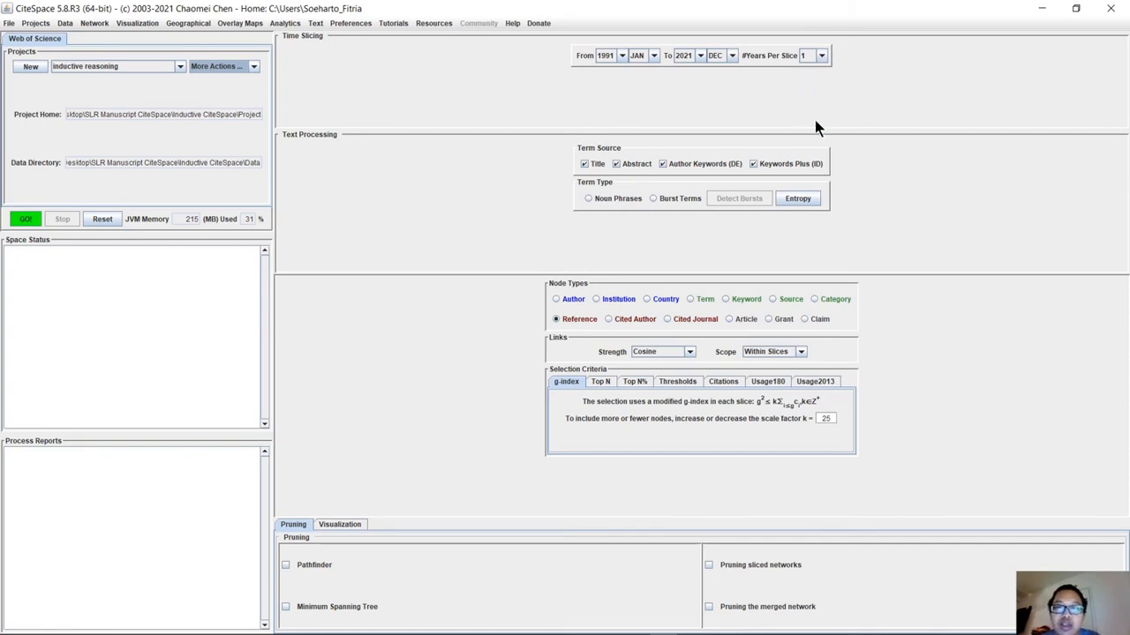
pyautogui.click(822, 55)
pyautogui.click(821, 53)
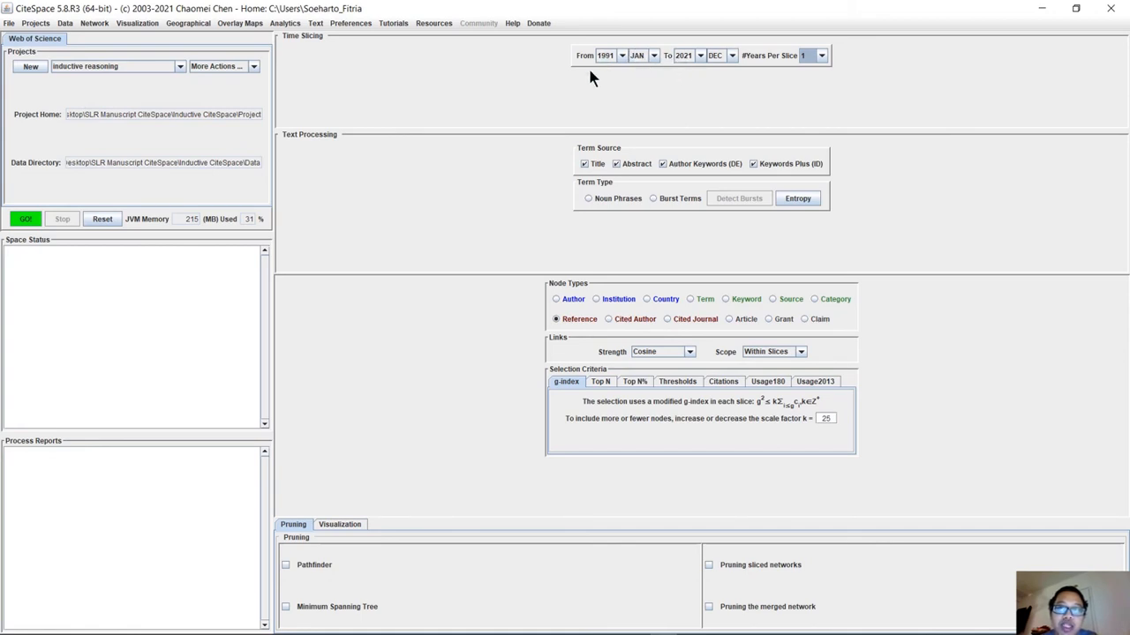
pyautogui.click(817, 57)
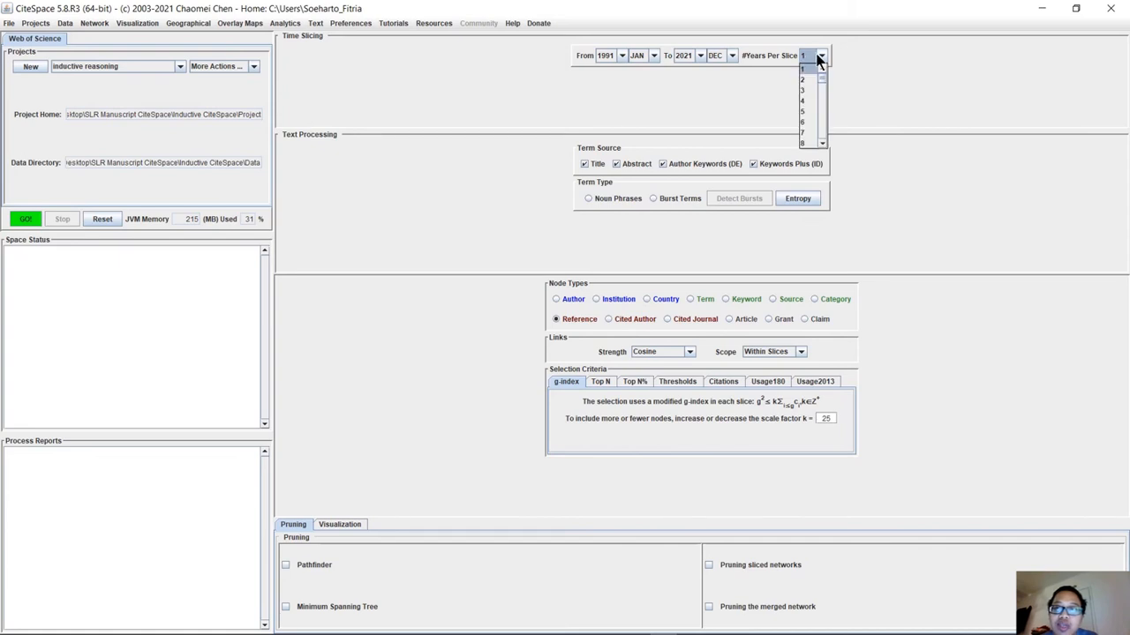
pyautogui.click(808, 111)
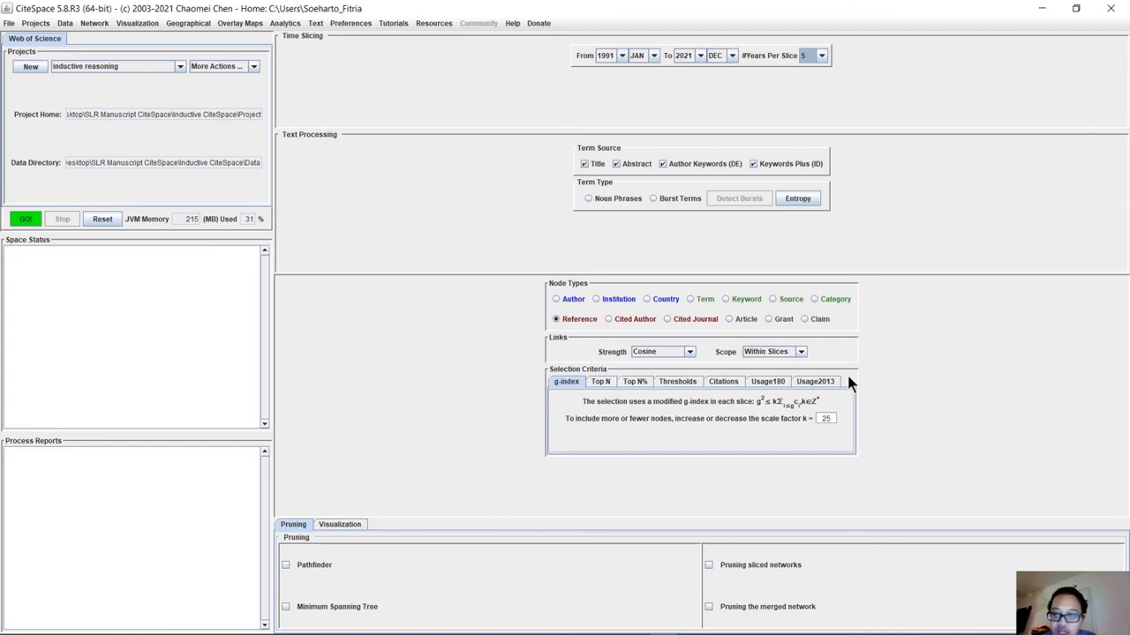
# Run the reference analysis, visualize the merged network and stop its layout animation.
pyautogui.click(26, 220)
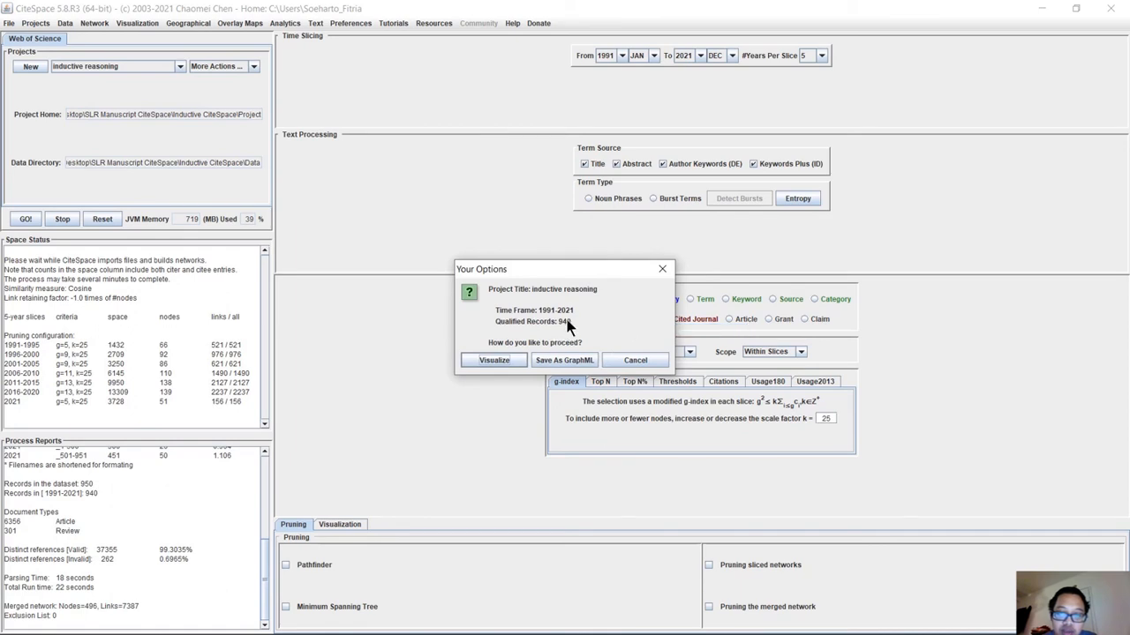
pyautogui.click(516, 360)
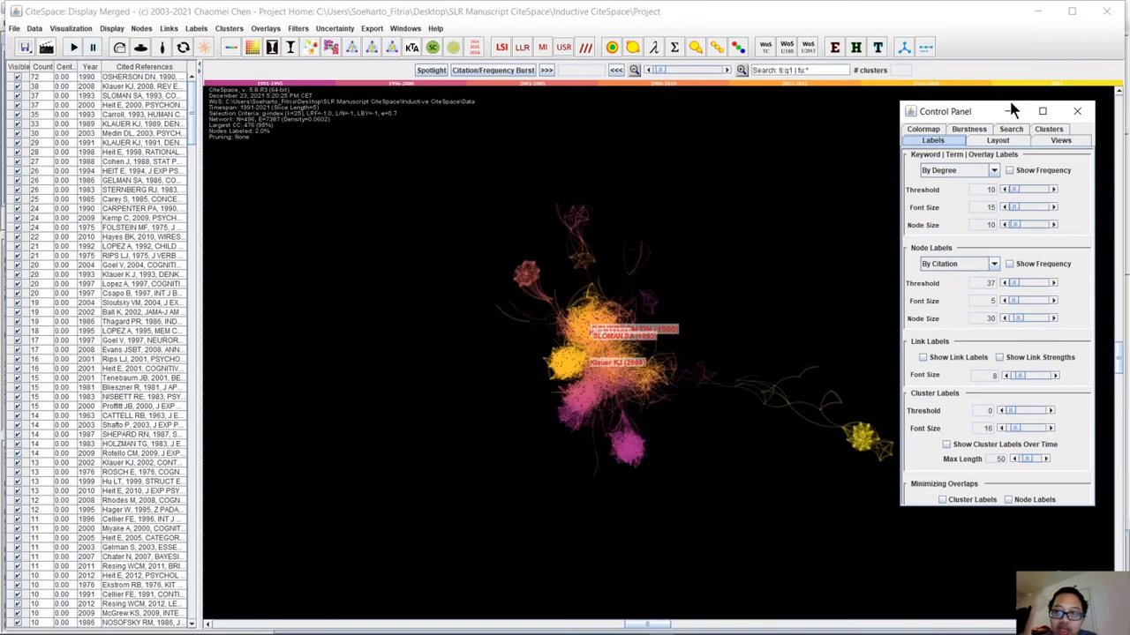
pyautogui.moveTo(978, 111); pyautogui.dragTo(988, 115)
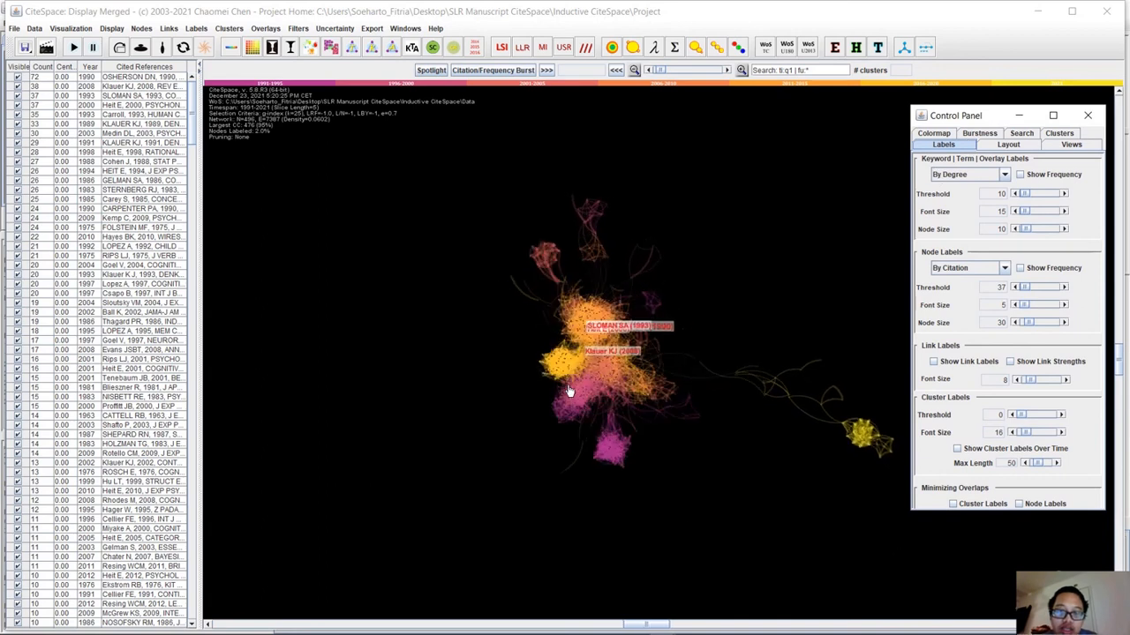
pyautogui.click(93, 47)
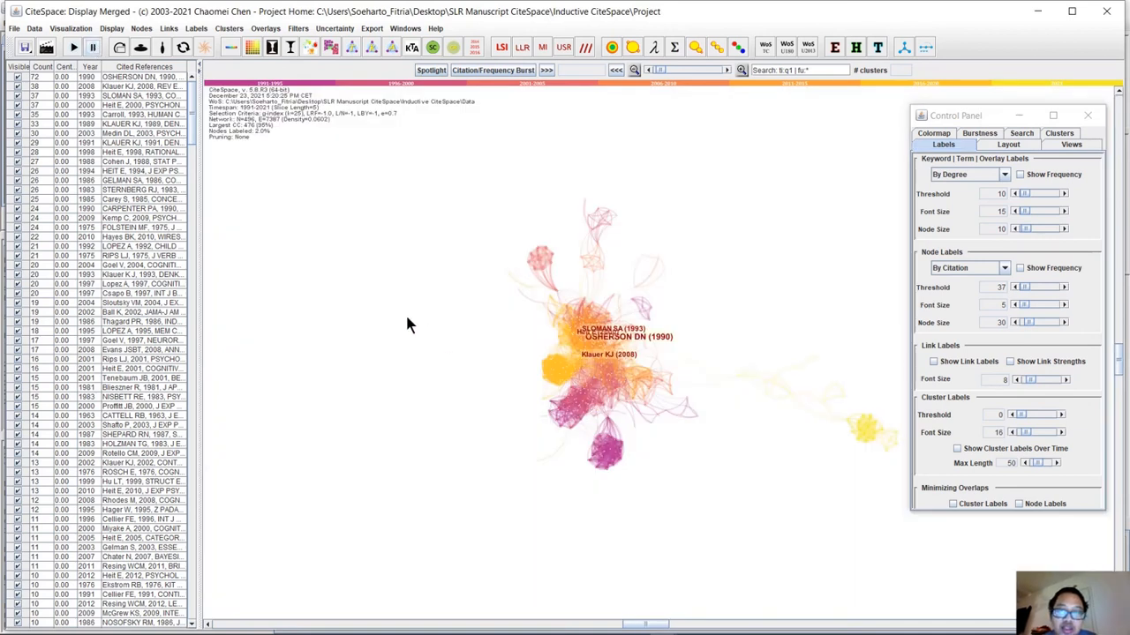
# Try sizing the nodes by centrality, return to sizing by citation, and set the node size to 200.
pyautogui.click(634, 46)
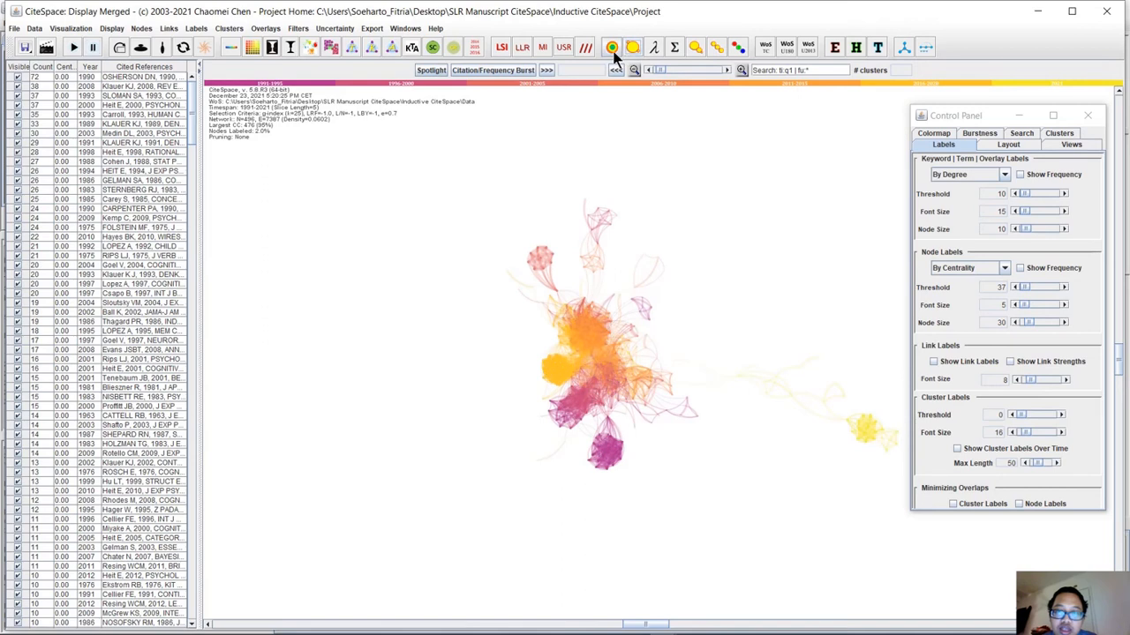
pyautogui.click(612, 52)
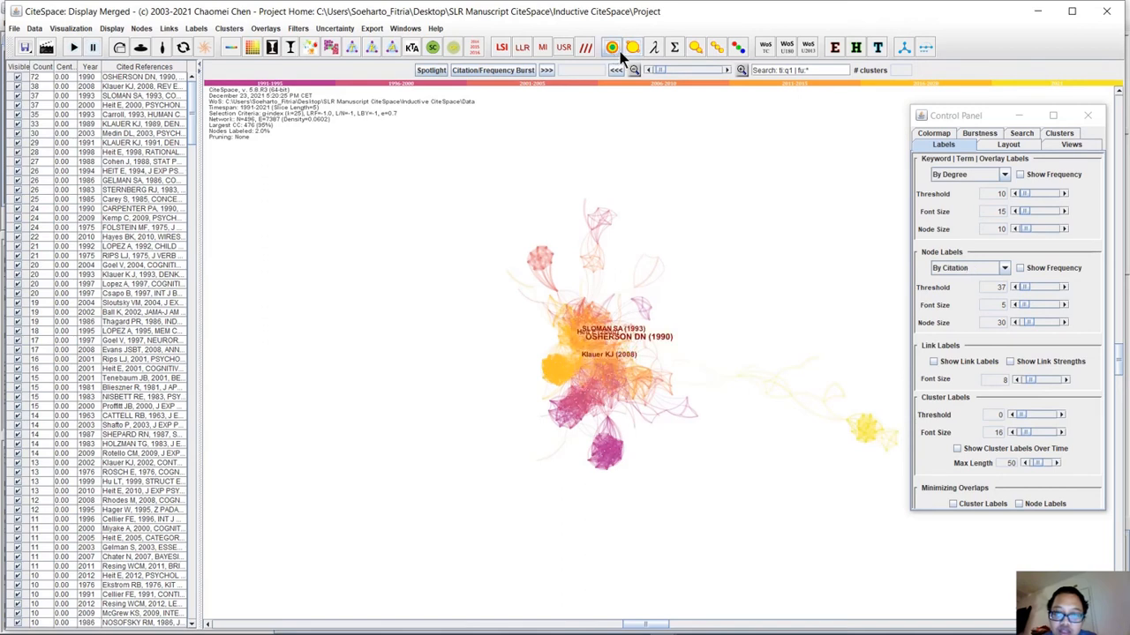
pyautogui.click(615, 50)
pyautogui.click(615, 49)
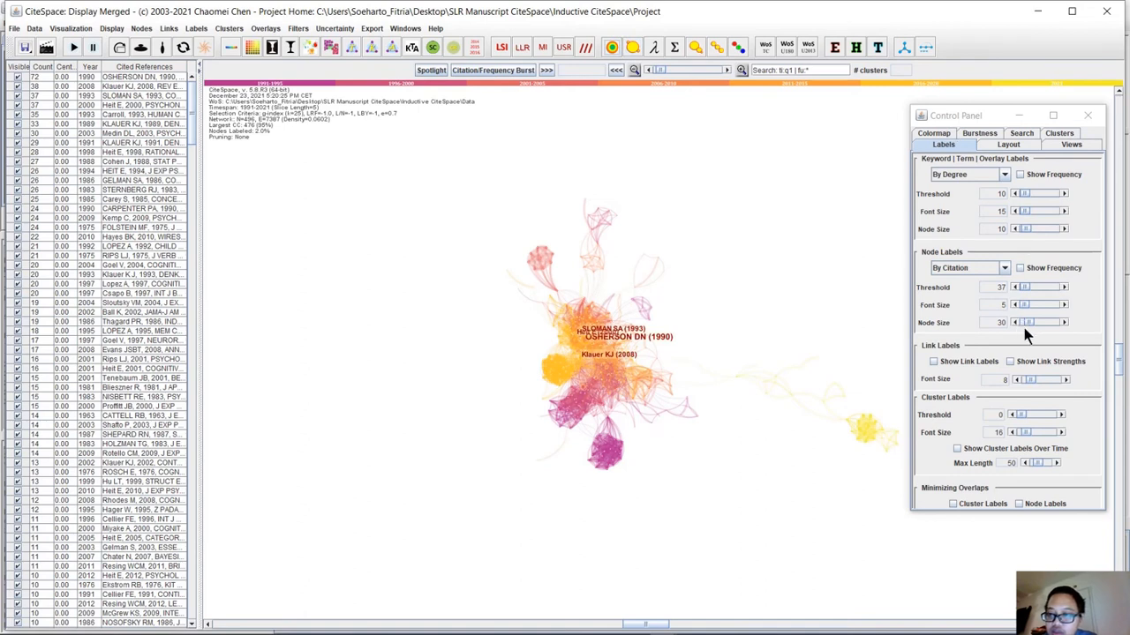
pyautogui.moveTo(1028, 323); pyautogui.dragTo(1058, 313)
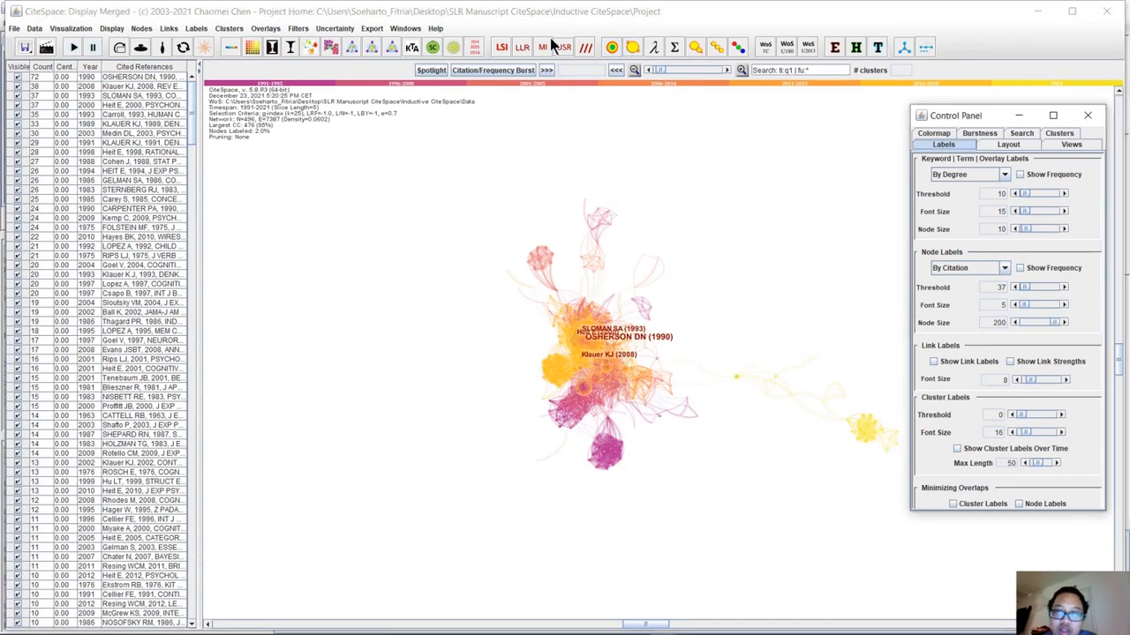
# Set the link transparency of the merged network to 1.0.
pyautogui.click(611, 58)
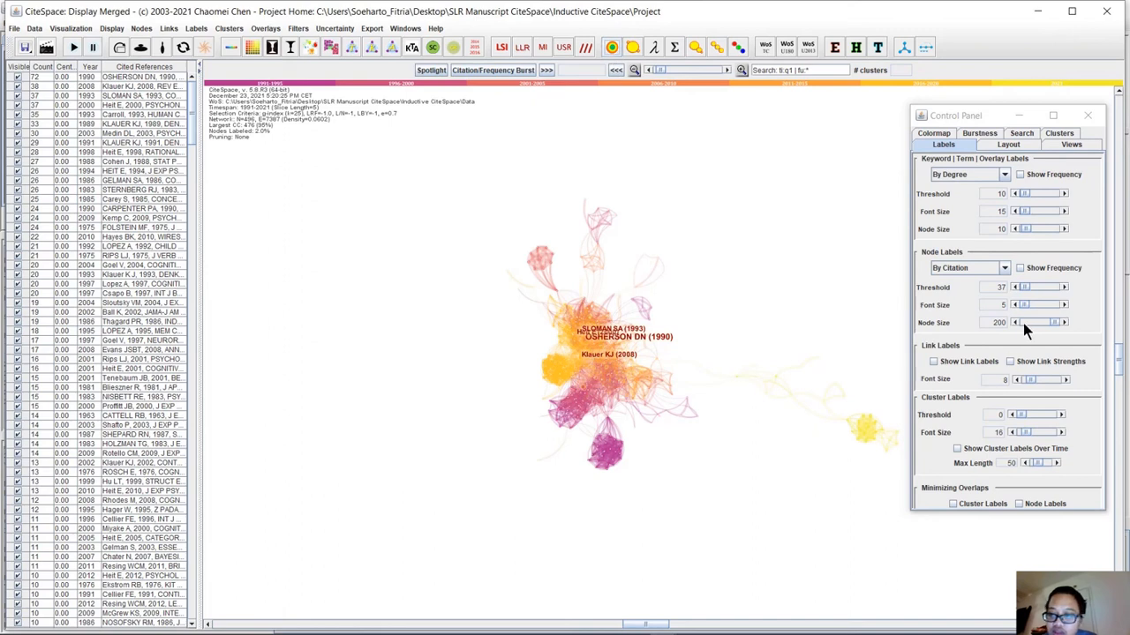
pyautogui.click(1050, 323)
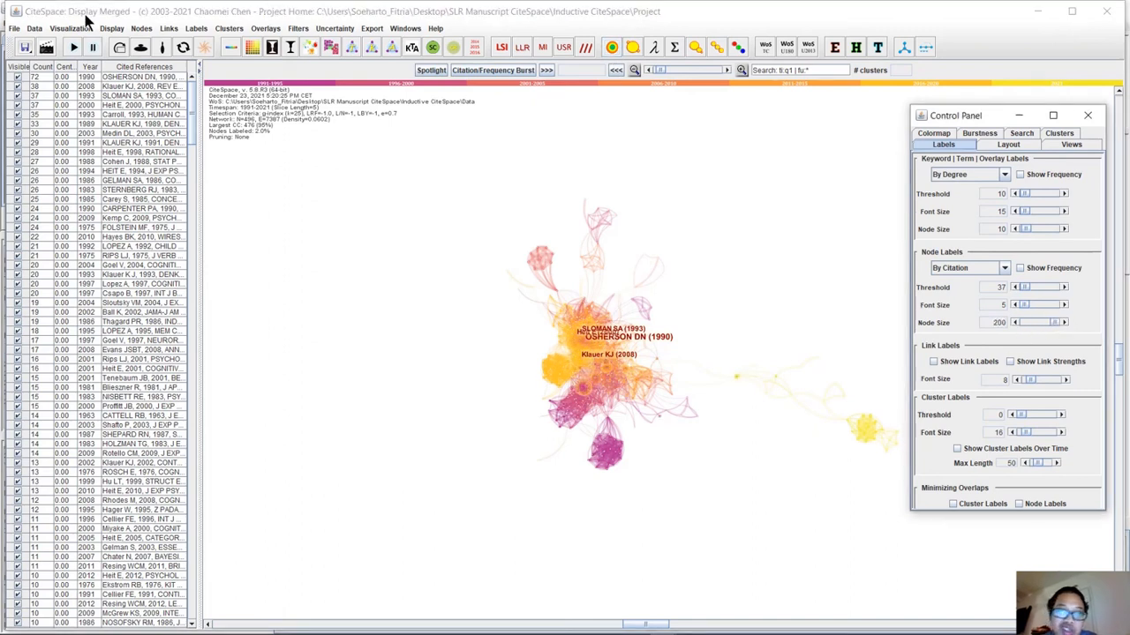
pyautogui.click(166, 28)
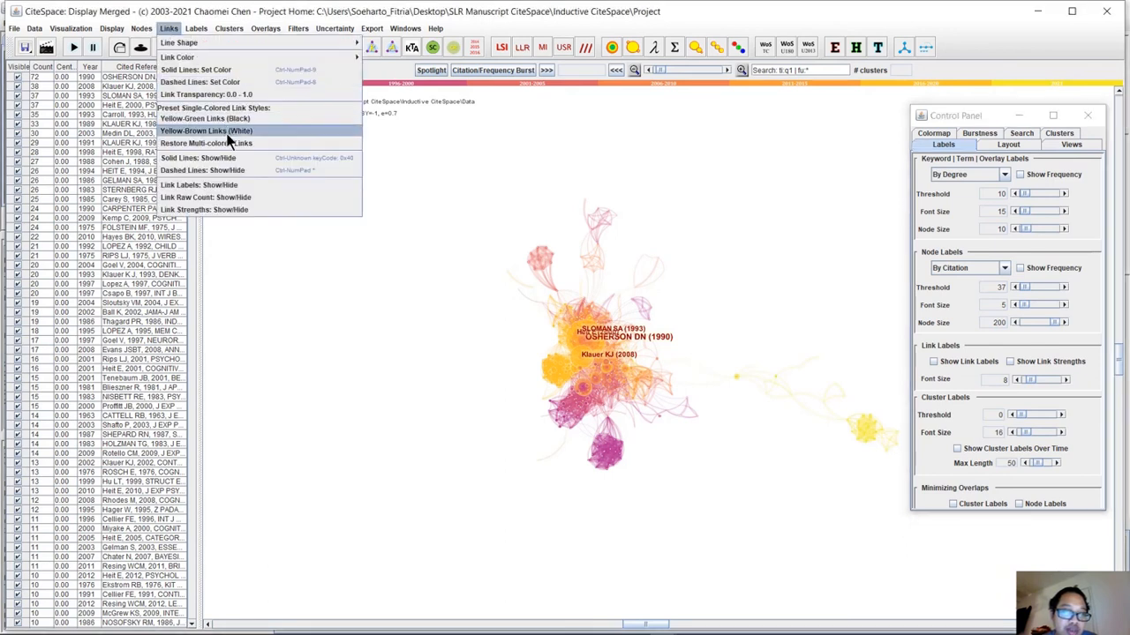
pyautogui.click(231, 97)
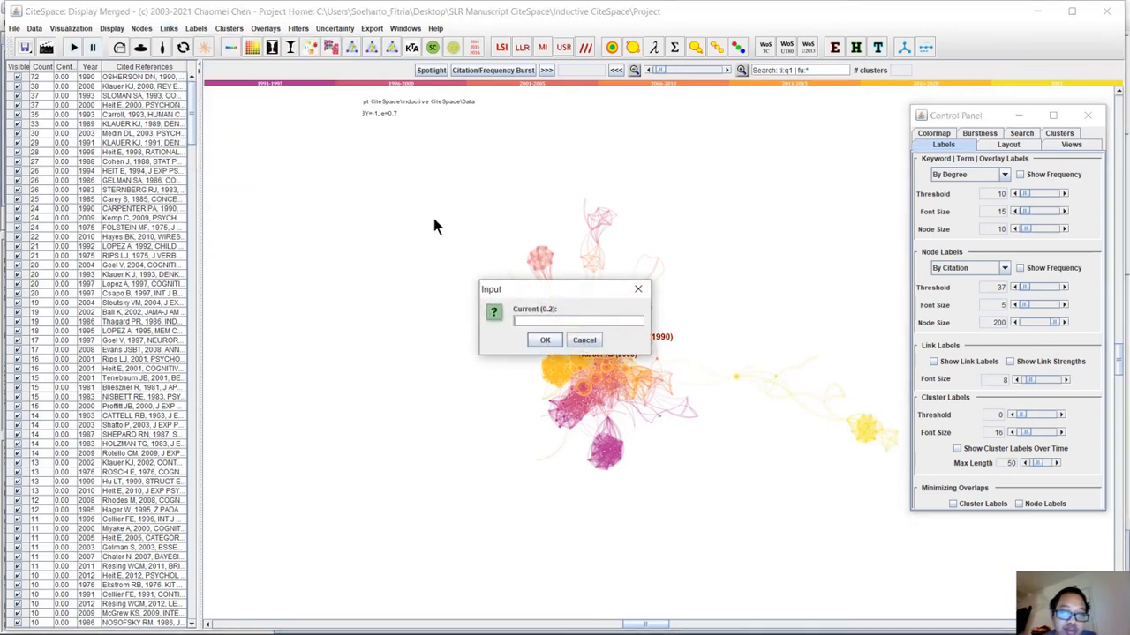
pyautogui.click(546, 338)
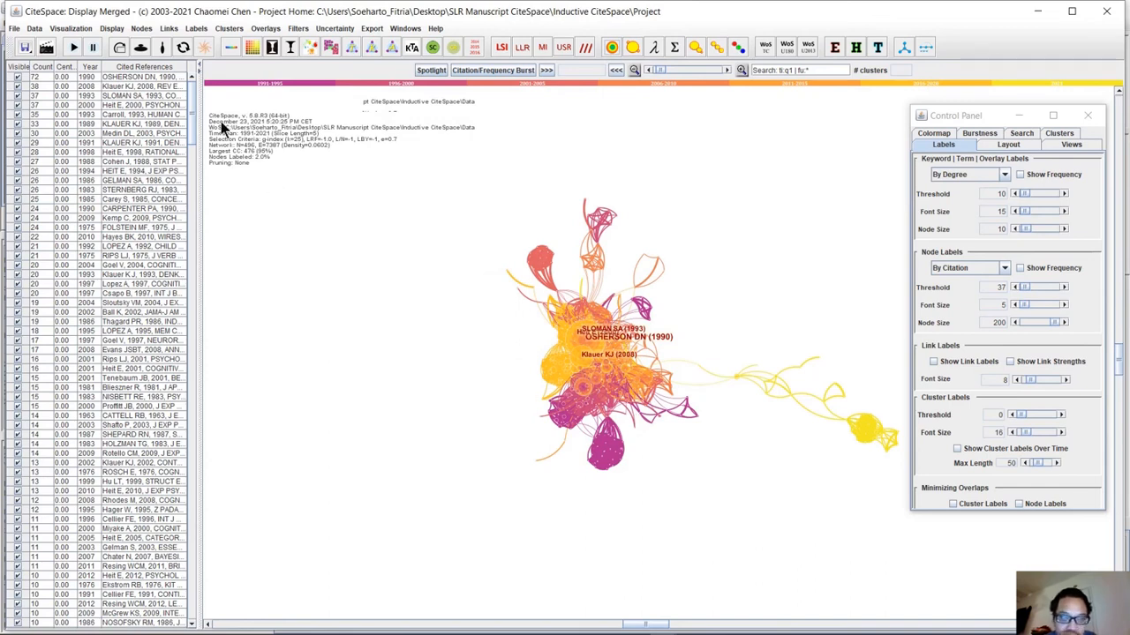
# Set the link transparency of the merged network to 0.8.
pyautogui.click(180, 29)
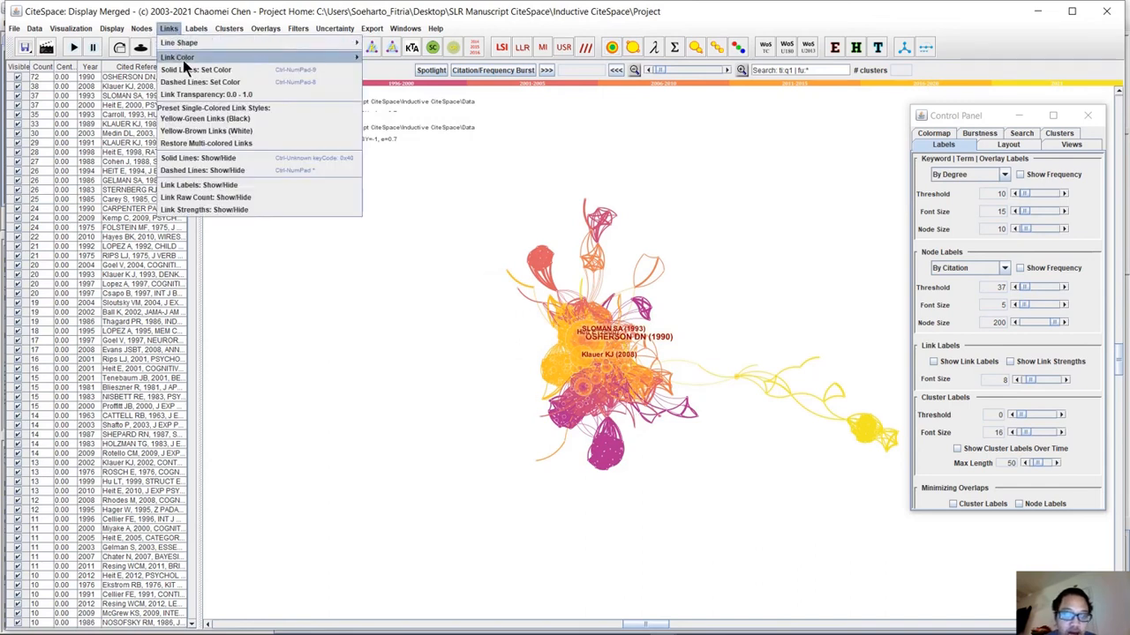
pyautogui.click(197, 96)
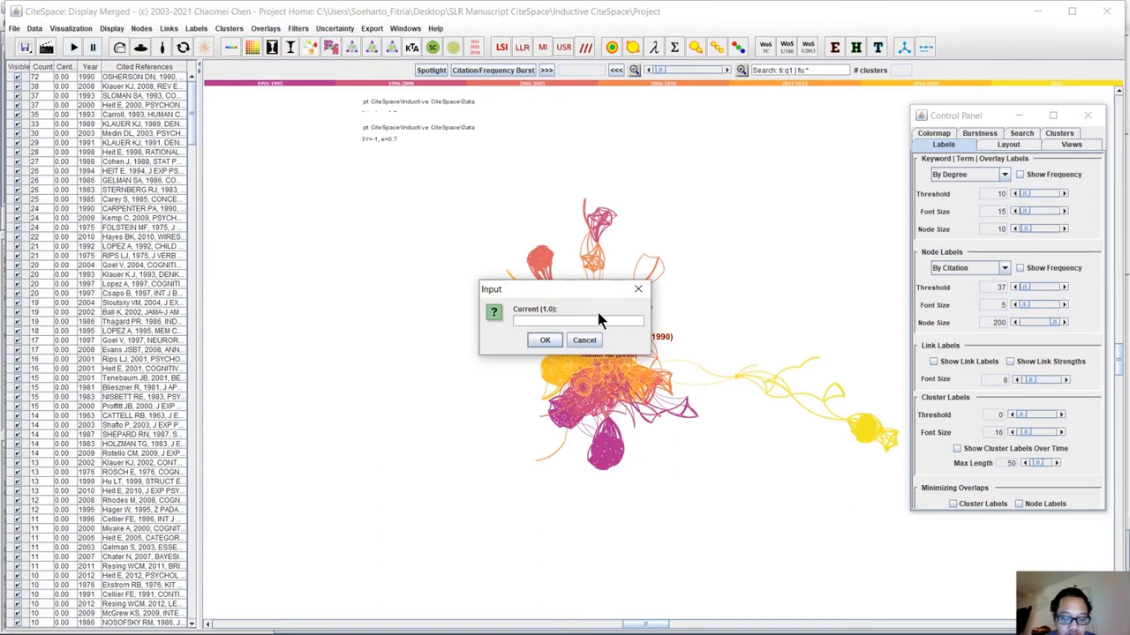
pyautogui.write("'.8")
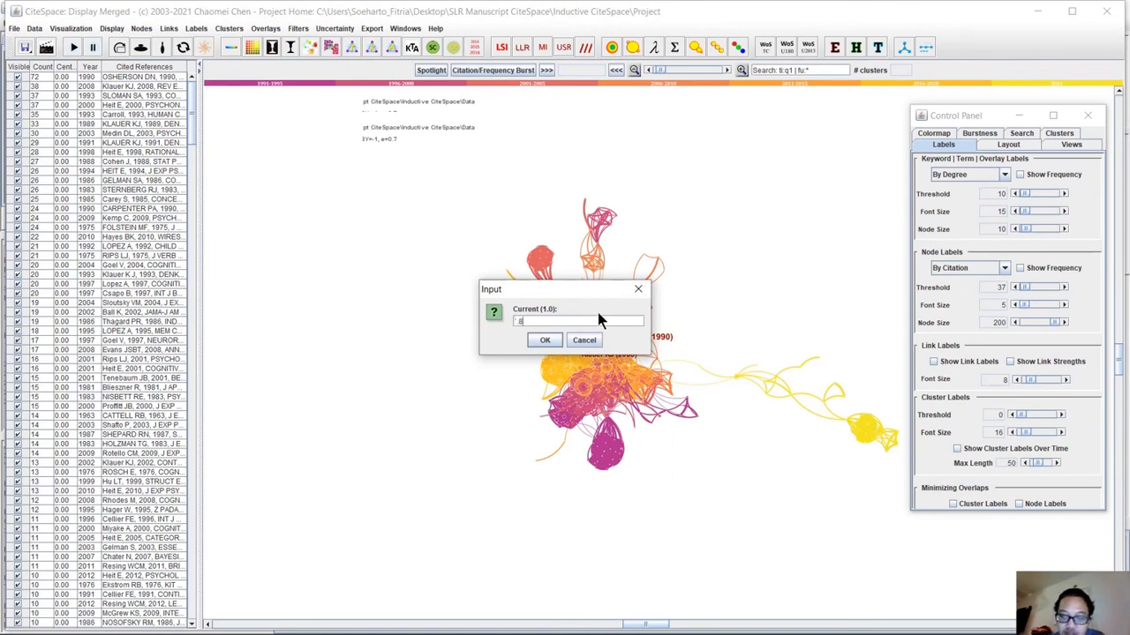
pyautogui.press('BackSpace')
pyautogui.press('BackSpace')
pyautogui.press('BackSpace')
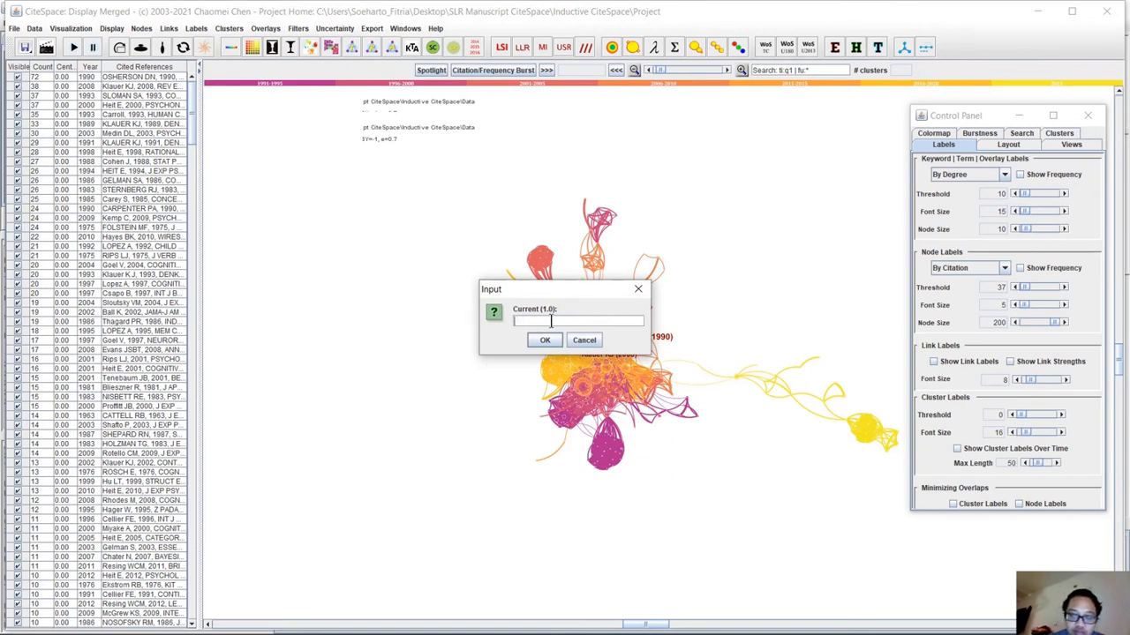
pyautogui.write('0.8')
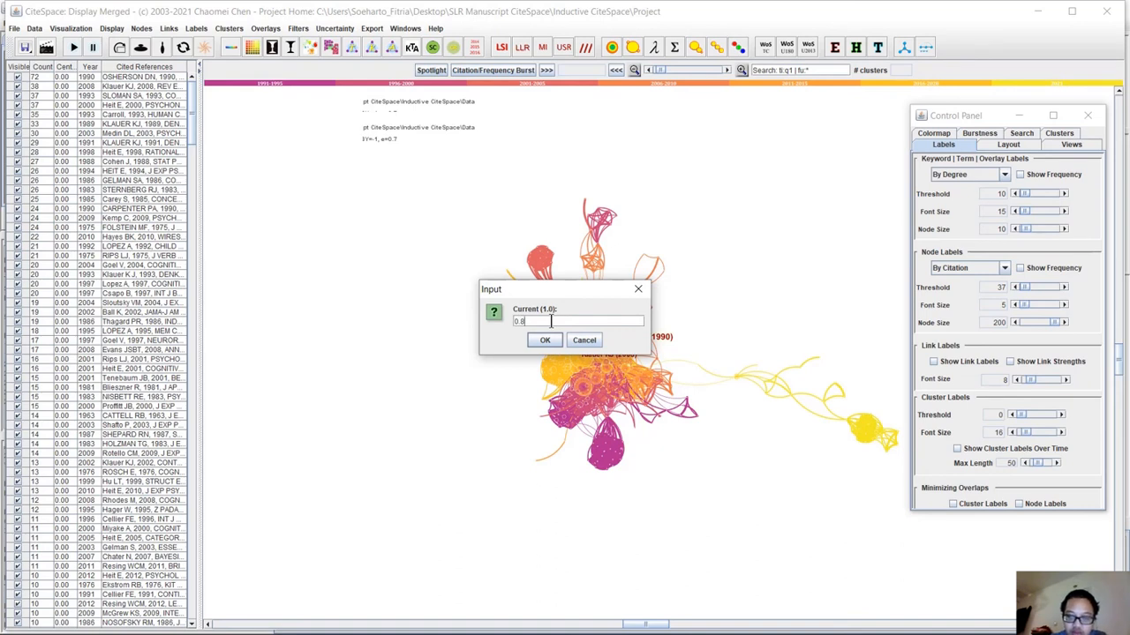
pyautogui.click(543, 340)
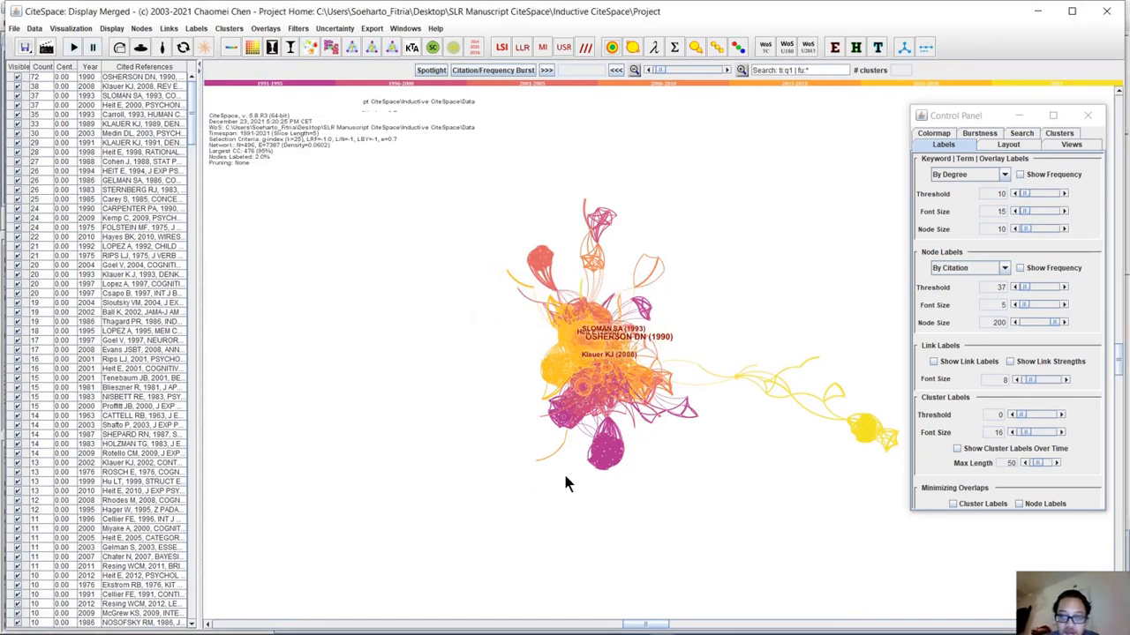
# Try a larger font size for the node labels and settle on 8.
pyautogui.moveTo(1008, 305); pyautogui.dragTo(1026, 303)
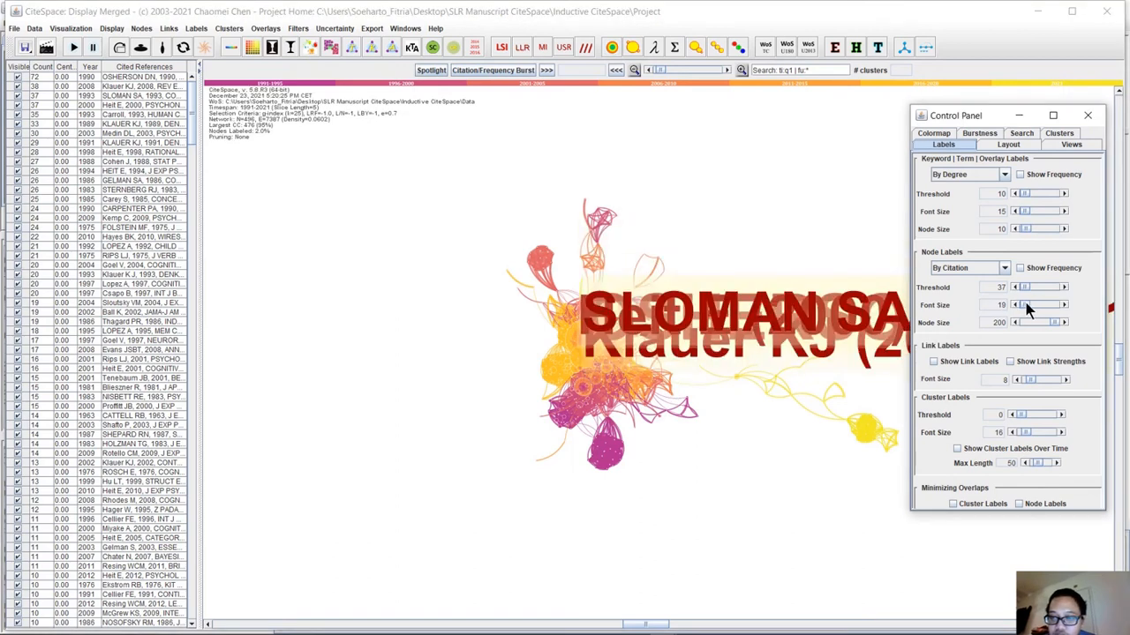
pyautogui.click(1064, 306)
pyautogui.click(1064, 305)
pyautogui.click(1064, 306)
pyautogui.click(1064, 305)
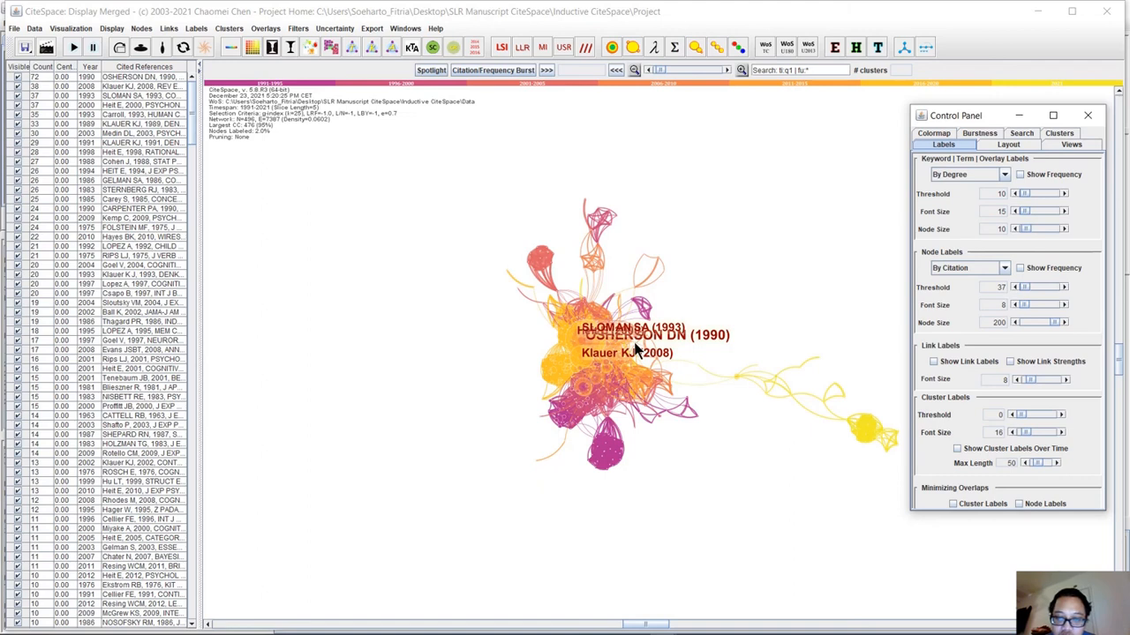
# Set the node label threshold to 25, try a label font size of 6 and return it to 8.
pyautogui.click(1015, 288)
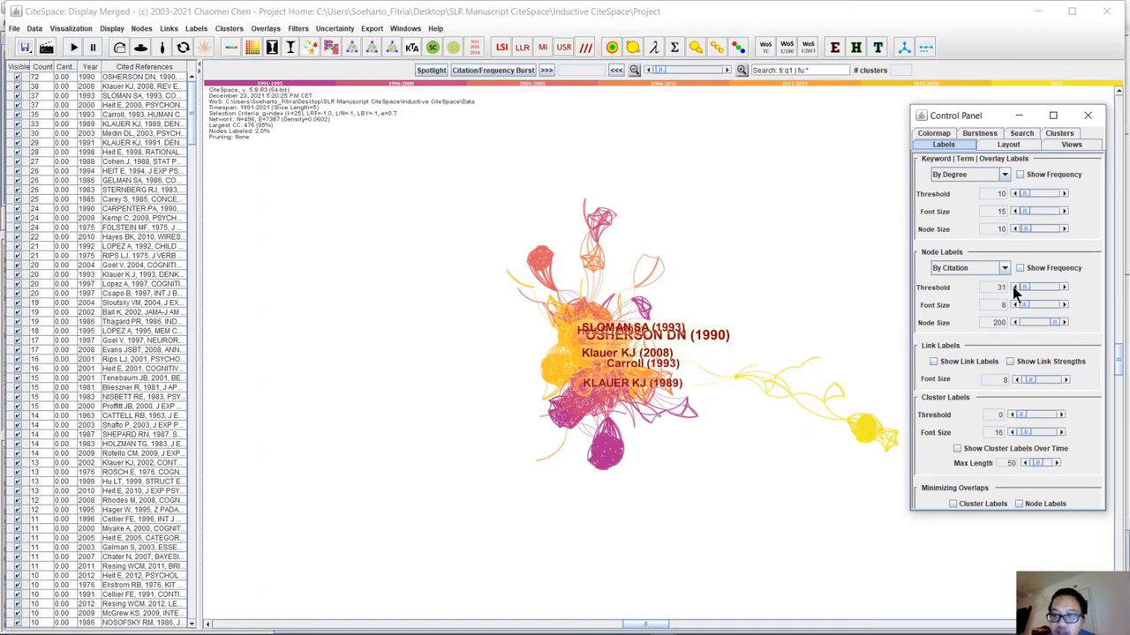
pyautogui.click(1015, 288)
pyautogui.click(1015, 288)
pyautogui.click(1014, 288)
pyautogui.click(1015, 288)
pyautogui.click(1015, 288)
pyautogui.click(1015, 289)
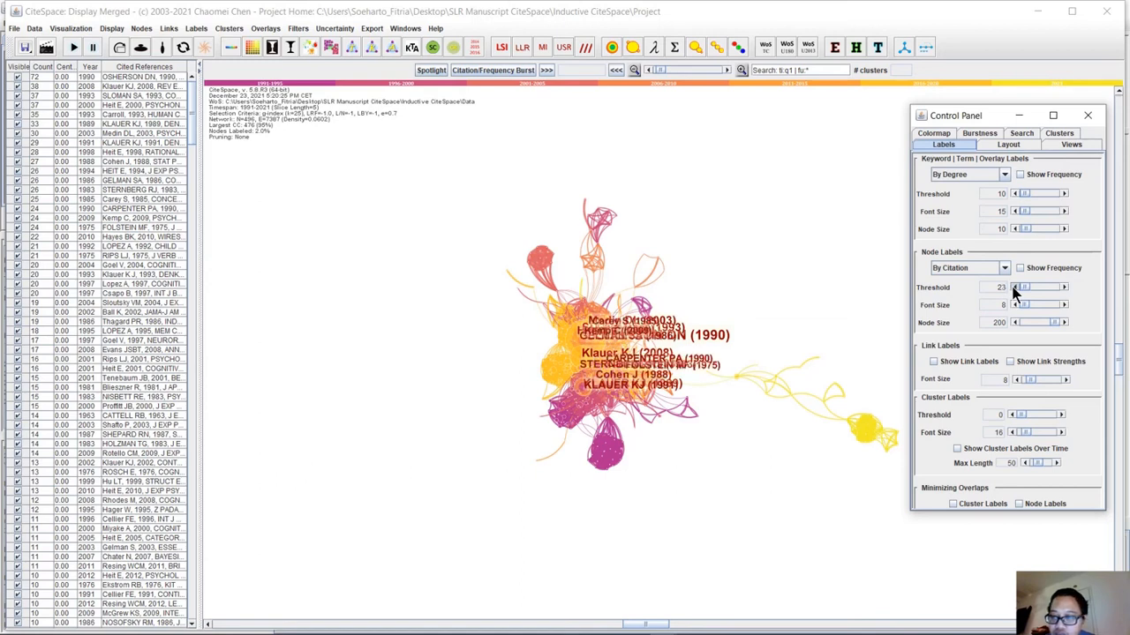
pyautogui.click(1064, 288)
pyautogui.click(1065, 287)
pyautogui.click(1065, 288)
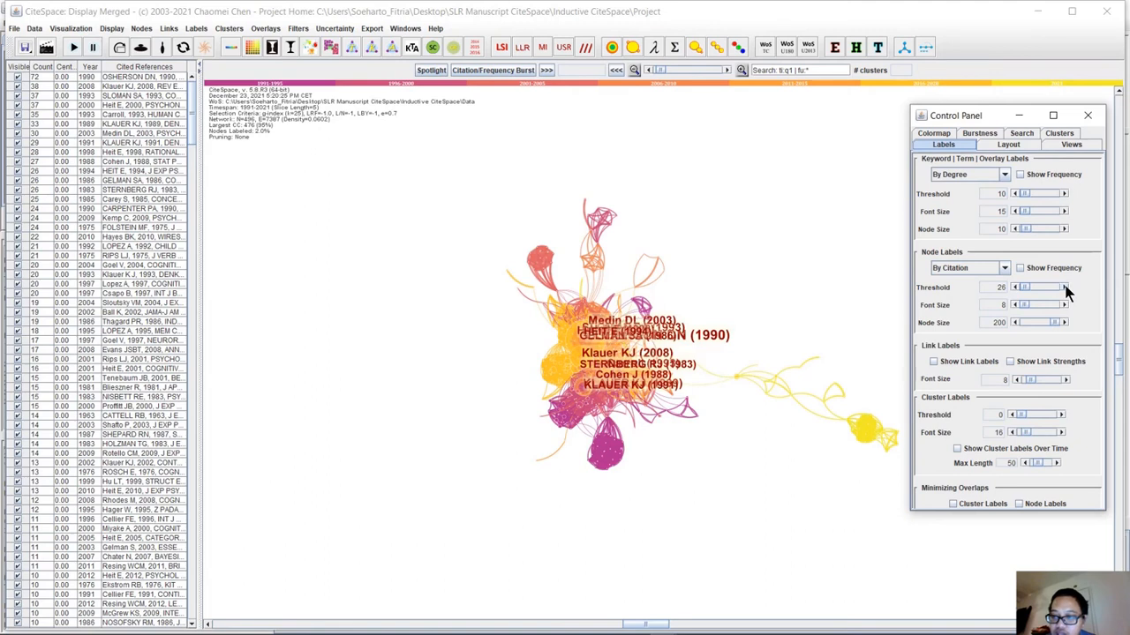
pyautogui.click(1014, 305)
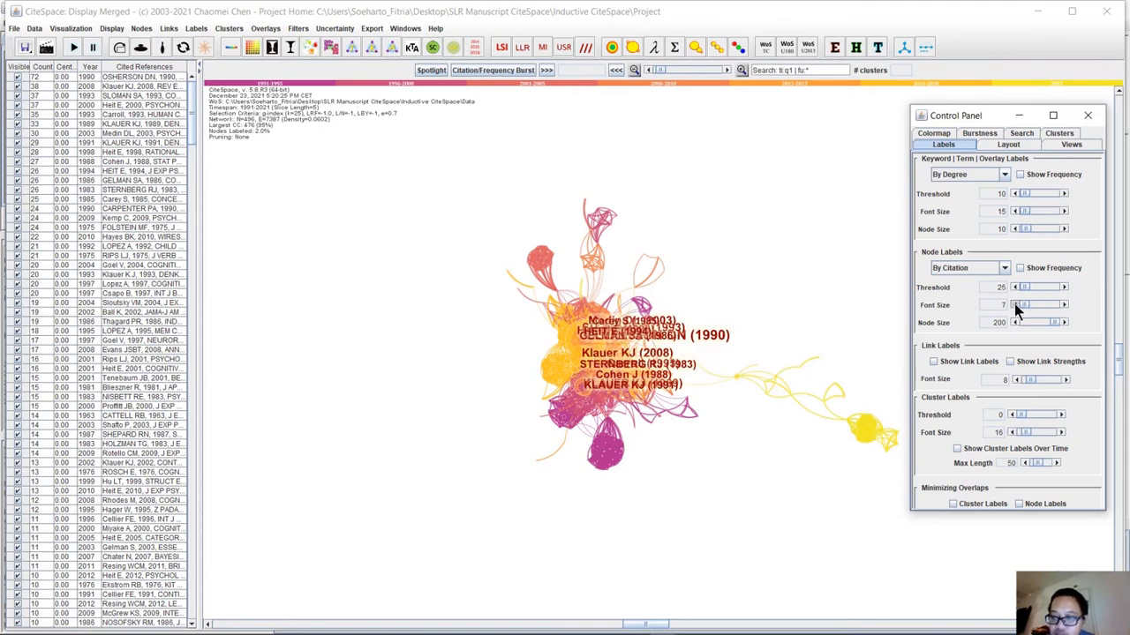
pyautogui.click(1065, 304)
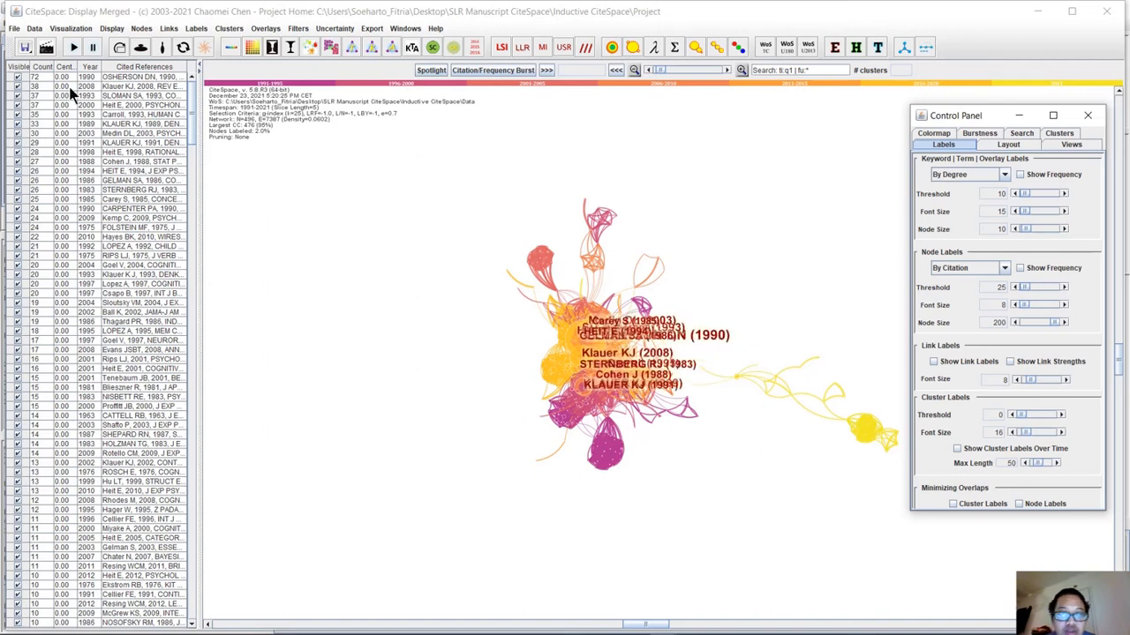
# Stretch the network wider and set the node label font size to 10 with a reference in the lowest purple cluster selected.
pyautogui.click(142, 49)
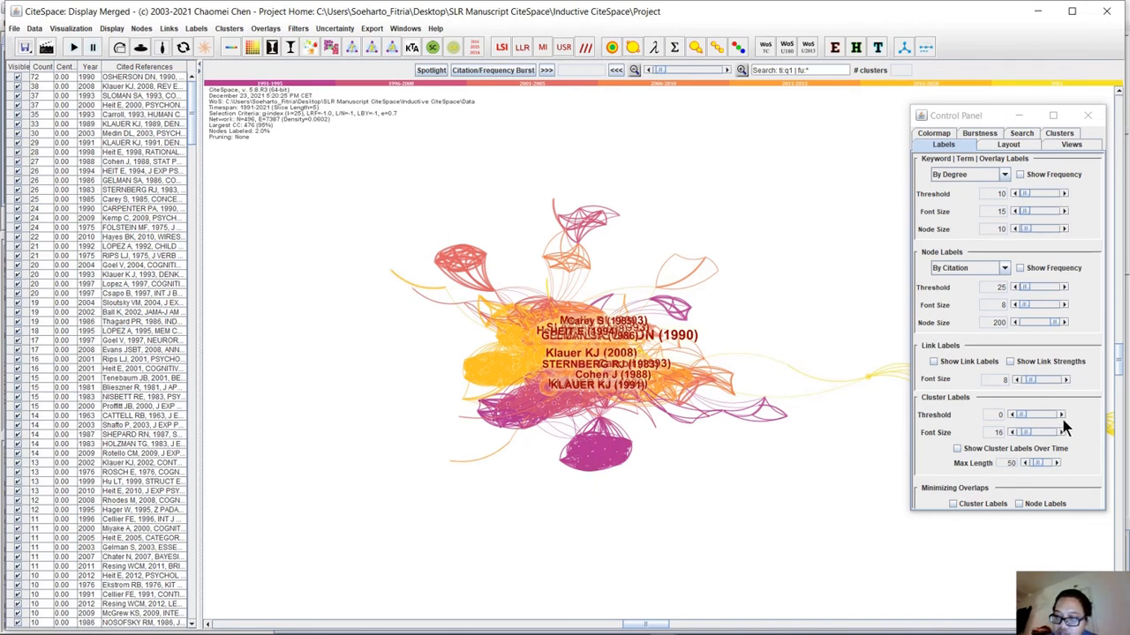
pyautogui.click(597, 446)
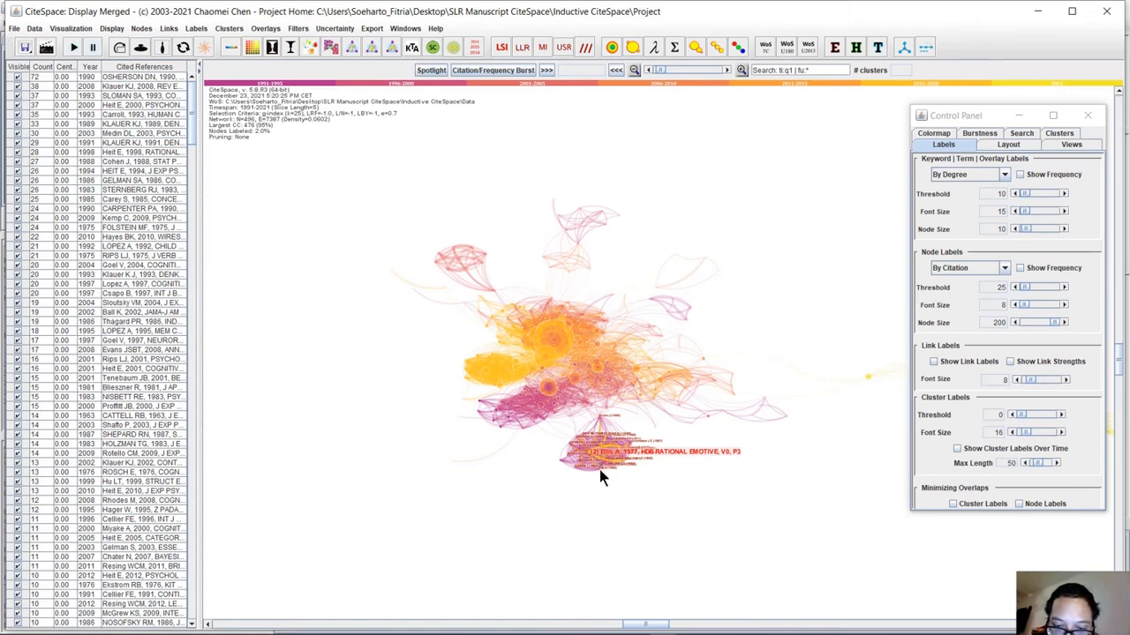
pyautogui.click(1064, 306)
pyautogui.click(1064, 305)
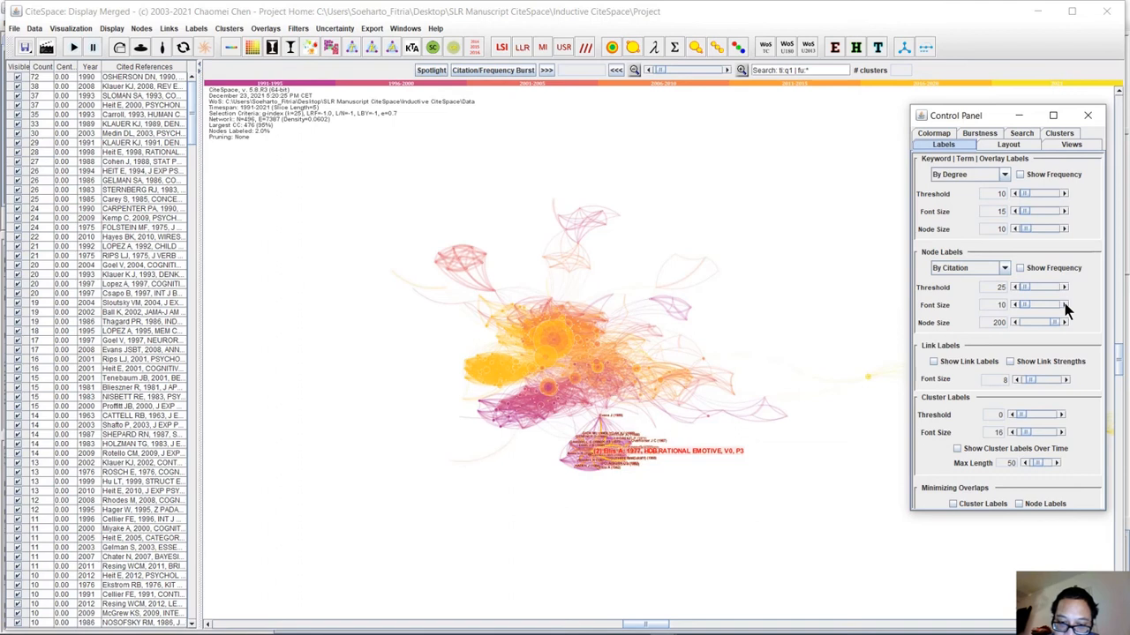
# Inspect the references in the upper purple, yellow and central orange clusters by highlighting a node in each.
pyautogui.click(537, 400)
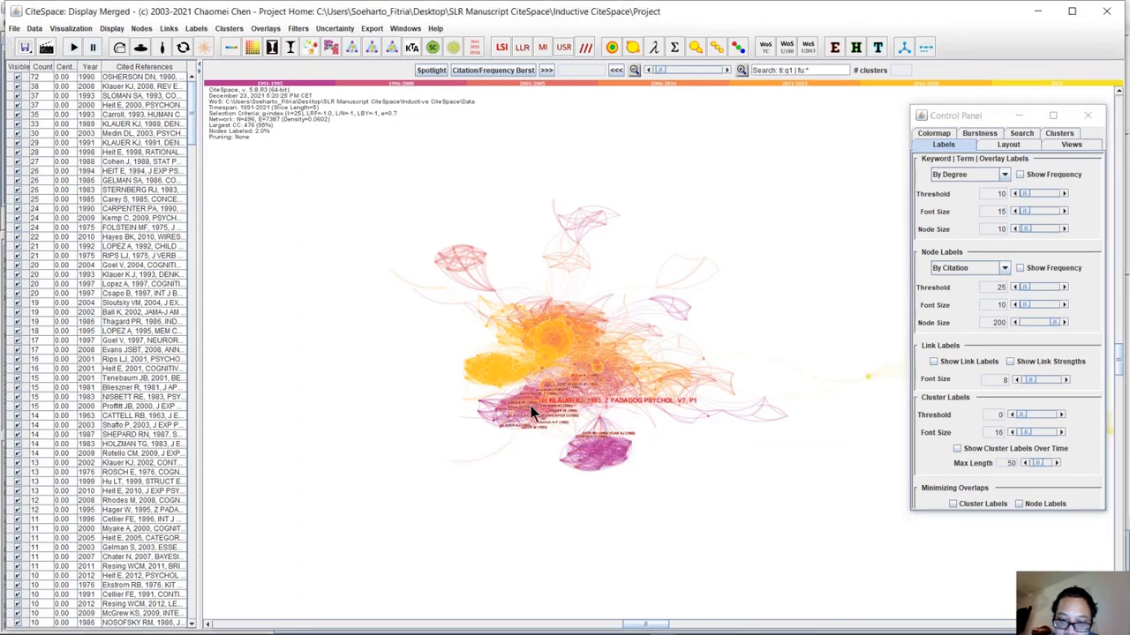
pyautogui.moveTo(497, 377)
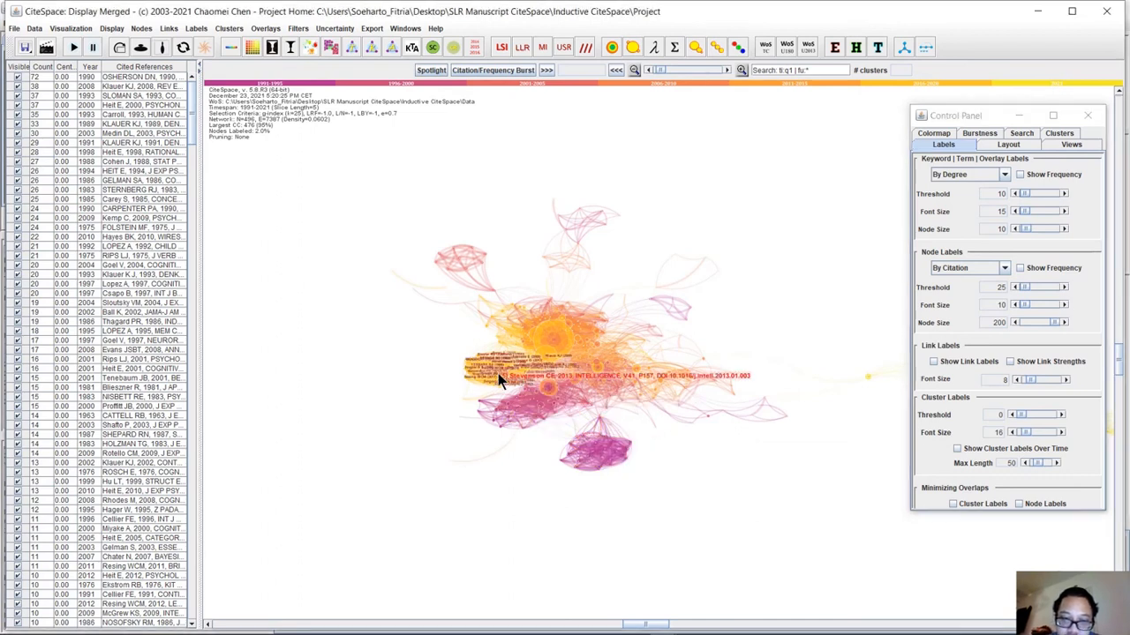
pyautogui.moveTo(566, 338)
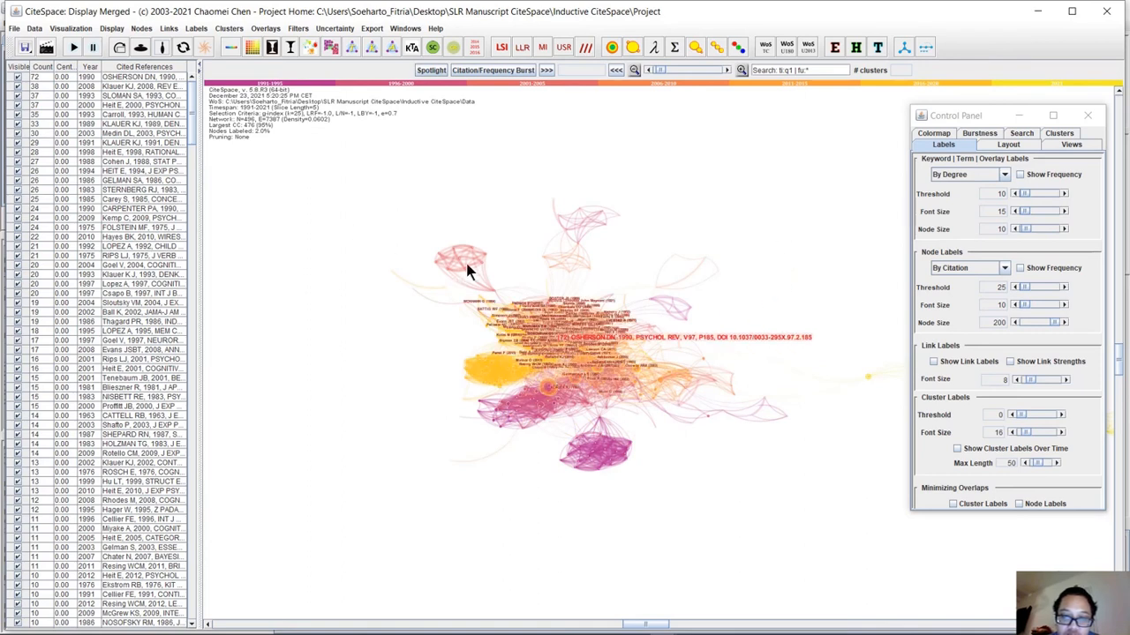
# Try moving the largest node, the 1990 PSYCHOL REV reference, to several positions around the network.
pyautogui.moveTo(457, 253)
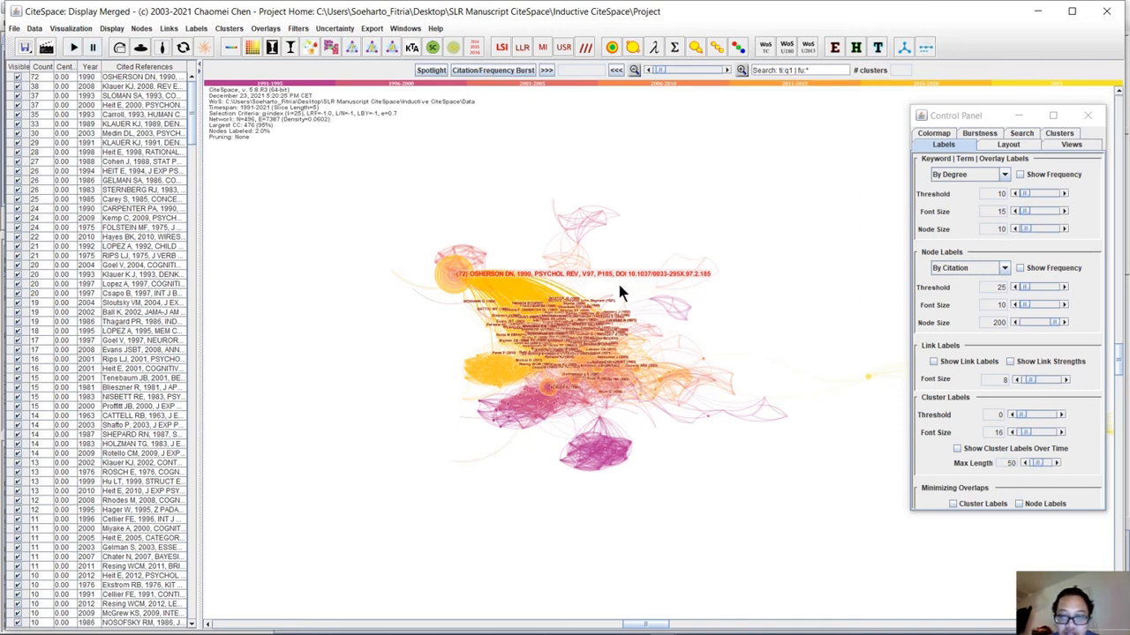
pyautogui.click(659, 202)
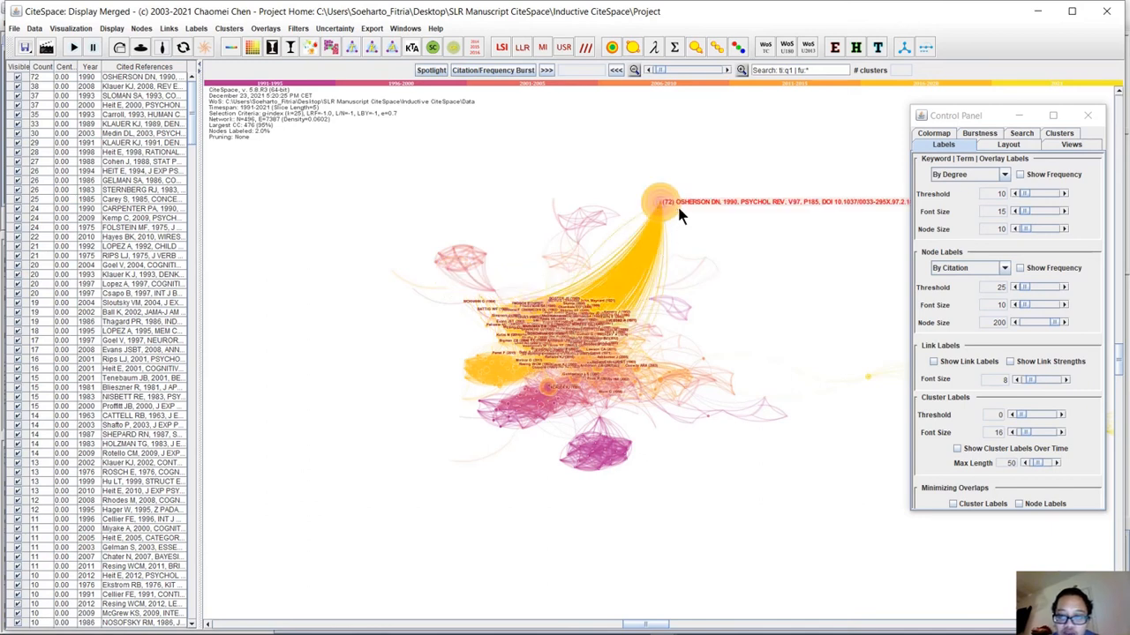
pyautogui.click(749, 520)
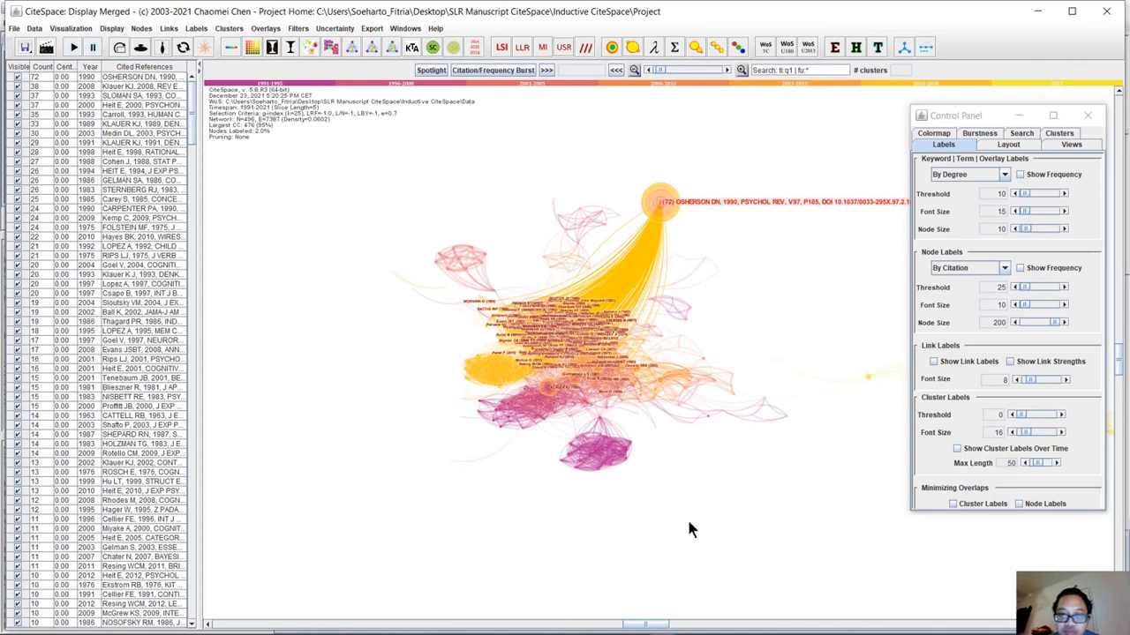
pyautogui.click(611, 221)
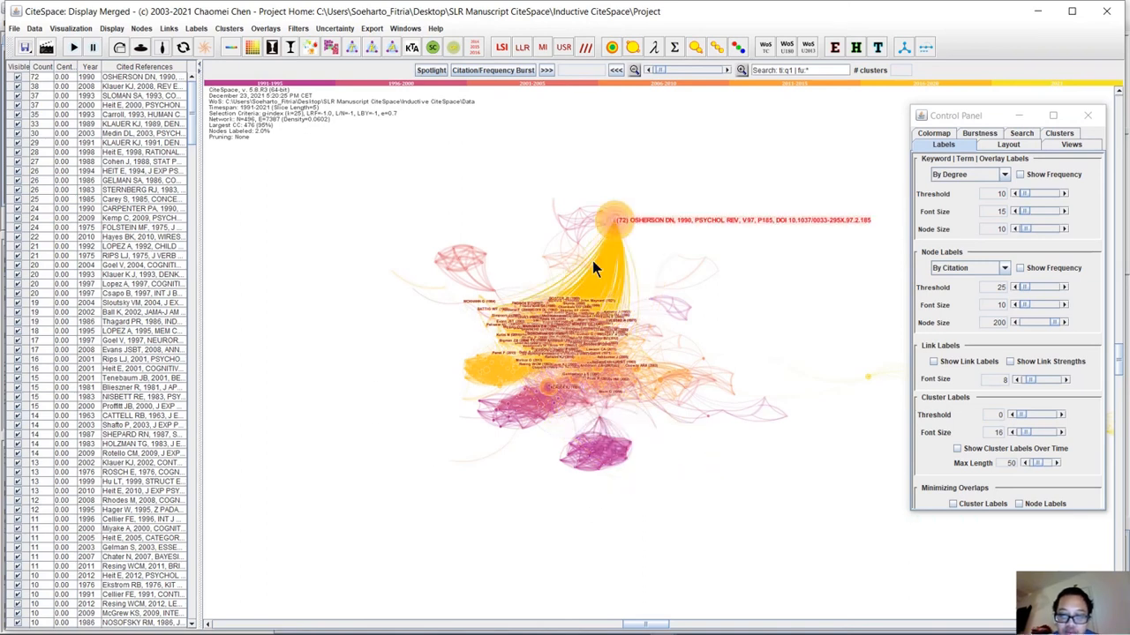
pyautogui.click(462, 255)
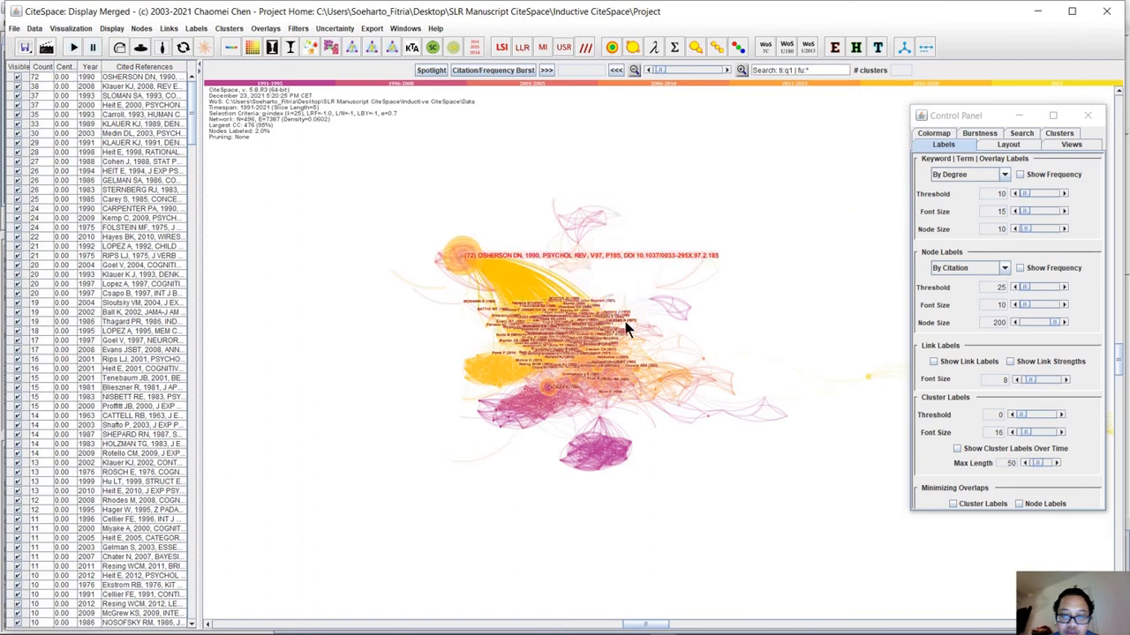
pyautogui.click(589, 327)
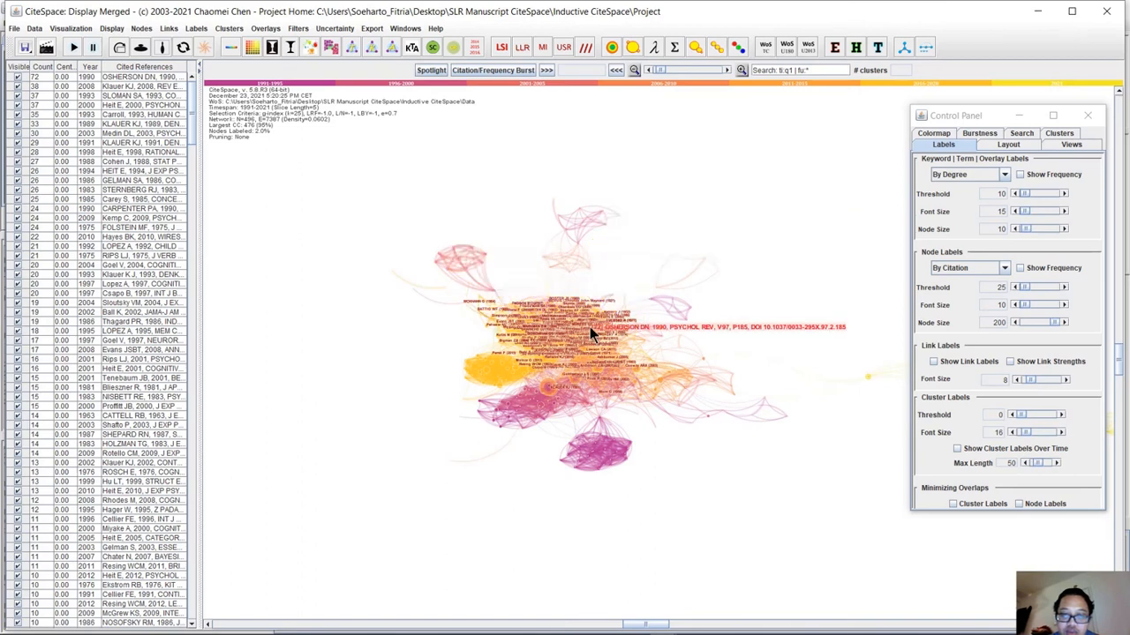
pyautogui.click(644, 255)
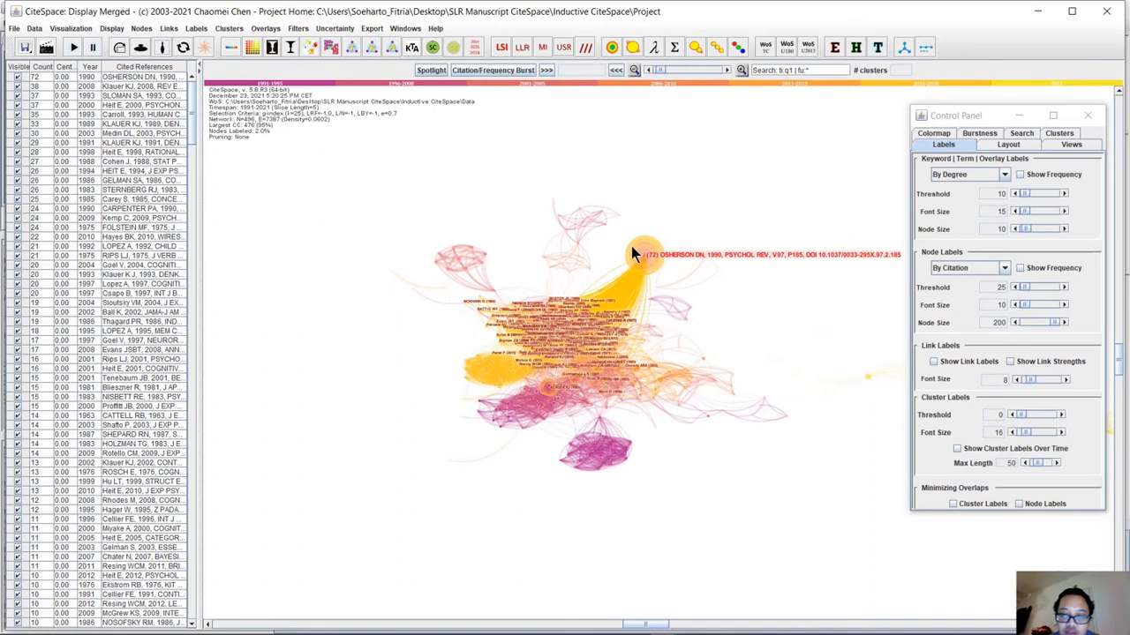
pyautogui.click(631, 251)
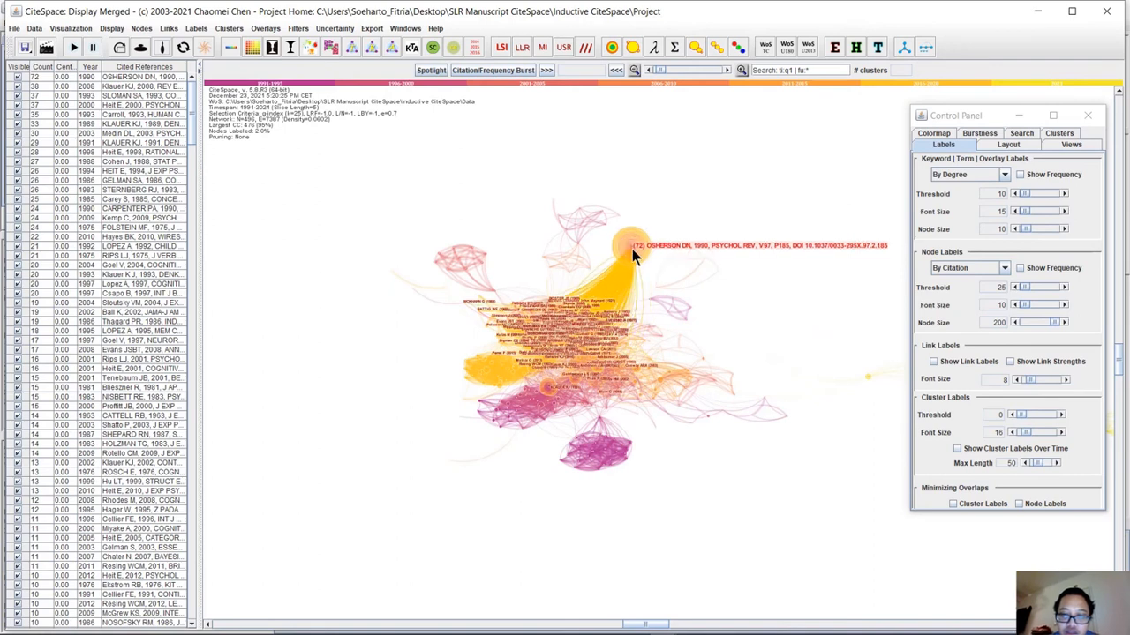
pyautogui.click(704, 207)
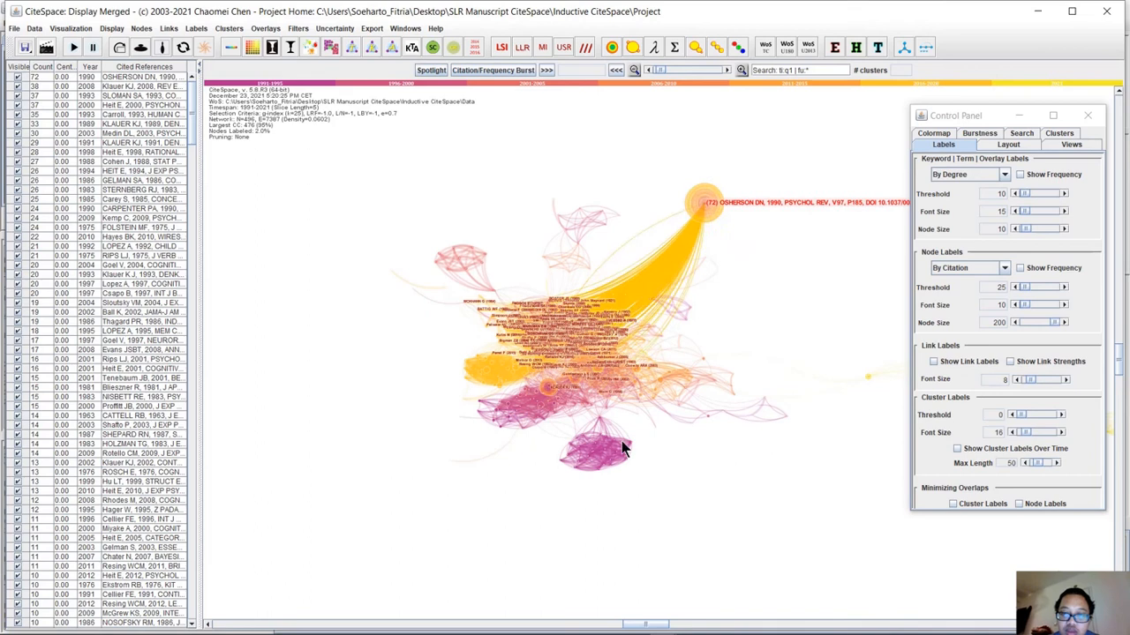
pyautogui.click(630, 256)
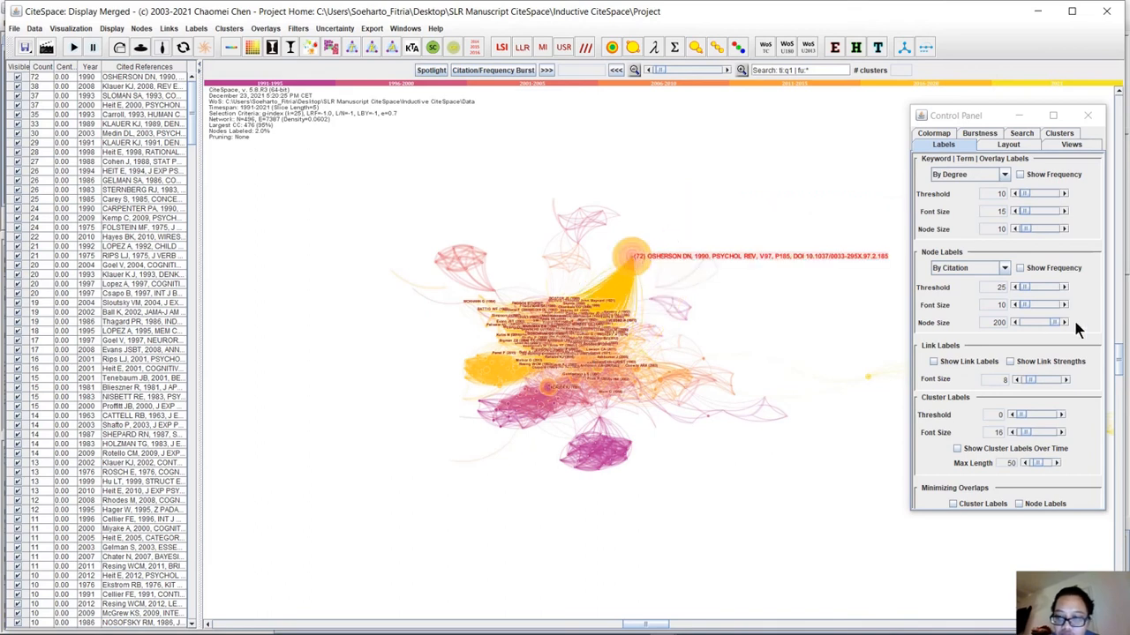
# Try several node label font sizes, including 115, 0 and 5, and reduce the size to 3.
pyautogui.click(1023, 308)
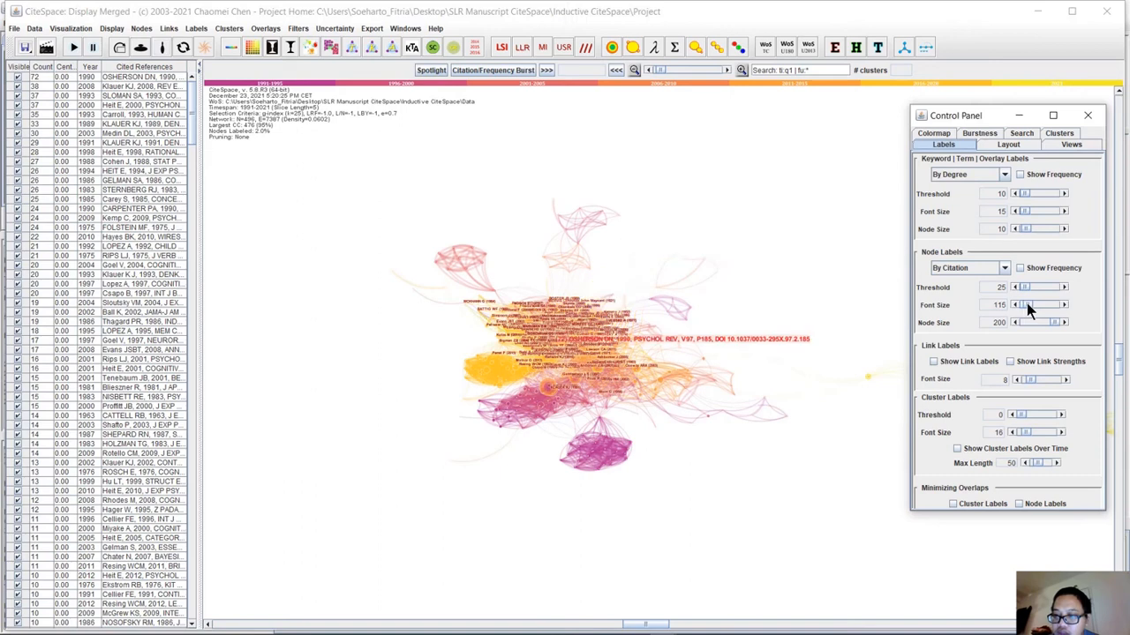
pyautogui.moveTo(1026, 302); pyautogui.dragTo(1018, 303)
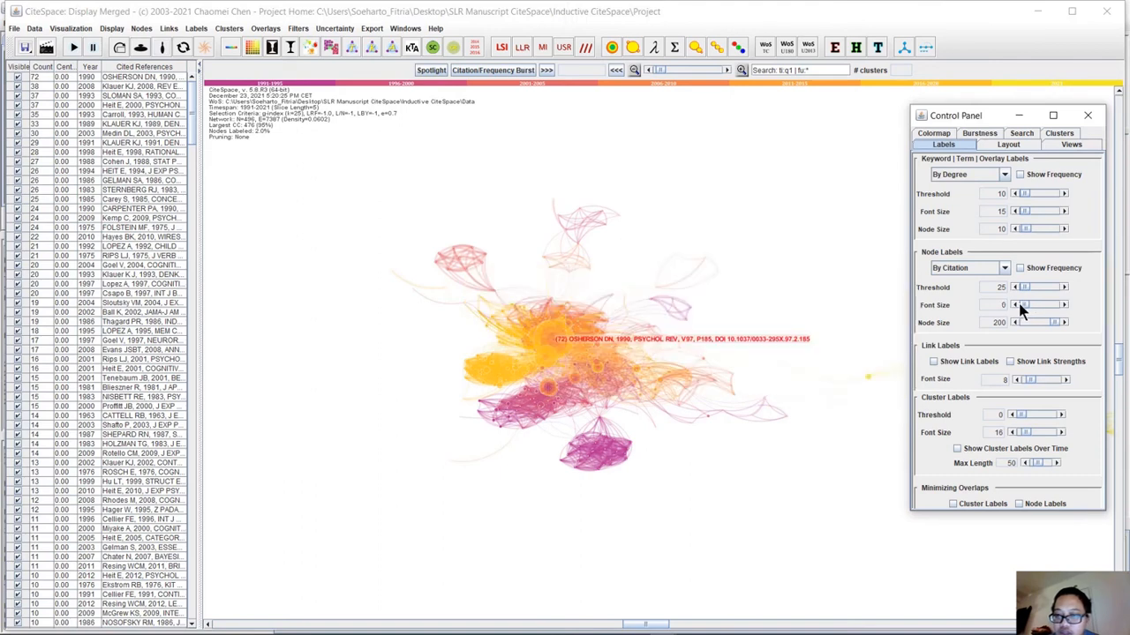
pyautogui.click(1064, 304)
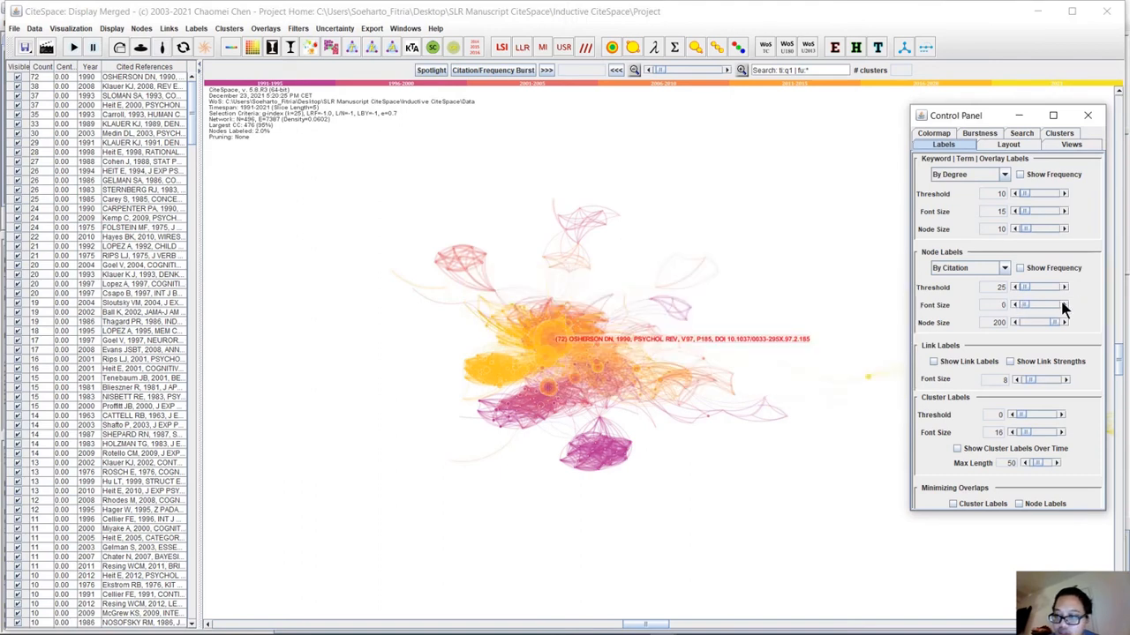
pyautogui.click(1064, 305)
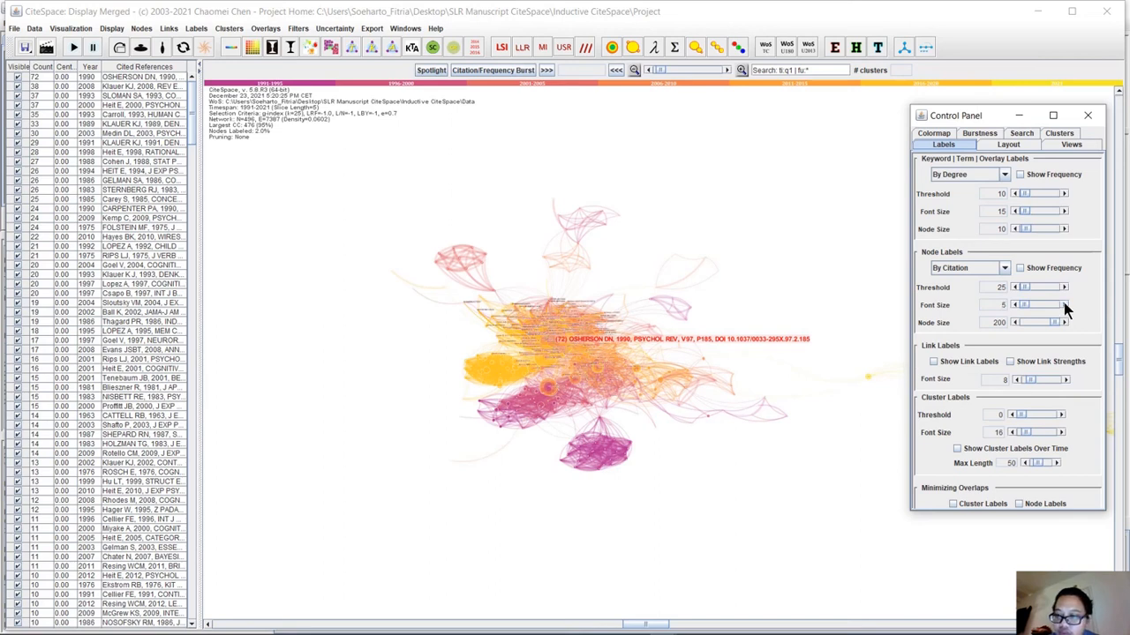
pyautogui.click(1064, 305)
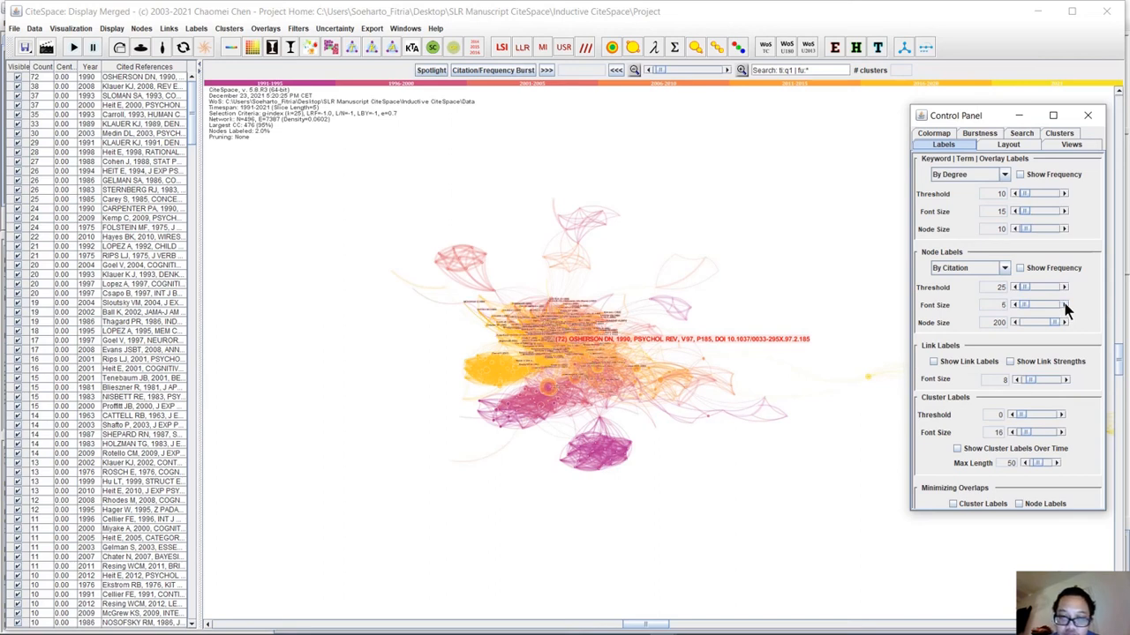
pyautogui.click(1064, 305)
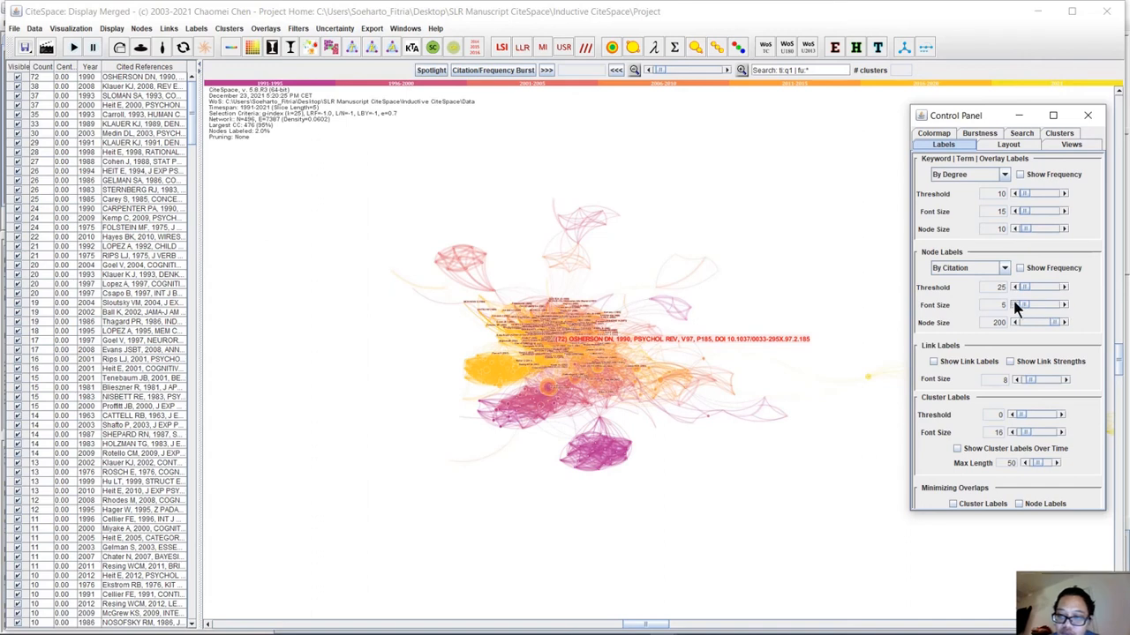
pyautogui.click(1014, 305)
pyautogui.click(1014, 304)
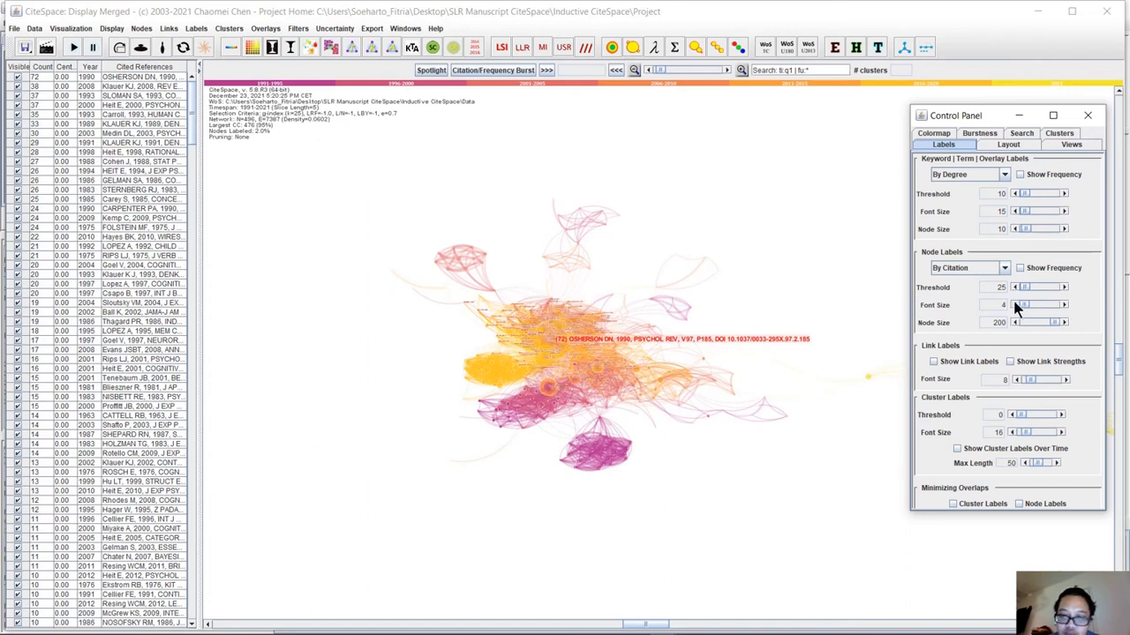
pyautogui.click(1015, 304)
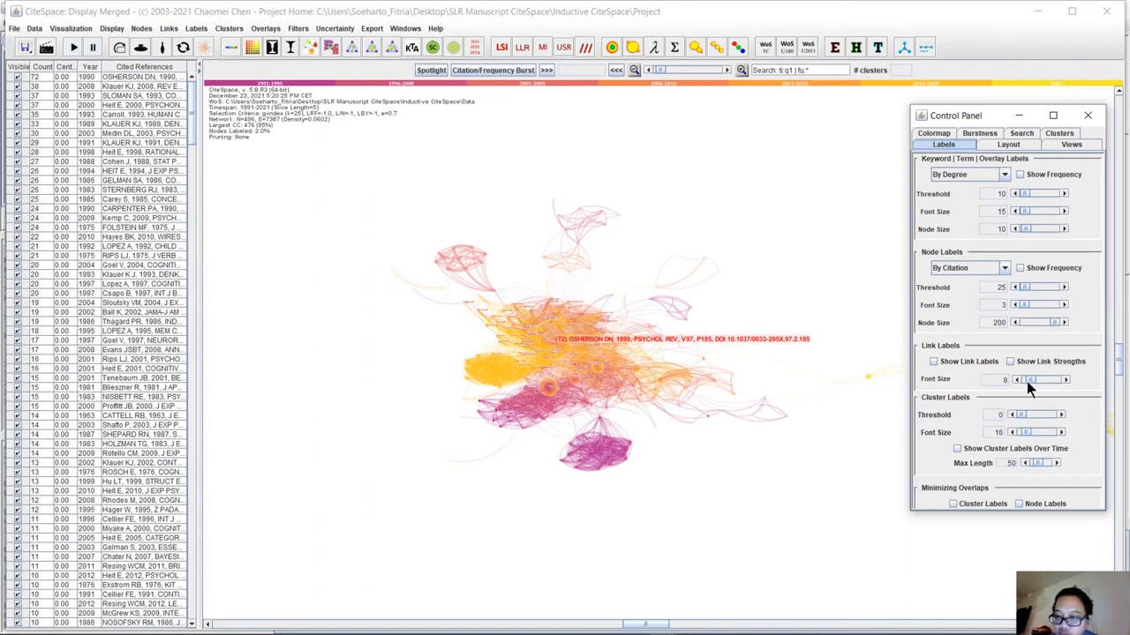
# Set the cluster label threshold to 10 and the node label font size to 6, trying a node size of 177 before restoring 200.
pyautogui.click(1058, 415)
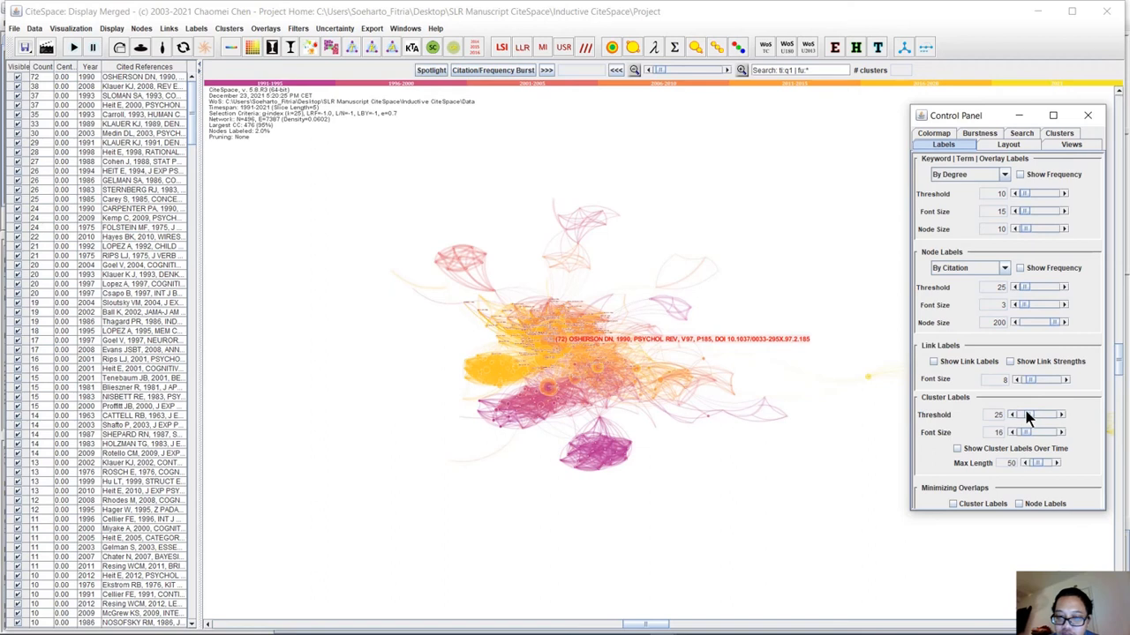
pyautogui.moveTo(1023, 412); pyautogui.dragTo(1020, 412)
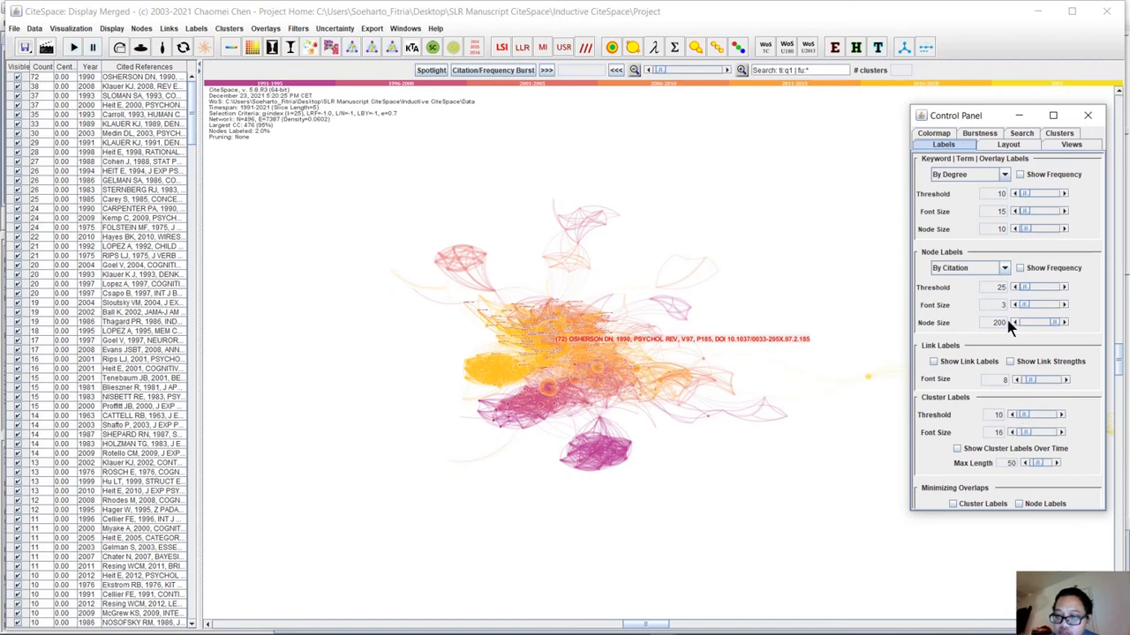
pyautogui.click(1064, 304)
pyautogui.click(1064, 305)
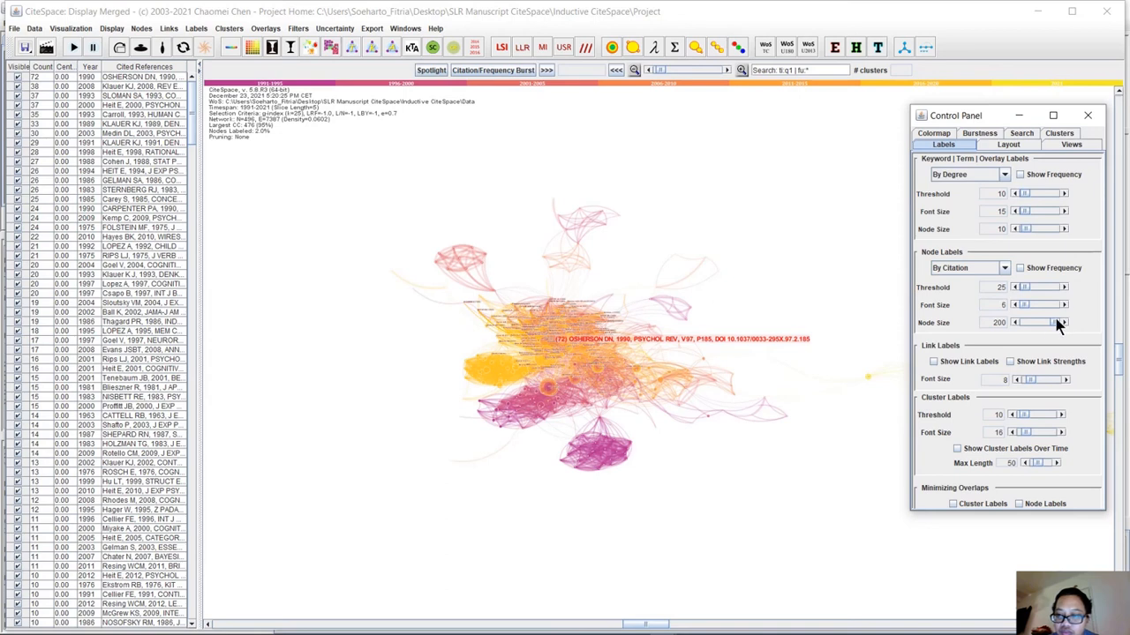
pyautogui.moveTo(1051, 323)
pyautogui.mouseDown()
pyautogui.moveTo(1023, 326)
pyautogui.moveTo(1051, 323)
pyautogui.mouseUp()
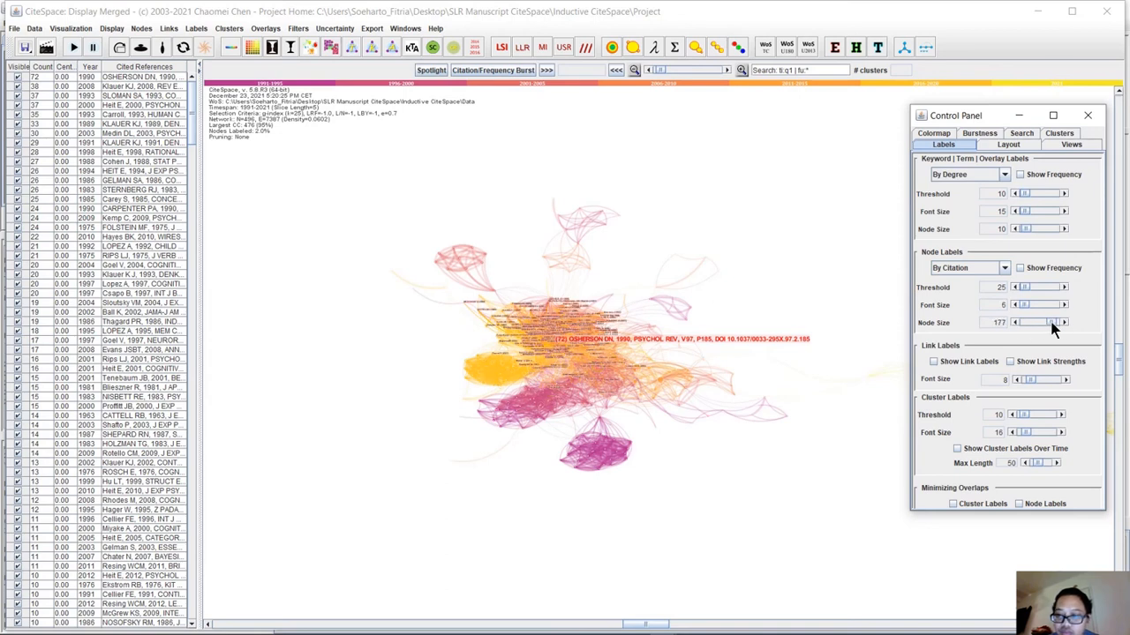
pyautogui.click(1052, 325)
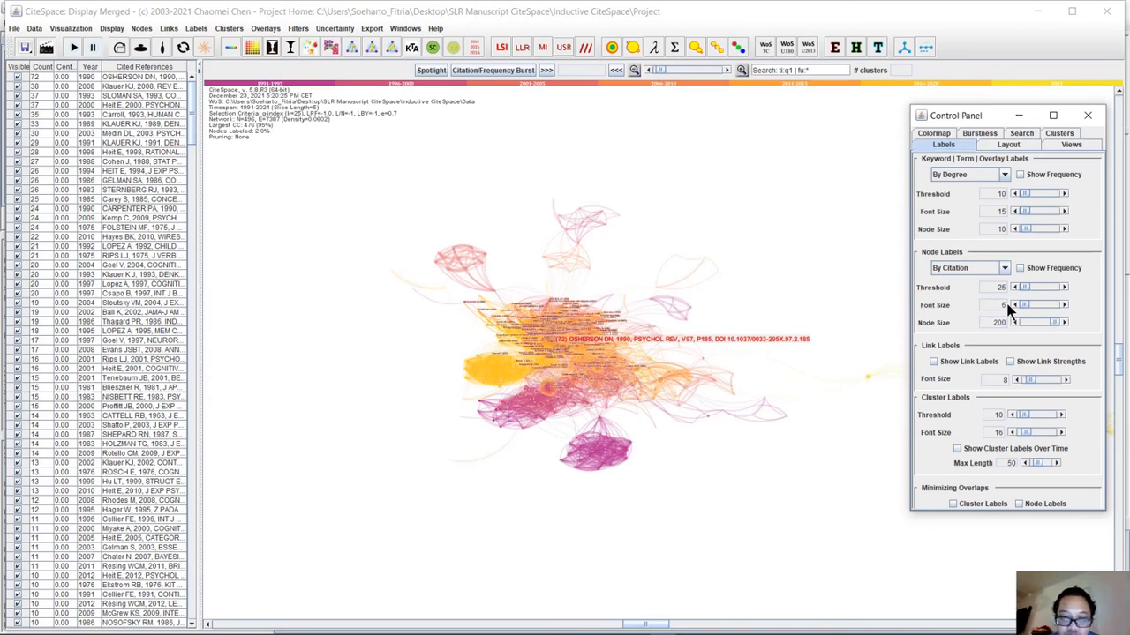
# Move the 1997 NEUROREPORT reference out of the central cluster to a spot just above it and clear the selection.
pyautogui.click(586, 338)
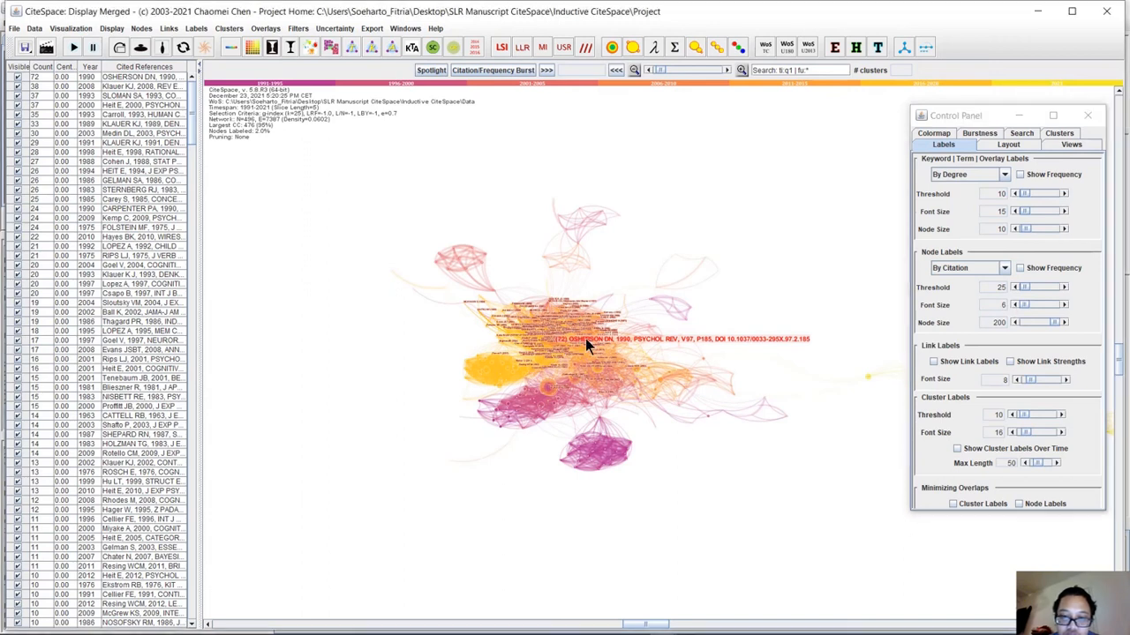
pyautogui.click(751, 144)
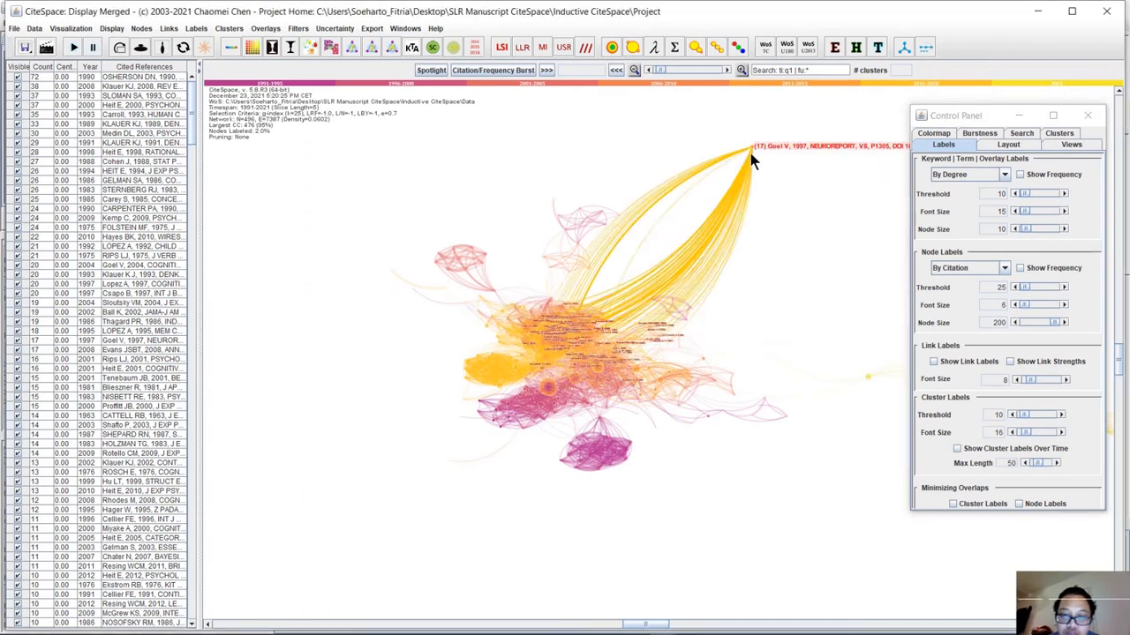
pyautogui.click(750, 149)
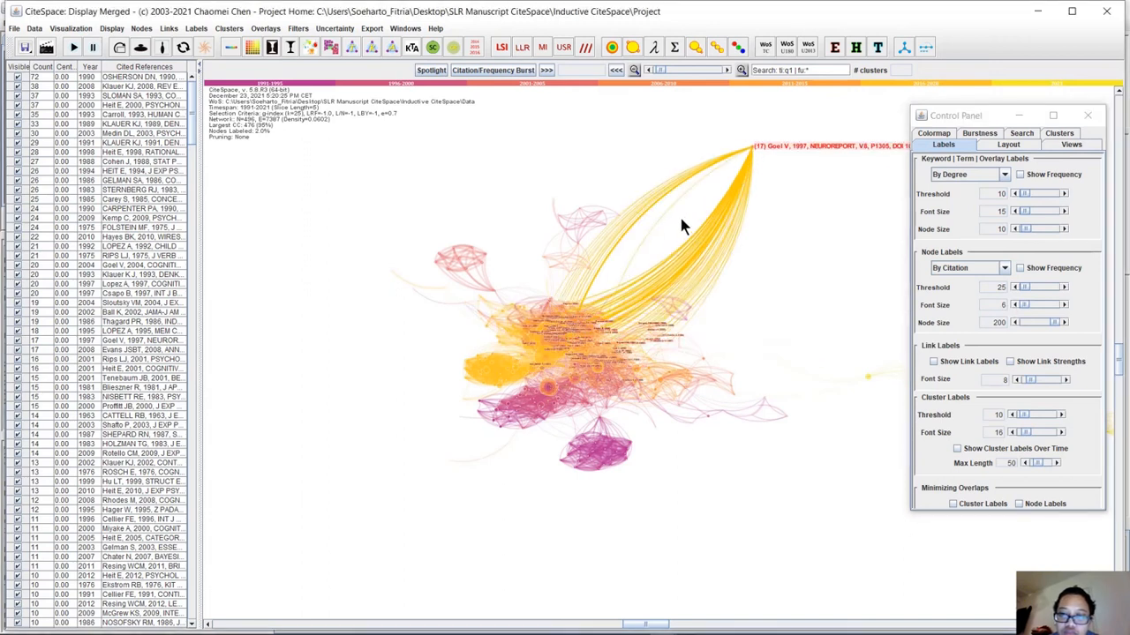
pyautogui.moveTo(652, 244); pyautogui.dragTo(618, 261)
pyautogui.click(522, 402)
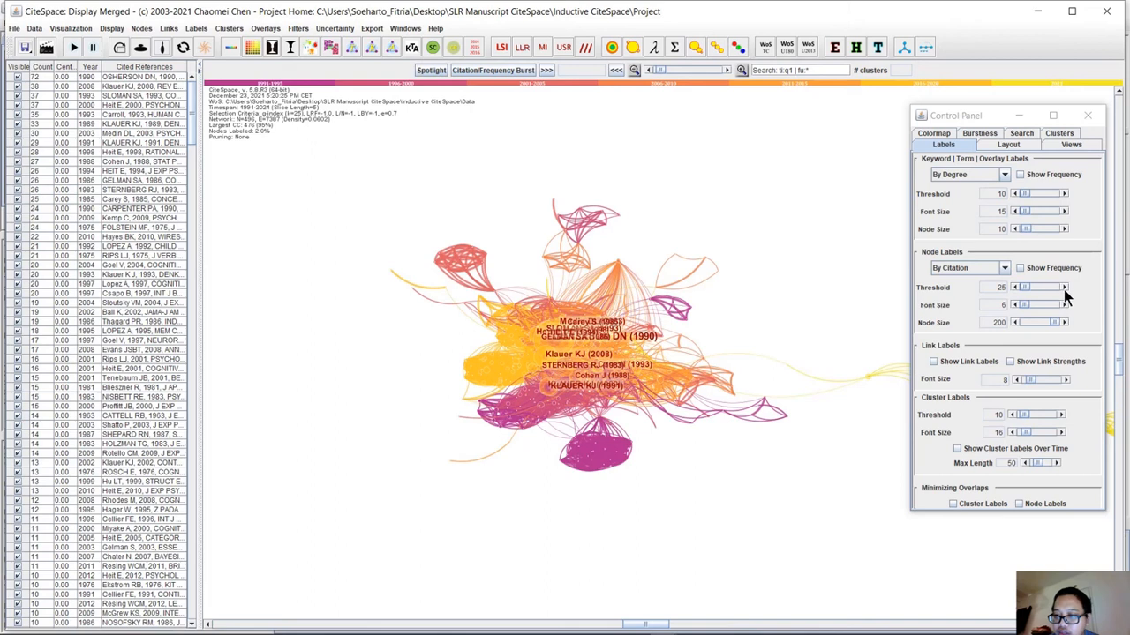
# Set the node label threshold to 23 and the node label font size to 7 after trying 8.
pyautogui.click(1015, 287)
pyautogui.click(1015, 289)
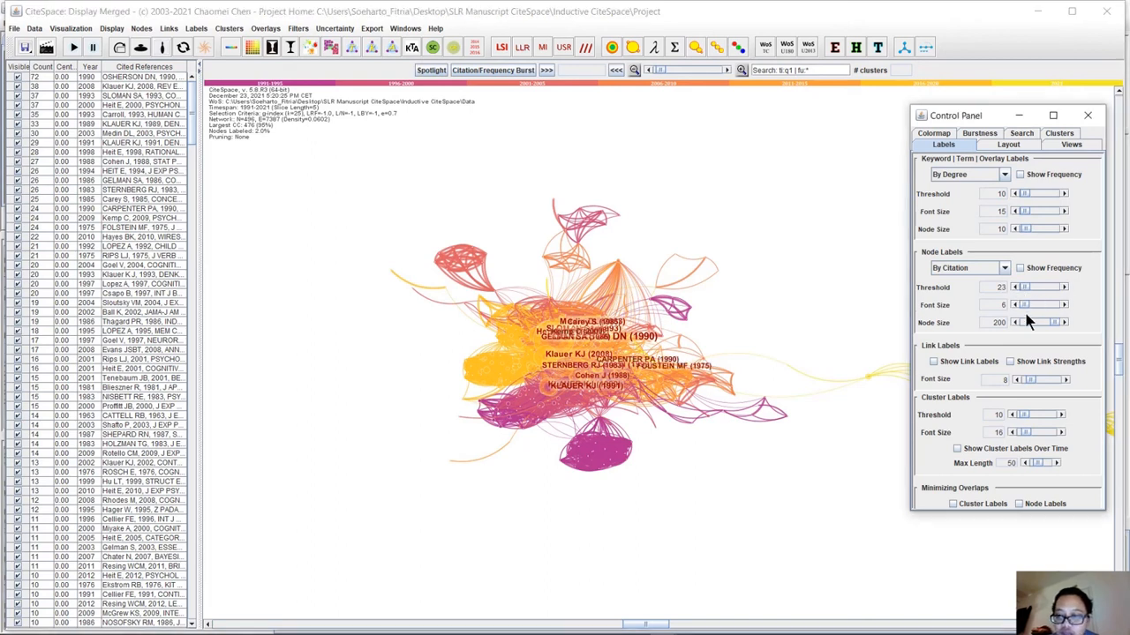
pyautogui.click(1063, 305)
pyautogui.click(1063, 305)
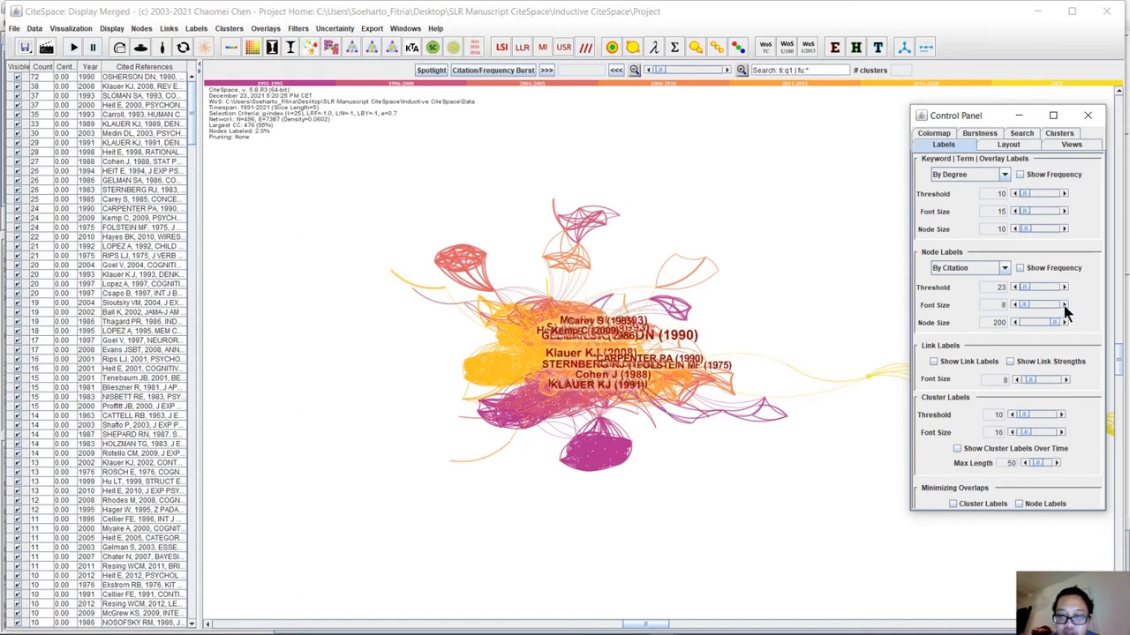
pyautogui.click(1015, 306)
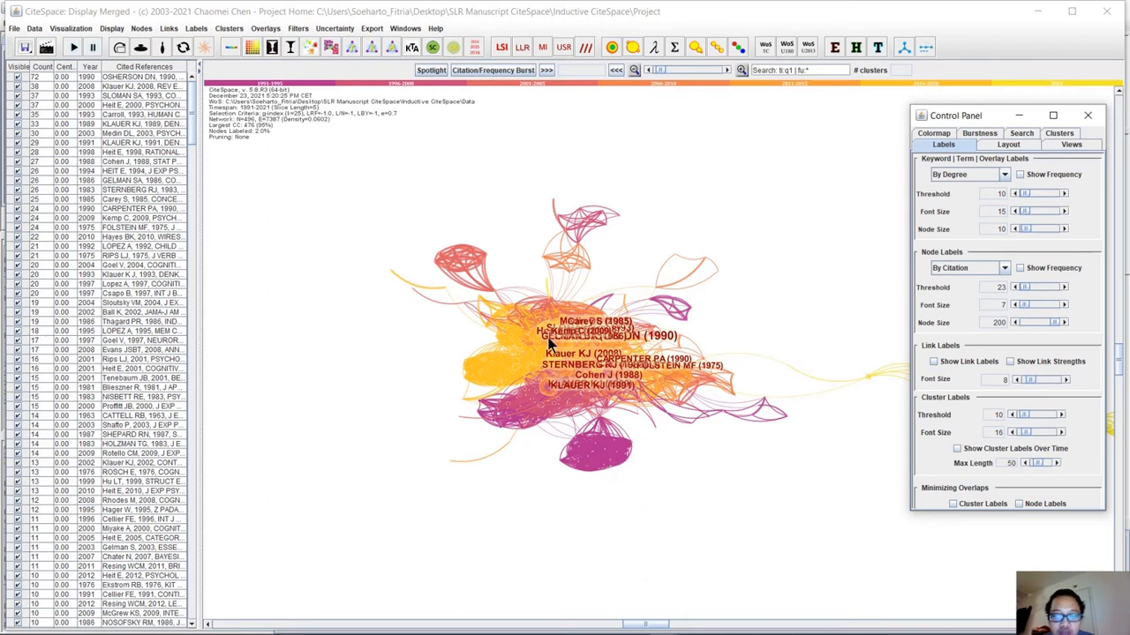
# Highlight a reference in the yellow cluster and try moving the largest node, the 1990 PSYCHOL REV reference, to the network's lower left.
pyautogui.click(488, 374)
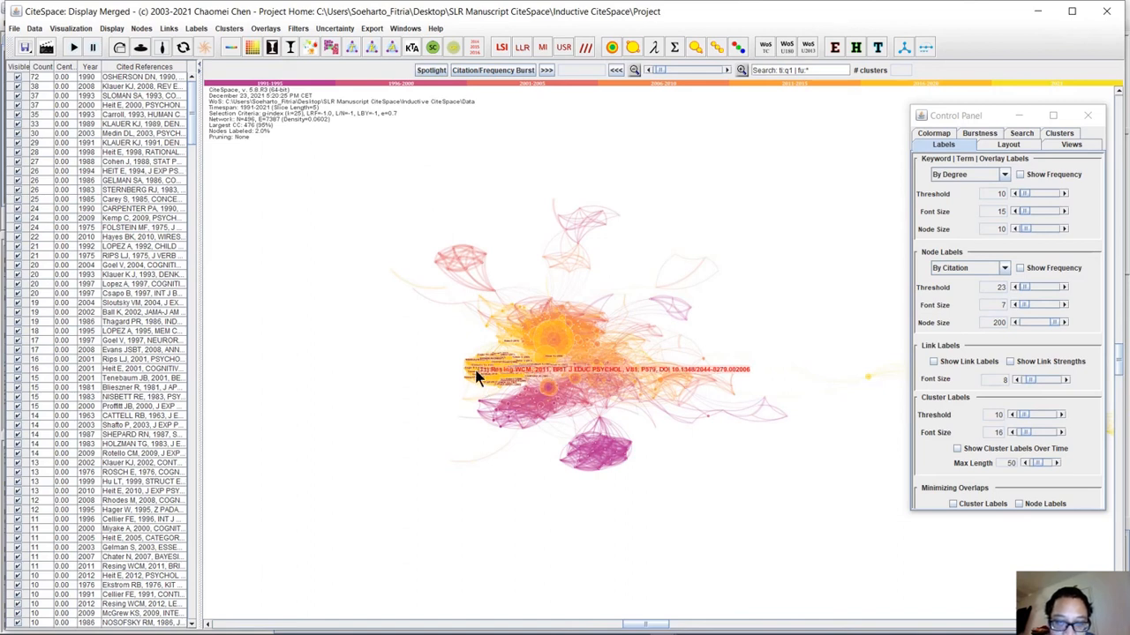
pyautogui.click(554, 340)
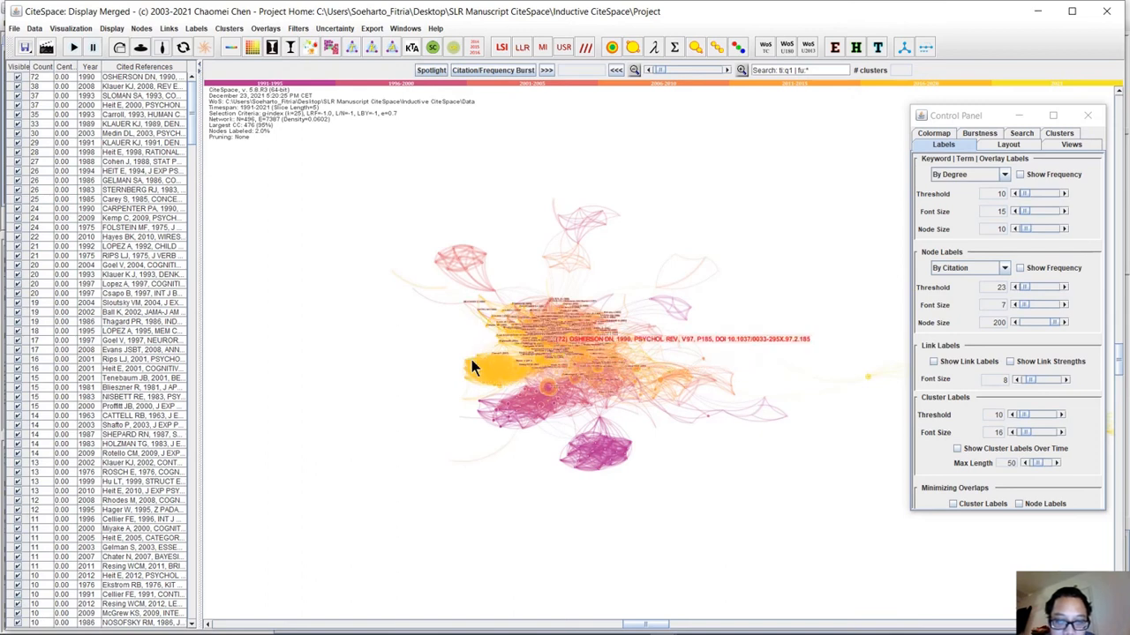
pyautogui.moveTo(554, 340); pyautogui.dragTo(357, 422)
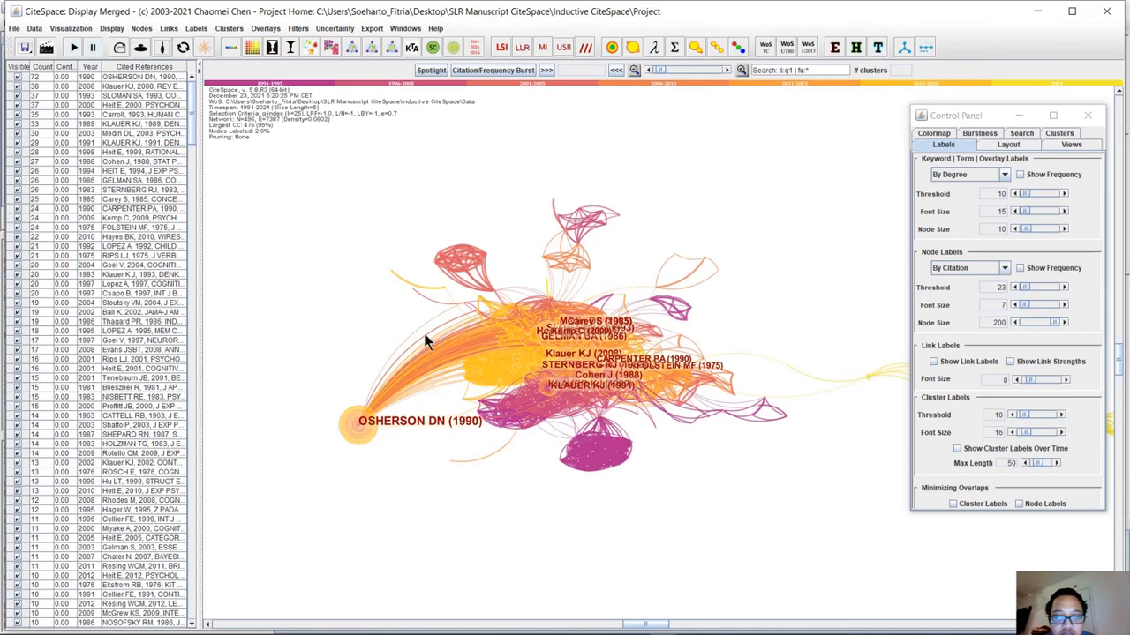
pyautogui.moveTo(528, 342); pyautogui.dragTo(533, 348)
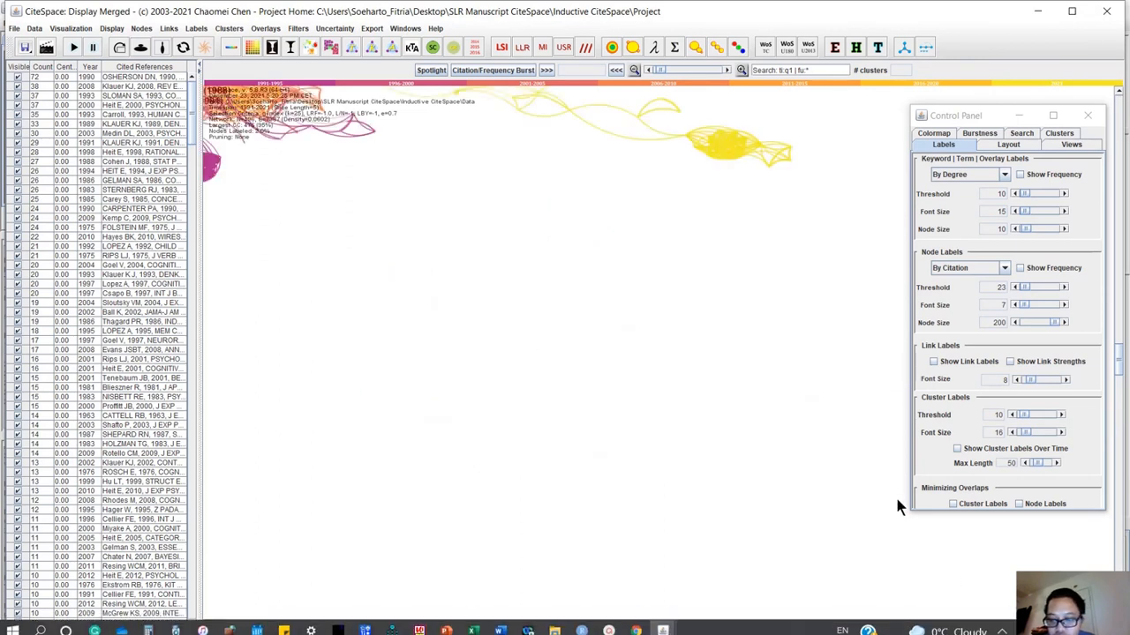
# Highlight a reference in the central cluster and move the 1990 PSYCHOL REV node to the network's upper right, clear of the crowded core.
pyautogui.moveTo(650, 626); pyautogui.dragTo(420, 628)
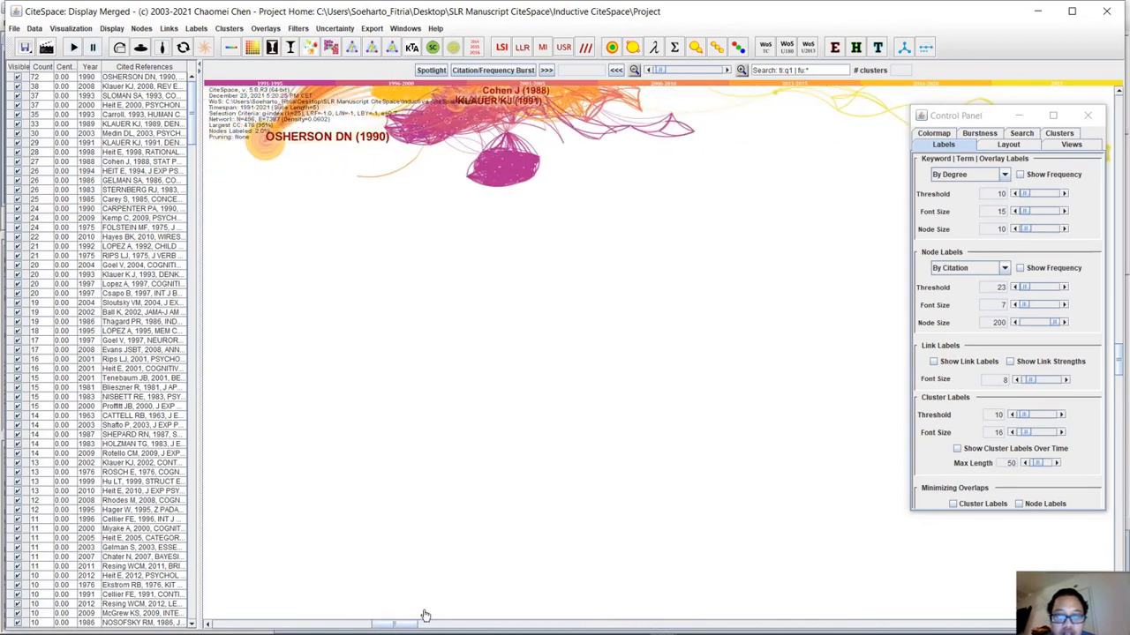
pyautogui.moveTo(1121, 360); pyautogui.dragTo(1121, 151)
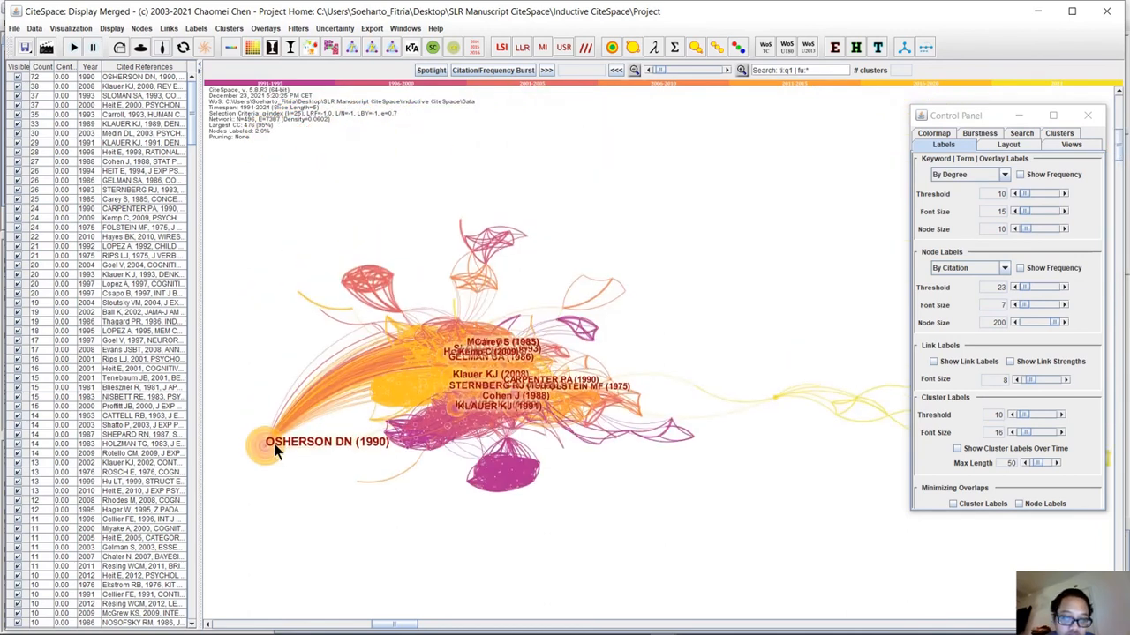
pyautogui.click(480, 388)
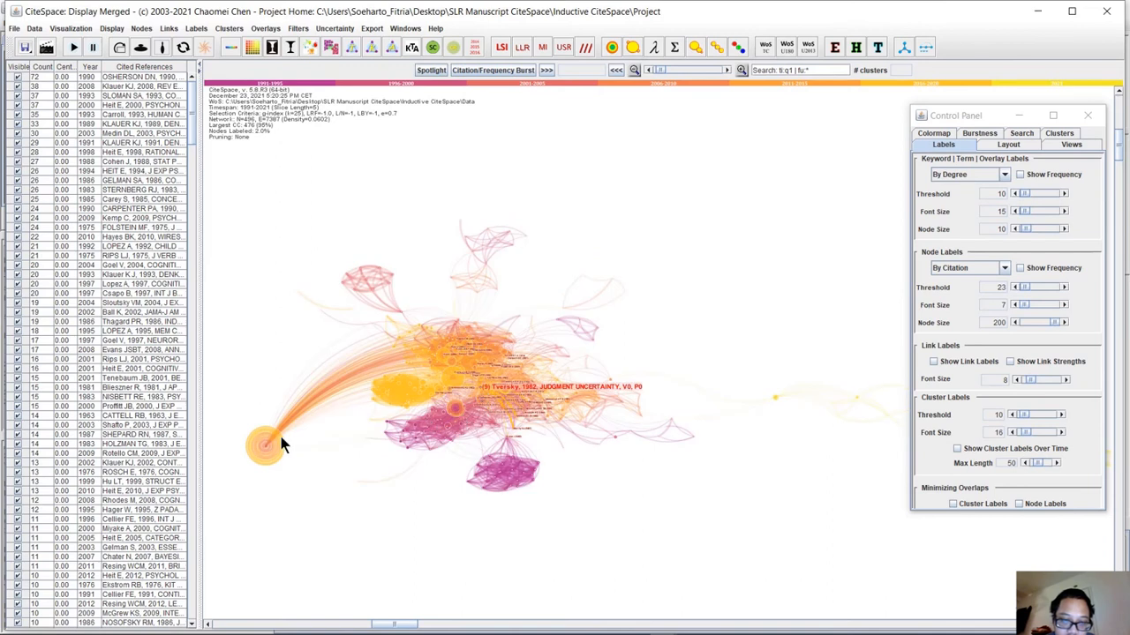
pyautogui.moveTo(327, 403); pyautogui.dragTo(419, 325)
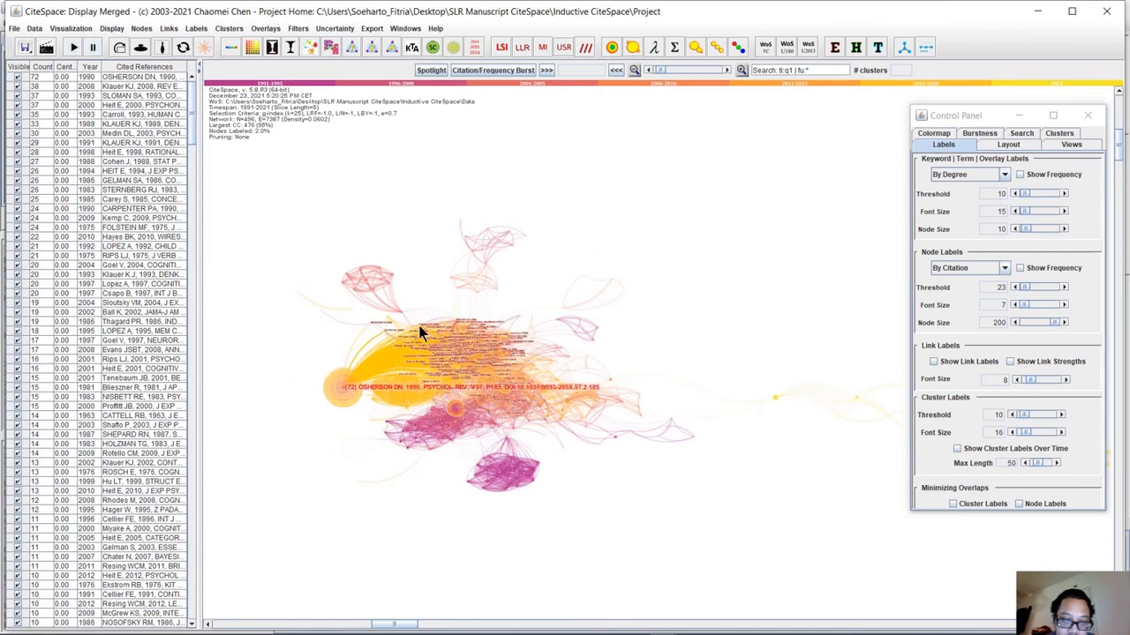
pyautogui.moveTo(498, 302); pyautogui.dragTo(548, 282)
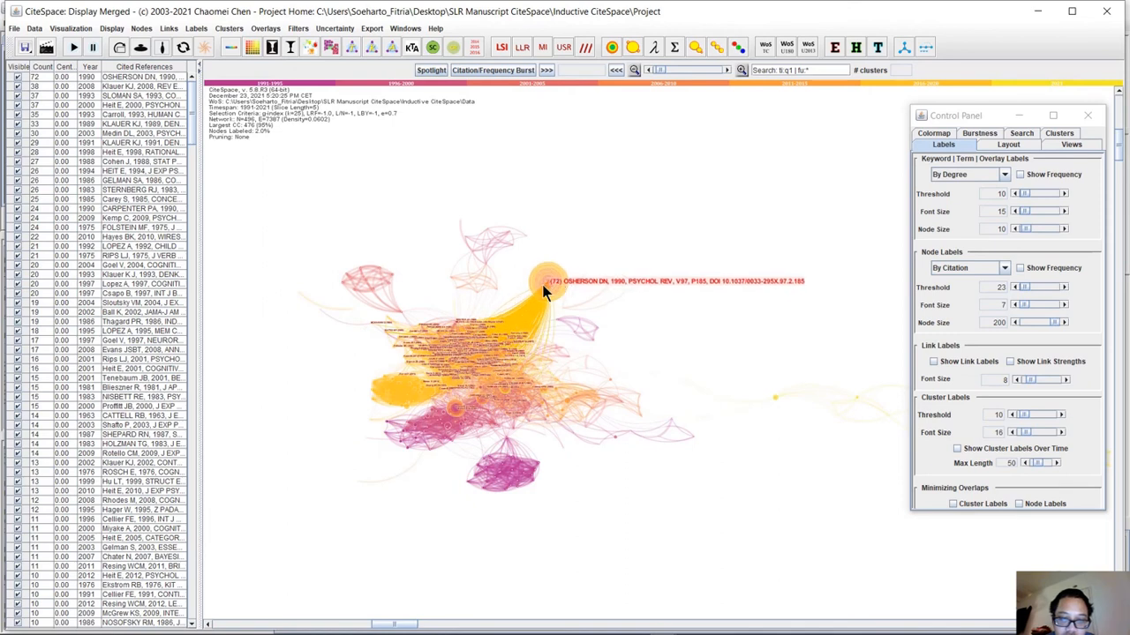
pyautogui.click(642, 353)
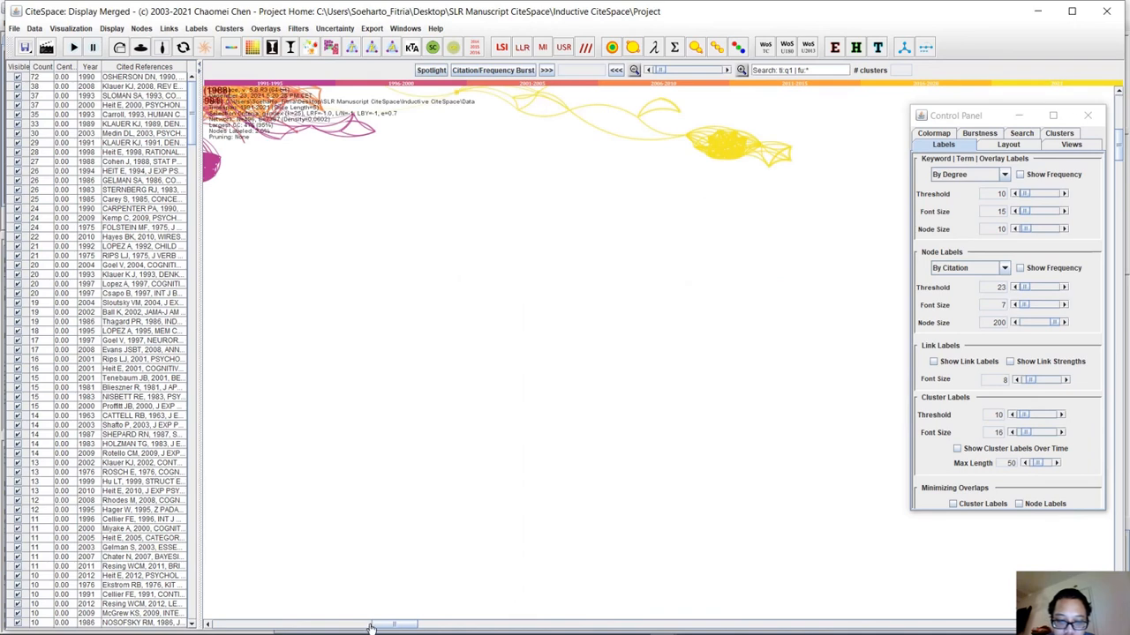
# Bring the whole network back into view near the middle of the display to examine the rearranged labels.
pyautogui.click(343, 625)
pyautogui.click(342, 625)
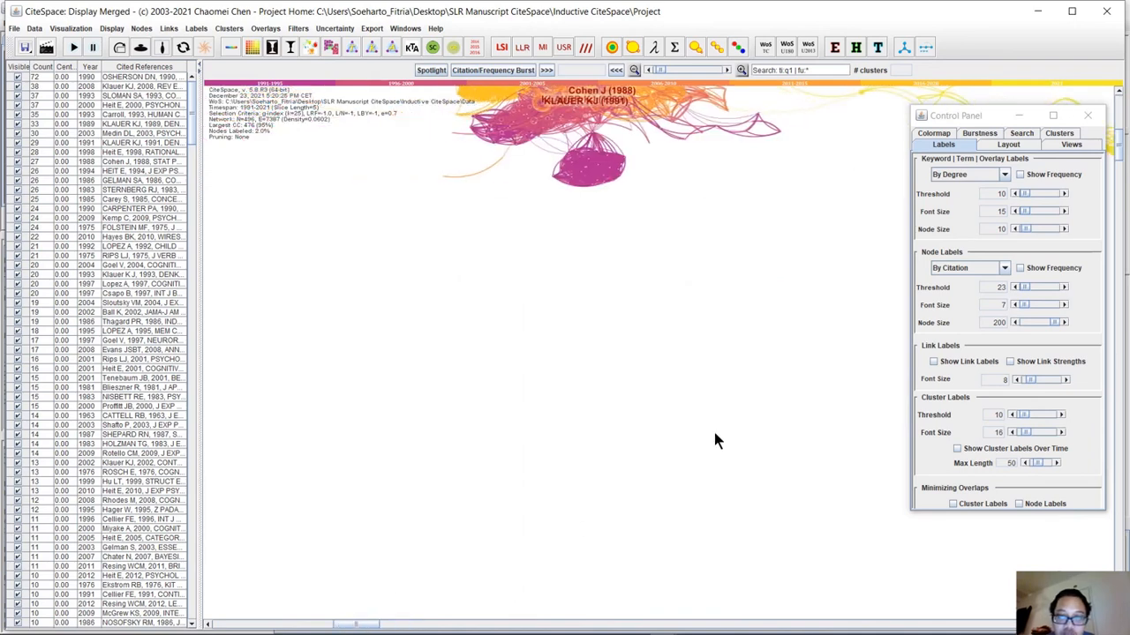
pyautogui.click(1119, 141)
pyautogui.moveTo(1121, 141); pyautogui.dragTo(1121, 139)
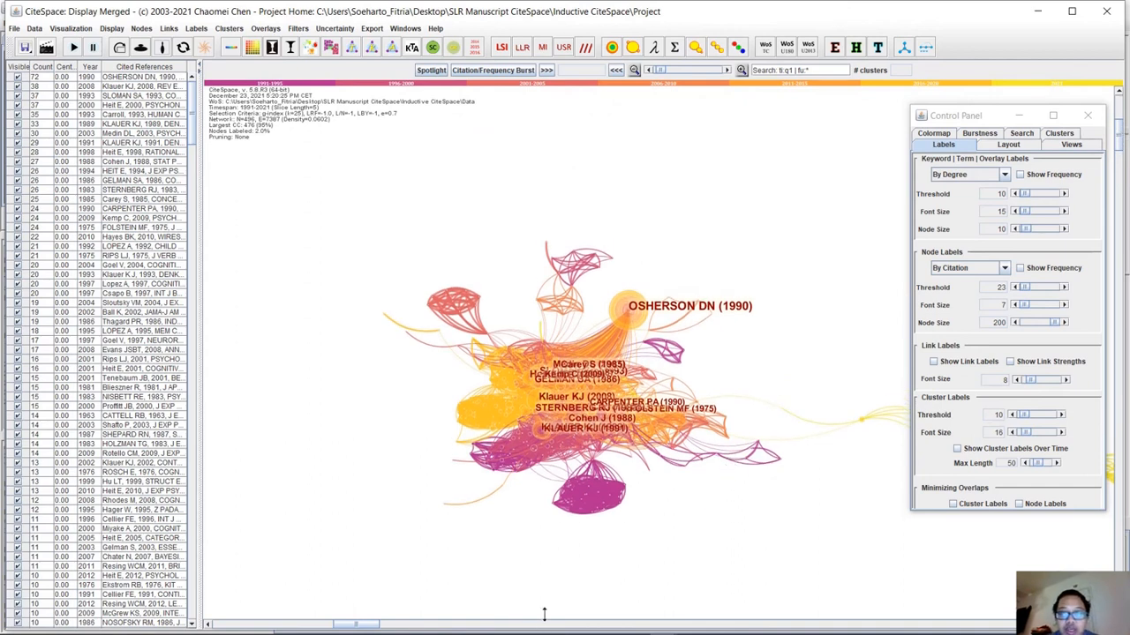
pyautogui.click(244, 140)
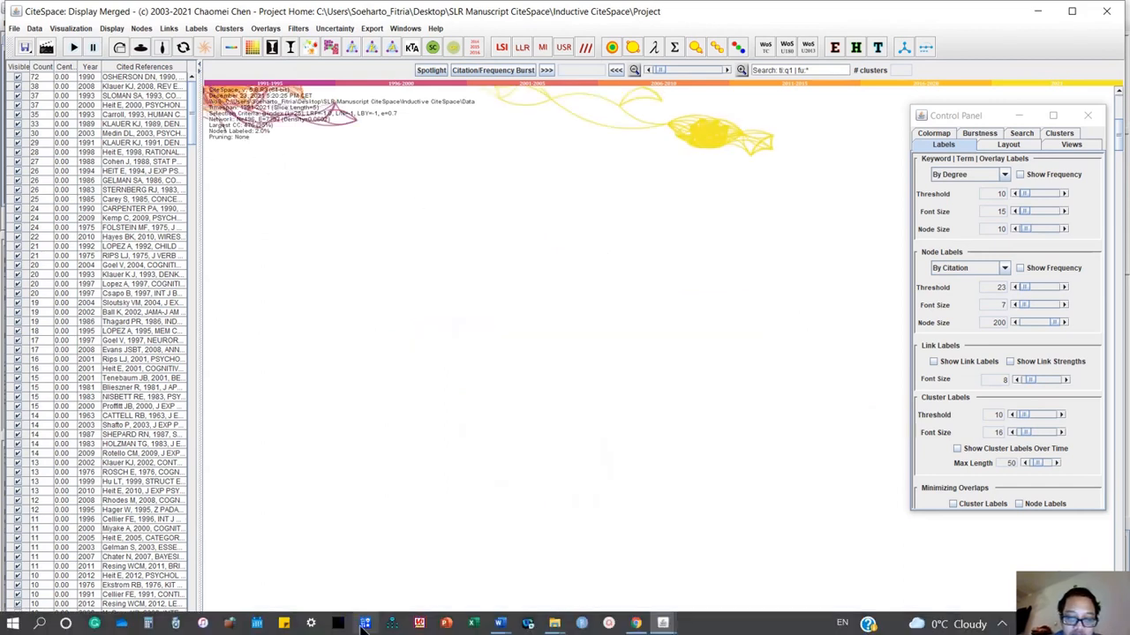
pyautogui.moveTo(364, 625); pyautogui.dragTo(341, 625)
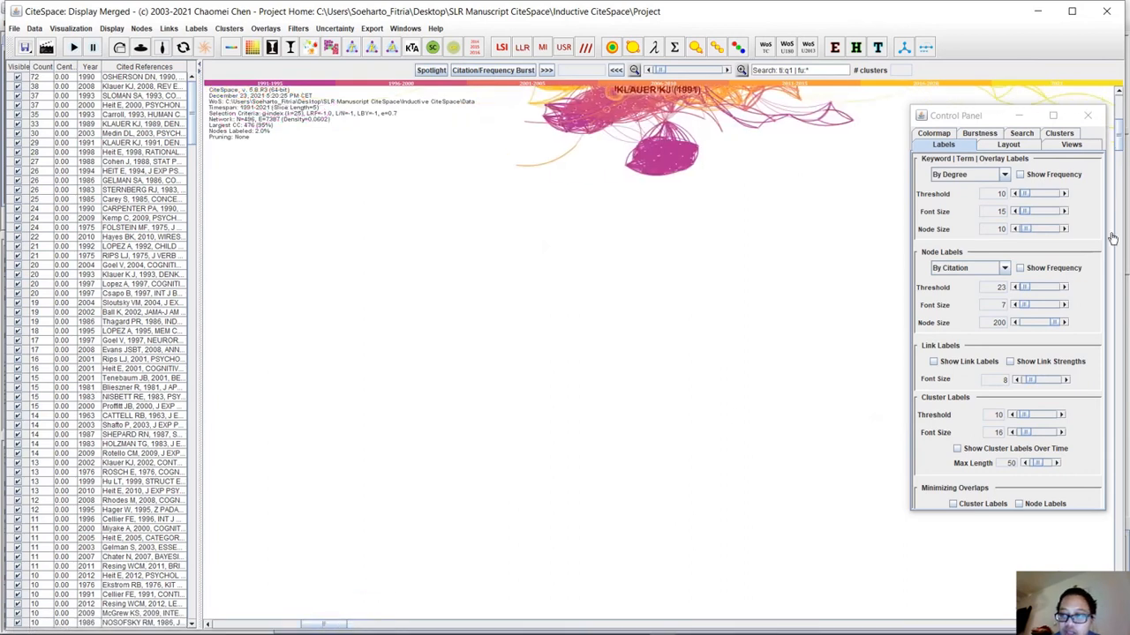
pyautogui.click(1119, 123)
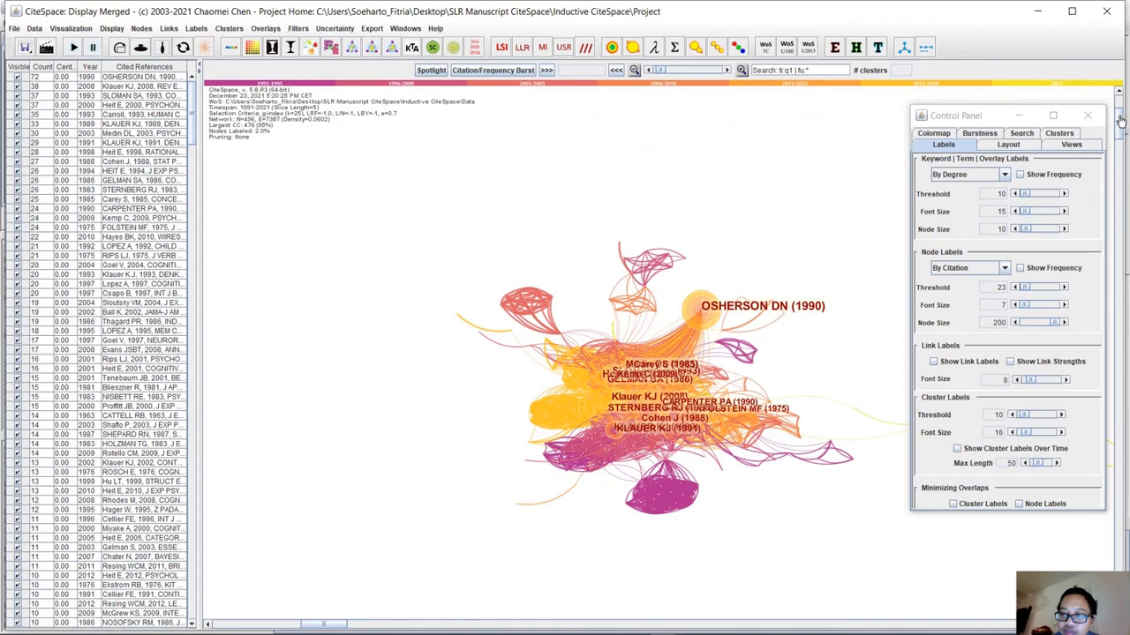
# Minimize the Control Panel and reposition the network so both the dense core and the far yellow cluster fit in the display.
pyautogui.moveTo(1119, 118); pyautogui.dragTo(1119, 119)
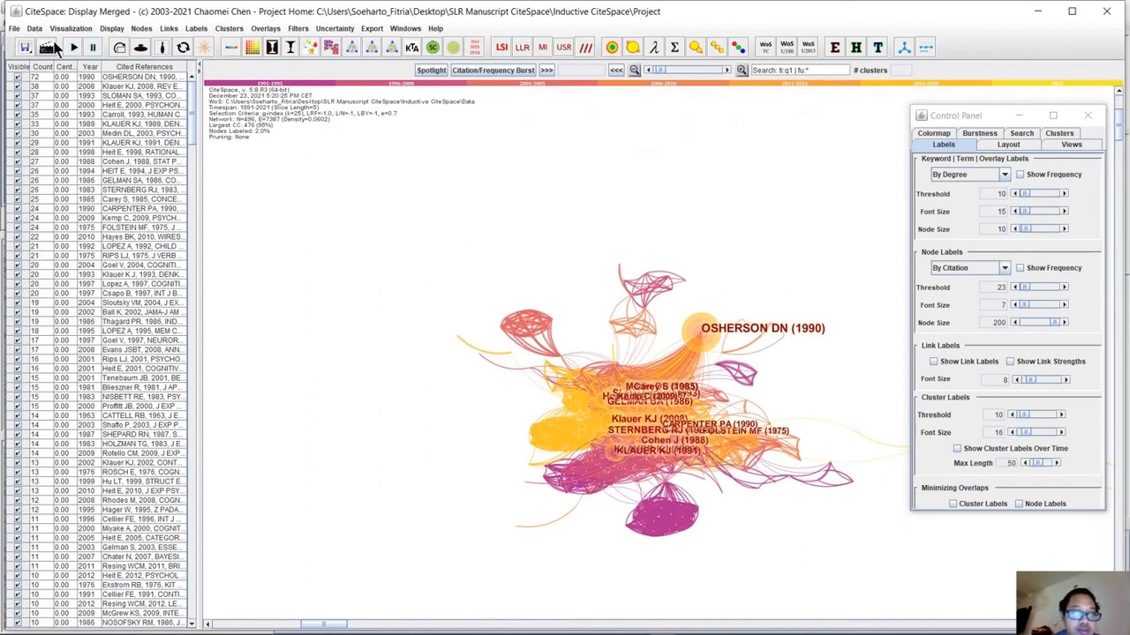
pyautogui.click(1019, 114)
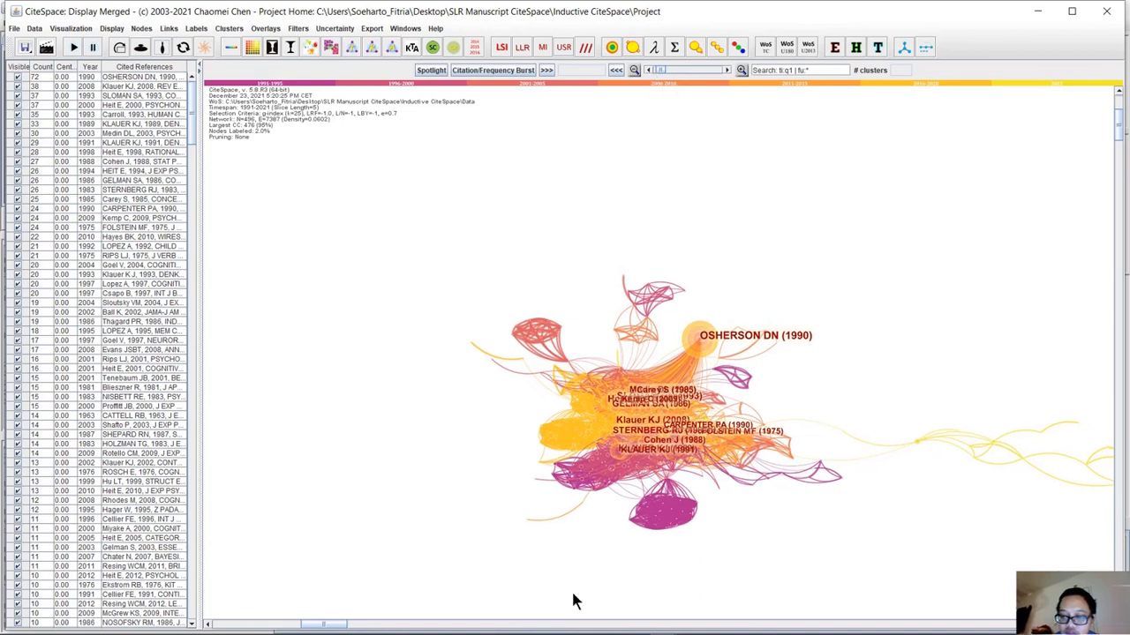
pyautogui.moveTo(327, 624); pyautogui.dragTo(390, 628)
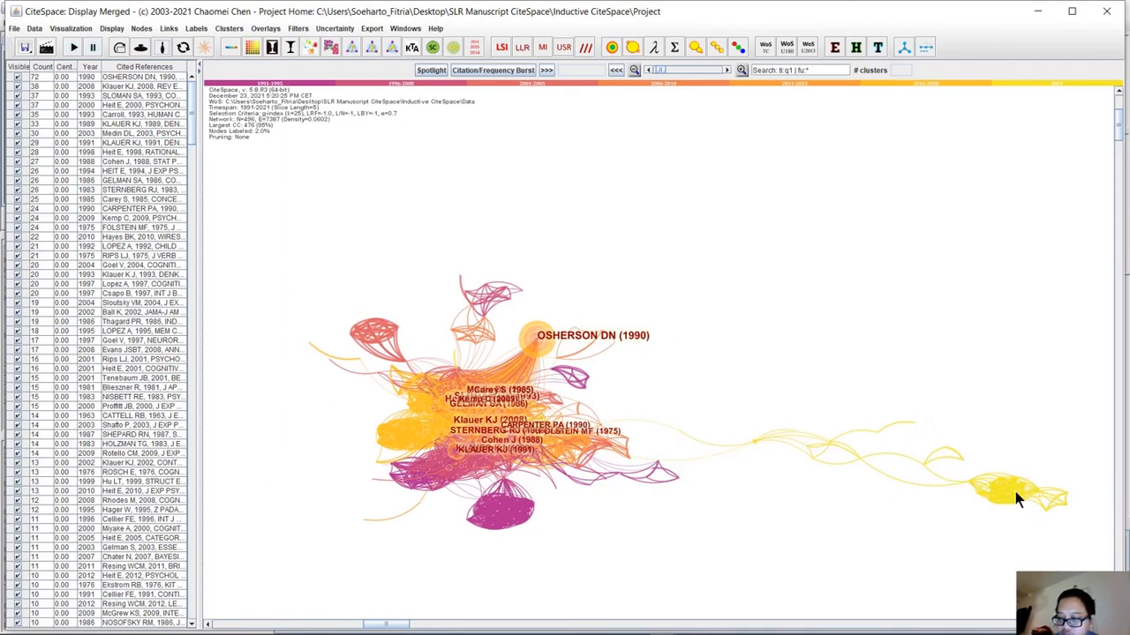
pyautogui.click(1016, 494)
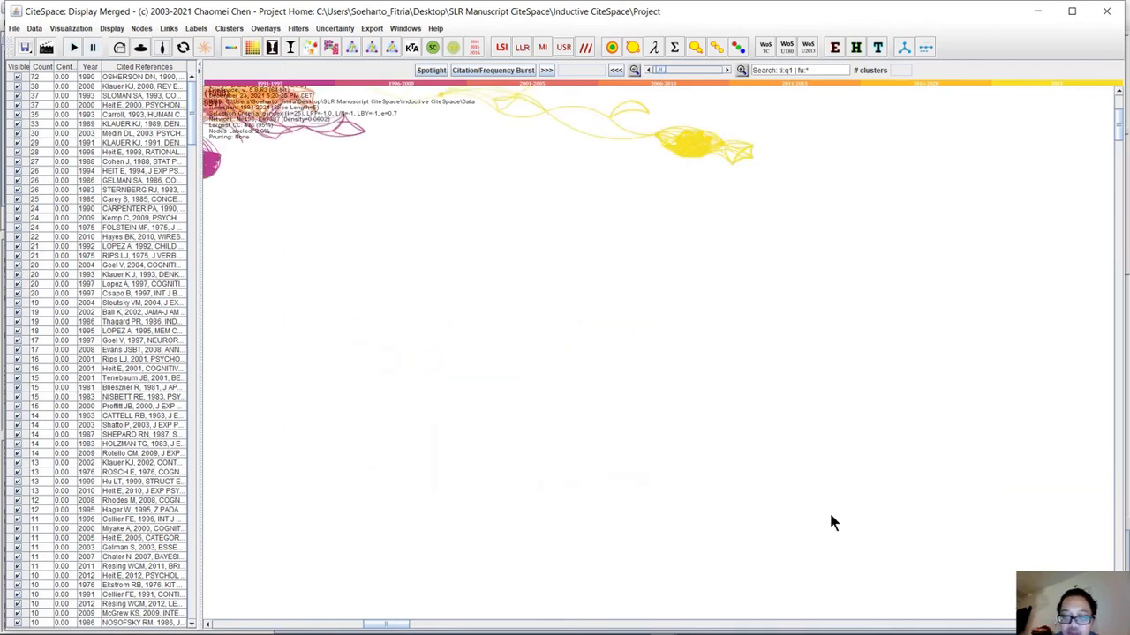
pyautogui.moveTo(391, 626); pyautogui.dragTo(371, 626)
pyautogui.moveTo(1123, 128); pyautogui.dragTo(1120, 116)
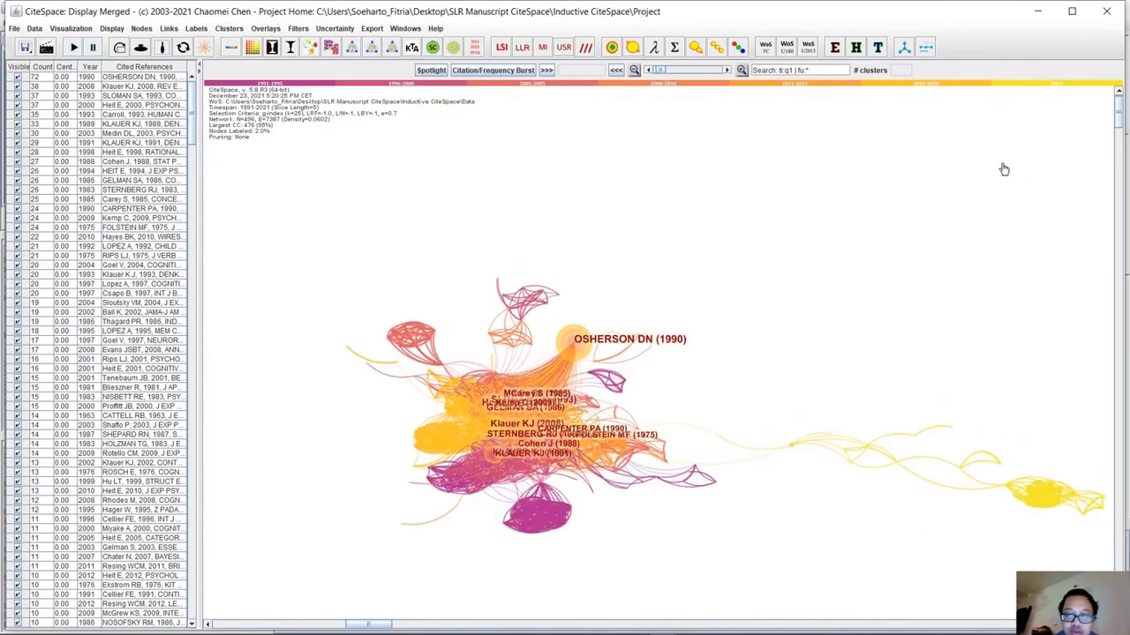
# Save the current network display as the PNG image DCA_v496e7387.png in the Project folder with a transparent background.
pyautogui.click(48, 49)
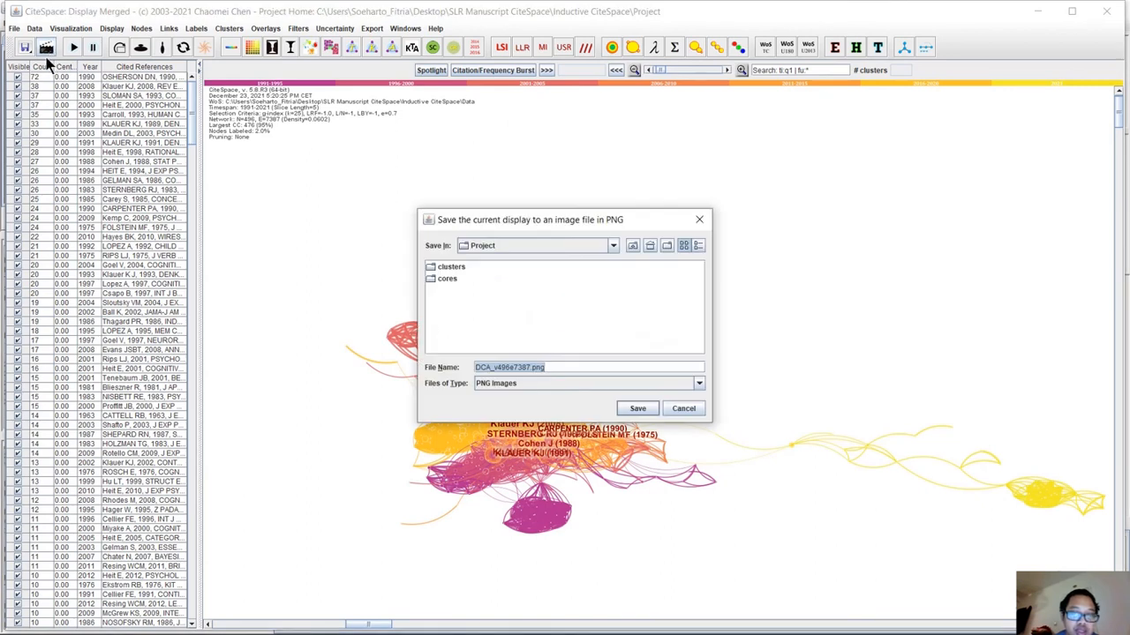
pyautogui.click(642, 410)
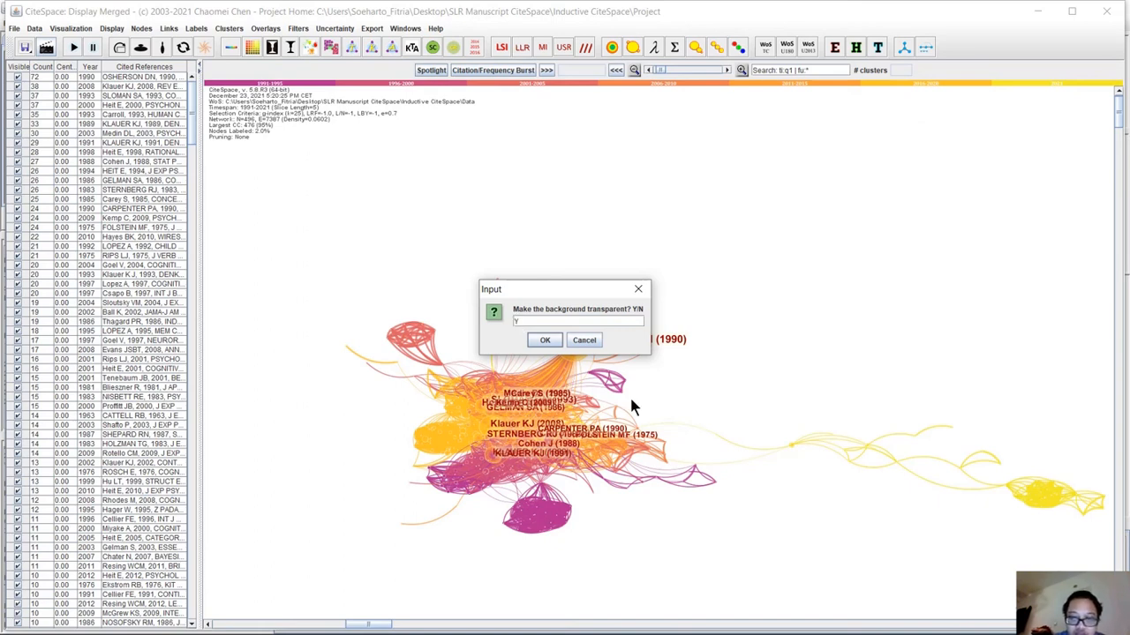
pyautogui.click(545, 342)
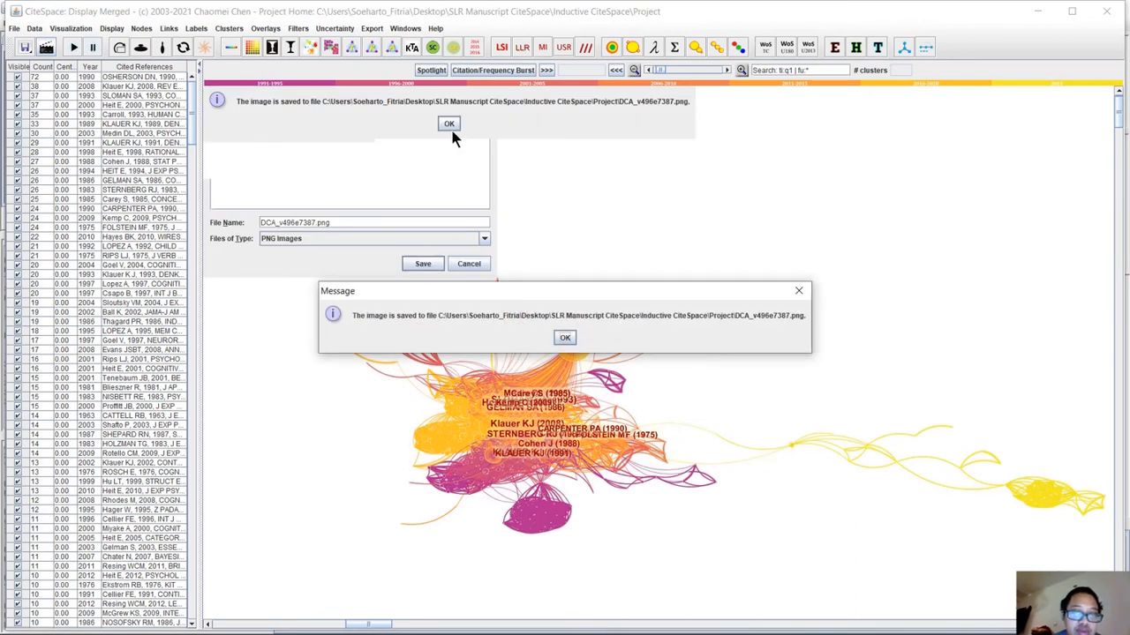
pyautogui.click(565, 339)
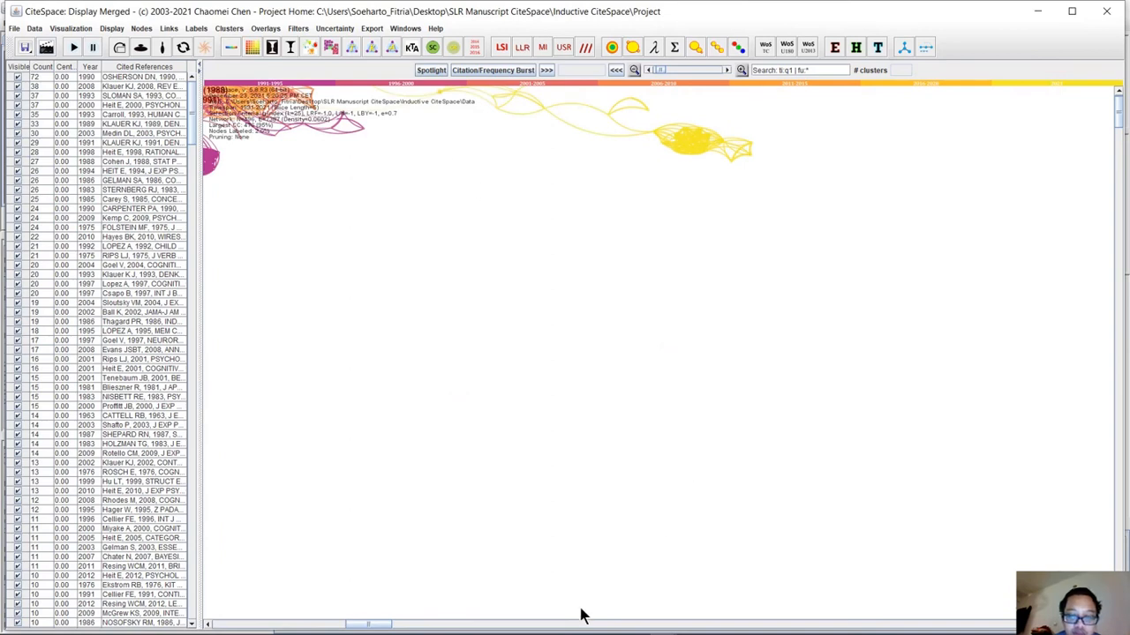
# Bring the network back into view, choose LLR, and compute the node centrality of the cited references.
pyautogui.moveTo(380, 626)
pyautogui.mouseDown()
pyautogui.moveTo(368, 628)
pyautogui.moveTo(385, 628)
pyautogui.mouseUp()
pyautogui.moveTo(1119, 121); pyautogui.dragTo(1120, 107)
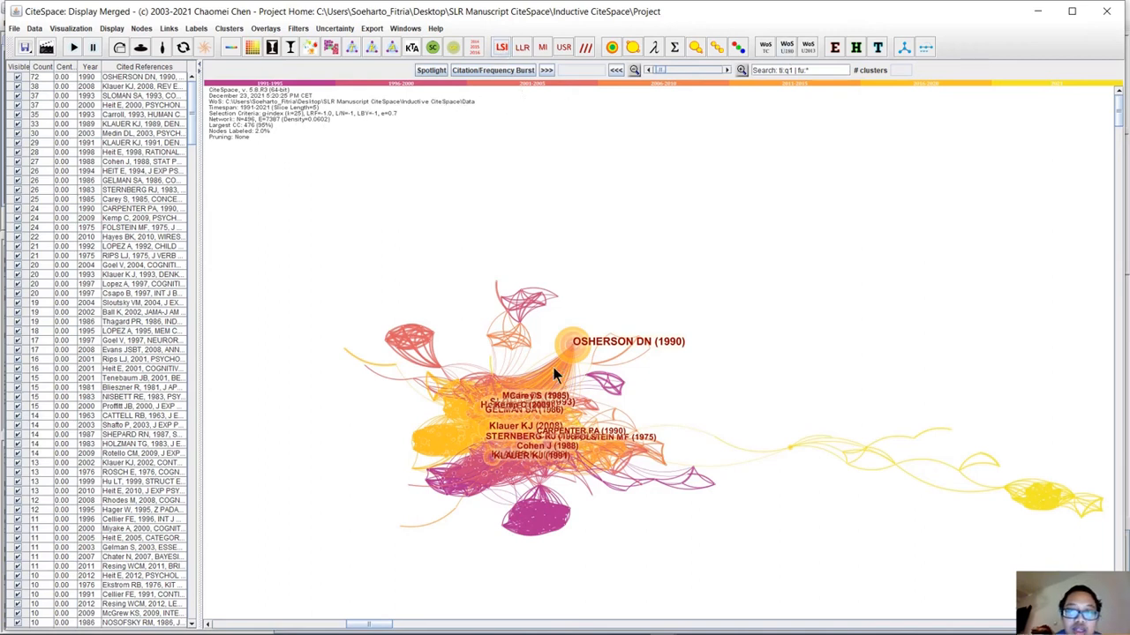
pyautogui.click(522, 48)
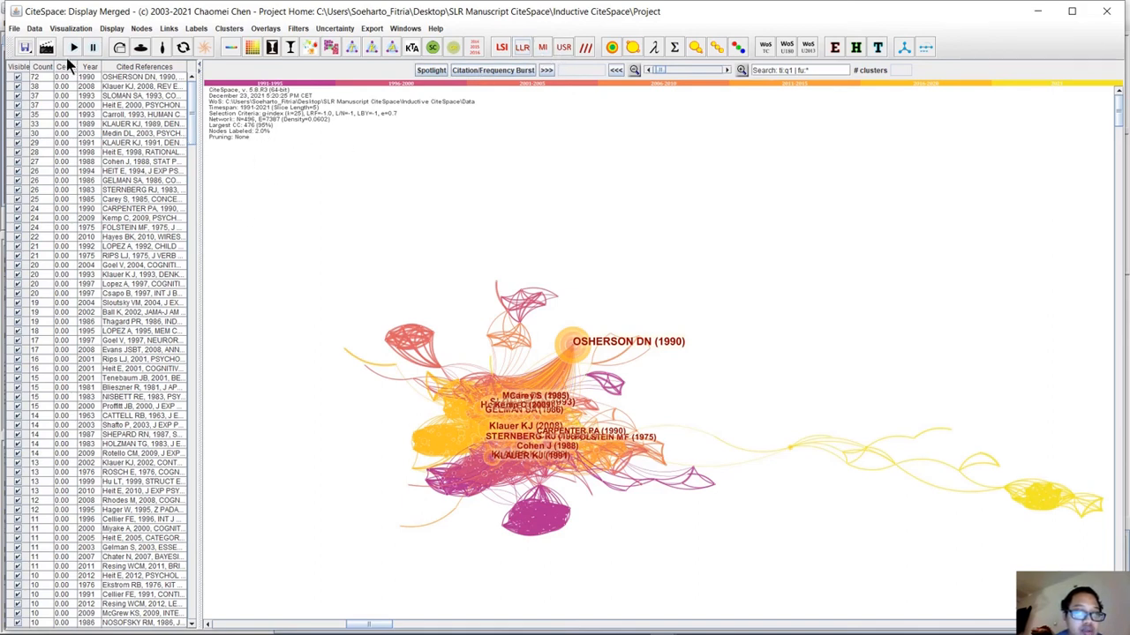
pyautogui.click(141, 28)
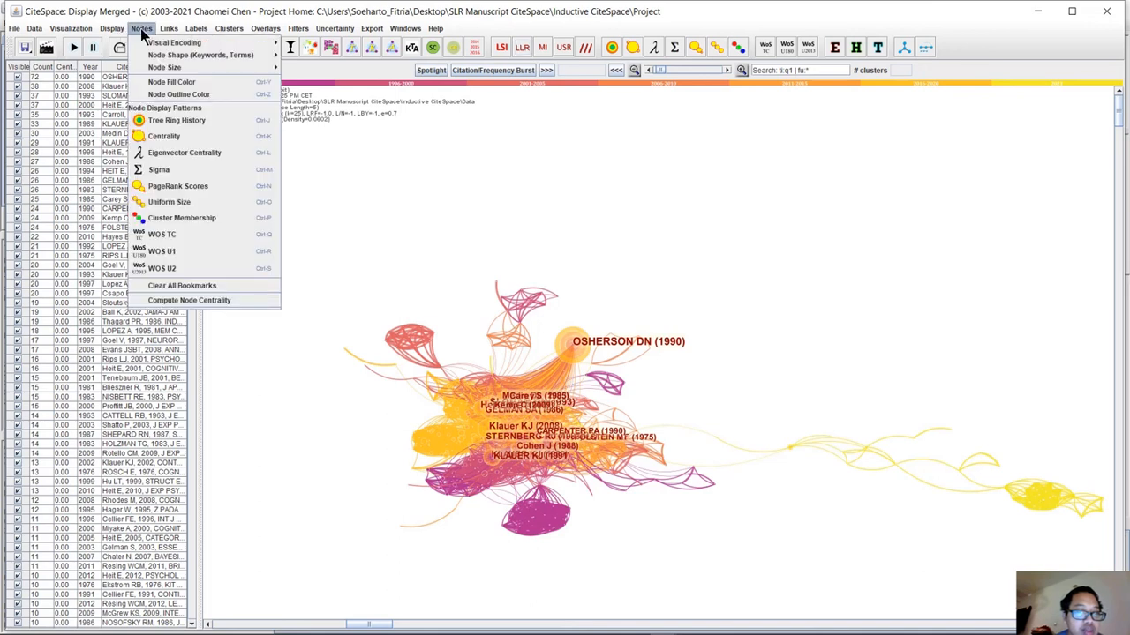
pyautogui.click(223, 298)
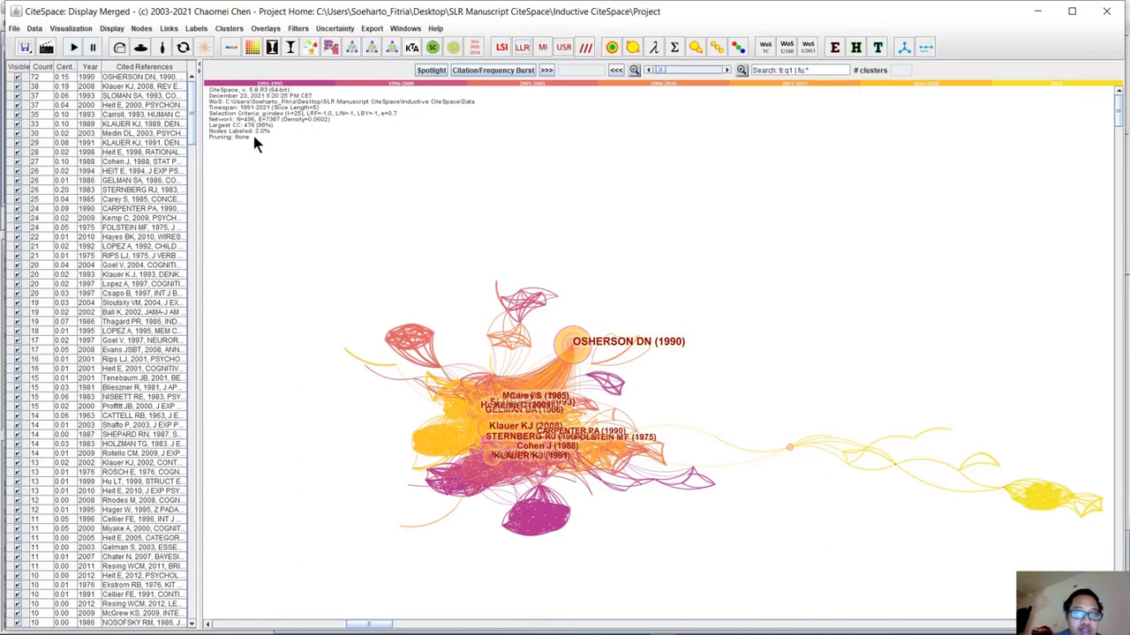
# Open the network summary table of the cited references and maximize its window.
pyautogui.click(372, 28)
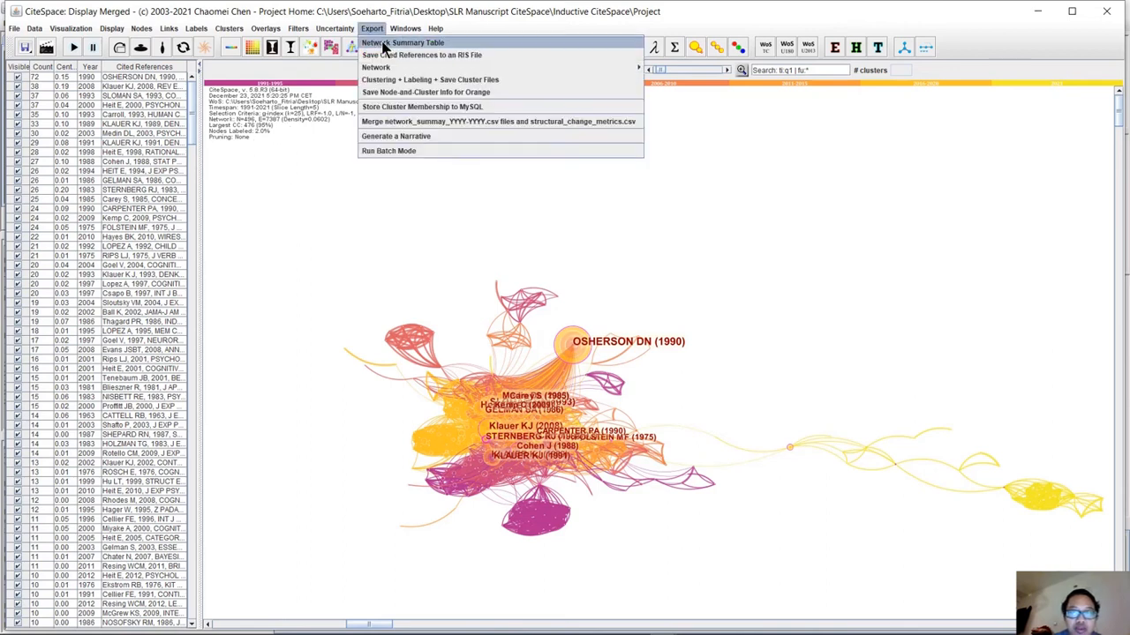
pyautogui.click(386, 44)
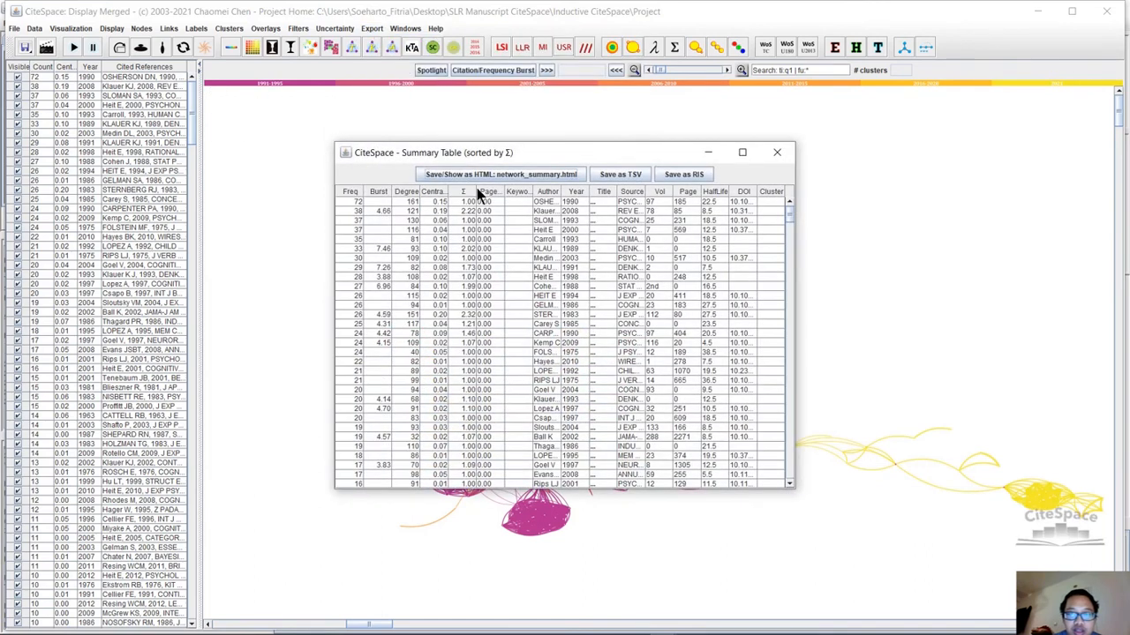
pyautogui.click(744, 153)
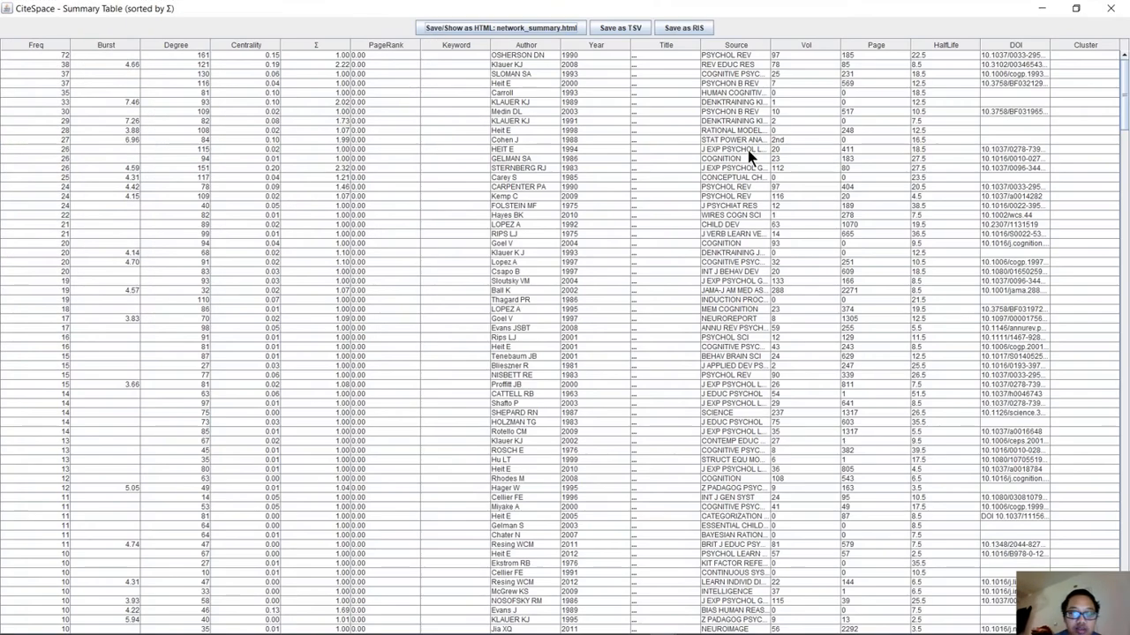
# Sort the summary table by burst strength in descending order to review the strongest bursts.
pyautogui.doubleClick(32, 55)
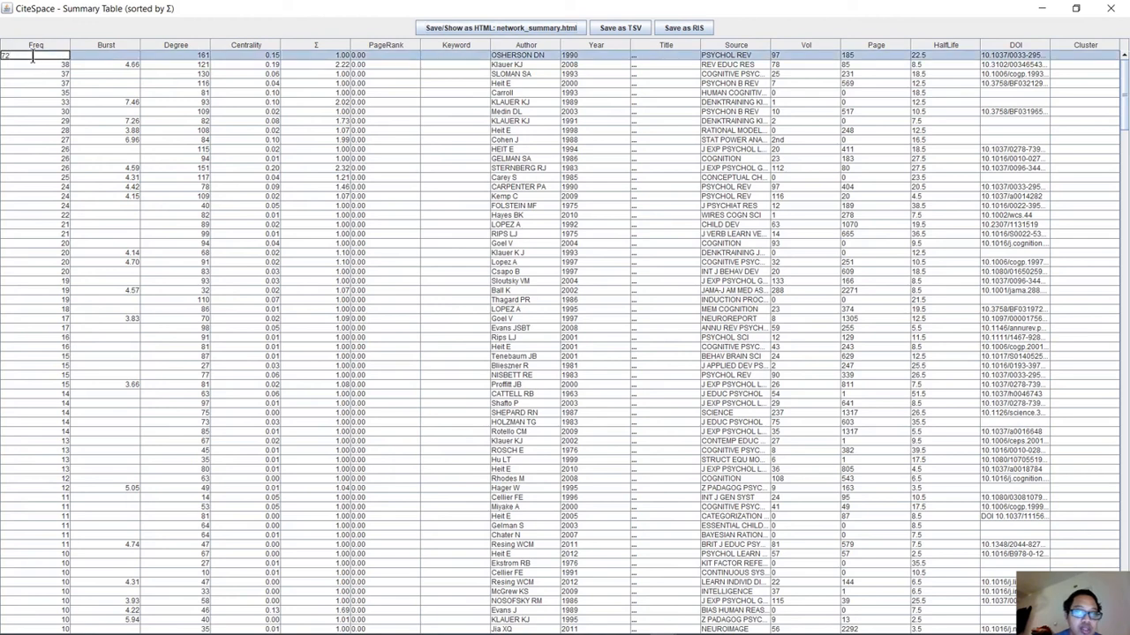
pyautogui.click(47, 83)
pyautogui.click(118, 56)
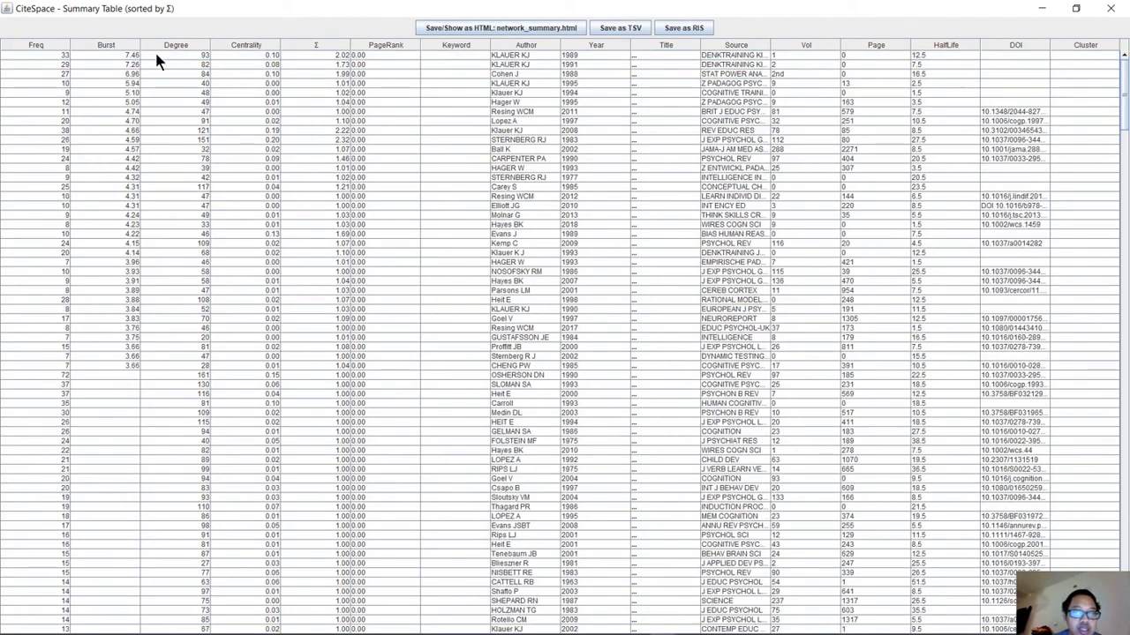
# Sort the summary table by frequency in descending order and widen the Source column to show the full source names.
pyautogui.doubleClick(60, 66)
pyautogui.click(39, 93)
pyautogui.click(41, 47)
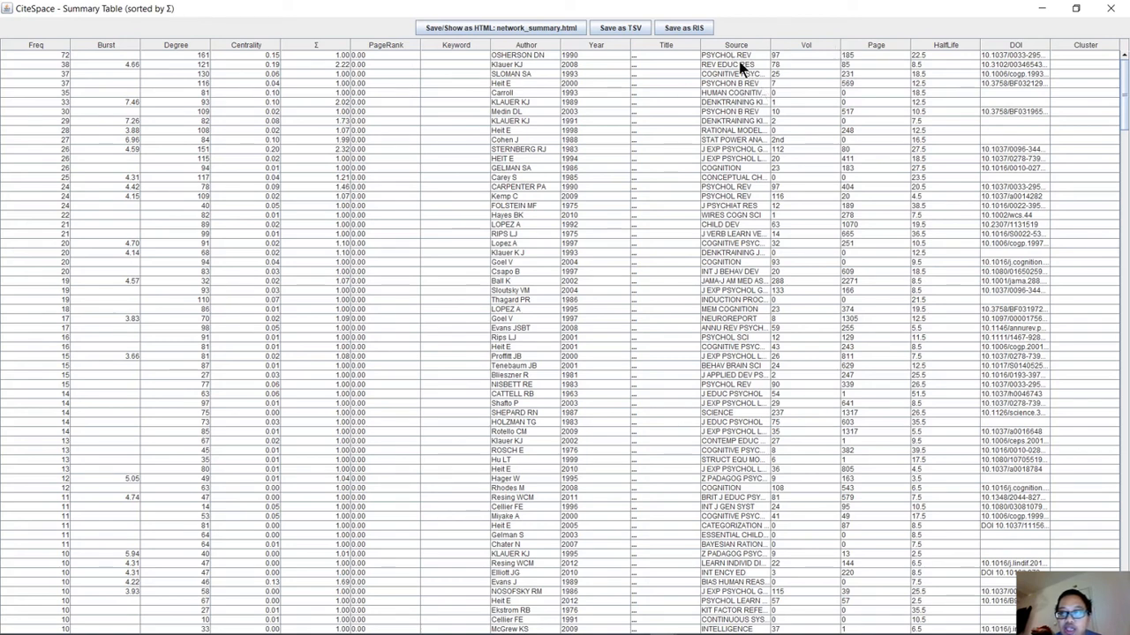
pyautogui.moveTo(770, 45); pyautogui.dragTo(850, 45)
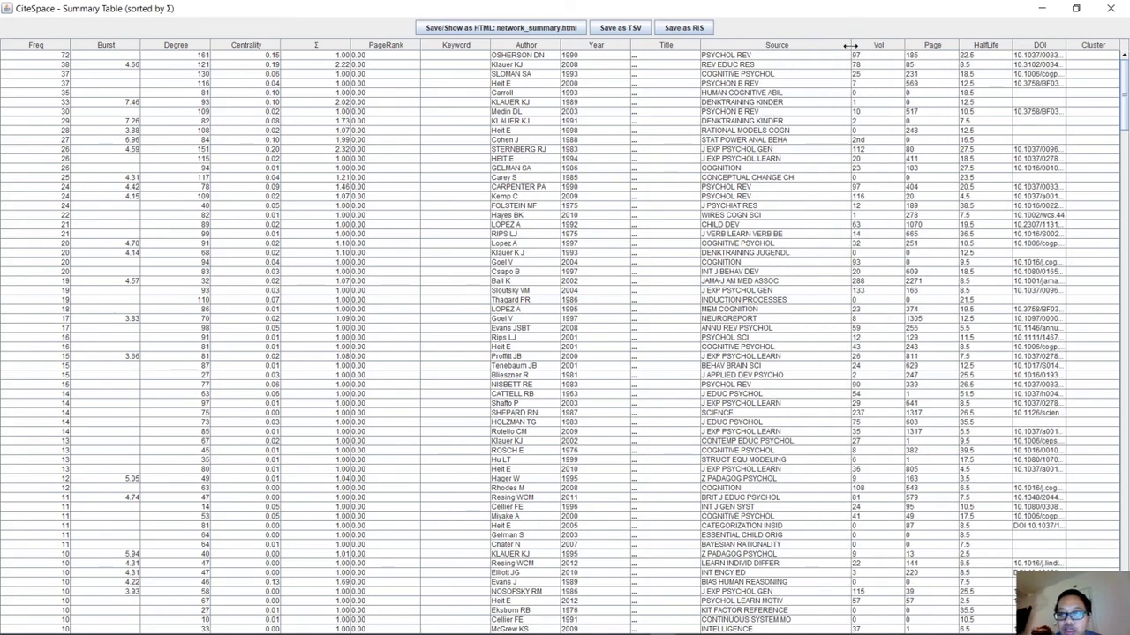
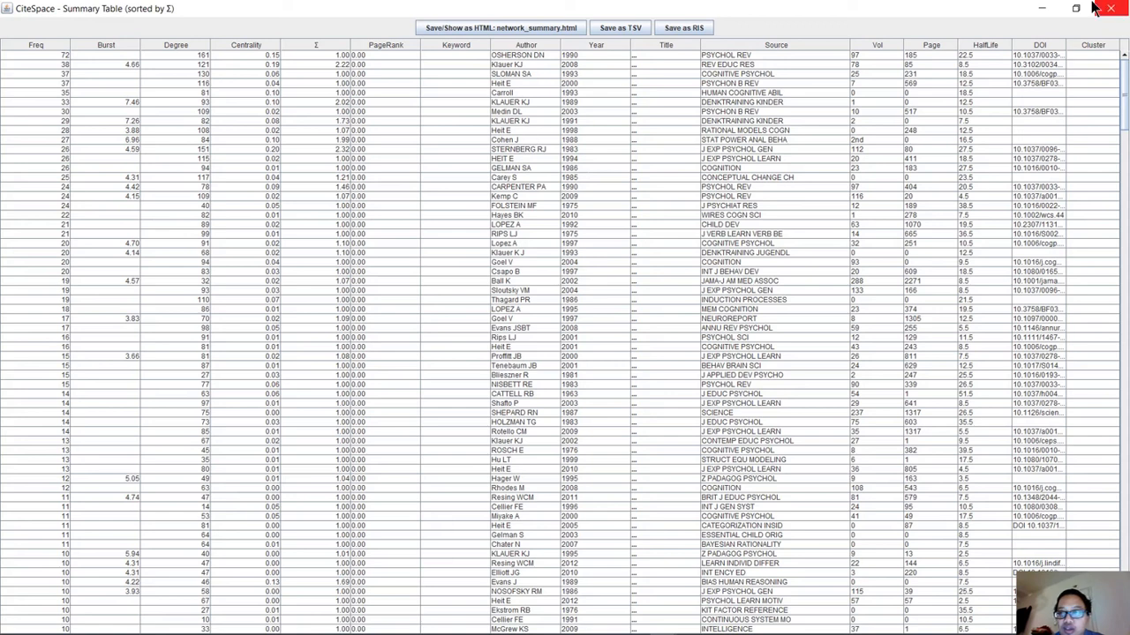
# Save the network summary table as network_summary.html, look through it in the browser, and minimize the browser and the summary table.
pyautogui.click(474, 25)
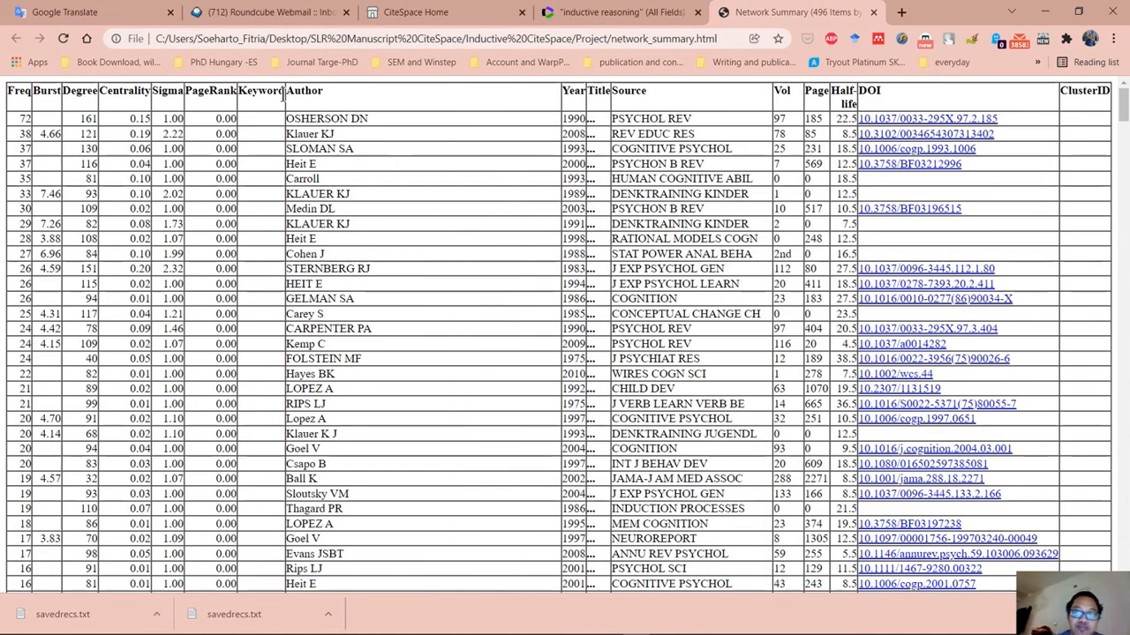
pyautogui.scroll(-5, 101, 321)
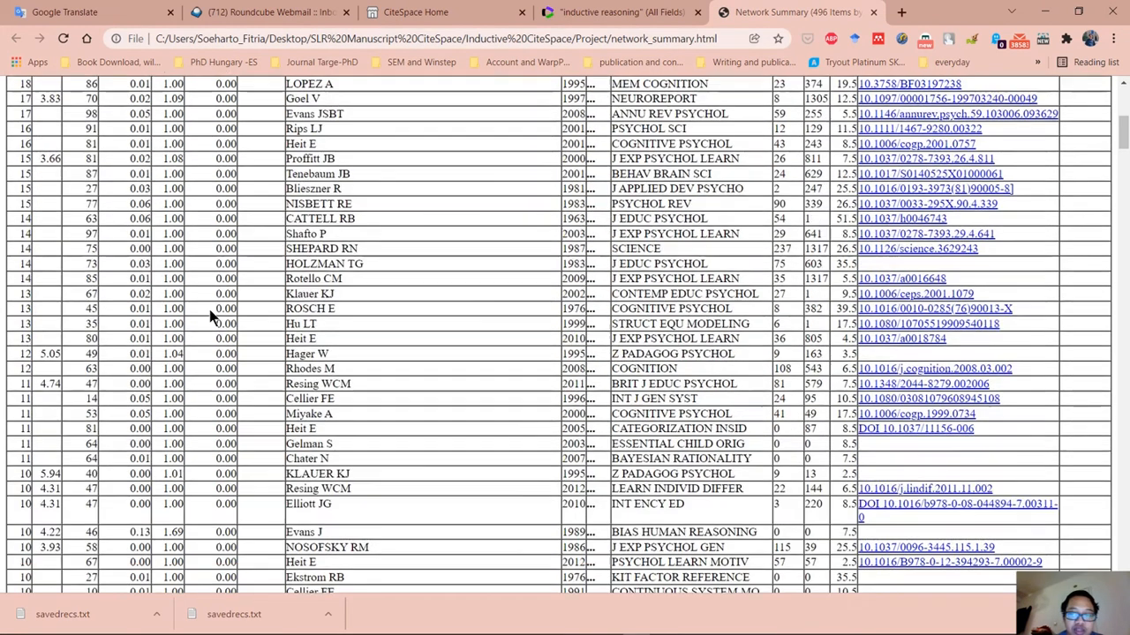
pyautogui.scroll(5, 211, 318)
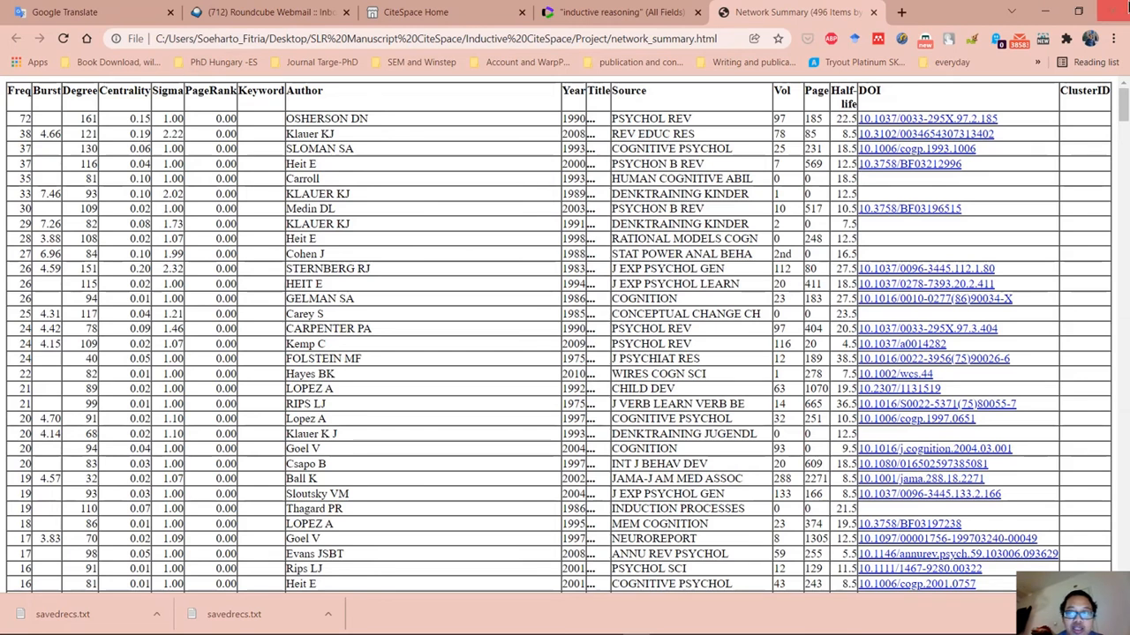
pyautogui.click(1046, 13)
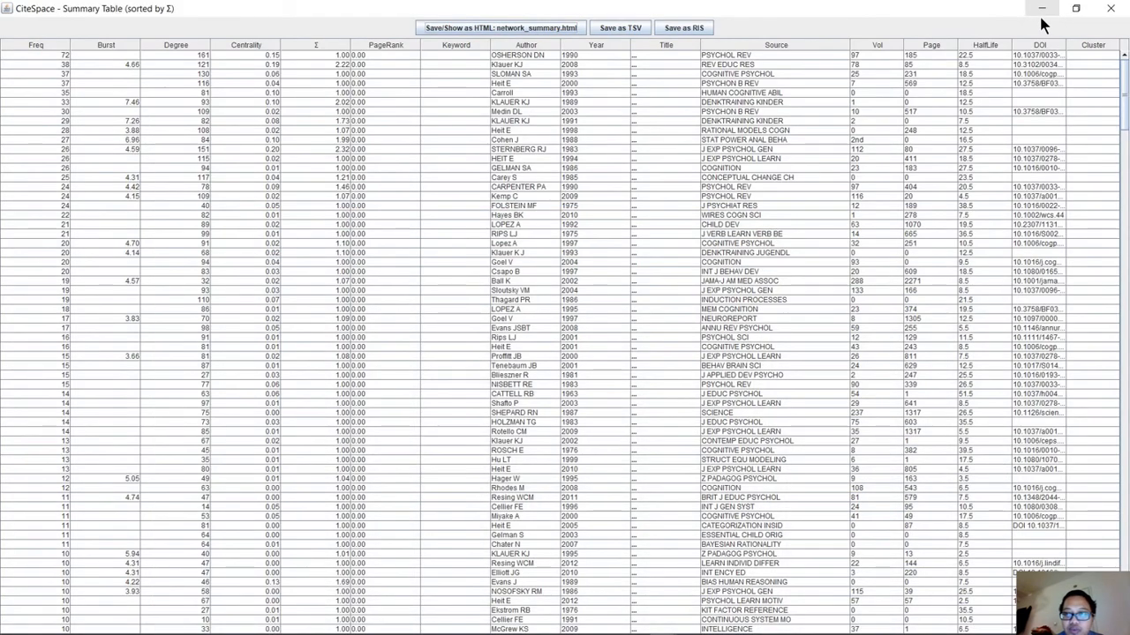
pyautogui.click(1044, 11)
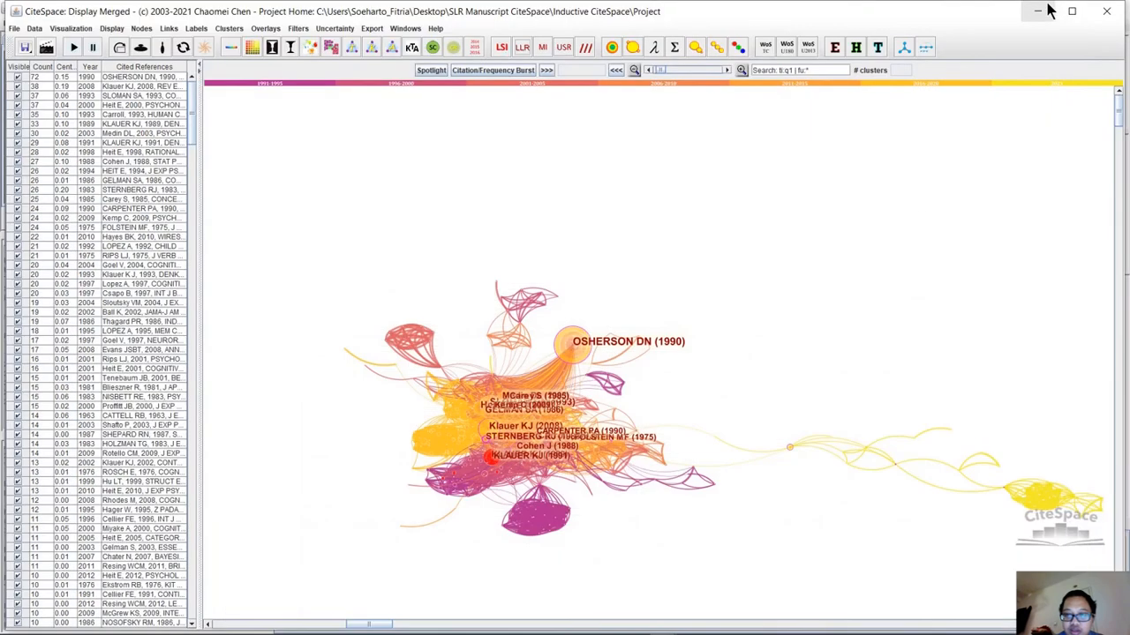
# Bring up CiteSpace's Control Panel and refresh the burst detection with the current burstness settings.
pyautogui.moveTo(661, 628)
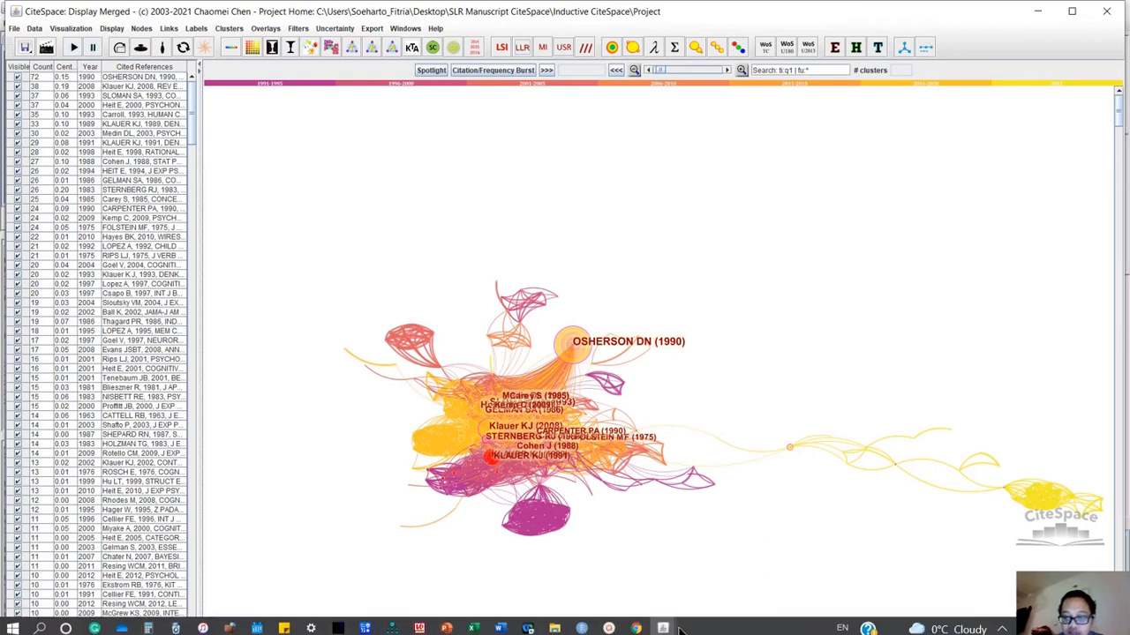
pyautogui.click(663, 624)
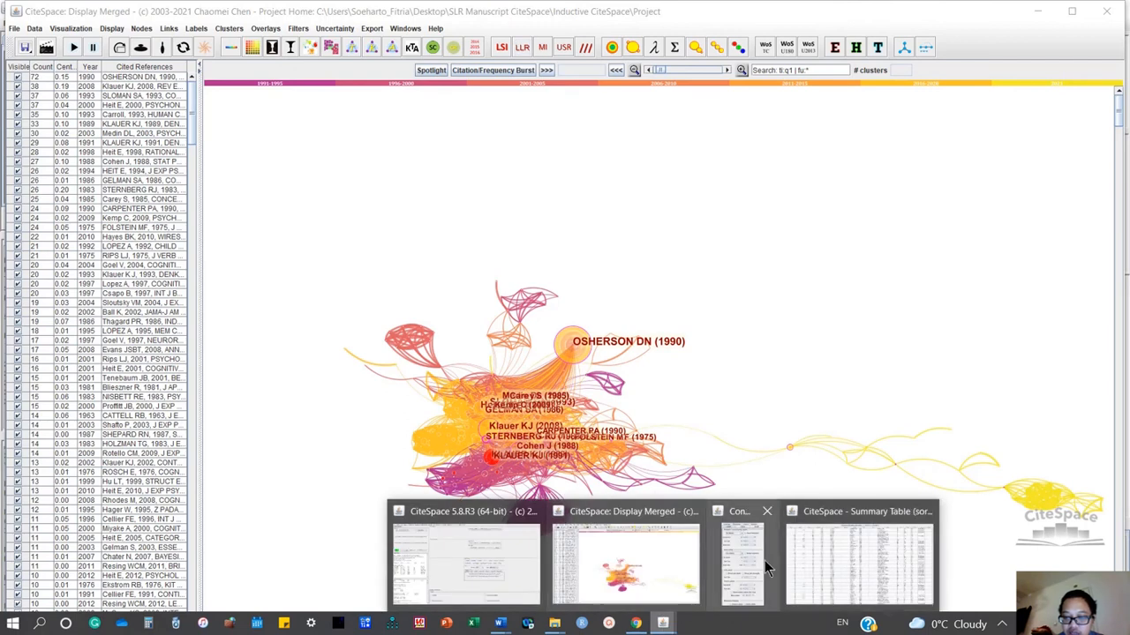
pyautogui.click(762, 565)
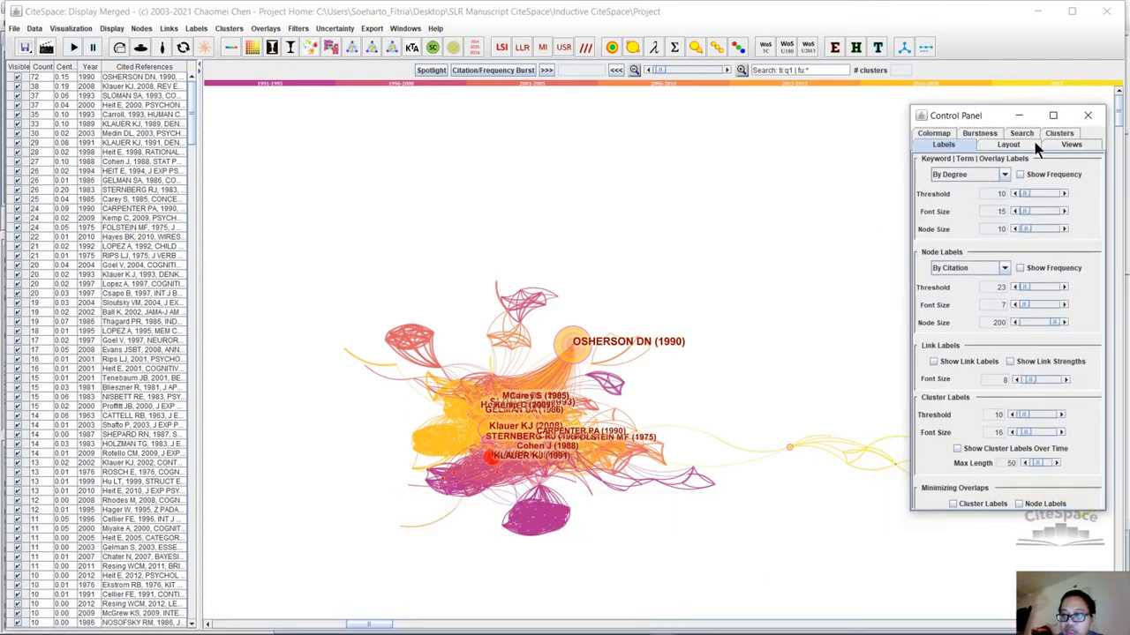
pyautogui.click(1064, 146)
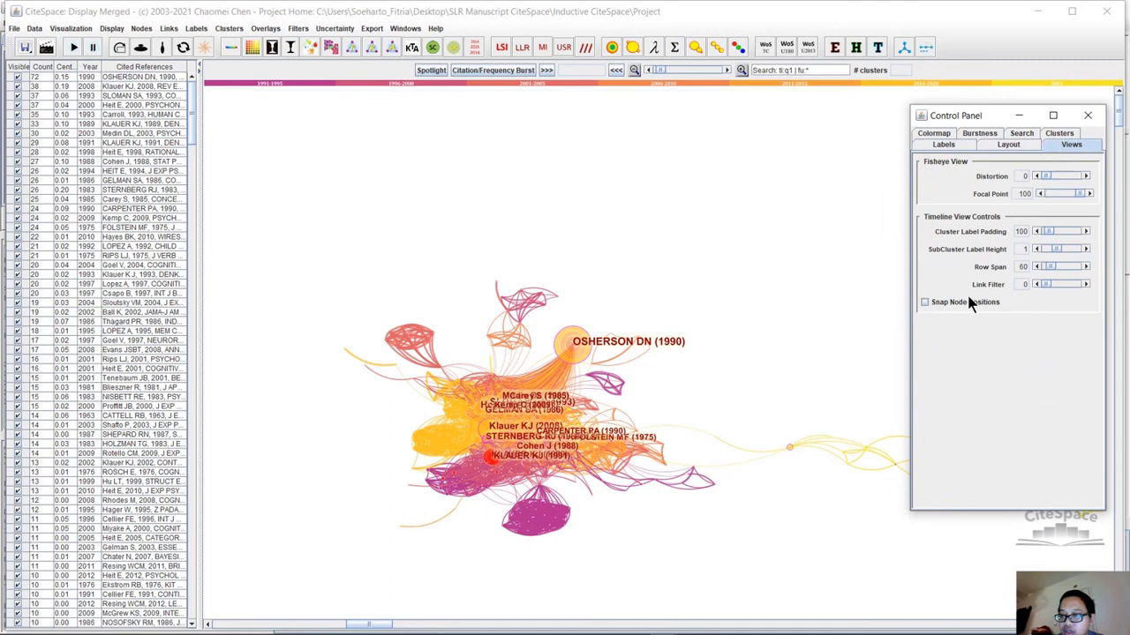
pyautogui.click(977, 134)
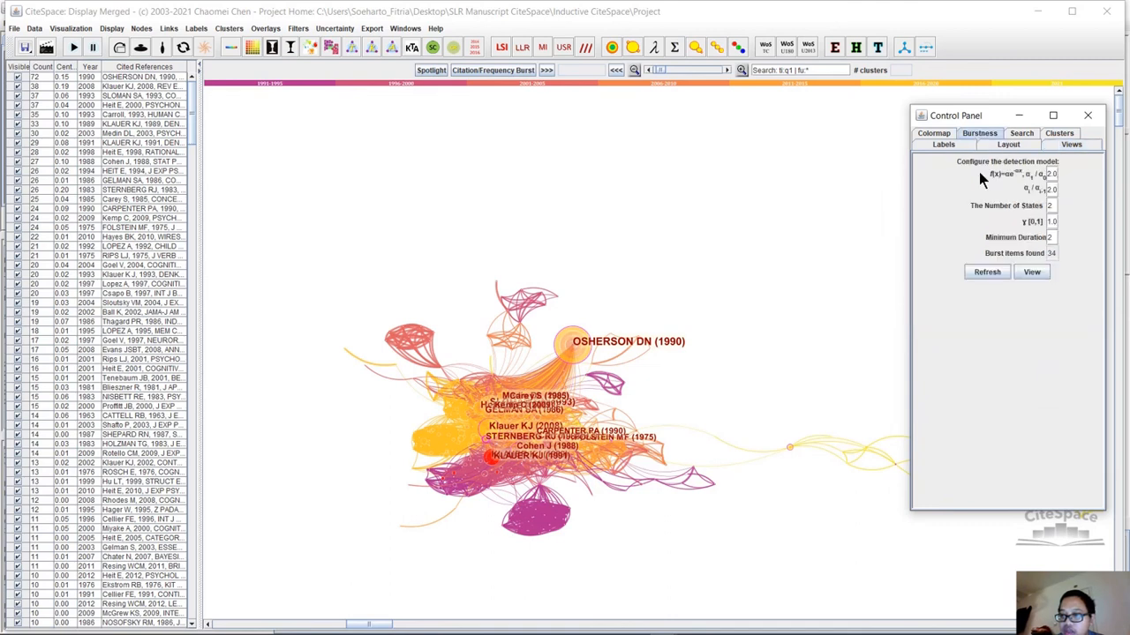
pyautogui.click(995, 273)
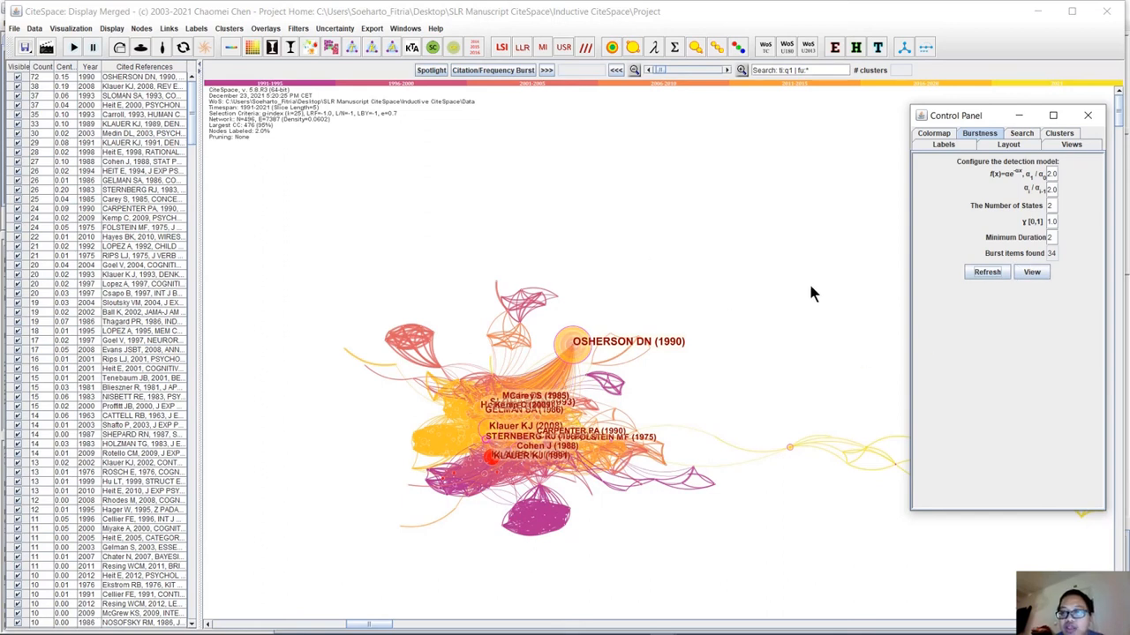
# Display the citation burst history for the top 20 references.
pyautogui.click(1032, 272)
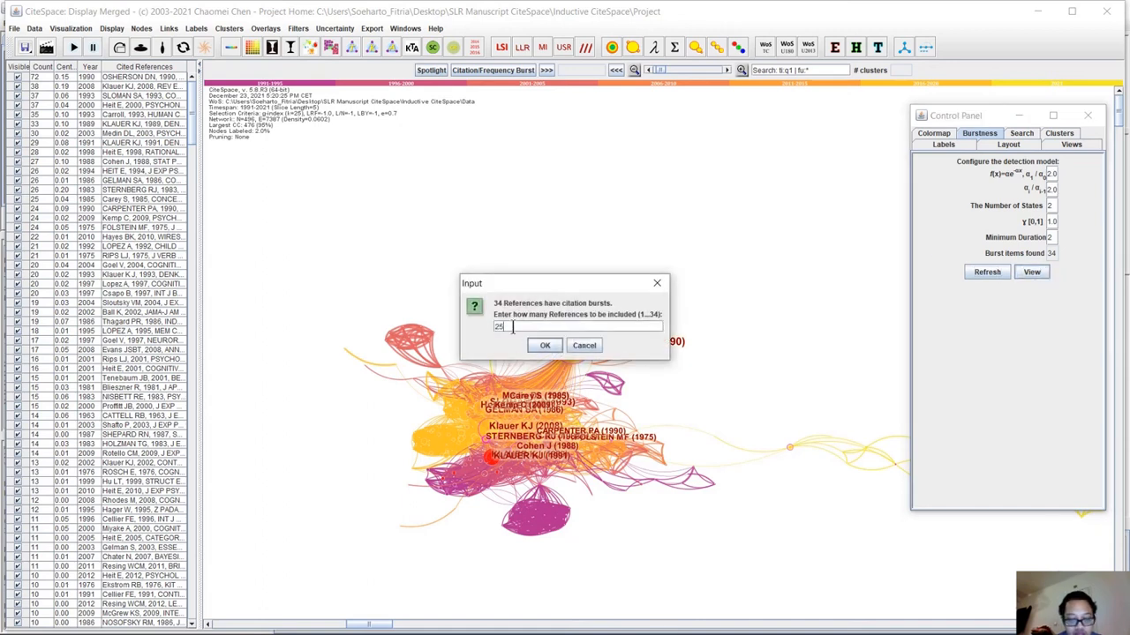
pyautogui.write('20')
pyautogui.click(545, 346)
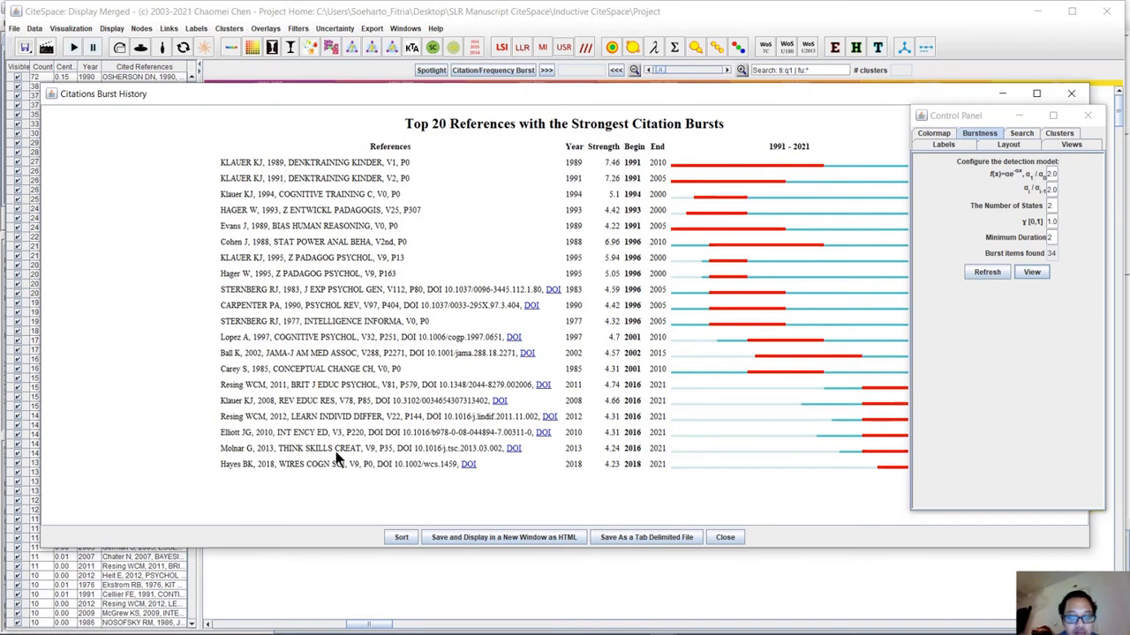
# Display the citation burst history again for the top 25 references and look through the list.
pyautogui.click(1037, 271)
pyautogui.click(550, 345)
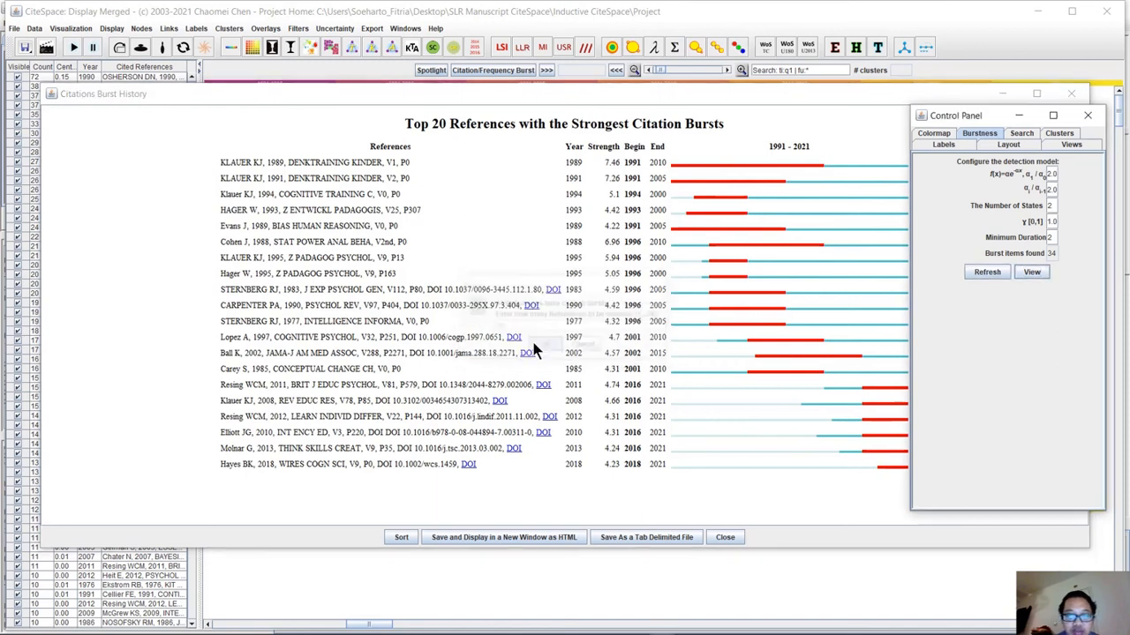
pyautogui.scroll(-2, 465, 293)
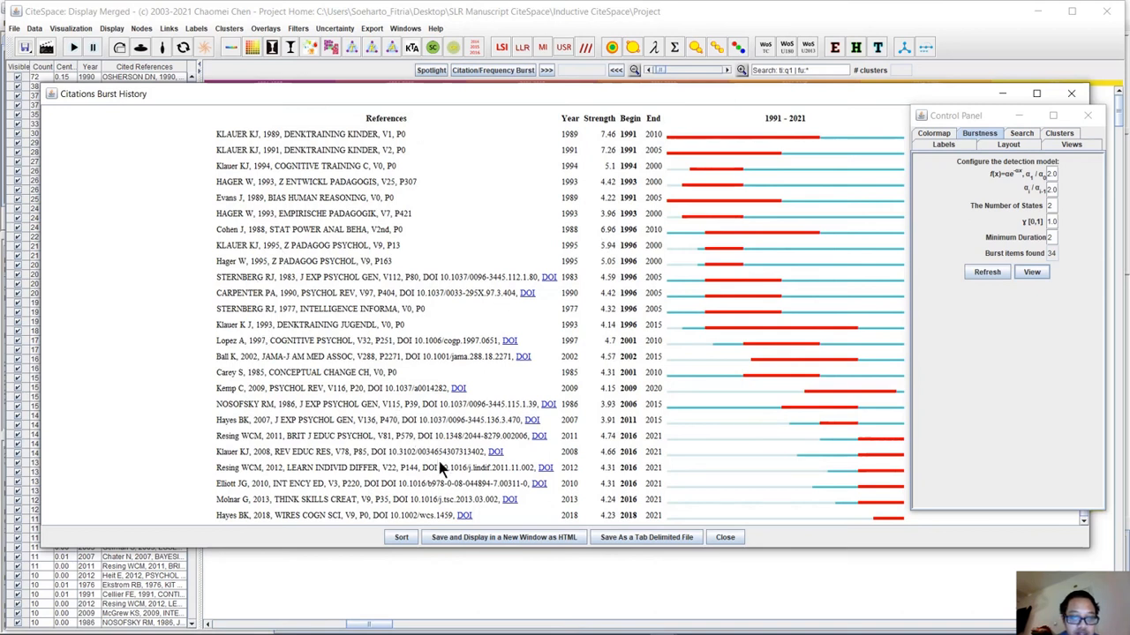
# Open the DOI of the 2013 THINK SKILLS CREAT reference in the browser, and return to the start of the burst list.
pyautogui.click(509, 500)
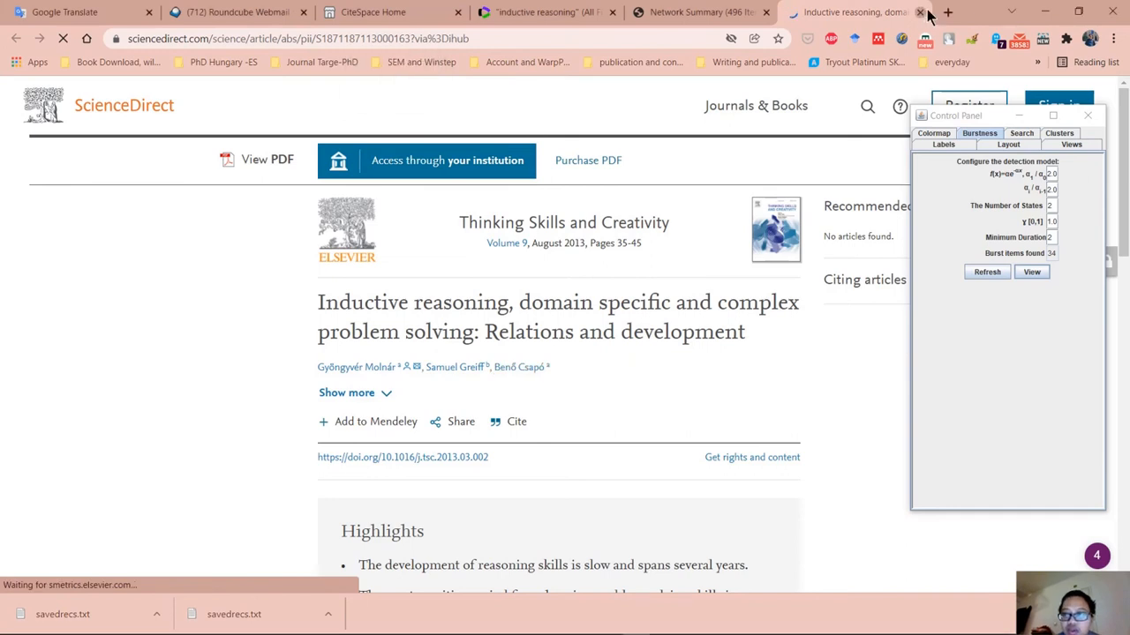
pyautogui.click(1044, 13)
pyautogui.click(1046, 13)
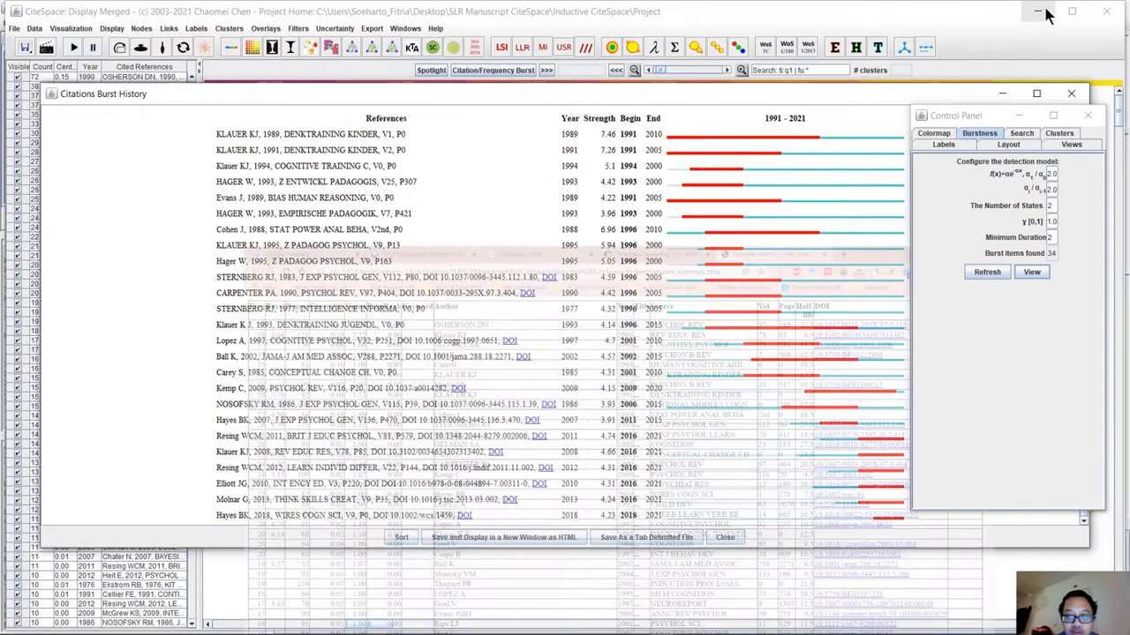
pyautogui.scroll(1, 515, 282)
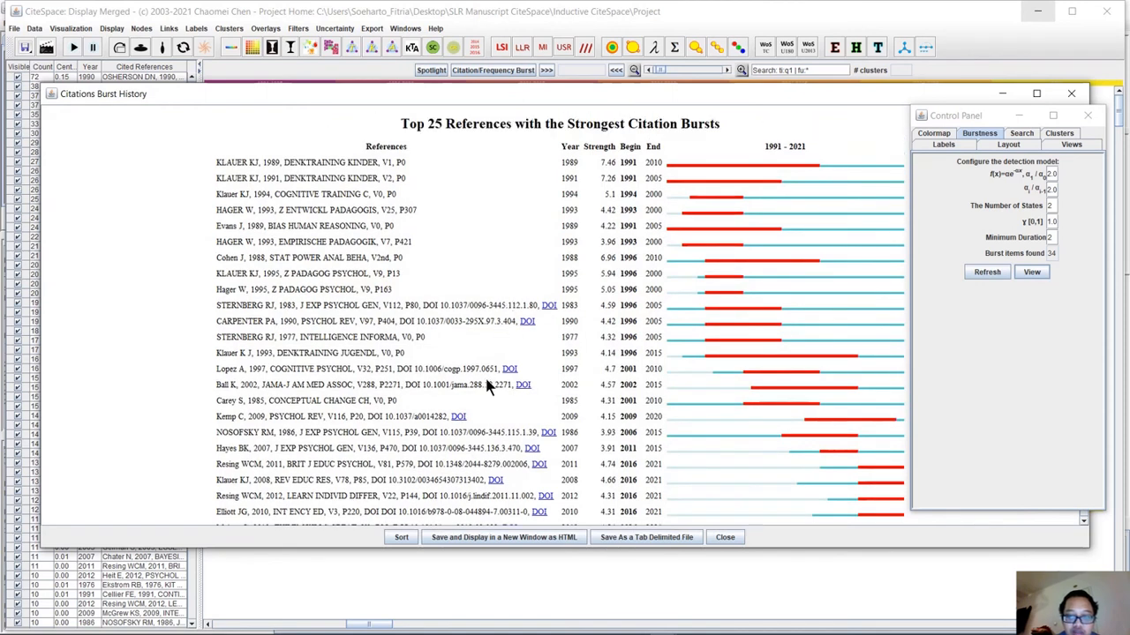
# Save and display the top 25 burst list as HTML in the browser and copy its entire content.
pyautogui.click(479, 540)
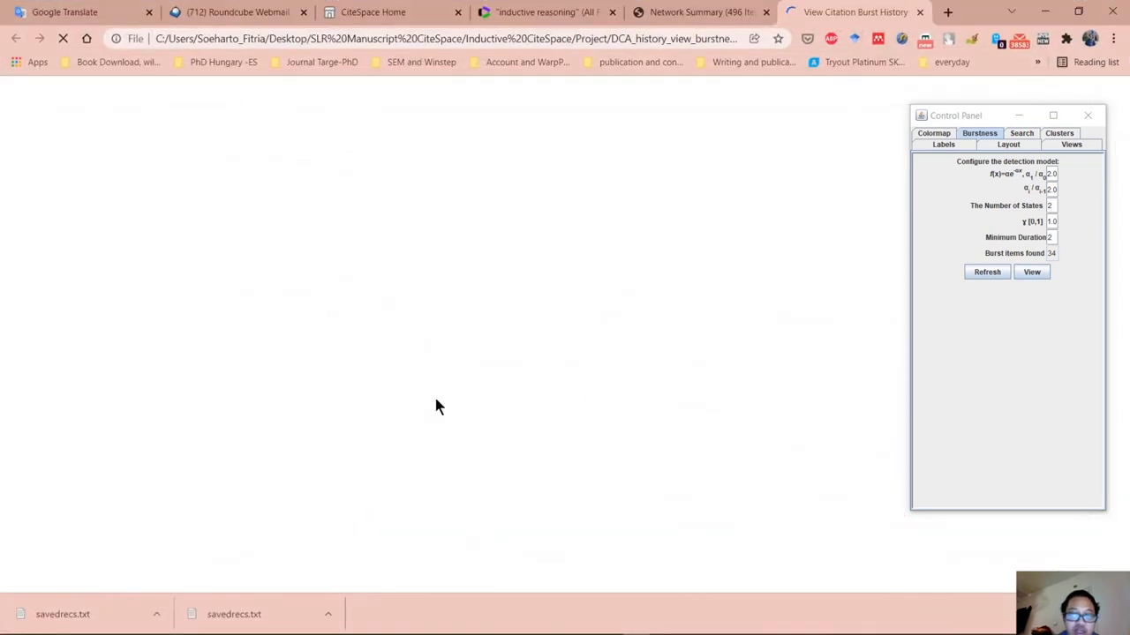
pyautogui.hotkey('ctrl', 'a')
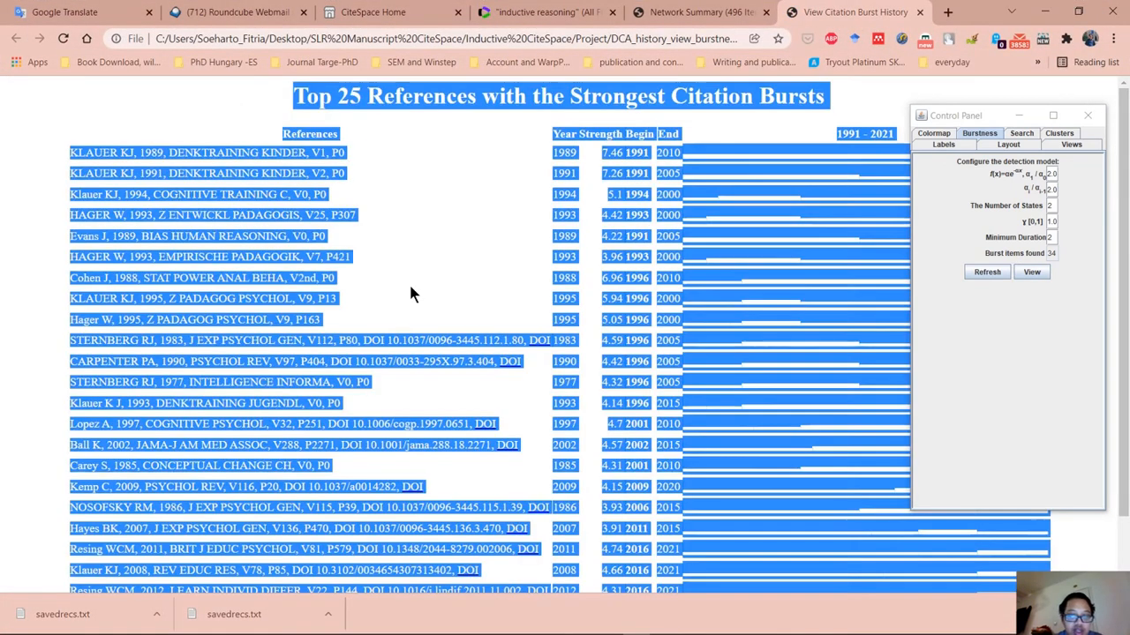
pyautogui.hotkey('ctrl', 'c')
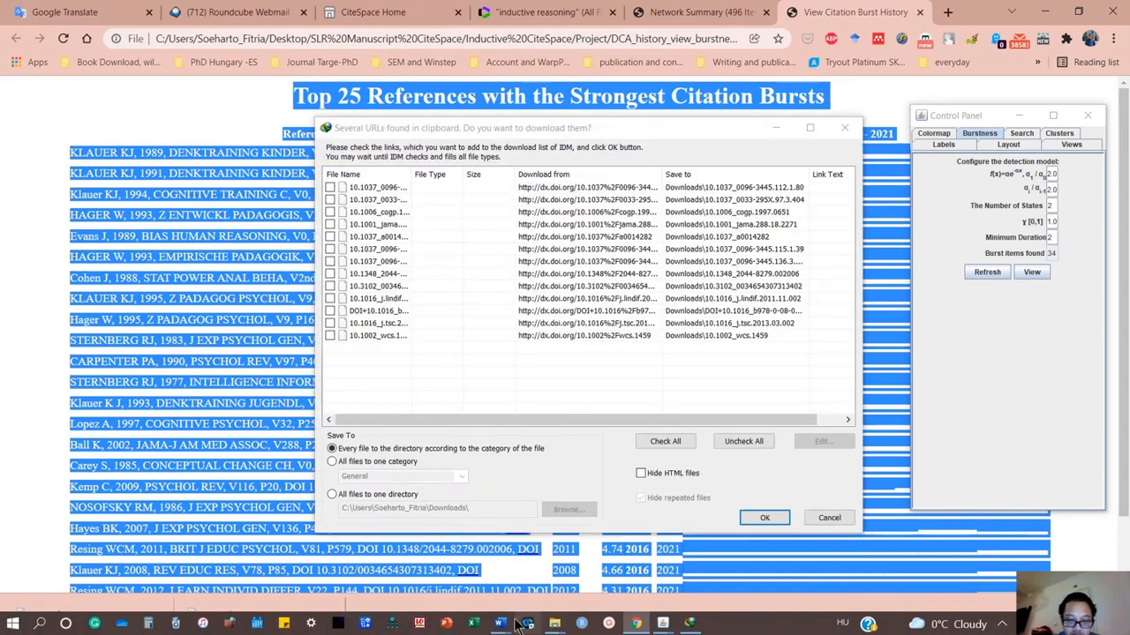
# Switch to the "Inductive reasoning WOS" document in Word and paste the copied burst list after the existing content.
pyautogui.moveTo(500, 623)
pyautogui.click(647, 559)
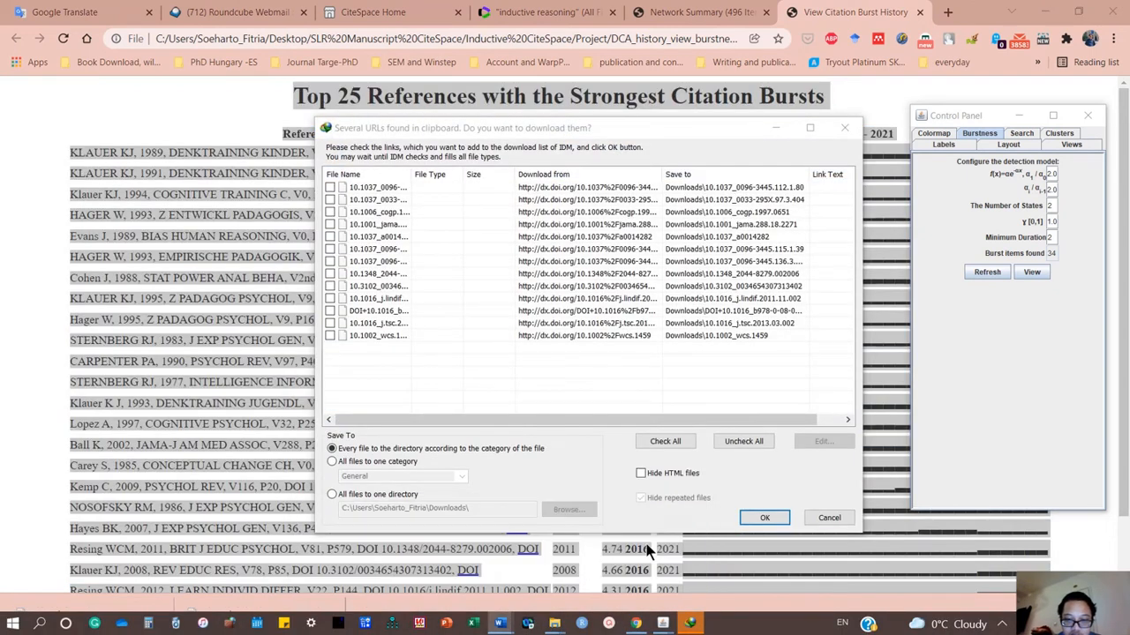
pyautogui.scroll(-10, 593, 481)
pyautogui.scroll(3, 589, 476)
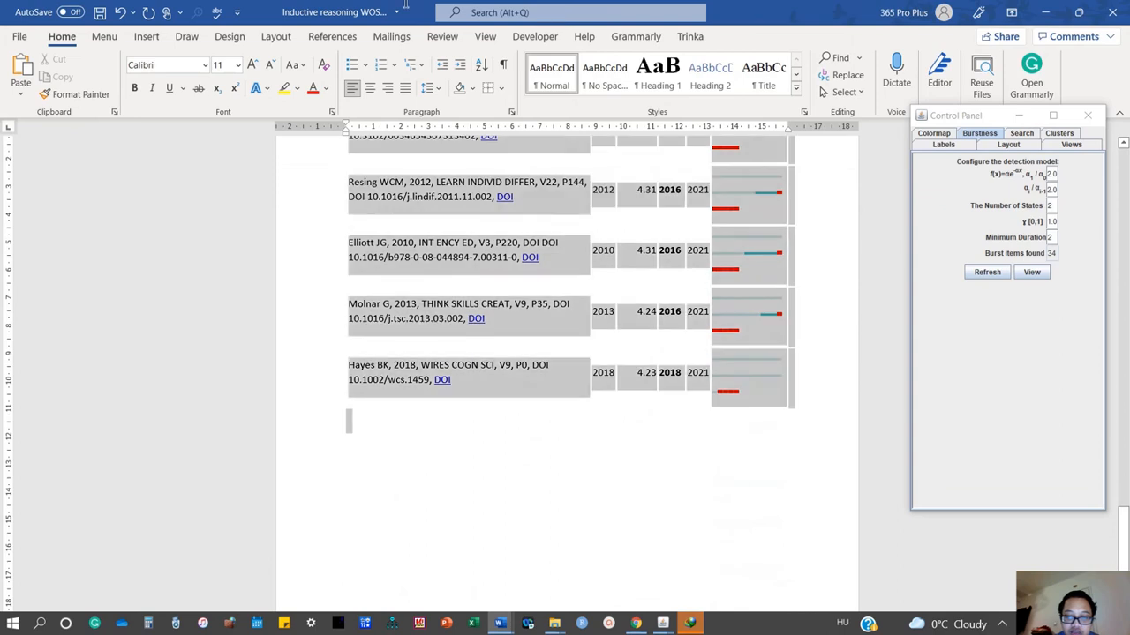
# Format the whole pasted burst list, including its title, in Calibri (Body) with font size 9.
pyautogui.moveTo(385, 5); pyautogui.dragTo(344, 448)
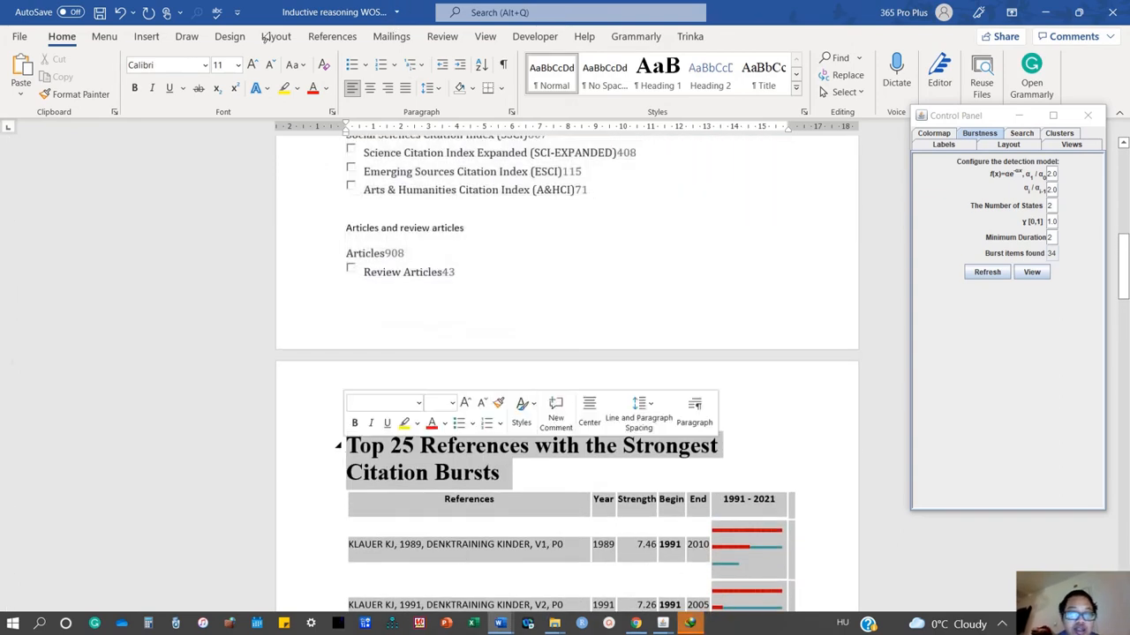
pyautogui.click(237, 65)
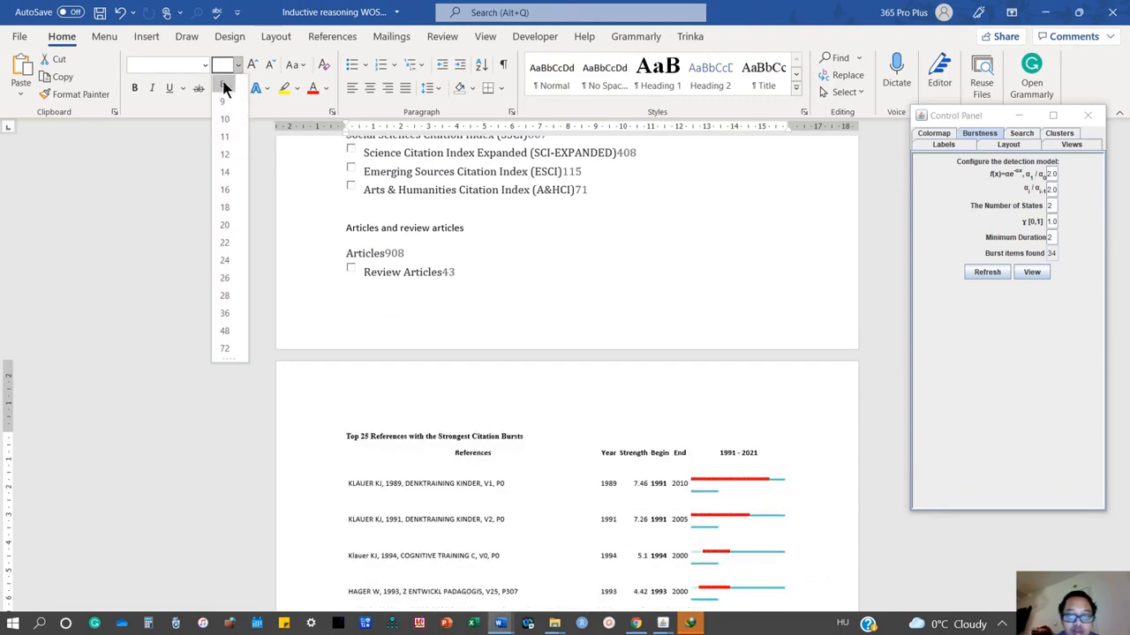
pyautogui.click(225, 85)
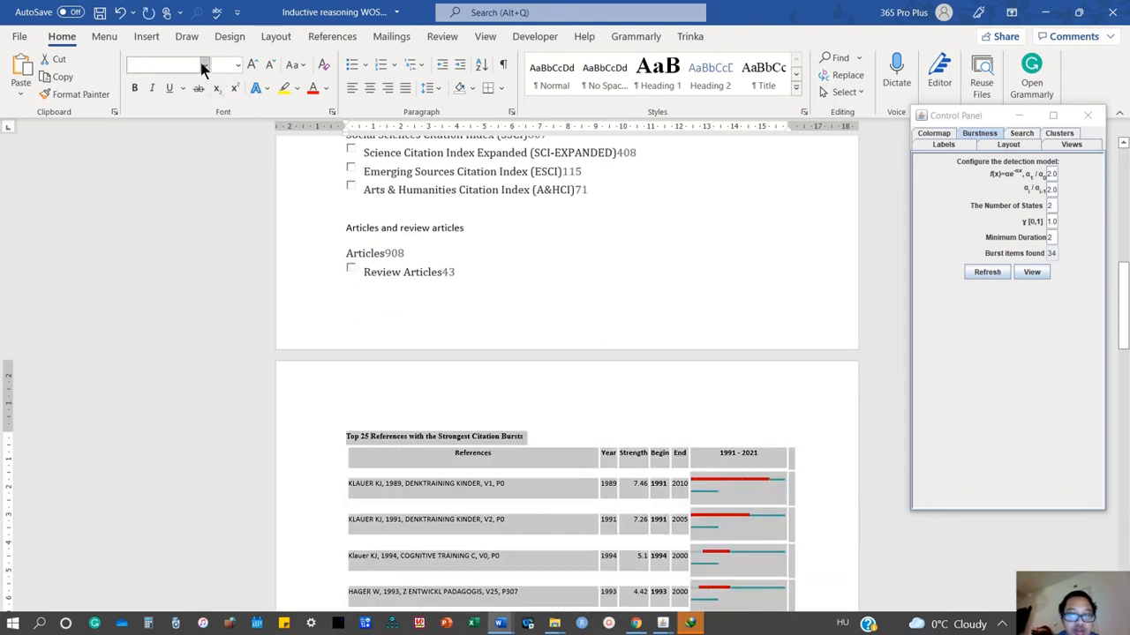
pyautogui.click(204, 66)
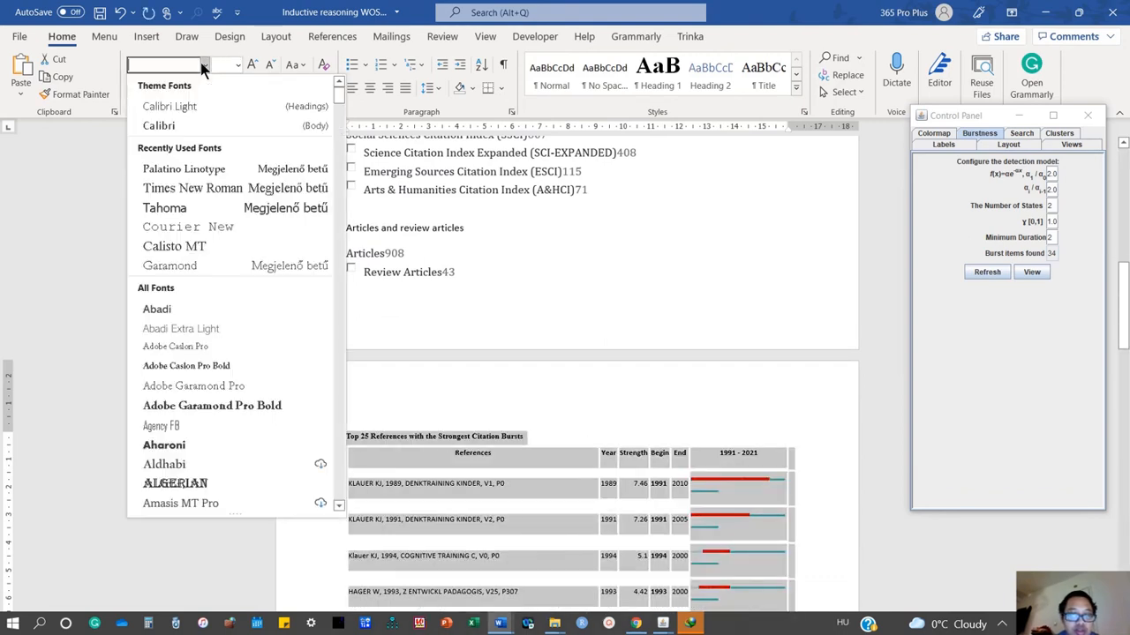
pyautogui.click(208, 124)
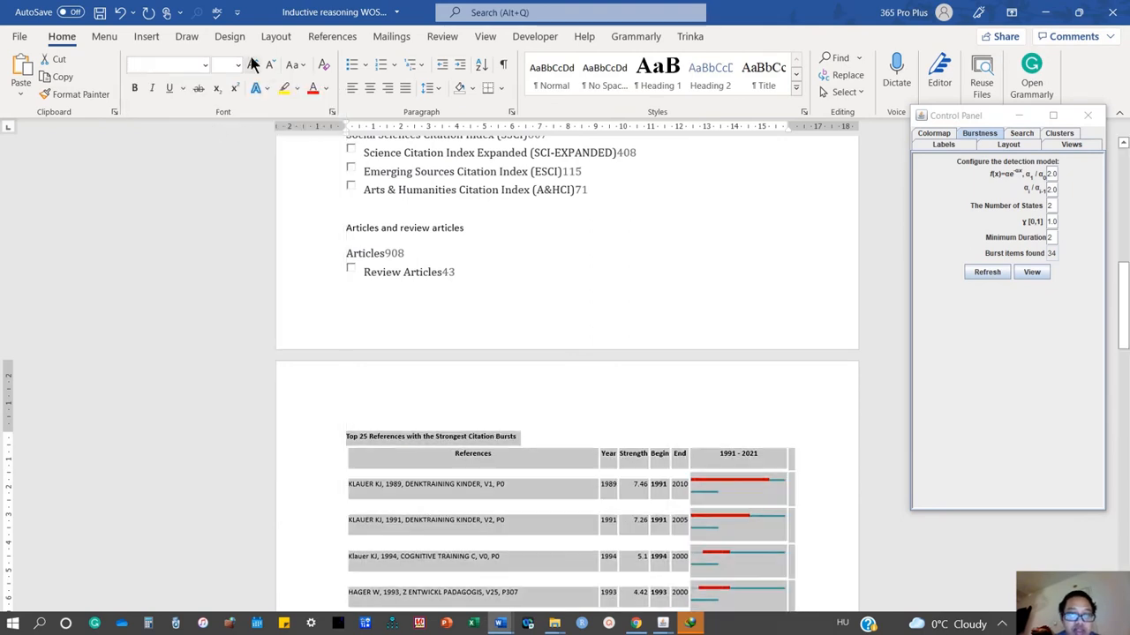
pyautogui.click(238, 65)
pyautogui.click(231, 90)
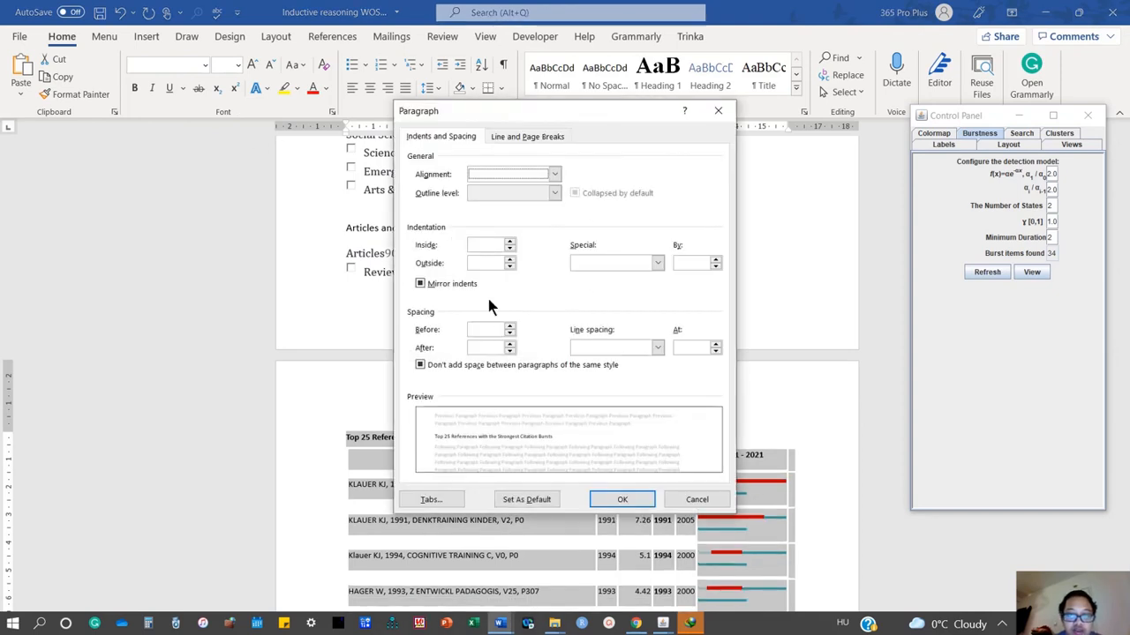
# Set the paragraph spacing before to 0 for the pasted title and burst table.
pyautogui.click(484, 328)
pyautogui.write('0')
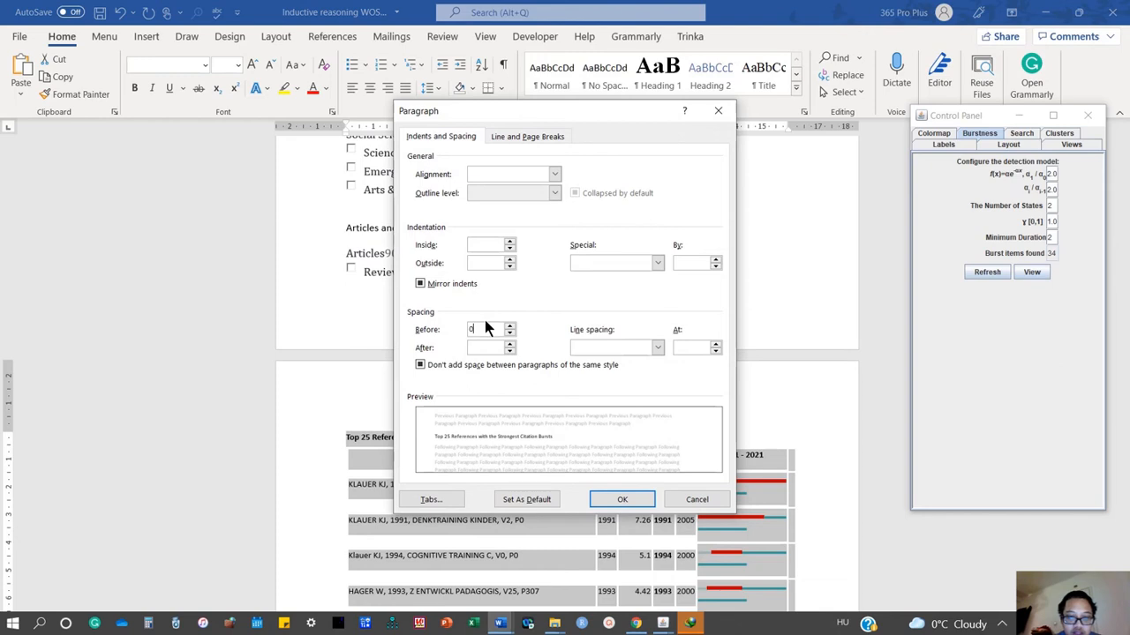
pyautogui.click(620, 499)
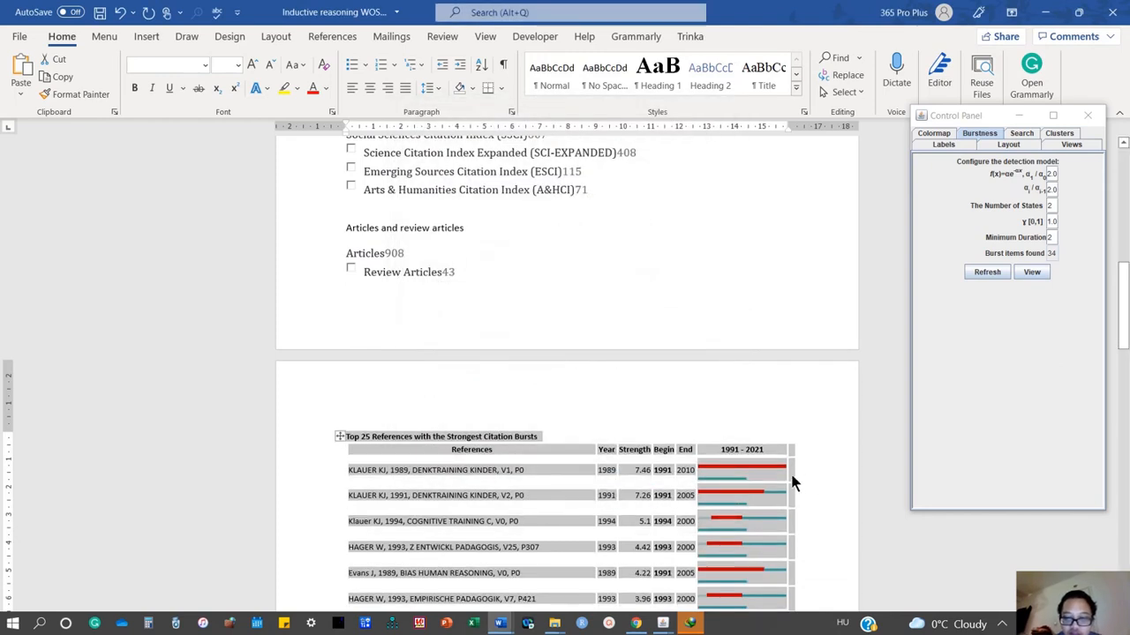
pyautogui.click(609, 467)
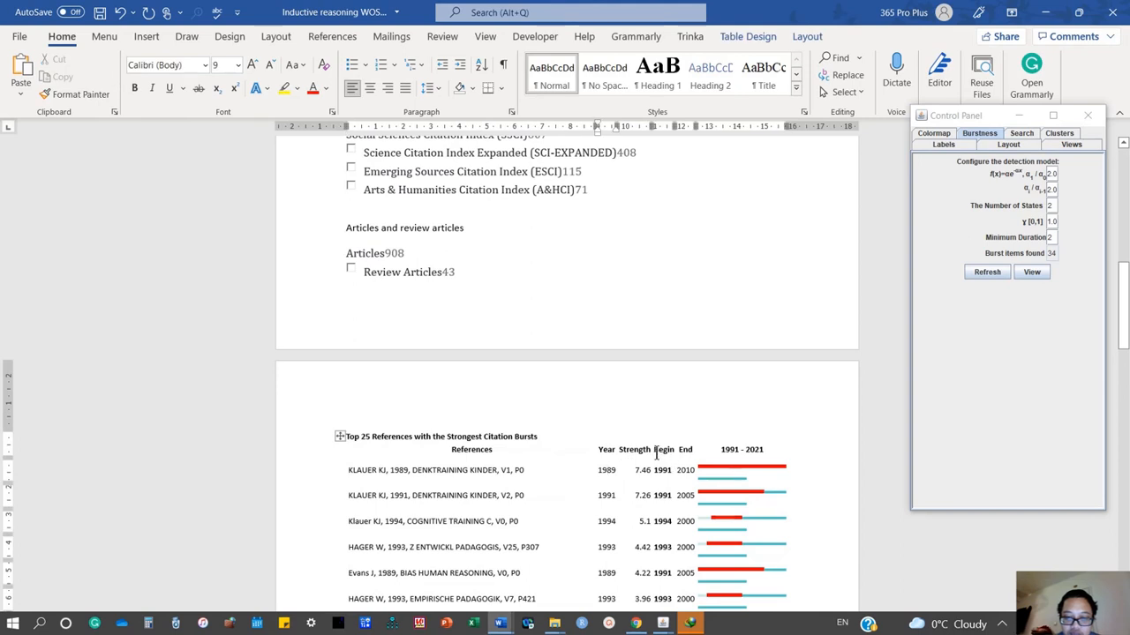
# Delete the Begin and End columns from the pasted burst table.
pyautogui.moveTo(656, 454); pyautogui.dragTo(681, 239)
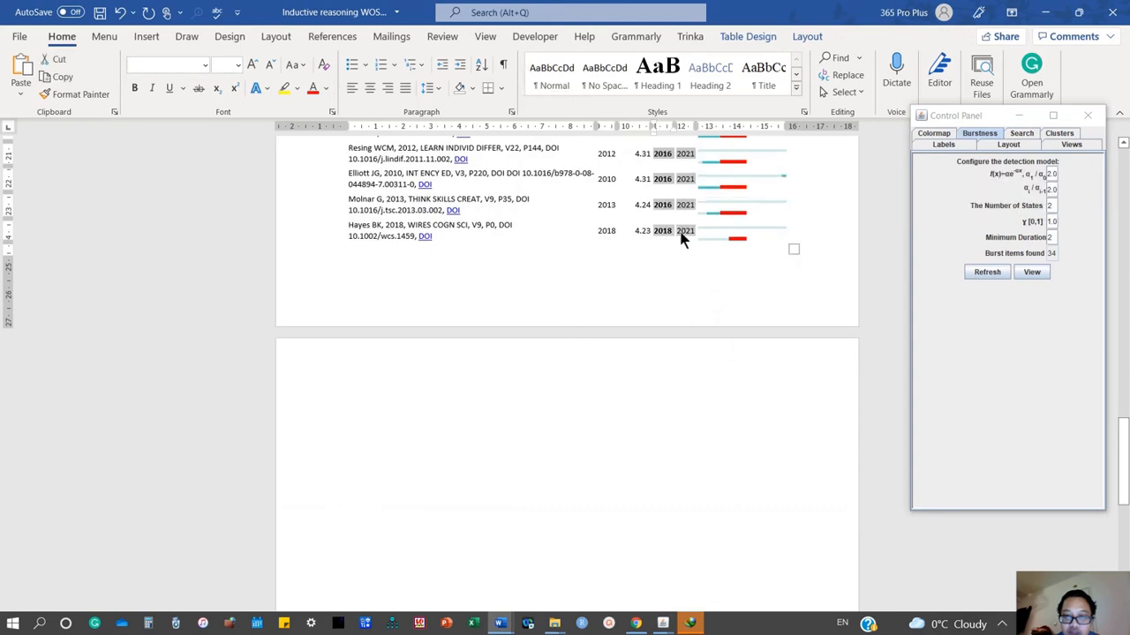
pyautogui.rightClick(681, 238)
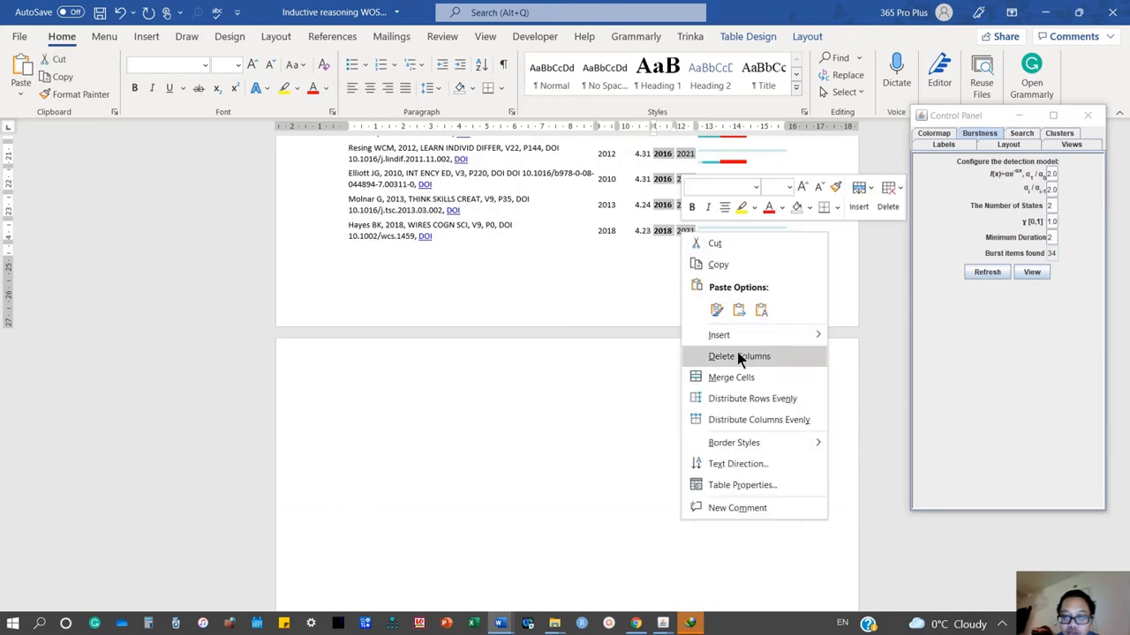
pyautogui.click(737, 356)
pyautogui.scroll(10, 783, 210)
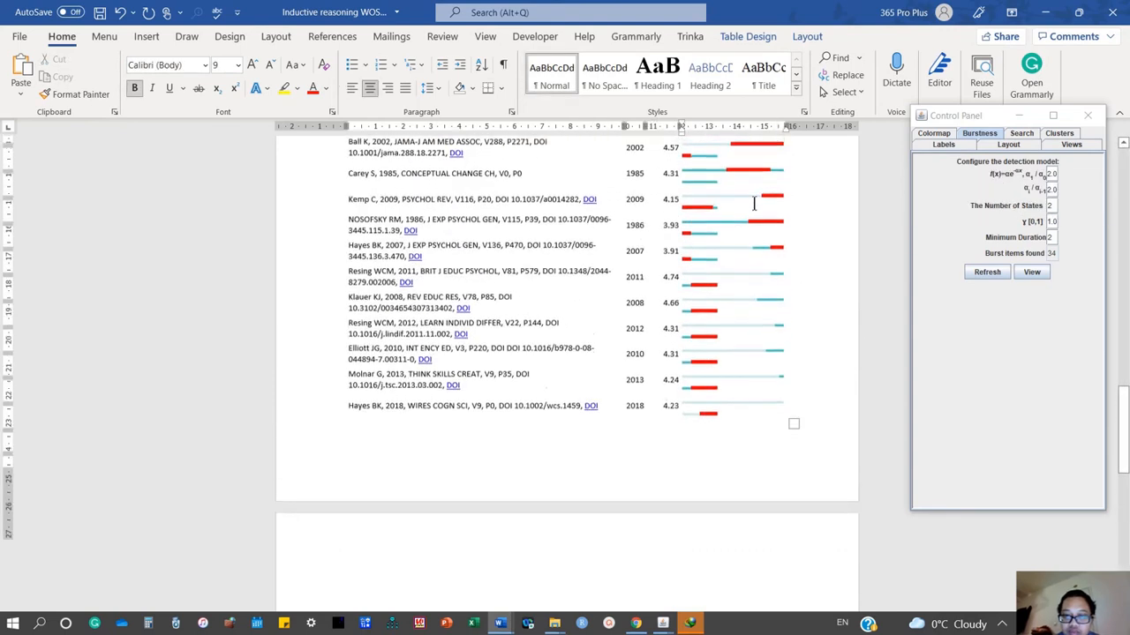
# Widen the 1991 - 2021 column of the burst table to the page edge so each burst timeline fits on one line.
pyautogui.scroll(2, 745, 209)
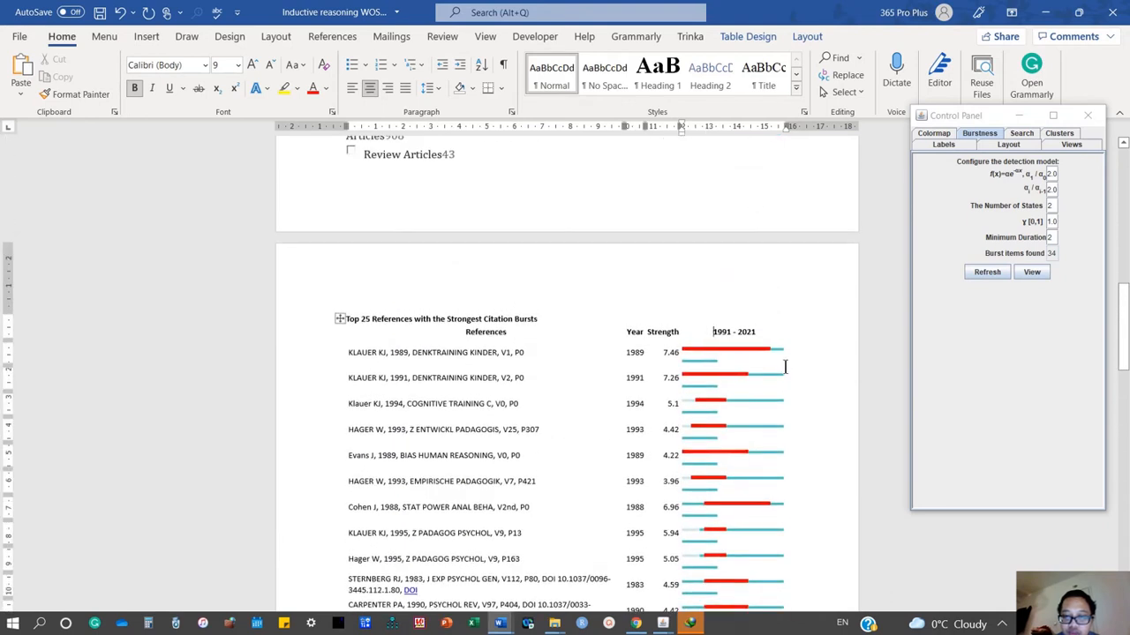
pyautogui.moveTo(786, 361); pyautogui.dragTo(865, 365)
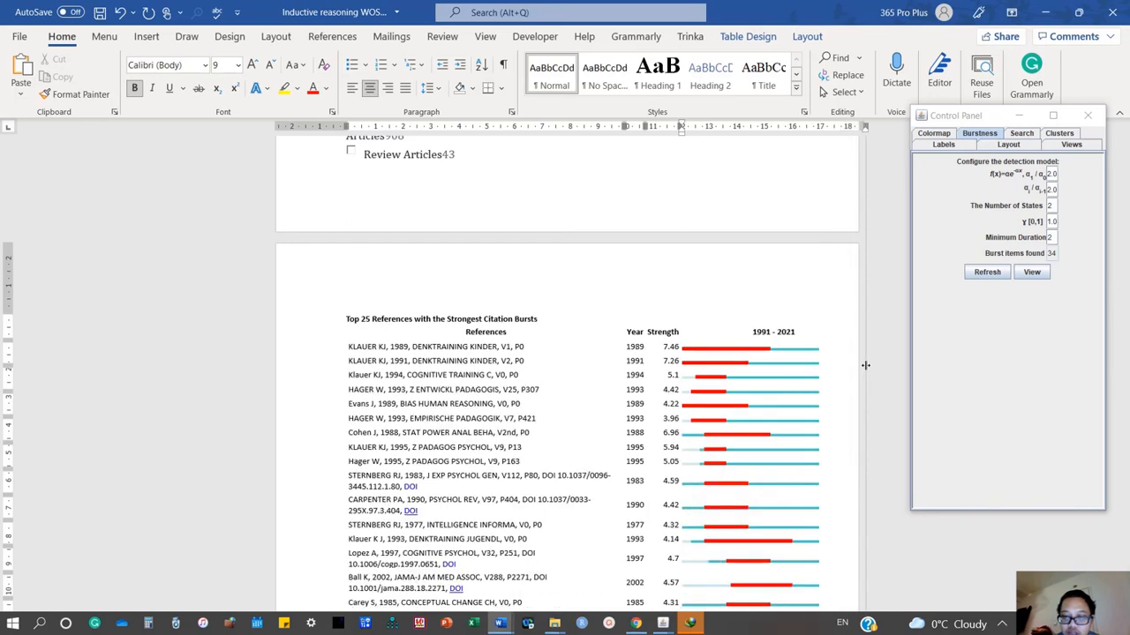
pyautogui.scroll(-10, 575, 389)
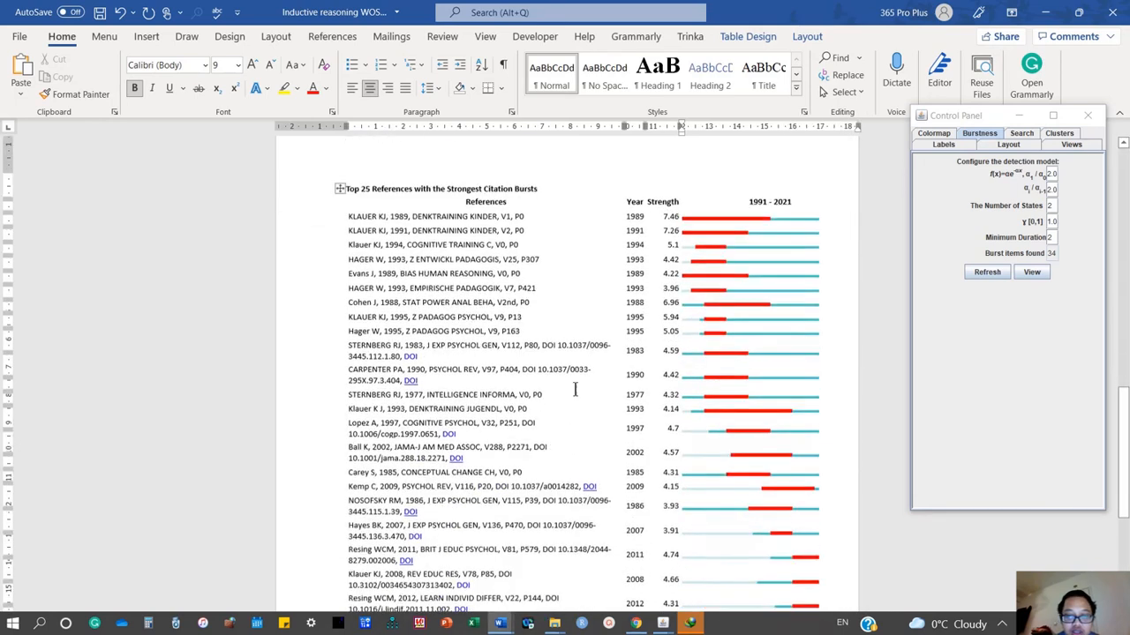
pyautogui.scroll(9, 576, 398)
pyautogui.scroll(3, 575, 397)
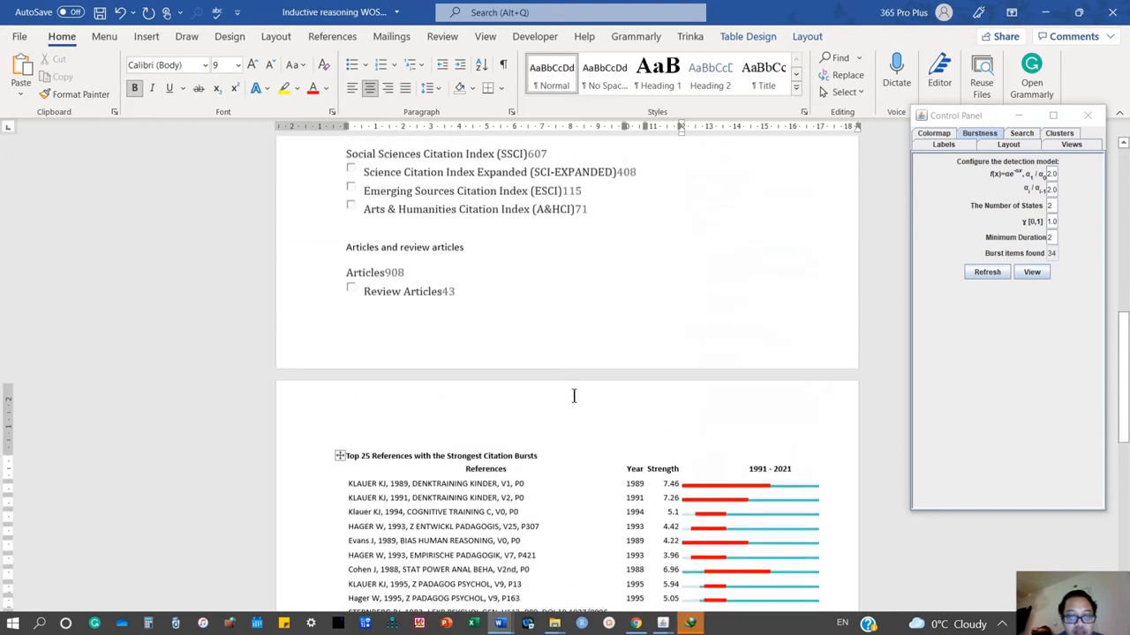
pyautogui.scroll(-3, 577, 398)
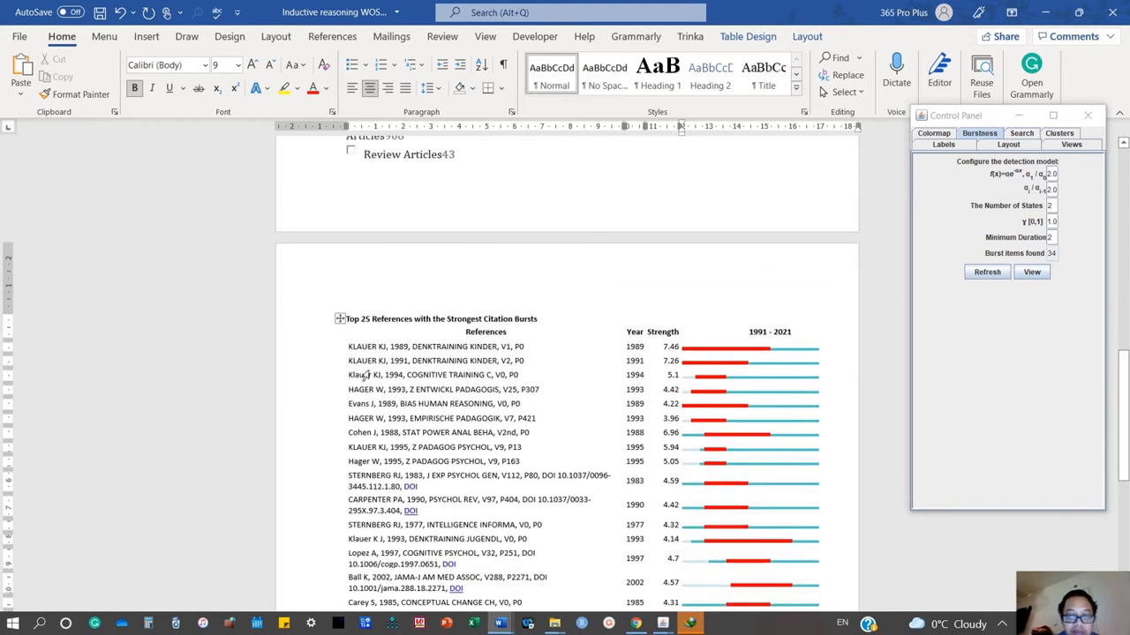
pyautogui.scroll(-5, 414, 492)
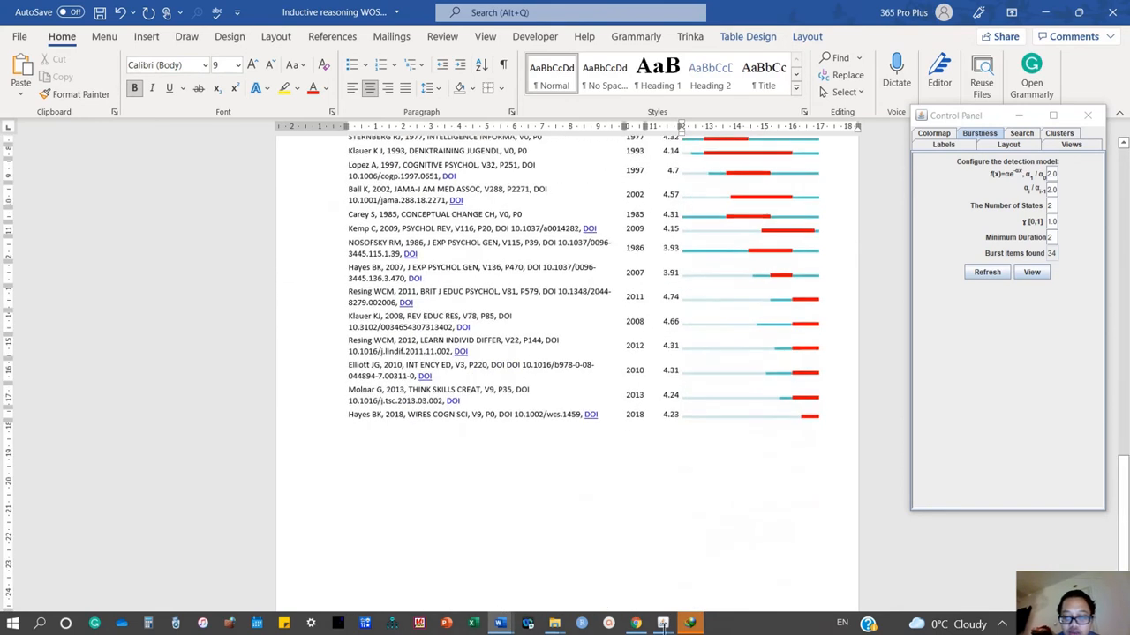
# In File Explorer, view the exported network image DCA_v496e7387 from the Project folder, and close both the image and the folder.
pyautogui.click(664, 624)
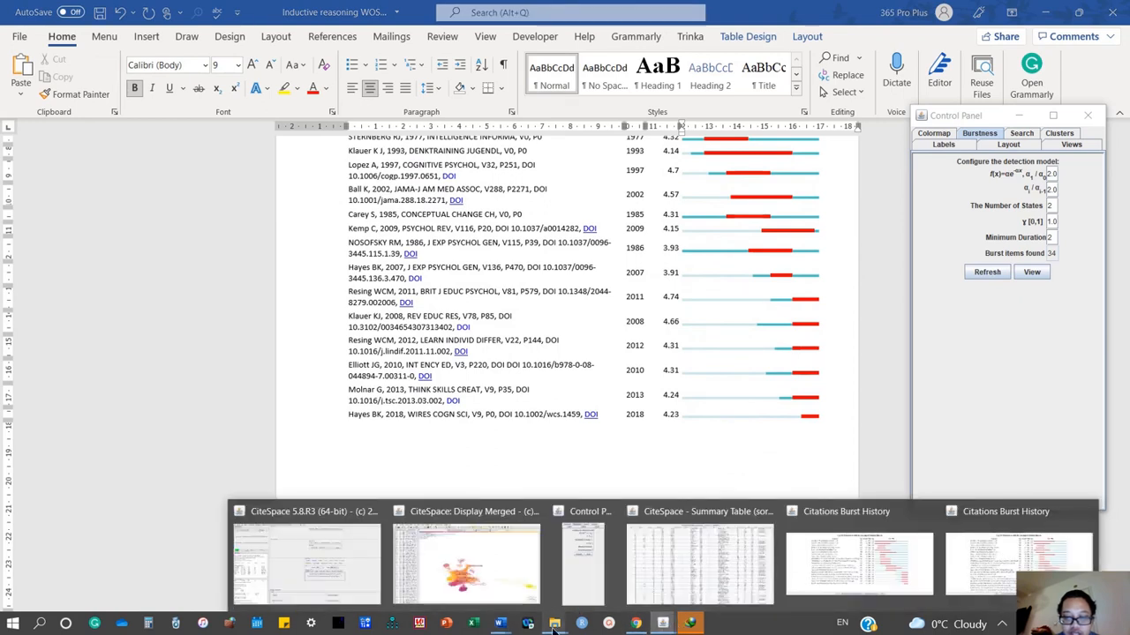
pyautogui.moveTo(553, 624)
pyautogui.click(500, 567)
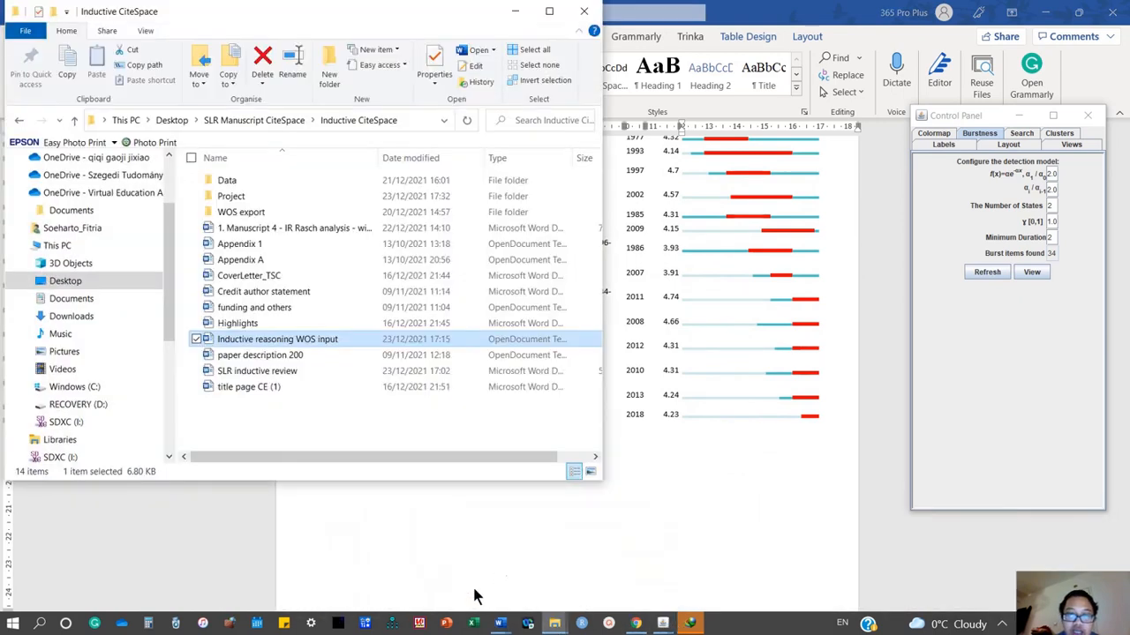
pyautogui.doubleClick(248, 195)
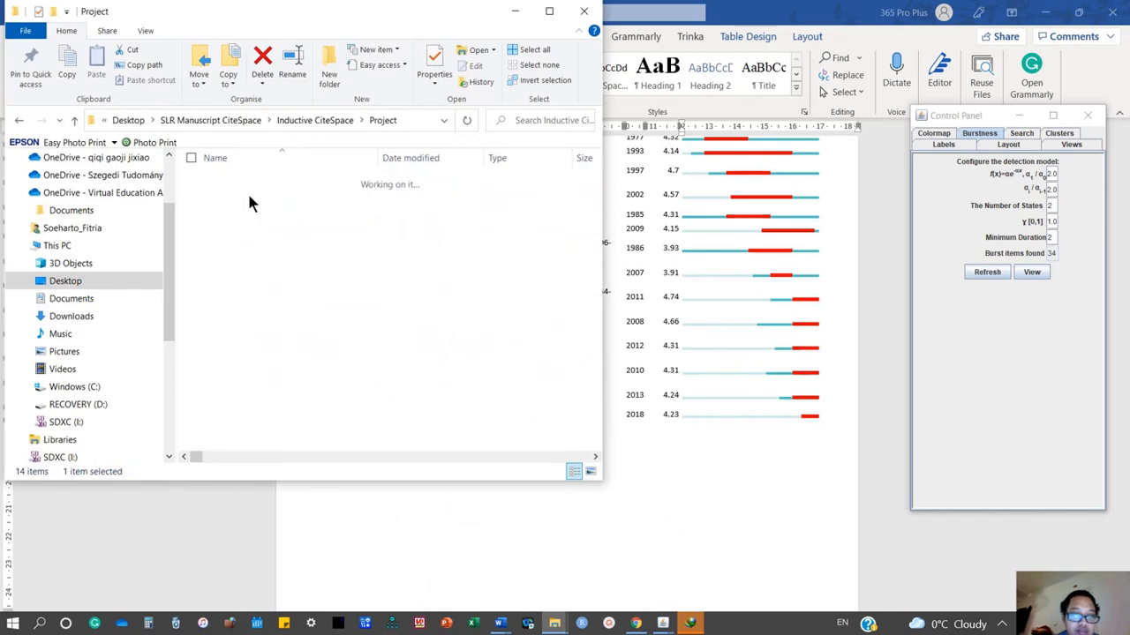
pyautogui.scroll(-1, 326, 335)
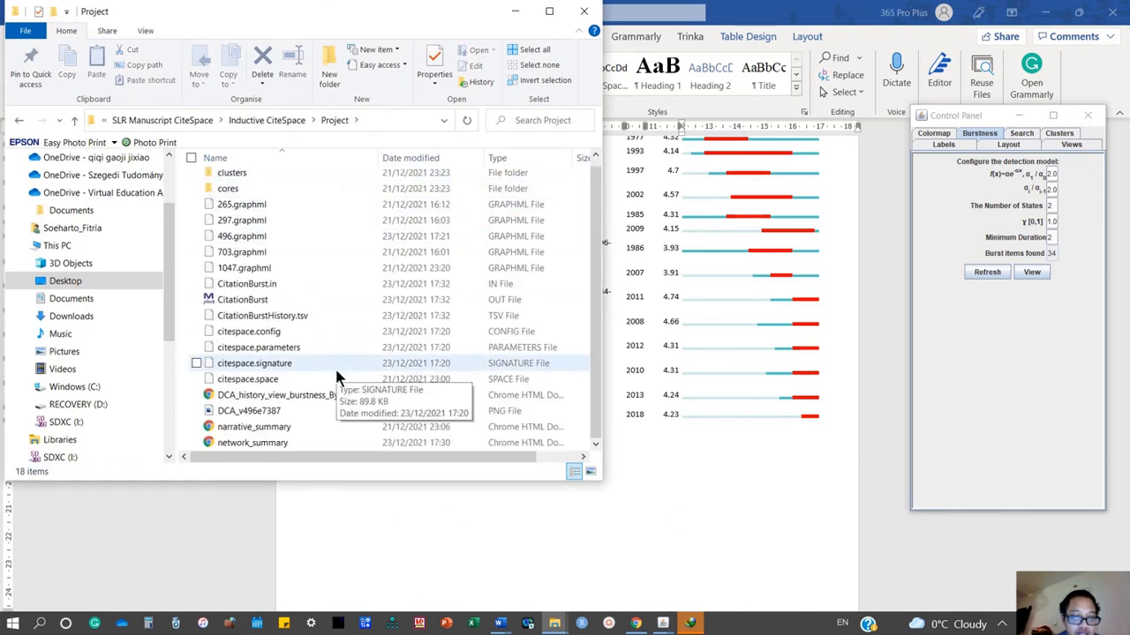
pyautogui.click(293, 417)
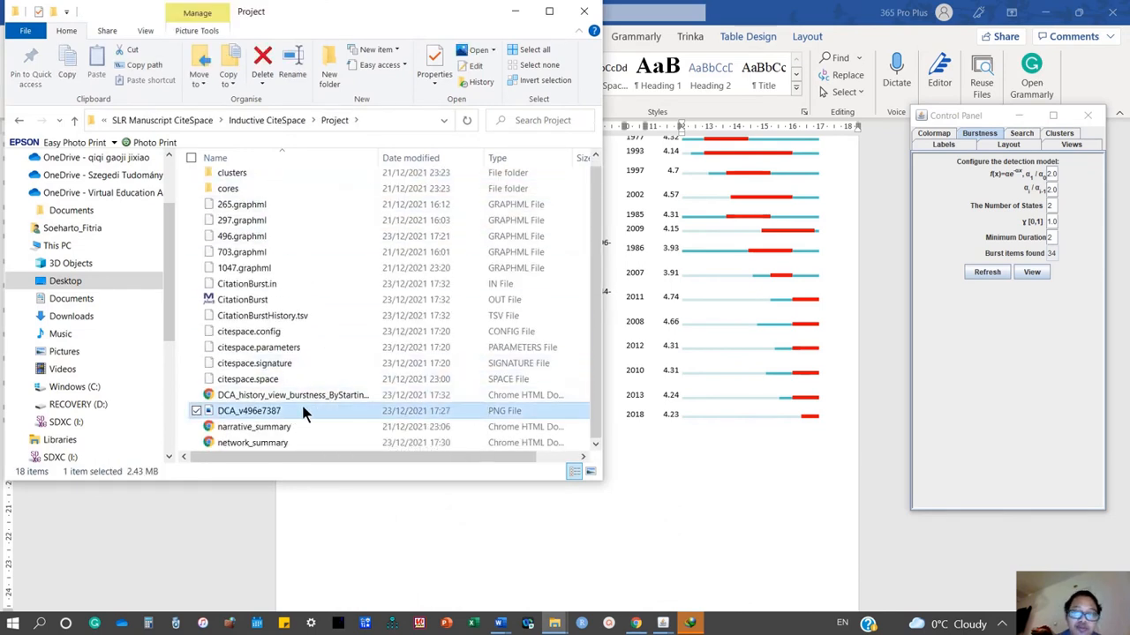
pyautogui.doubleClick(302, 409)
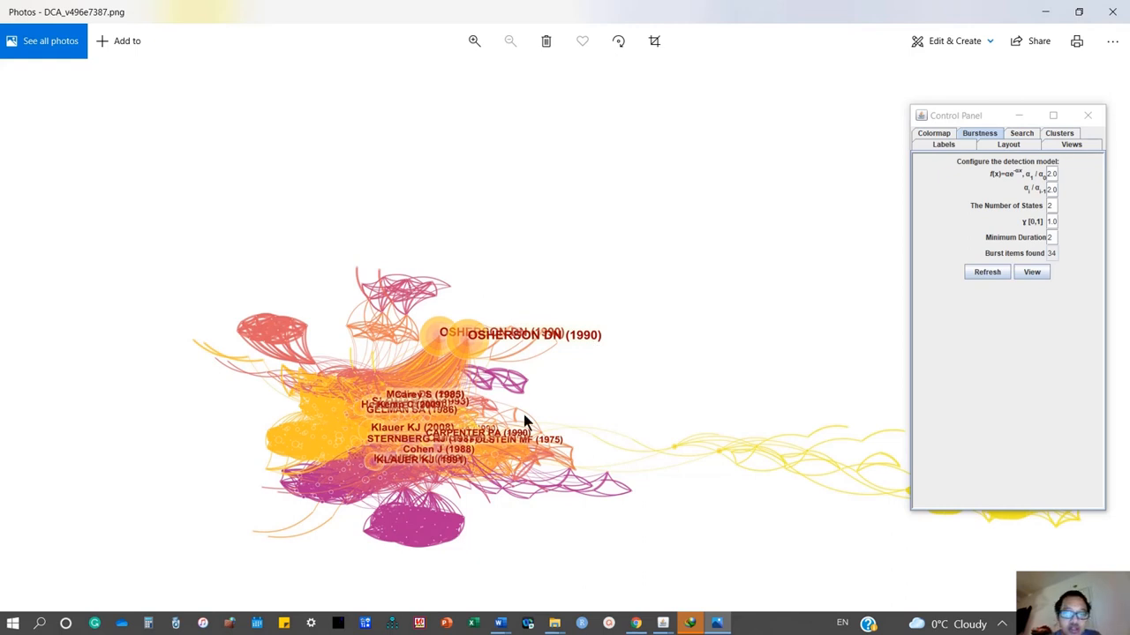
pyautogui.click(1115, 9)
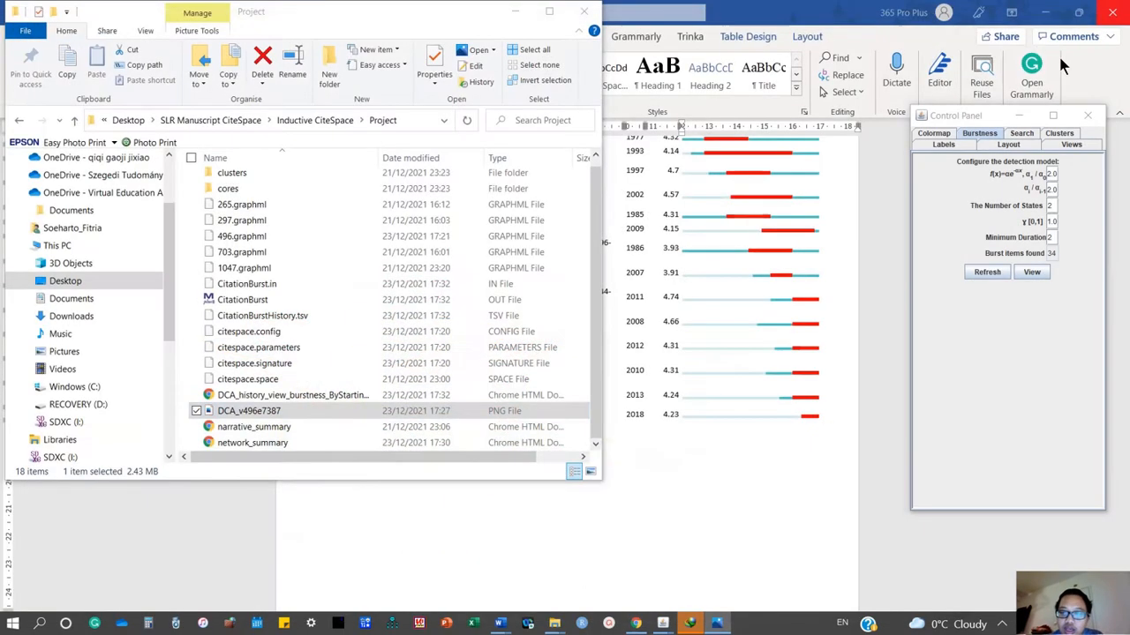
pyautogui.click(587, 12)
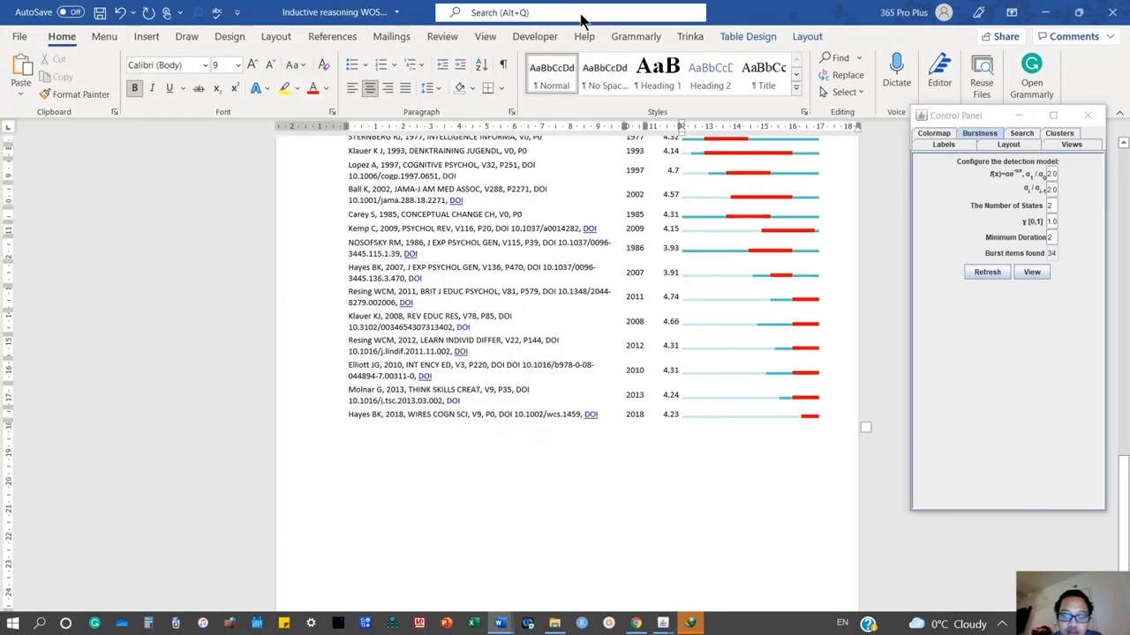
# Close both Citations Burst History windows and the Summary Table window of CiteSpace.
pyautogui.moveTo(663, 626)
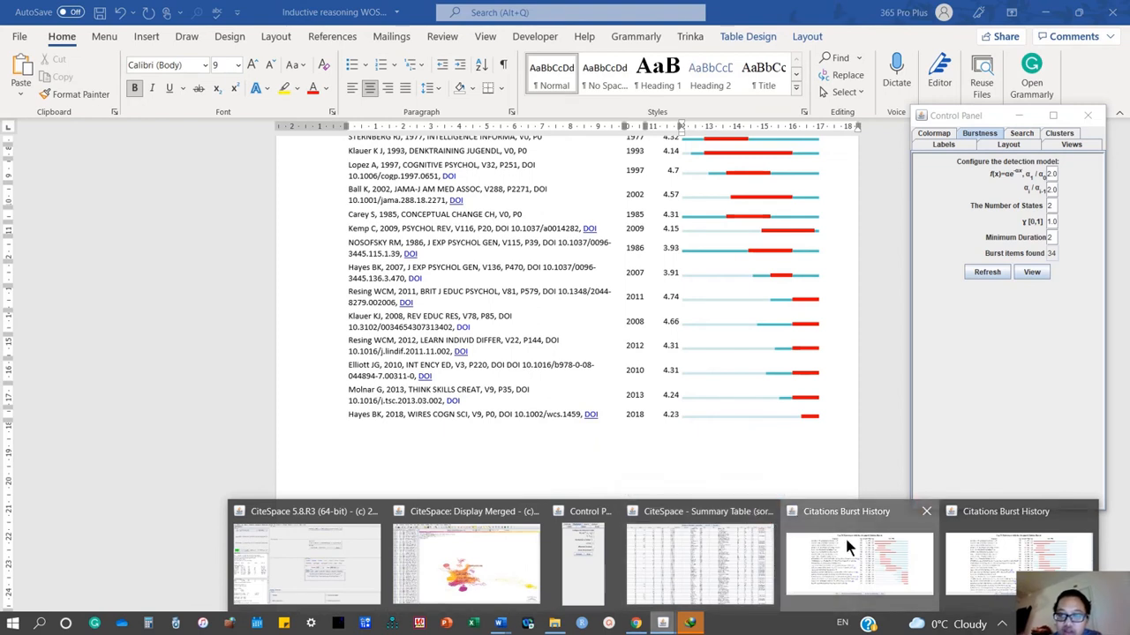
pyautogui.click(928, 516)
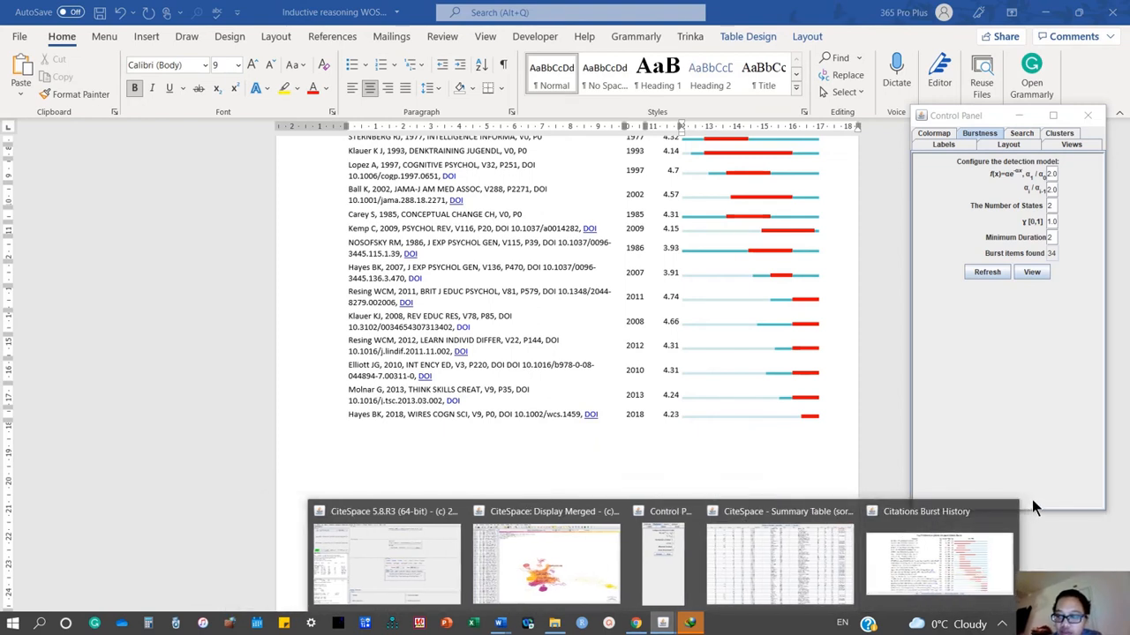
pyautogui.click(1011, 511)
pyautogui.click(932, 511)
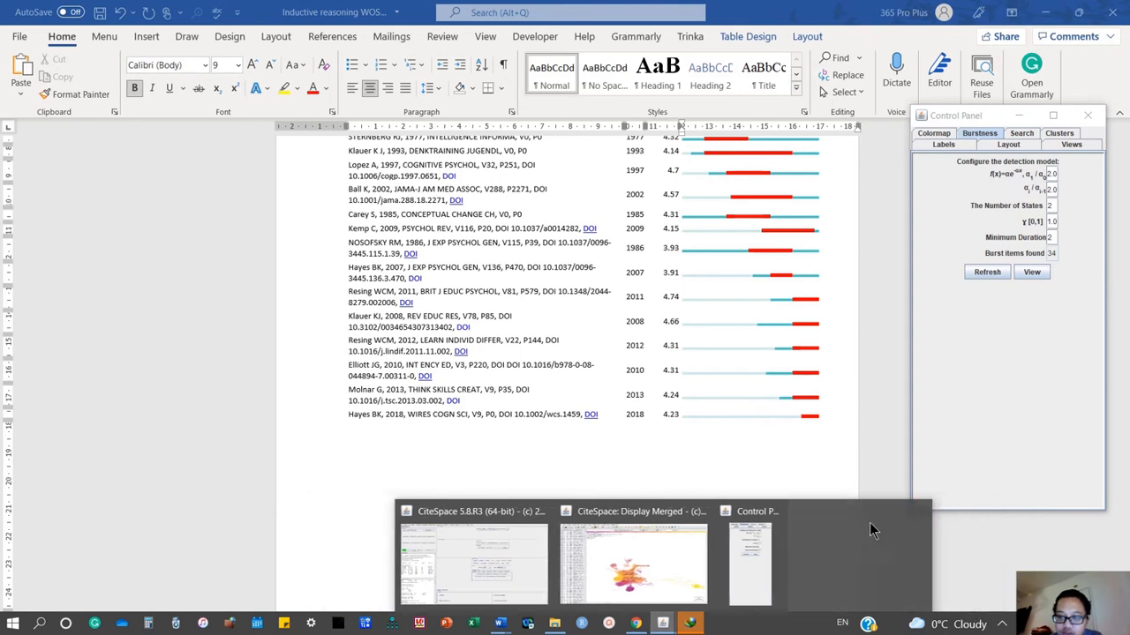
# Switch to the main CiteSpace window and open the JCR dual-map overlay.
pyautogui.click(559, 570)
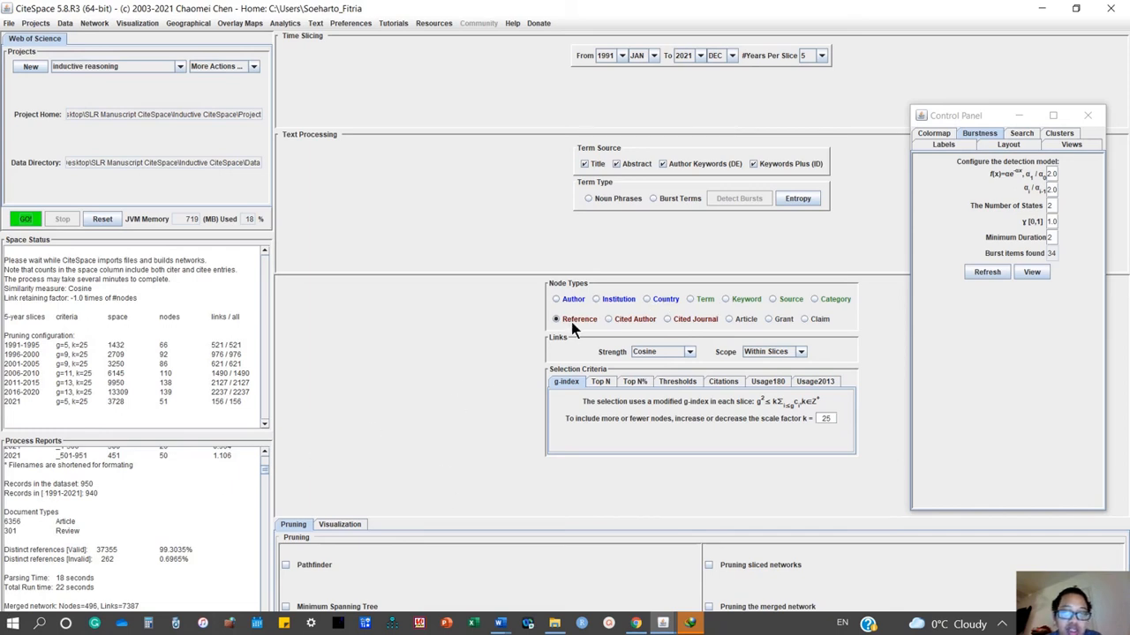
pyautogui.click(559, 300)
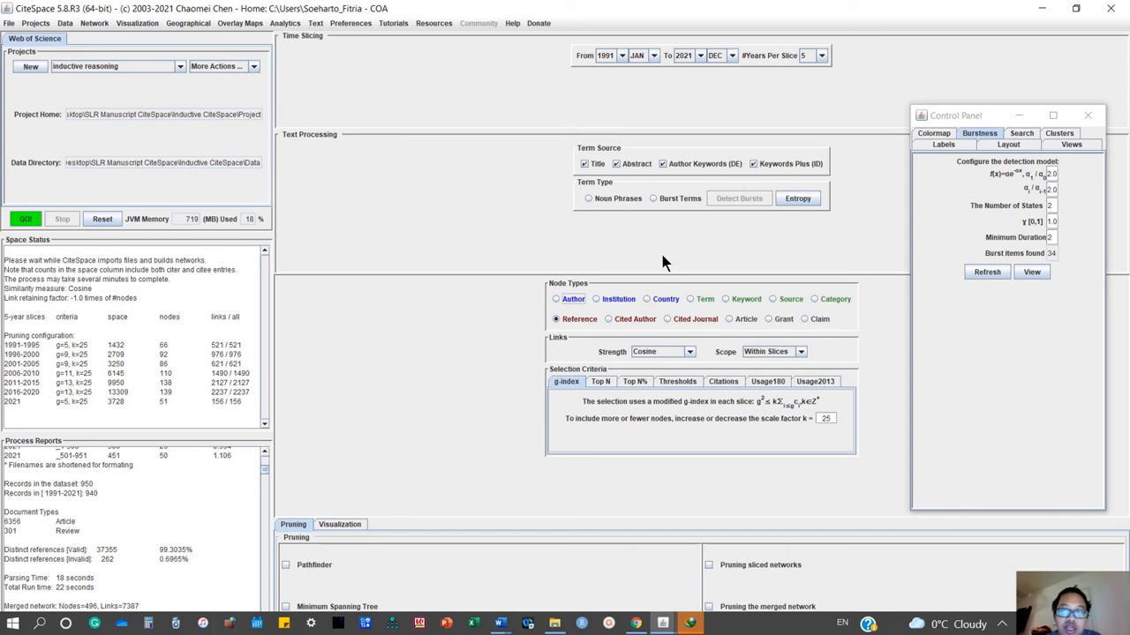
pyautogui.click(240, 25)
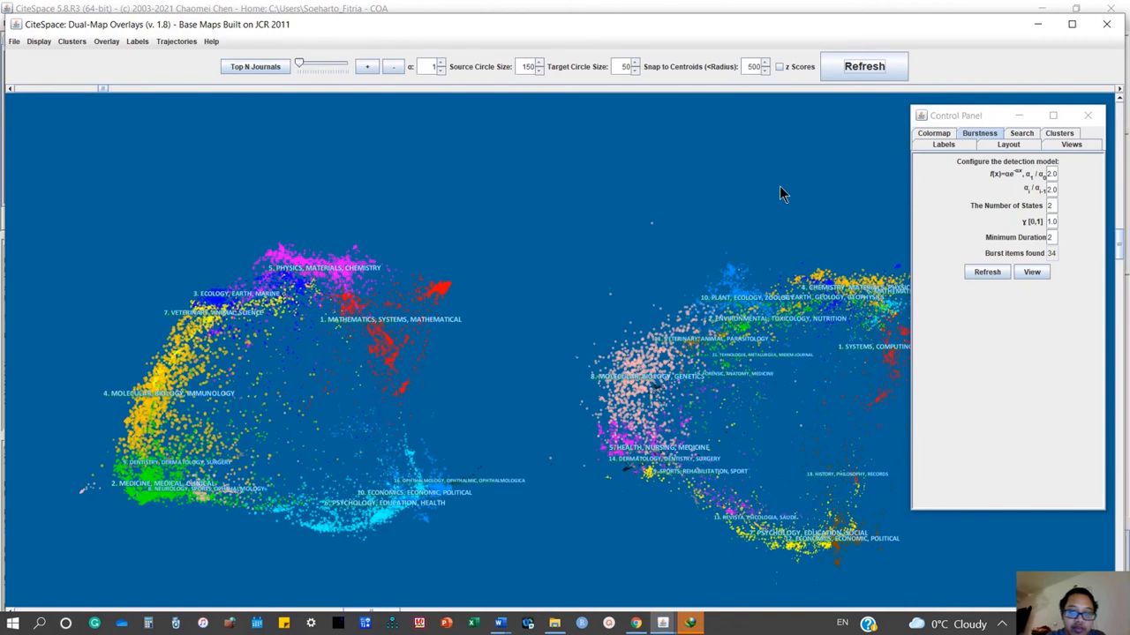
# Start adding a new overlay to the dual map with w (WoS) as the data format.
pyautogui.click(106, 41)
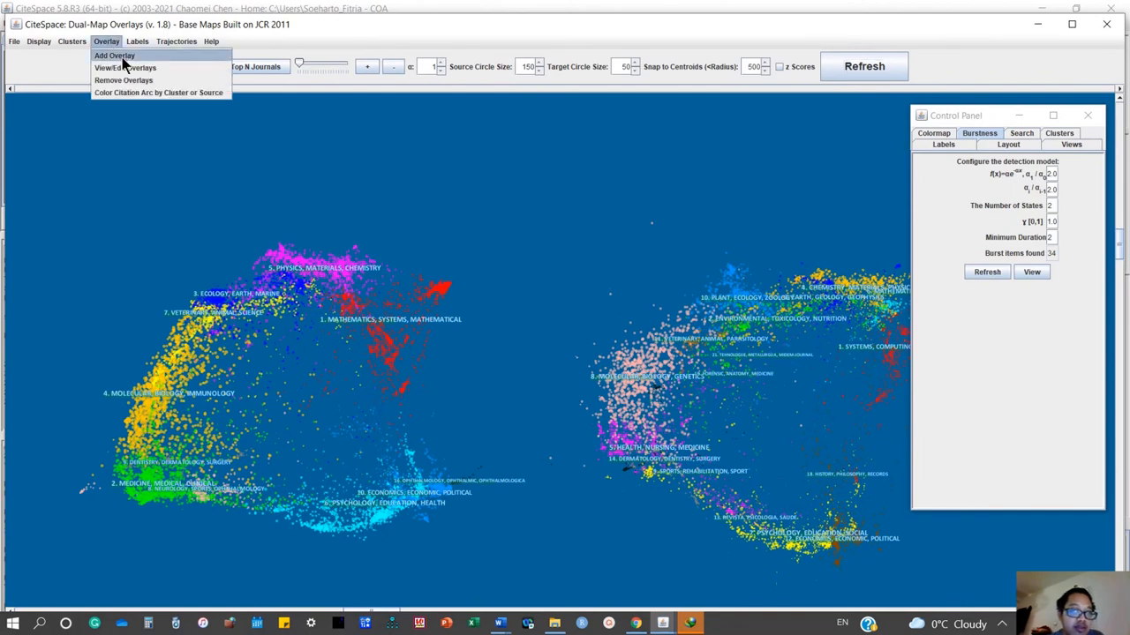
pyautogui.click(122, 56)
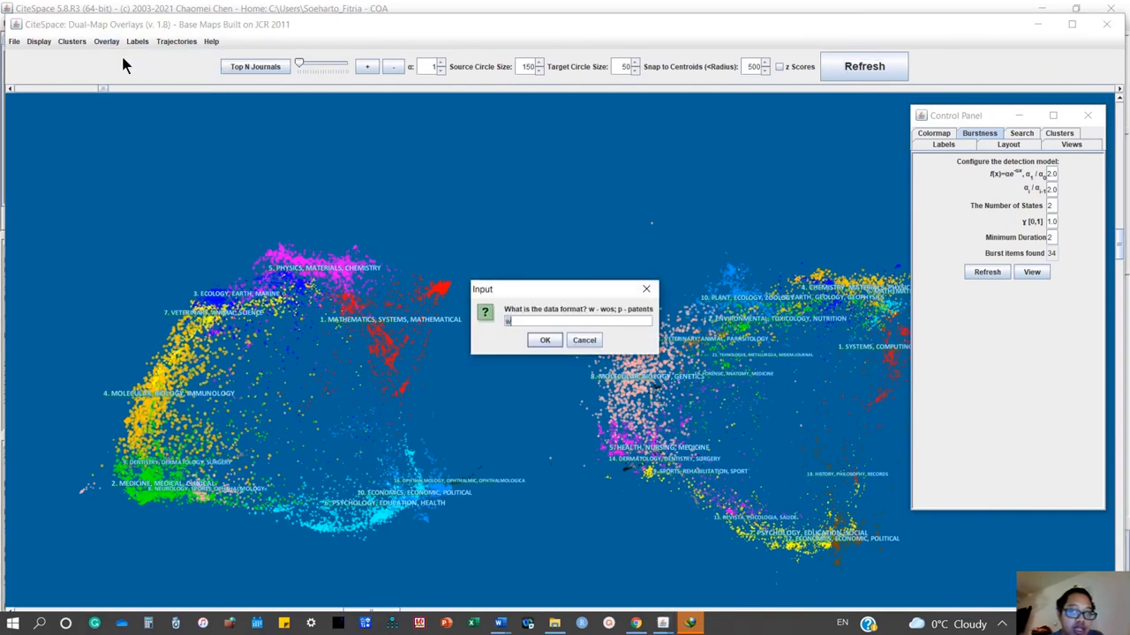
pyautogui.click(539, 340)
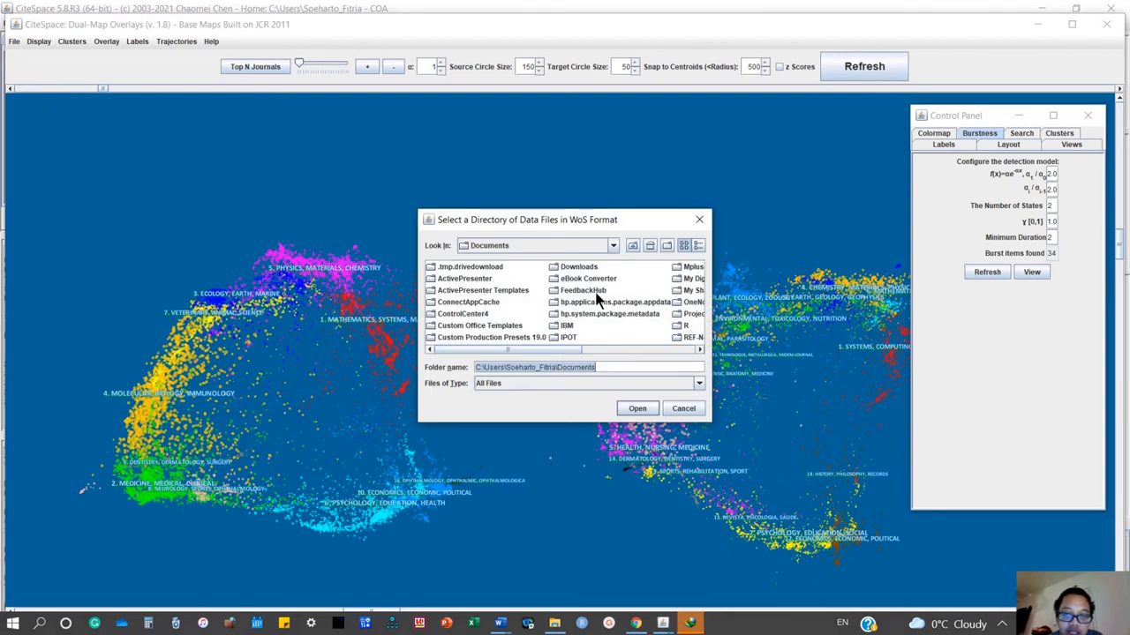
# Browse from Documents to the Desktop when selecting the directory of WoS data files.
pyautogui.click(611, 247)
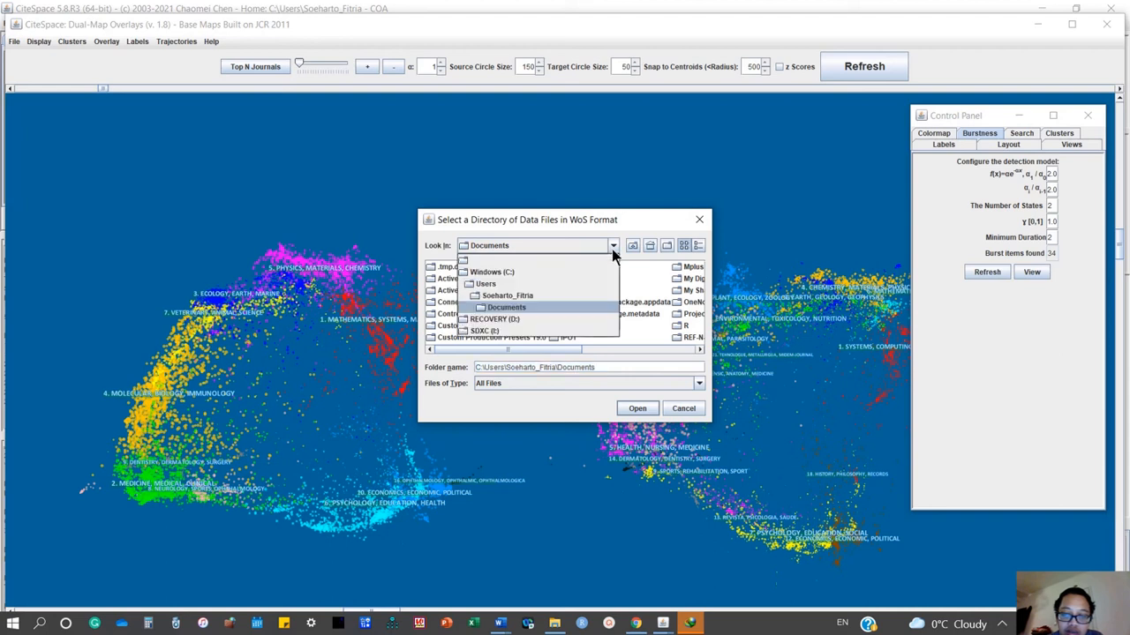
pyautogui.click(485, 263)
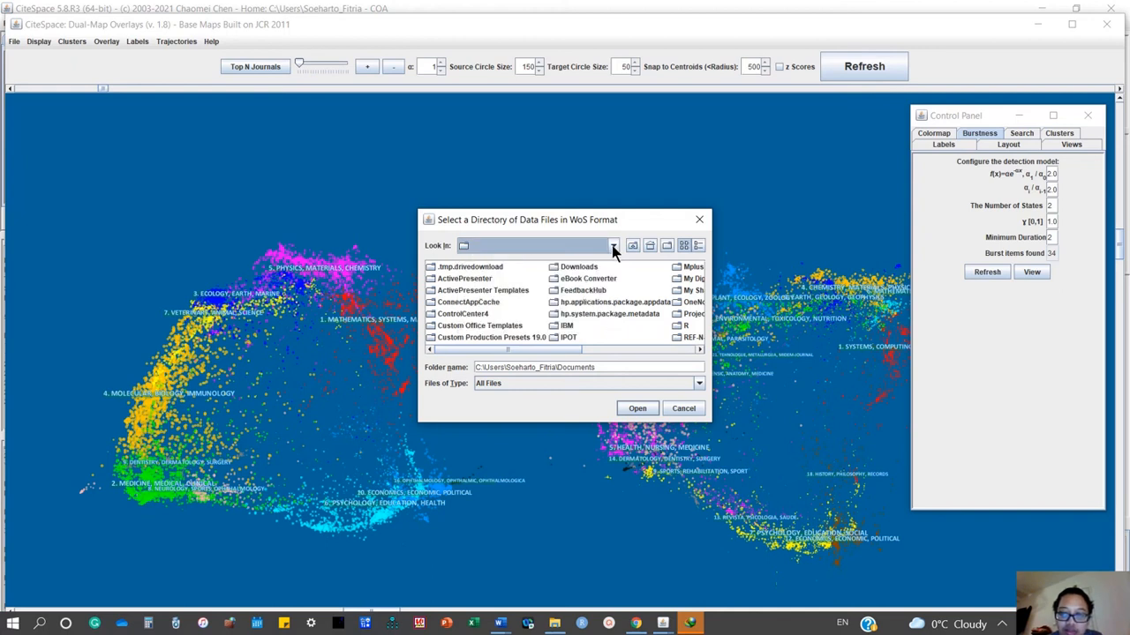
pyautogui.click(613, 246)
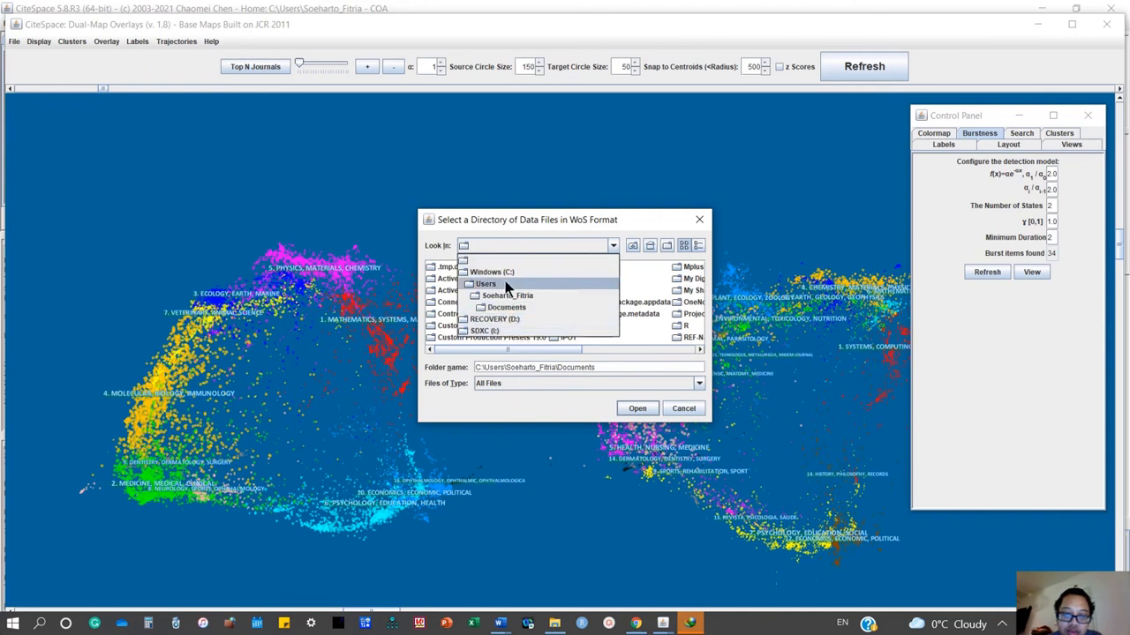
pyautogui.click(617, 240)
pyautogui.click(635, 242)
pyautogui.click(635, 247)
pyautogui.click(634, 247)
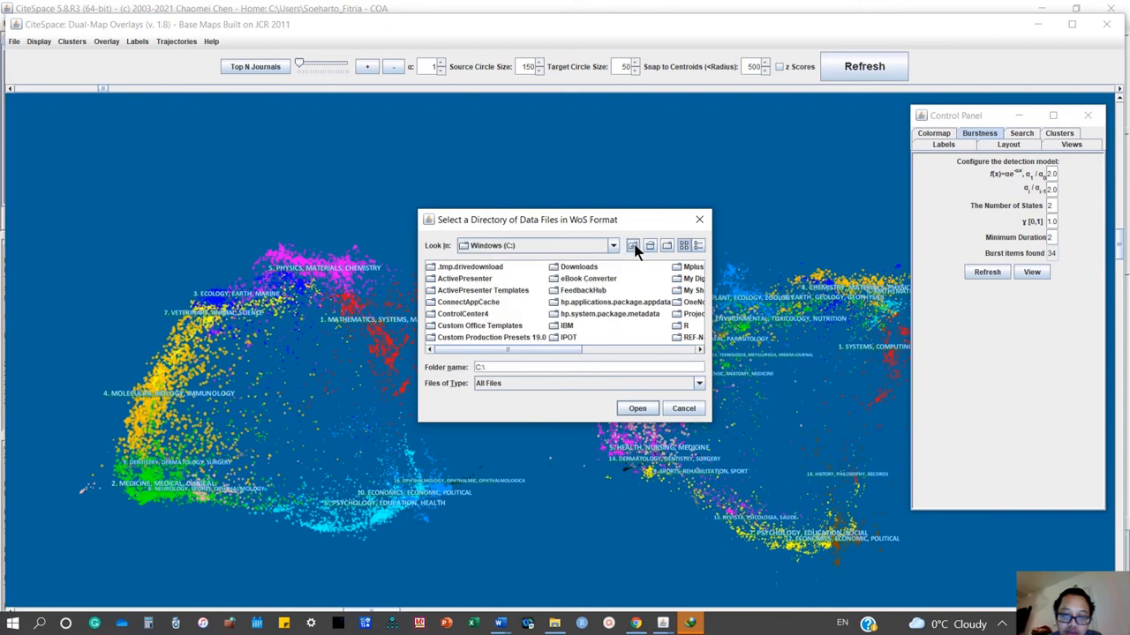
pyautogui.click(635, 247)
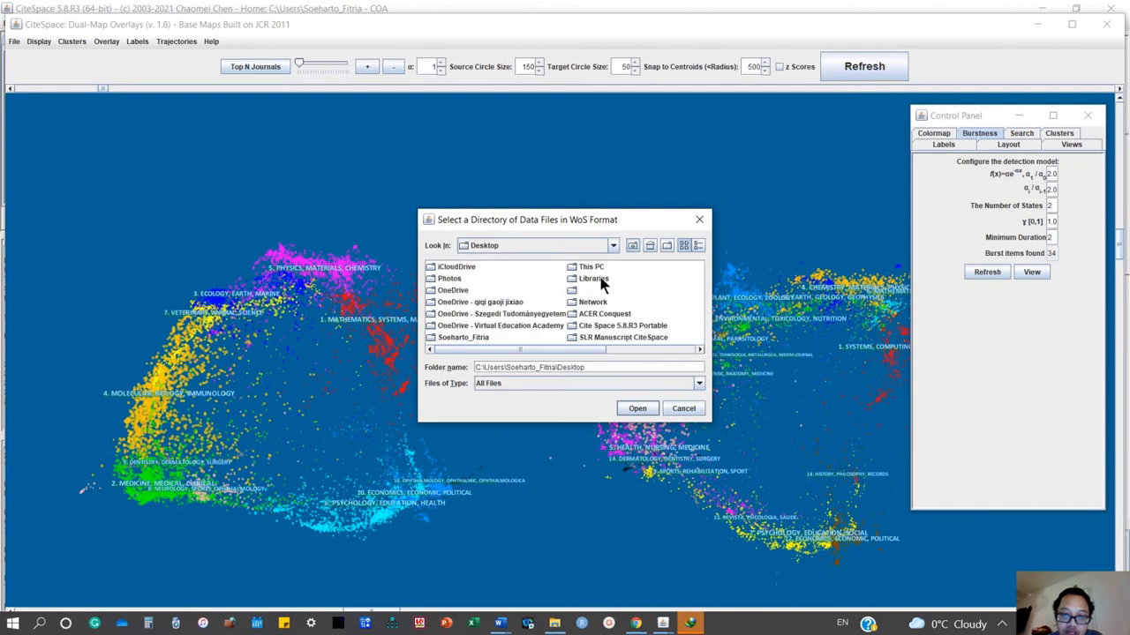
# Choose the Data folder inside SLR Manuscript CiteSpace\Inductive CiteSpace as the overlay's data directory.
pyautogui.doubleClick(607, 340)
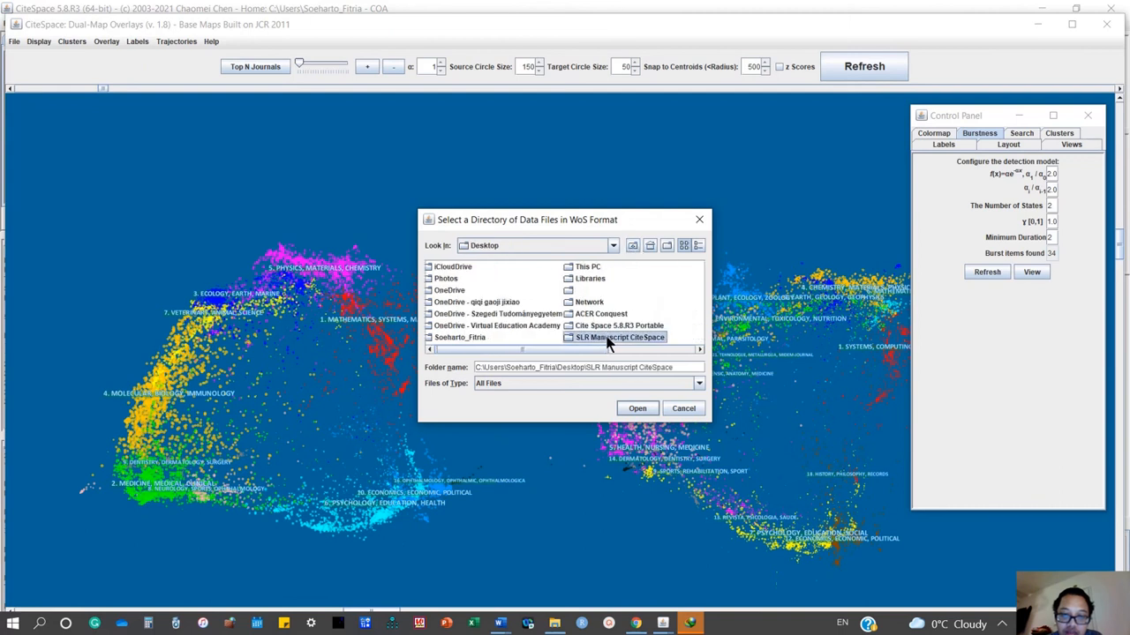
pyautogui.click(474, 268)
pyautogui.doubleClick(475, 268)
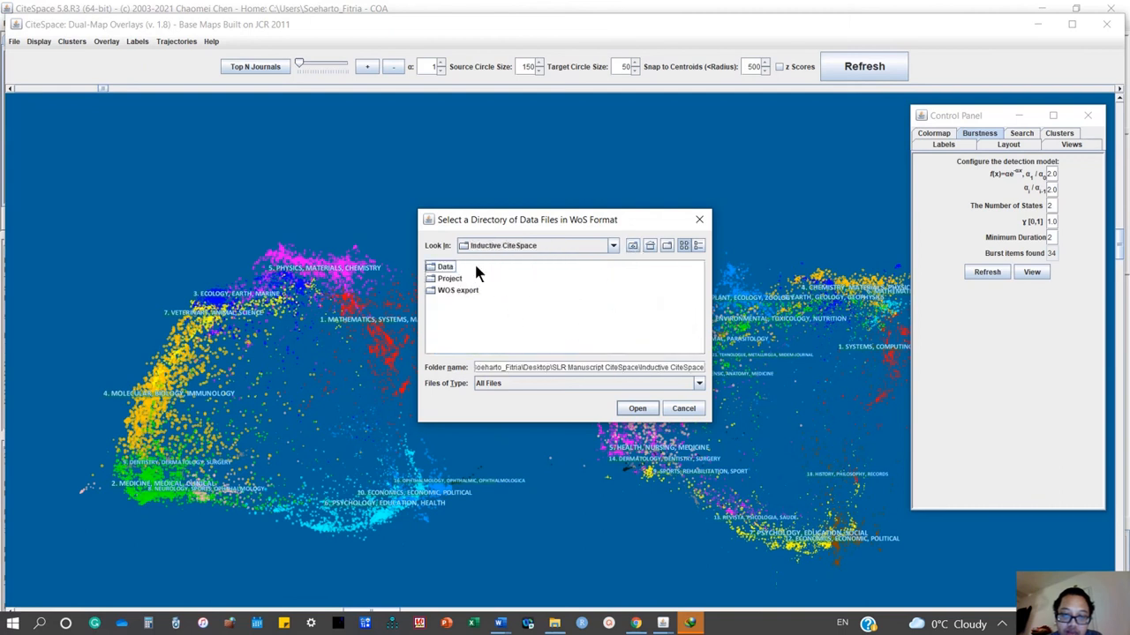
pyautogui.click(450, 268)
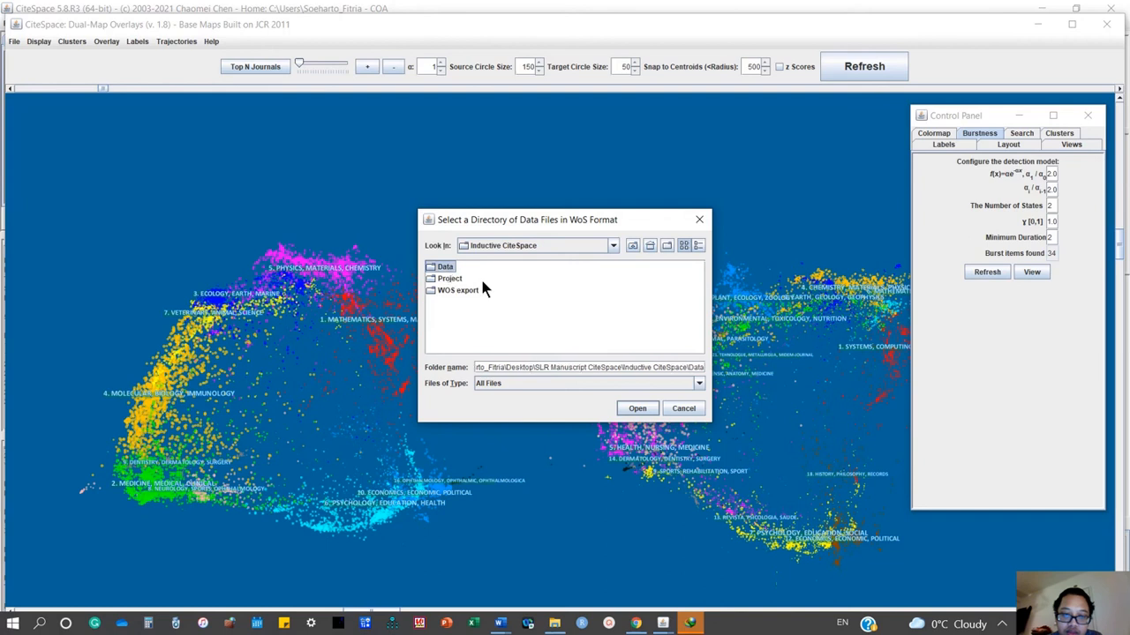
pyautogui.click(635, 408)
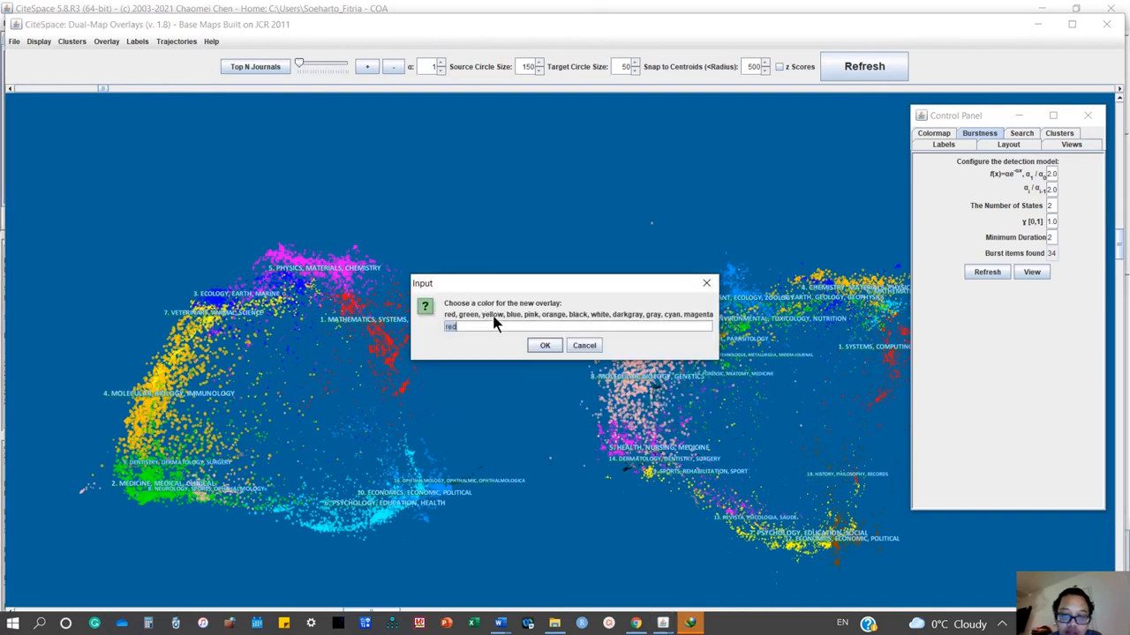
# Use red as the new overlay's color and minimize the Control Panel to clear the view of the dual map.
pyautogui.click(537, 345)
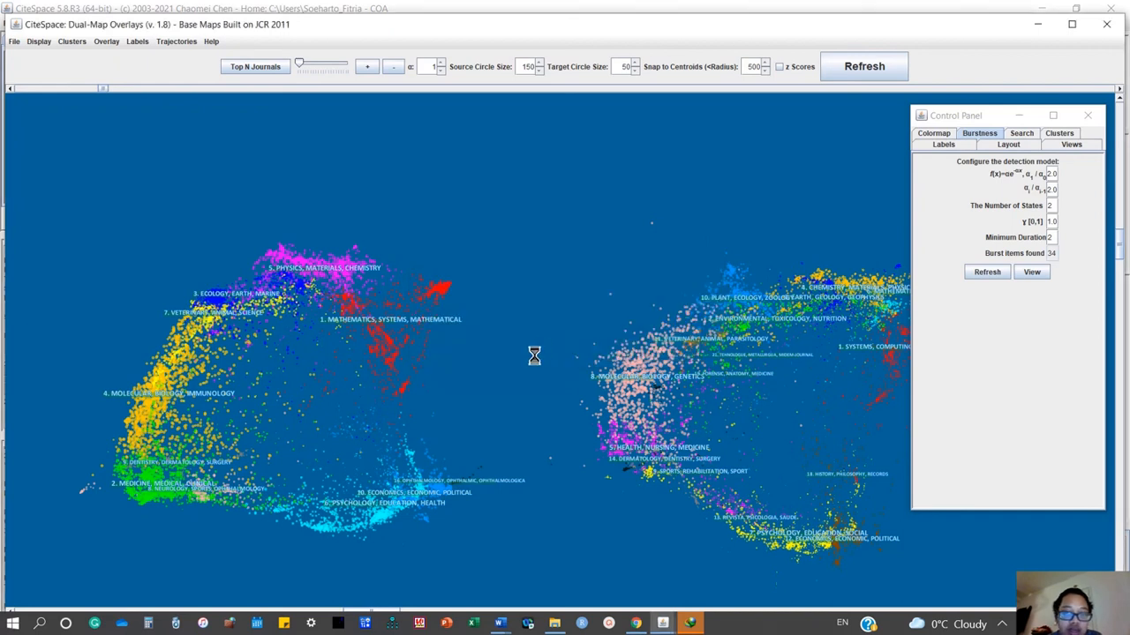
pyautogui.click(1020, 117)
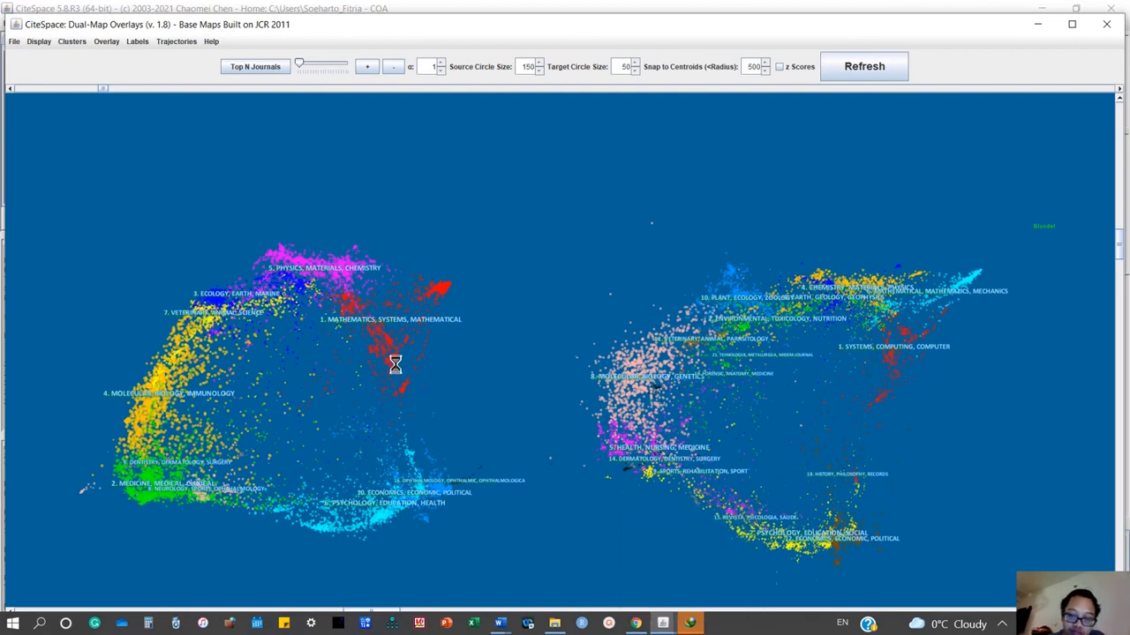
pyautogui.moveTo(556, 626)
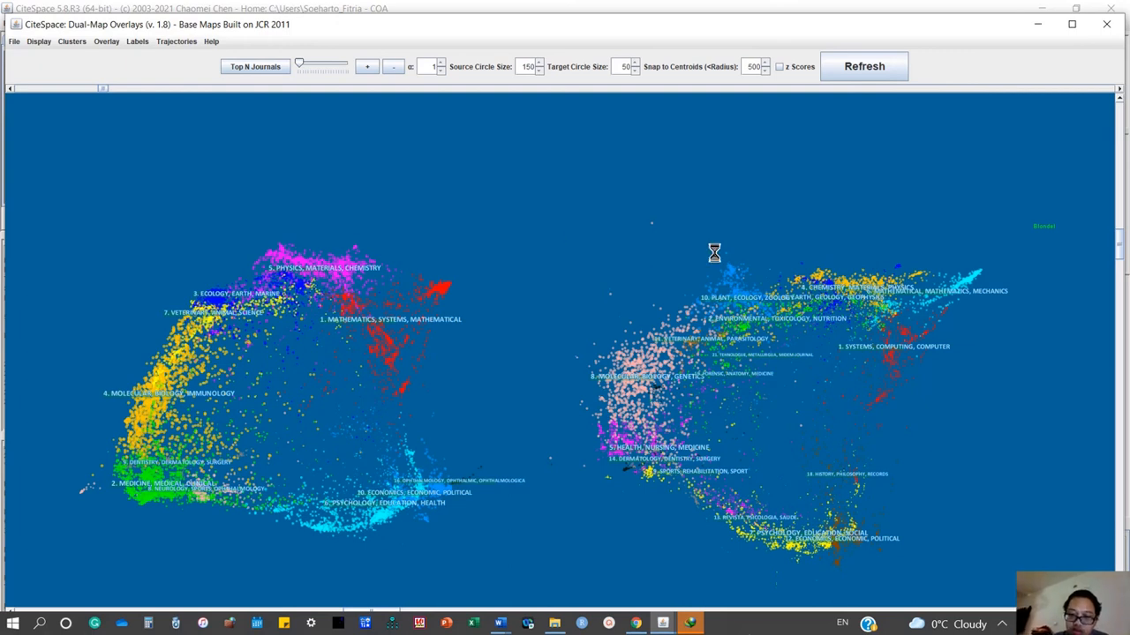
# Dismiss the download manager's prompt about URLs found in the clipboard and return to the Dual-Map Overlays window.
pyautogui.click(697, 626)
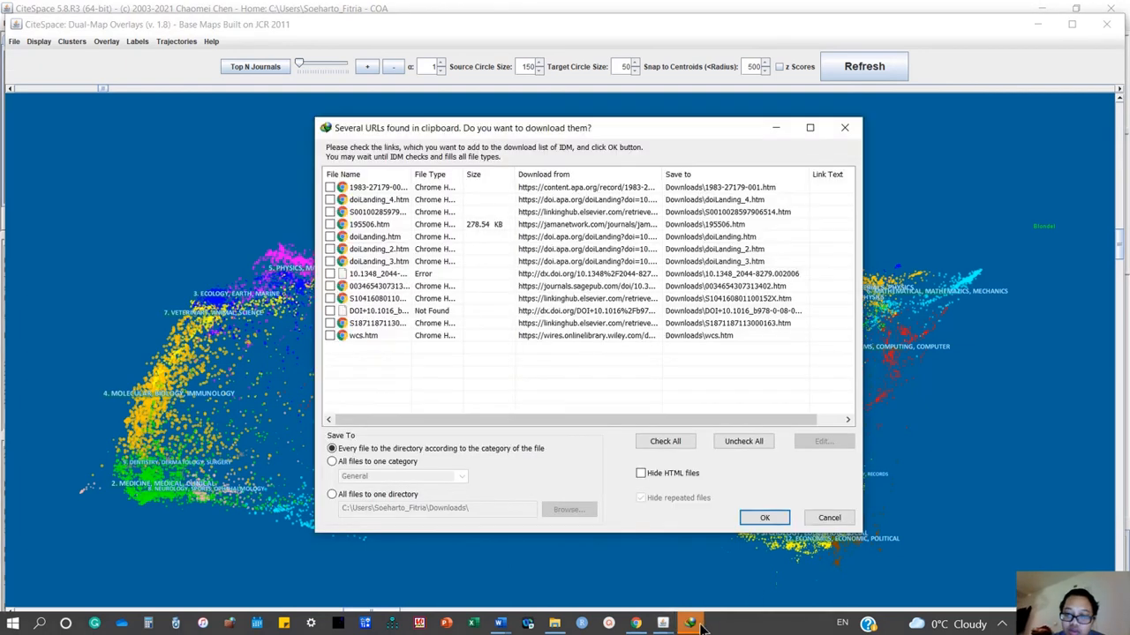
pyautogui.click(844, 126)
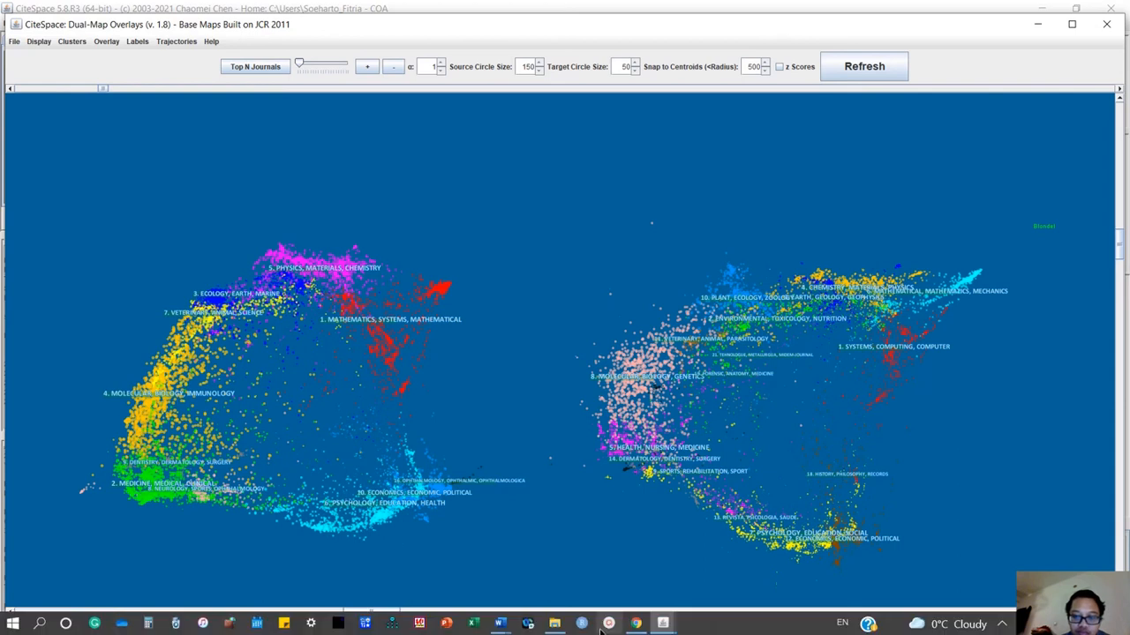
pyautogui.click(664, 624)
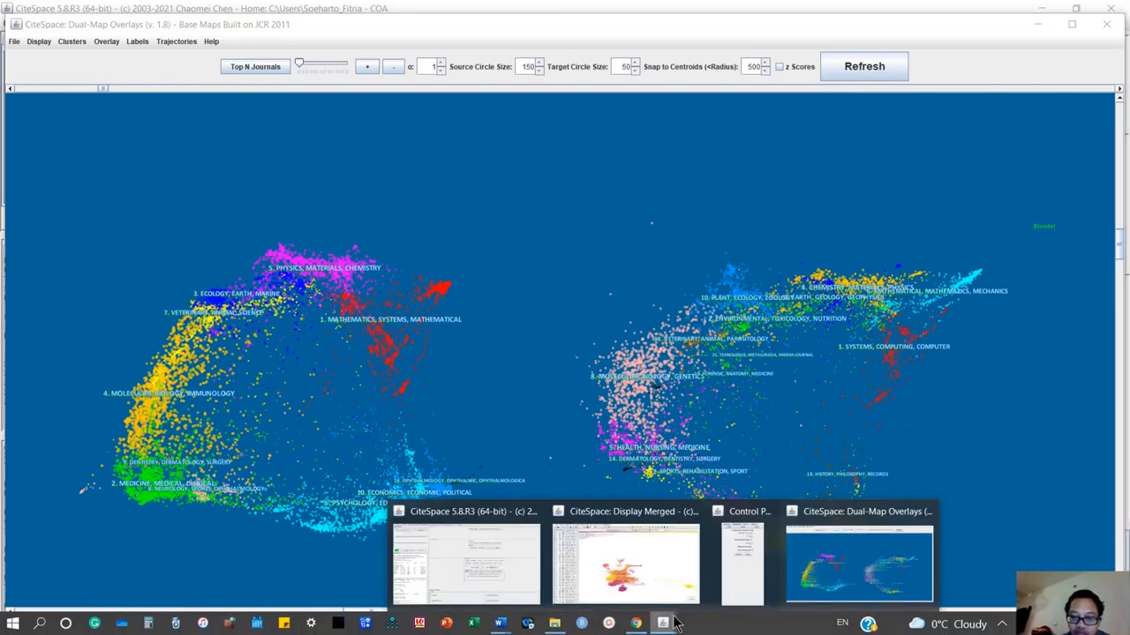
pyautogui.moveTo(751, 539)
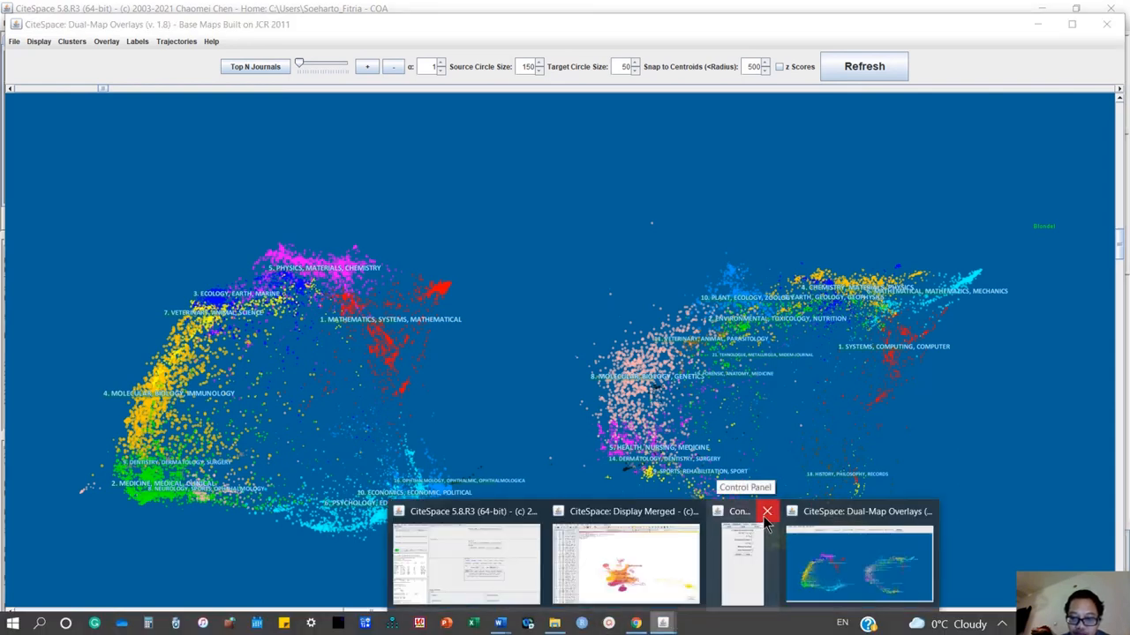
pyautogui.click(810, 540)
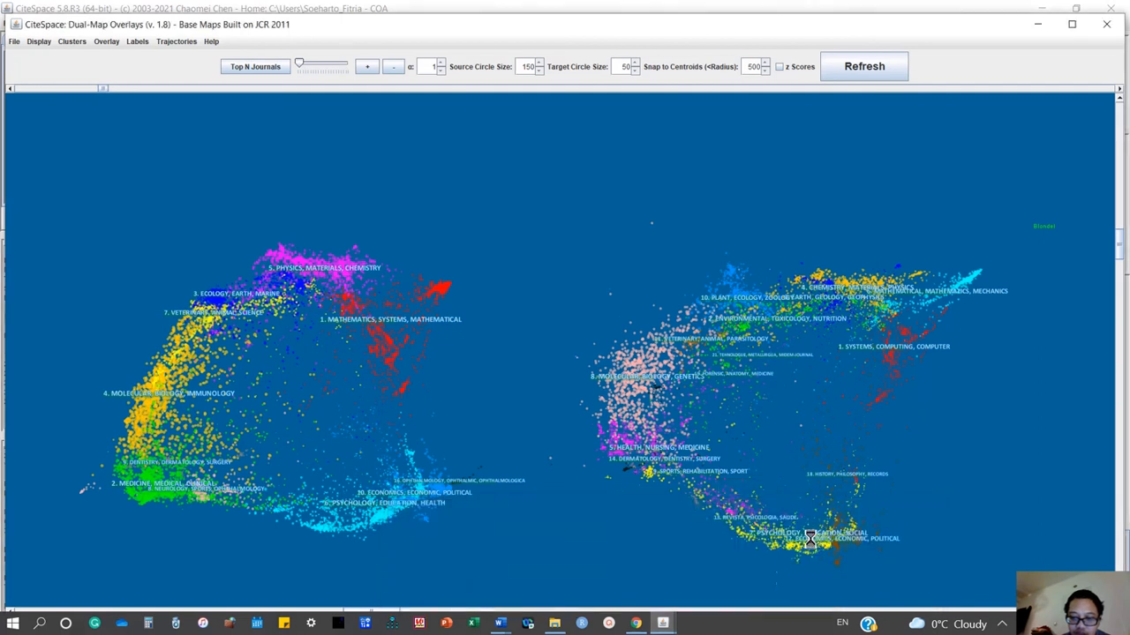
pyautogui.click(664, 623)
pyautogui.moveTo(759, 514)
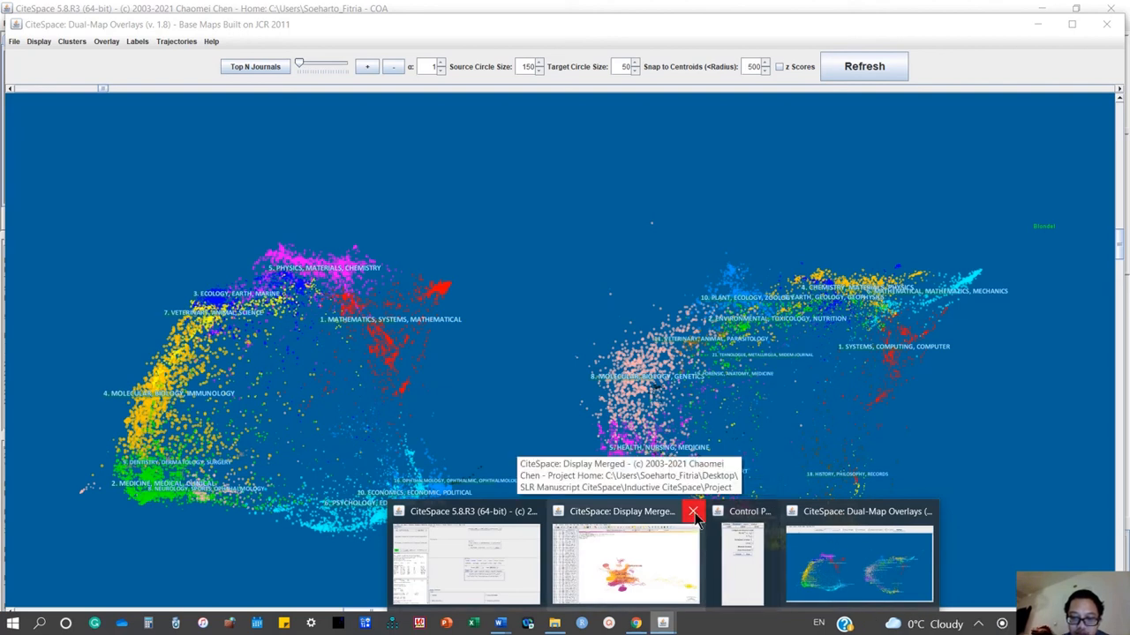
pyautogui.click(830, 556)
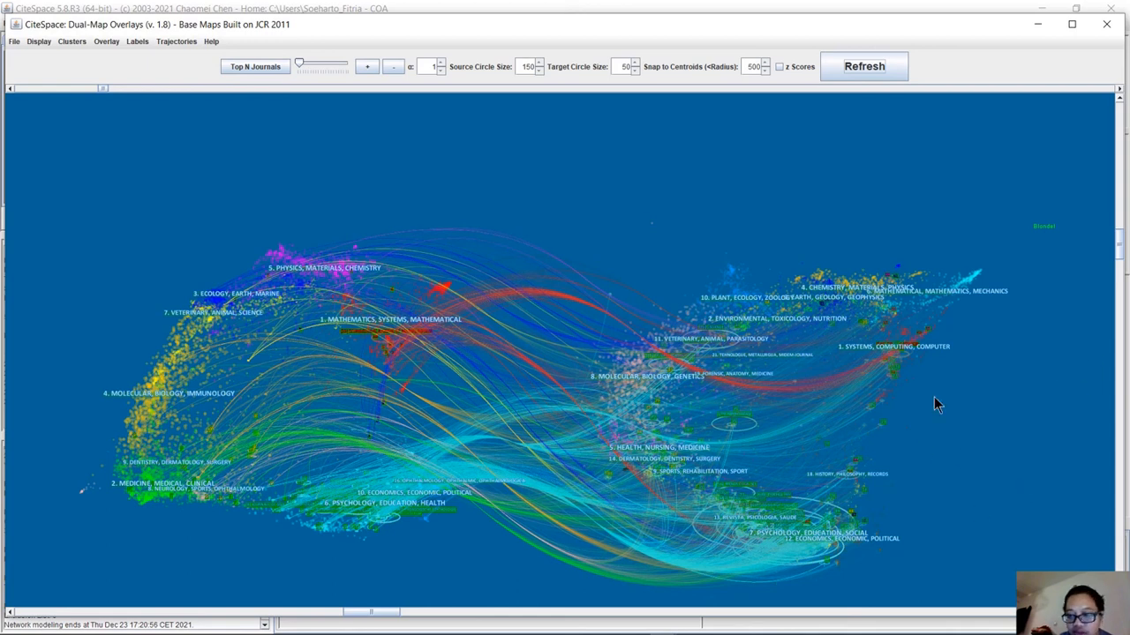
# Save the dual-map overlay as the PNG image my_image.png on the Desktop.
pyautogui.click(14, 41)
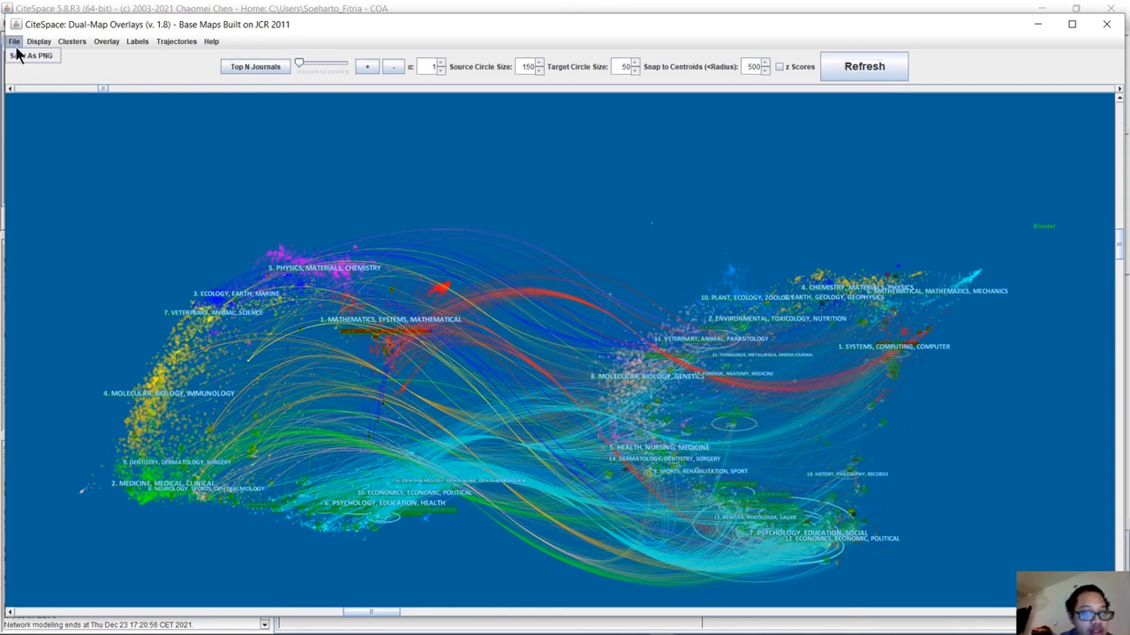
pyautogui.click(22, 54)
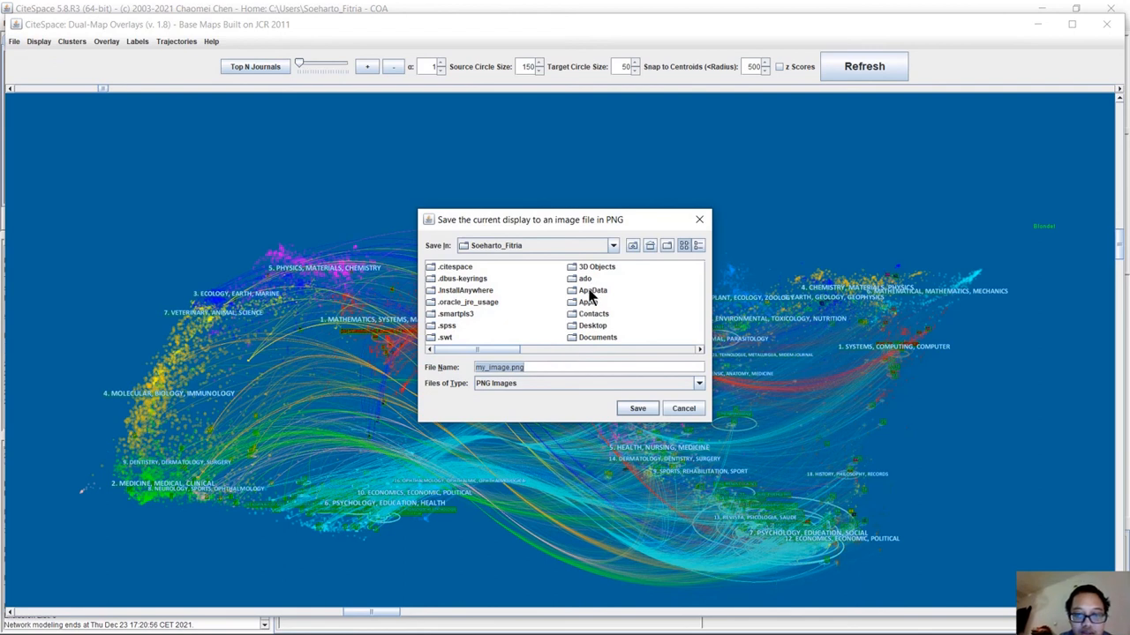
pyautogui.click(632, 246)
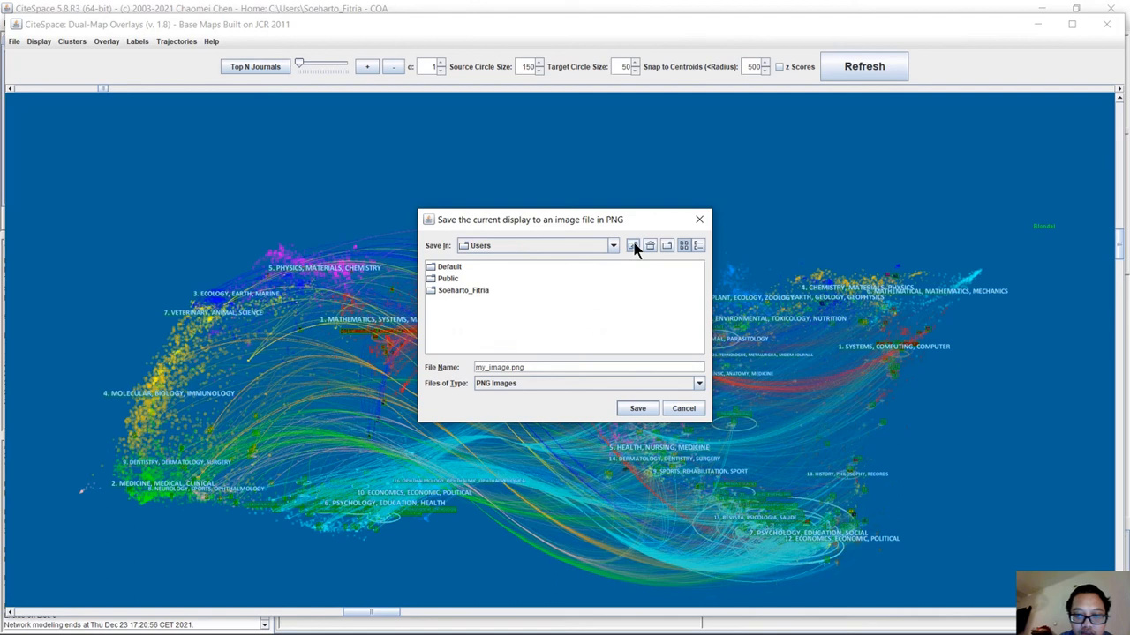
pyautogui.click(633, 246)
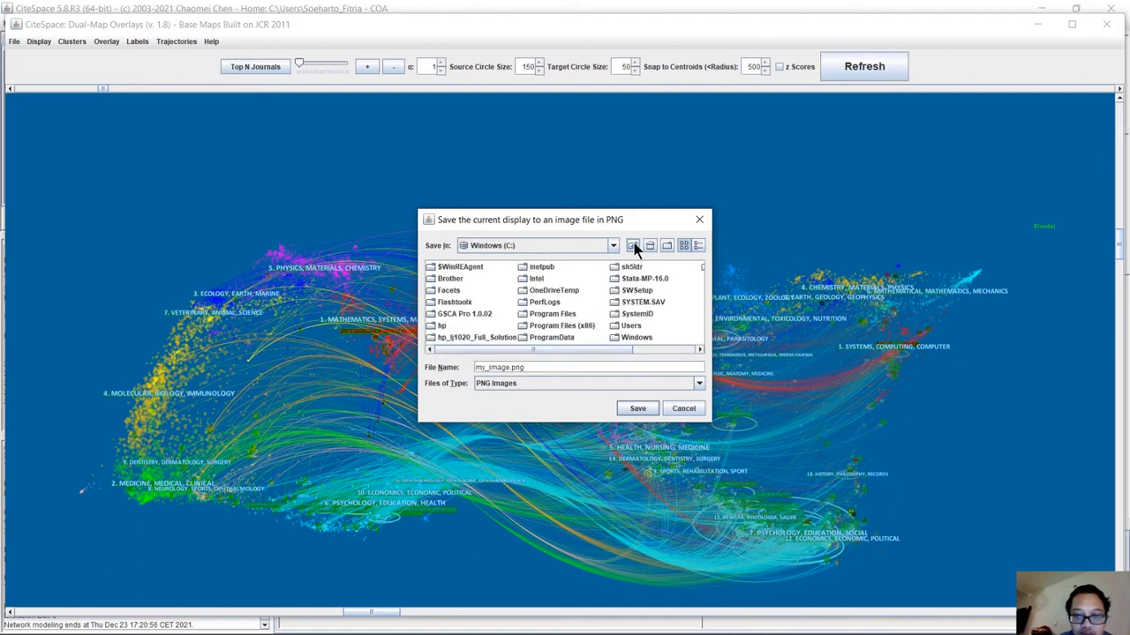
pyautogui.click(632, 246)
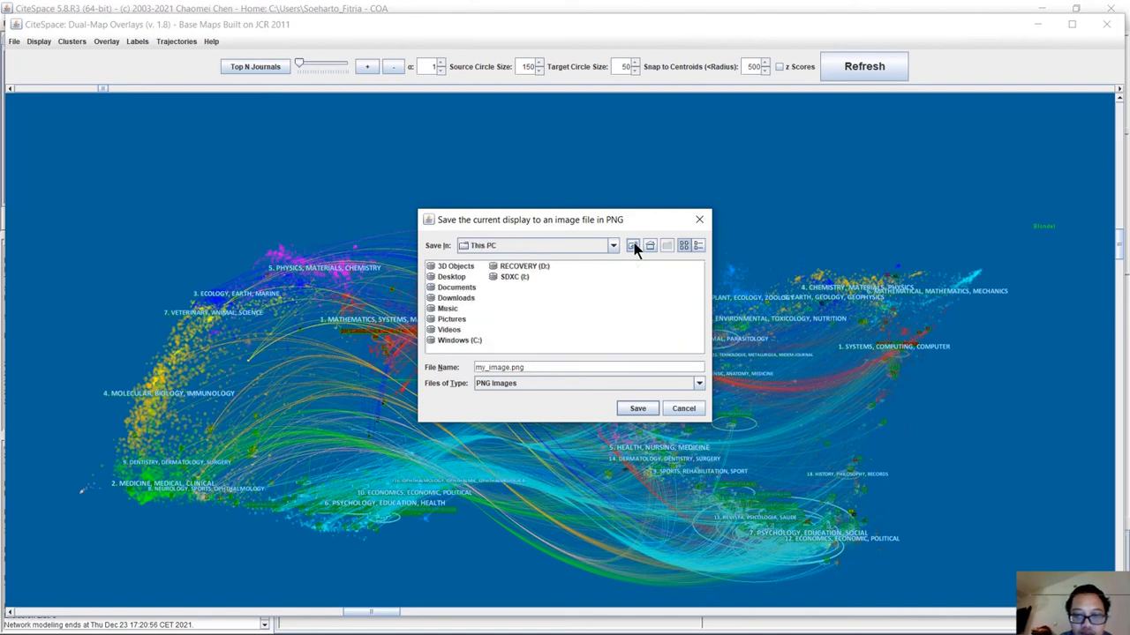
pyautogui.doubleClick(448, 276)
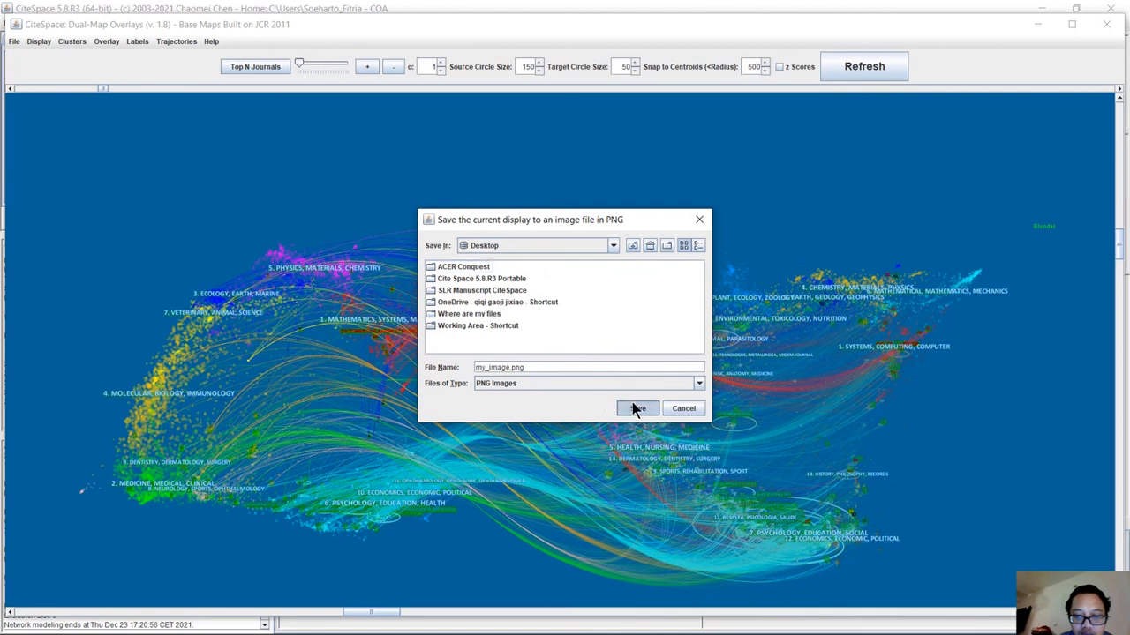
pyautogui.click(636, 409)
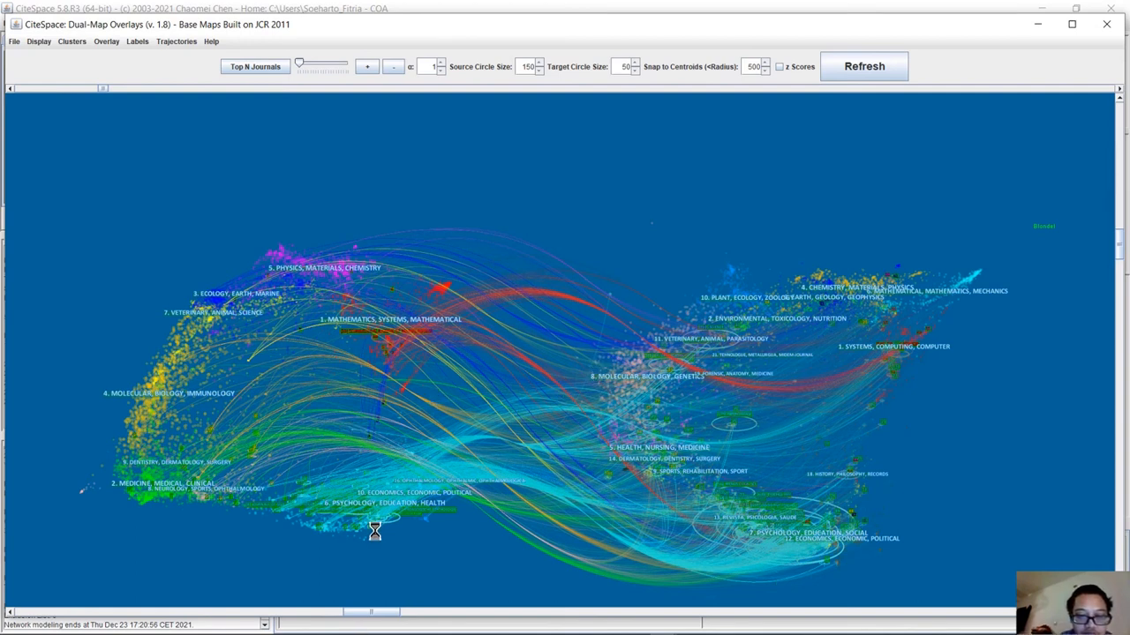
pyautogui.moveTo(441, 633)
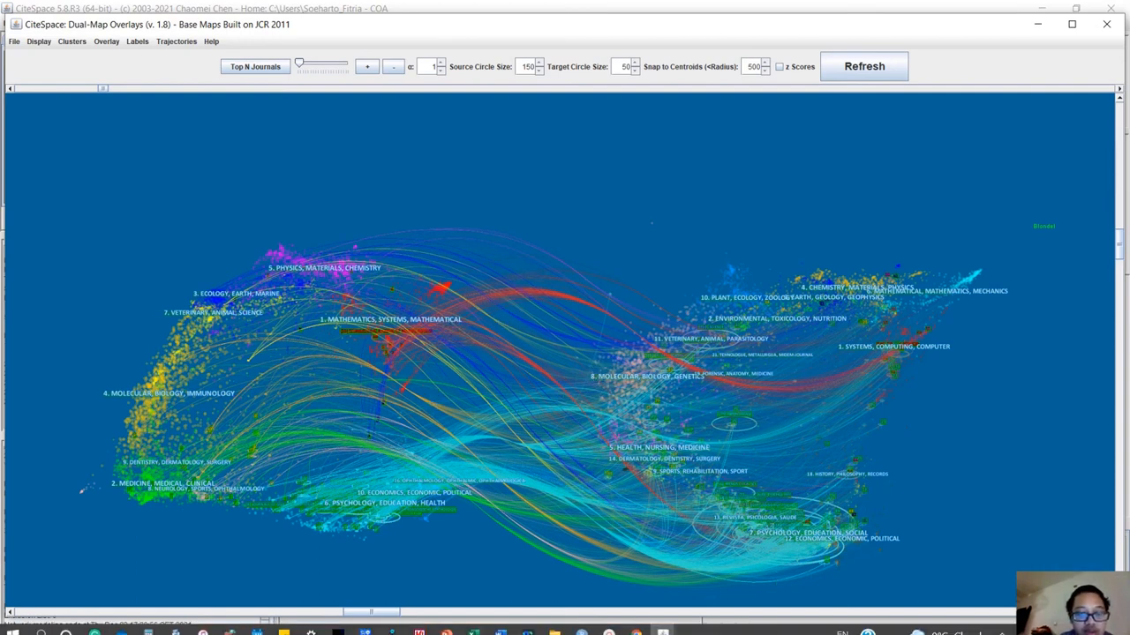
pyautogui.moveTo(500, 623)
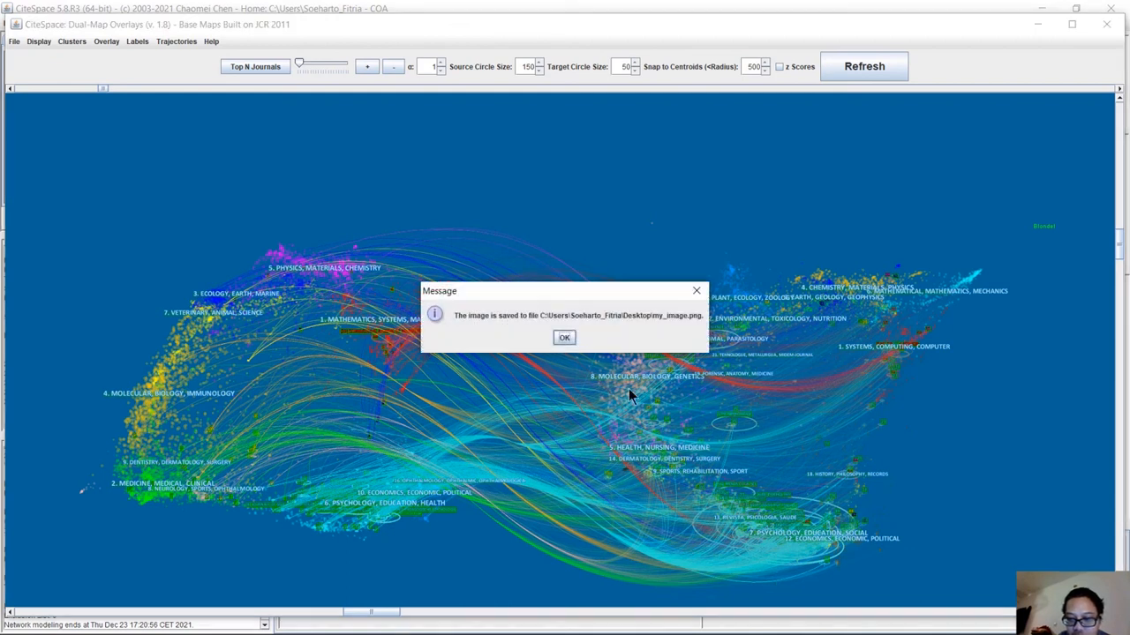
pyautogui.click(565, 339)
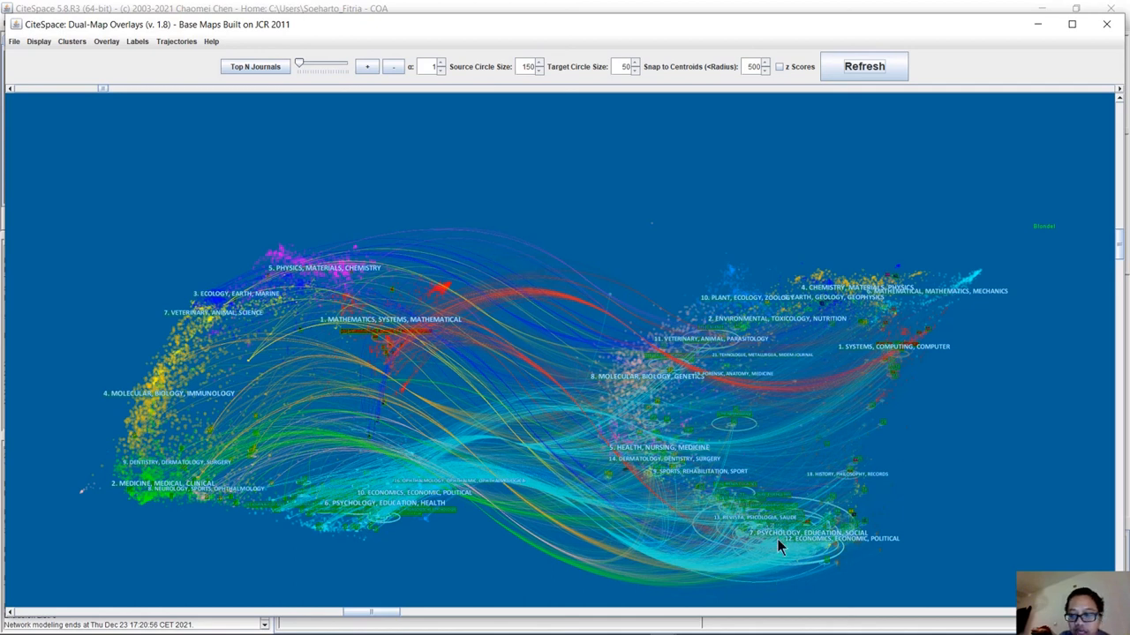
# Examine the swatch, HSV, HSL, RGB and CMYK choices for the map's background color, then close the chooser without changing it.
pyautogui.click(44, 42)
pyautogui.click(57, 57)
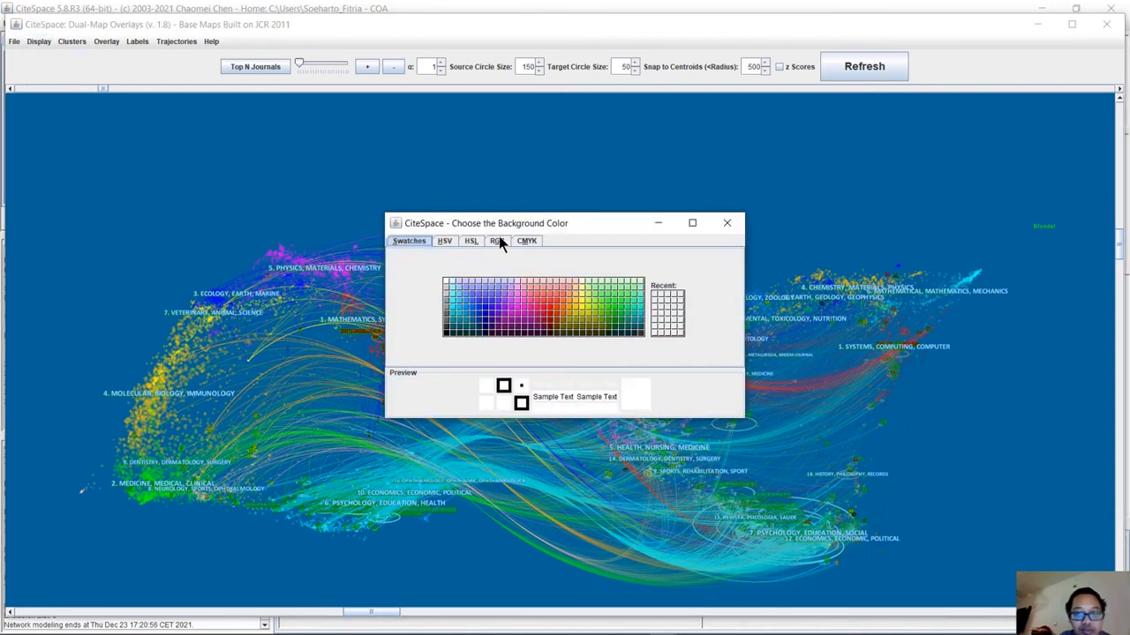
pyautogui.click(446, 242)
pyautogui.click(473, 241)
pyautogui.click(496, 241)
pyautogui.click(521, 241)
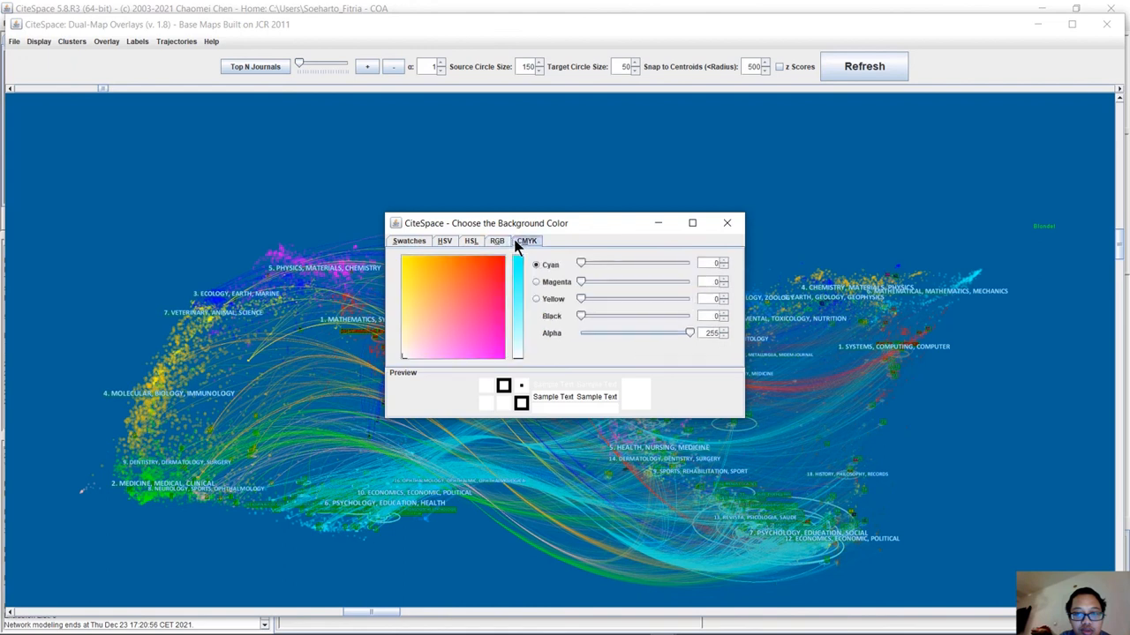
pyautogui.click(414, 242)
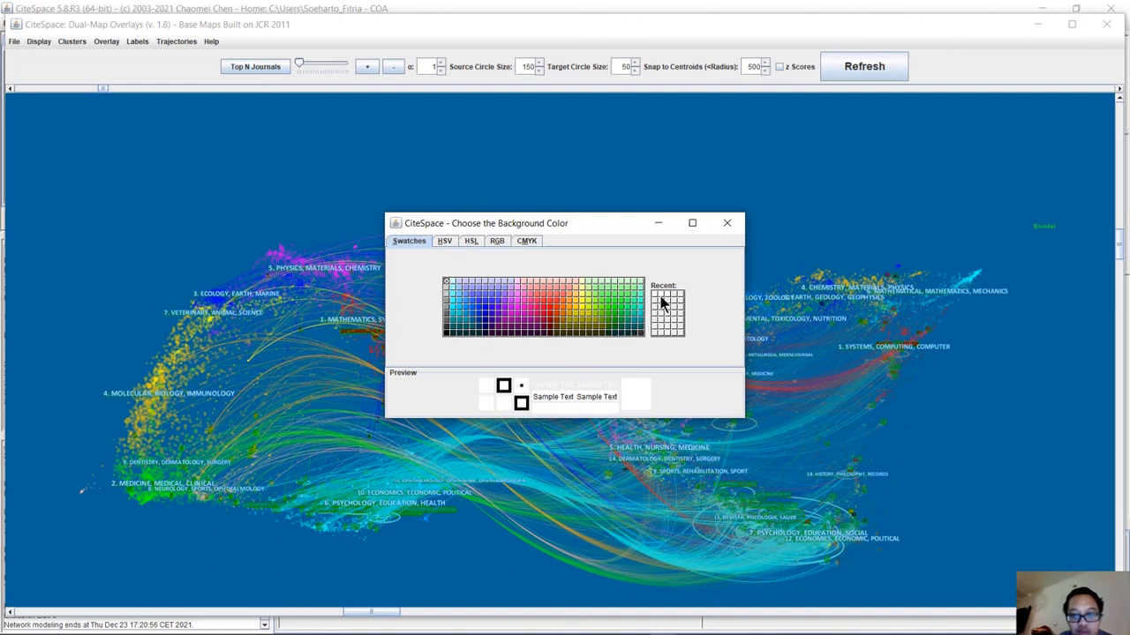
pyautogui.click(728, 222)
pyautogui.click(41, 44)
pyautogui.moveTo(137, 46)
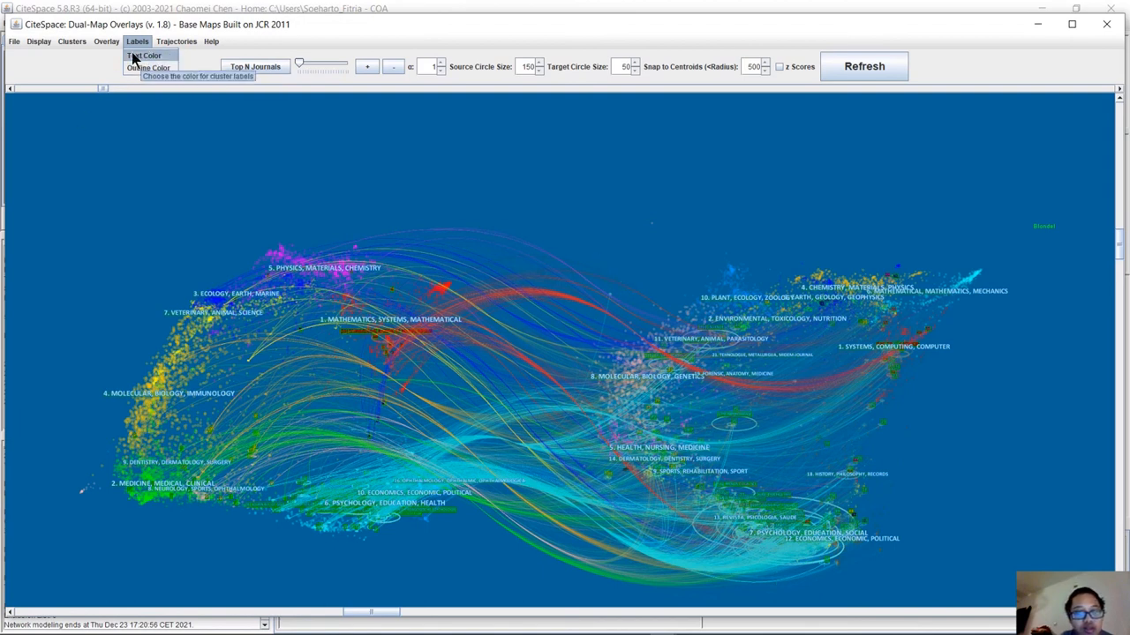
pyautogui.moveTo(45, 43)
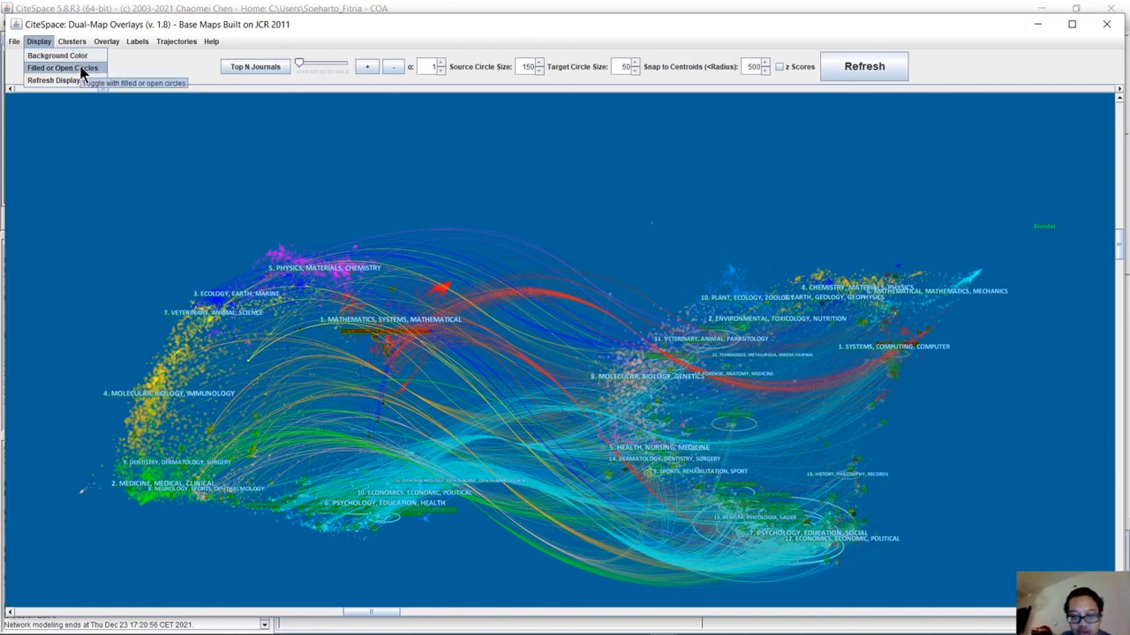
pyautogui.click(419, 183)
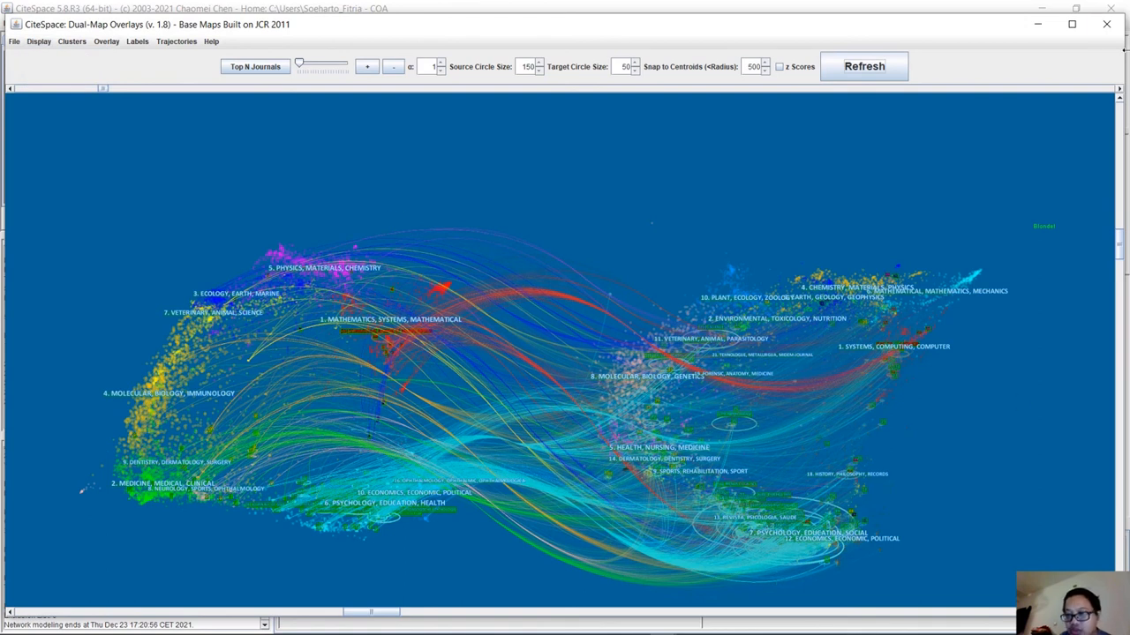
# Minimize the CiteSpace and browser windows and open my_image from the Desktop in Photos.
pyautogui.click(1038, 25)
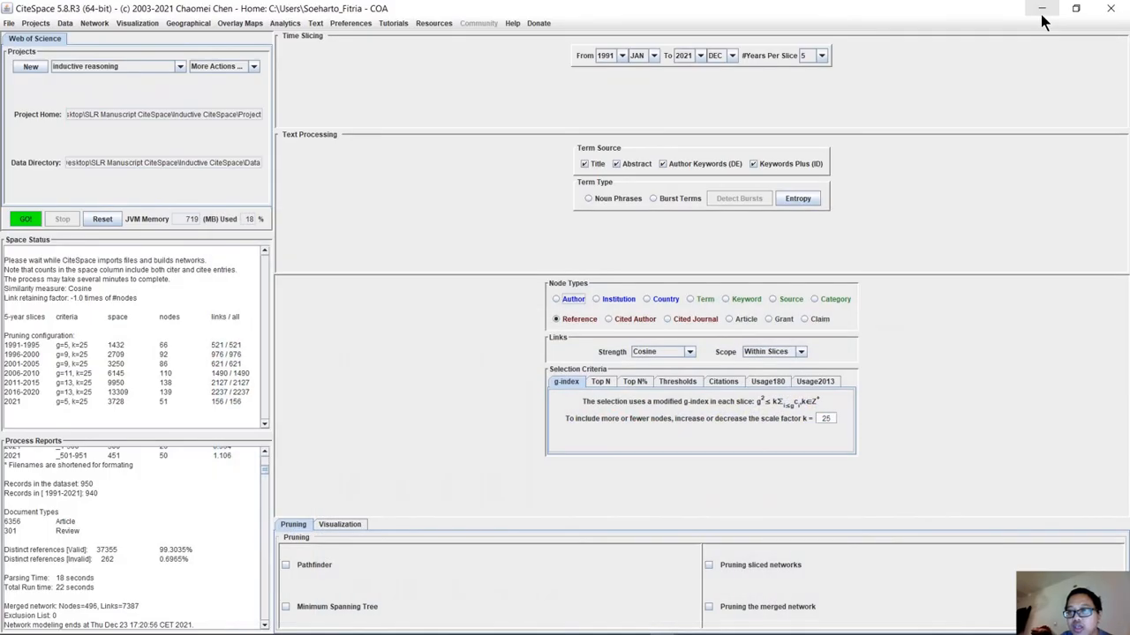
pyautogui.click(1041, 16)
pyautogui.click(1043, 14)
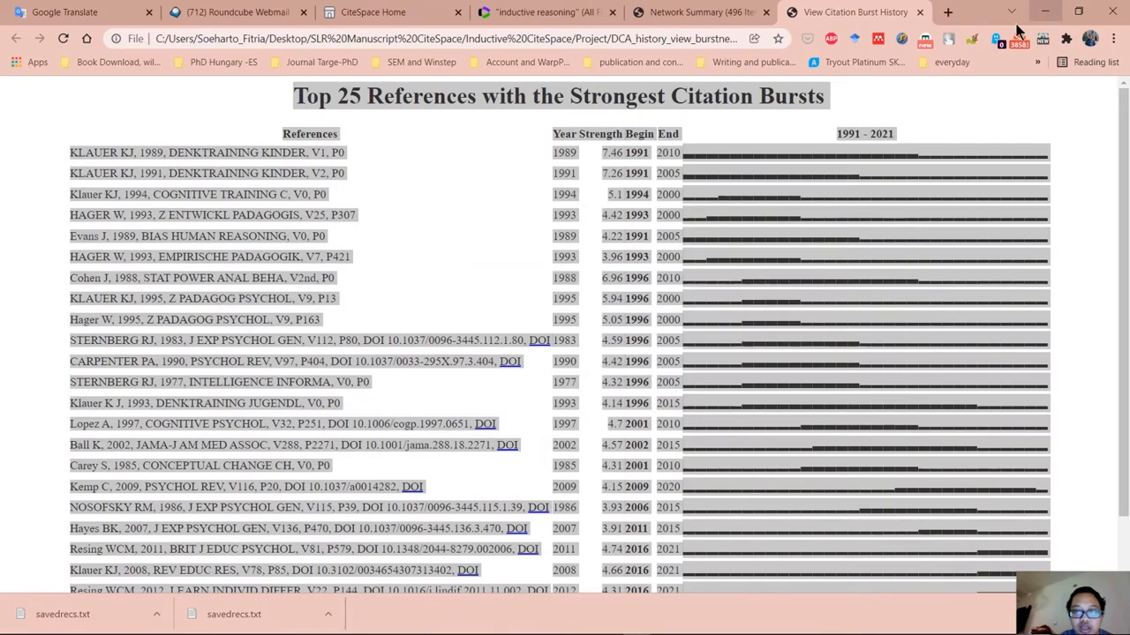
pyautogui.click(1047, 14)
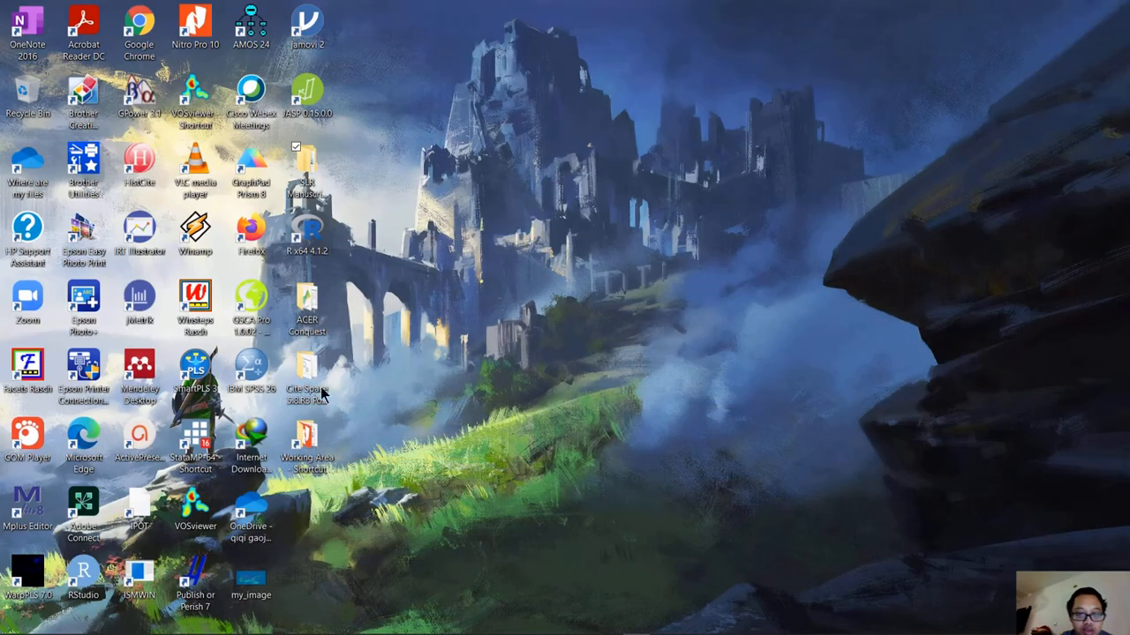
pyautogui.click(259, 573)
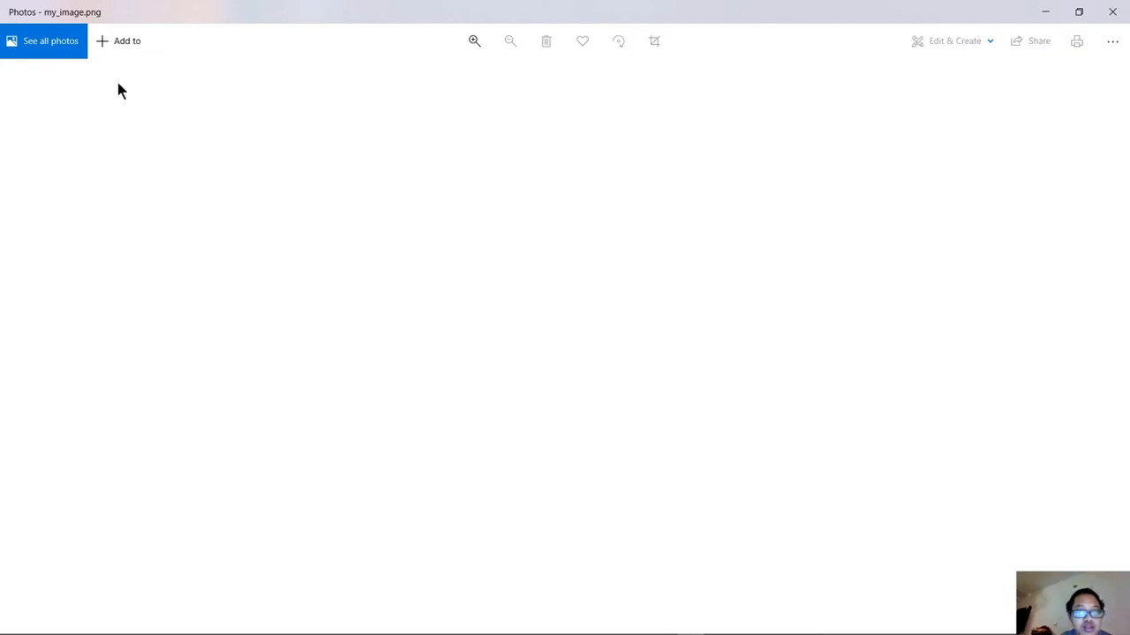
# Crop the empty blue margins around the dual map in my_image.png.
pyautogui.click(654, 43)
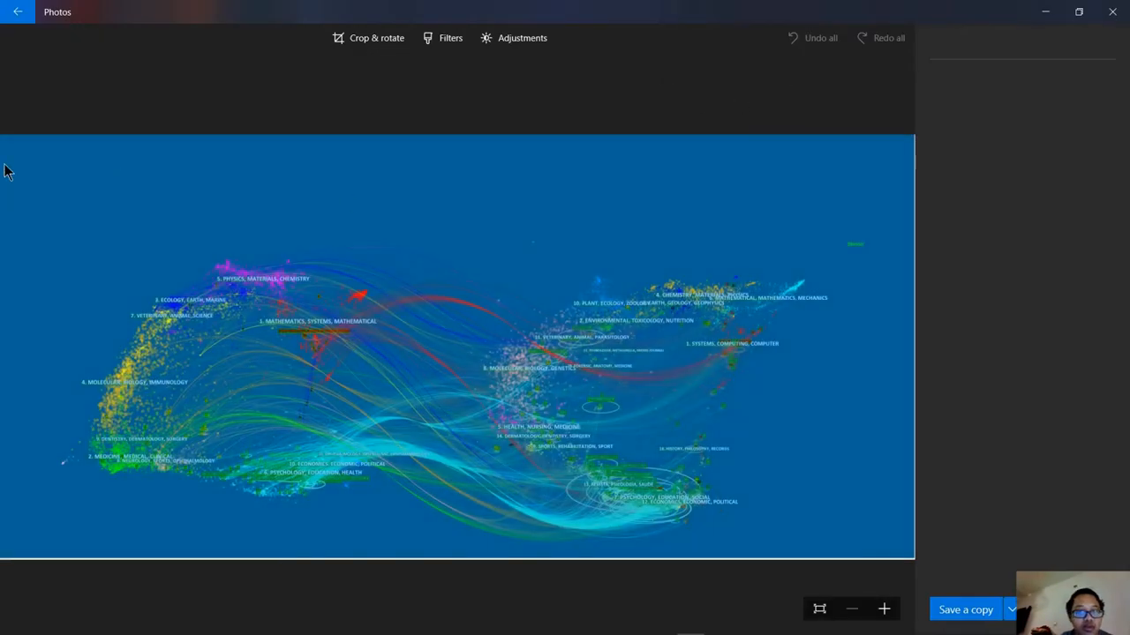
pyautogui.moveTo(6, 137); pyautogui.dragTo(49, 195)
pyautogui.moveTo(889, 176); pyautogui.dragTo(857, 183)
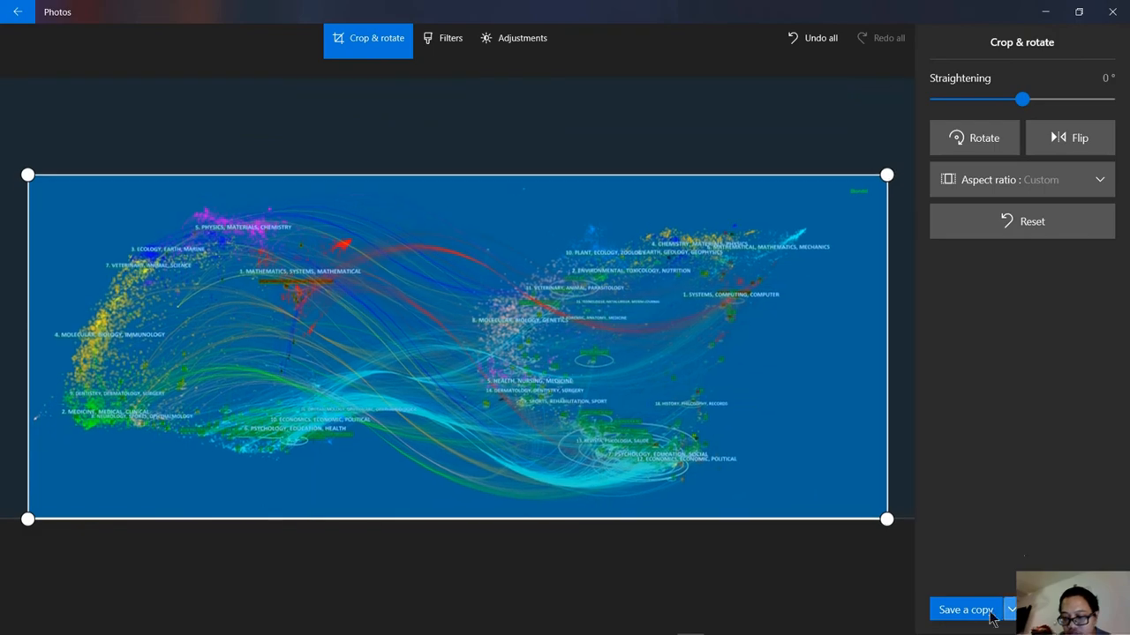
# Save a copy of the cropped image to the Desktop as my_image11 in PNG format.
pyautogui.click(965, 611)
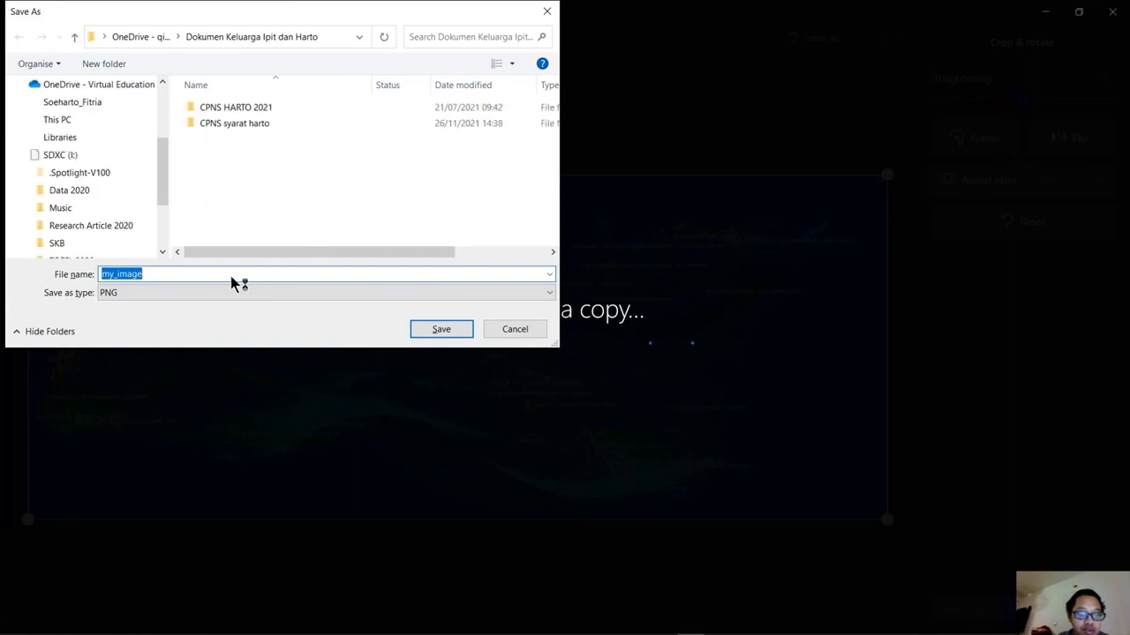
pyautogui.click(201, 273)
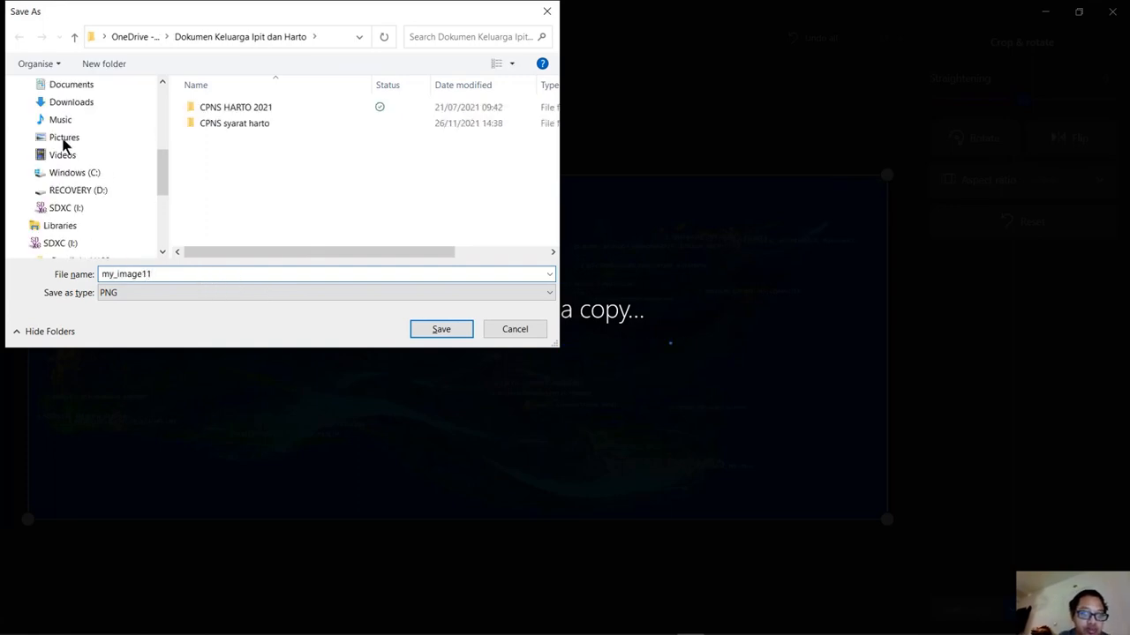
pyautogui.scroll(5, 64, 145)
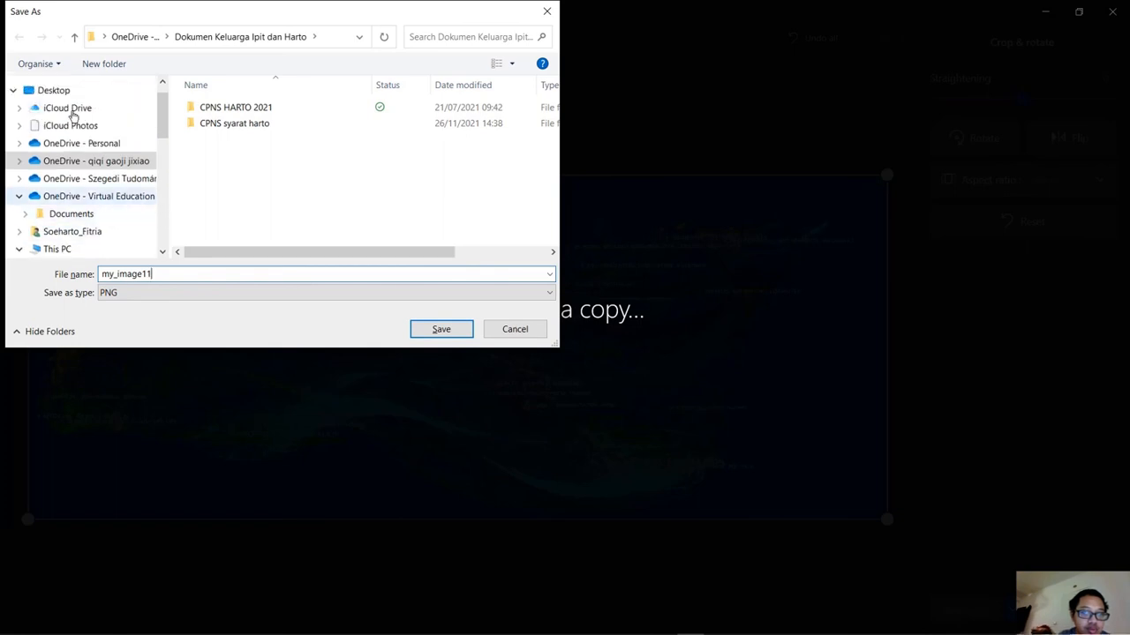
pyautogui.scroll(1, 60, 95)
pyautogui.click(76, 117)
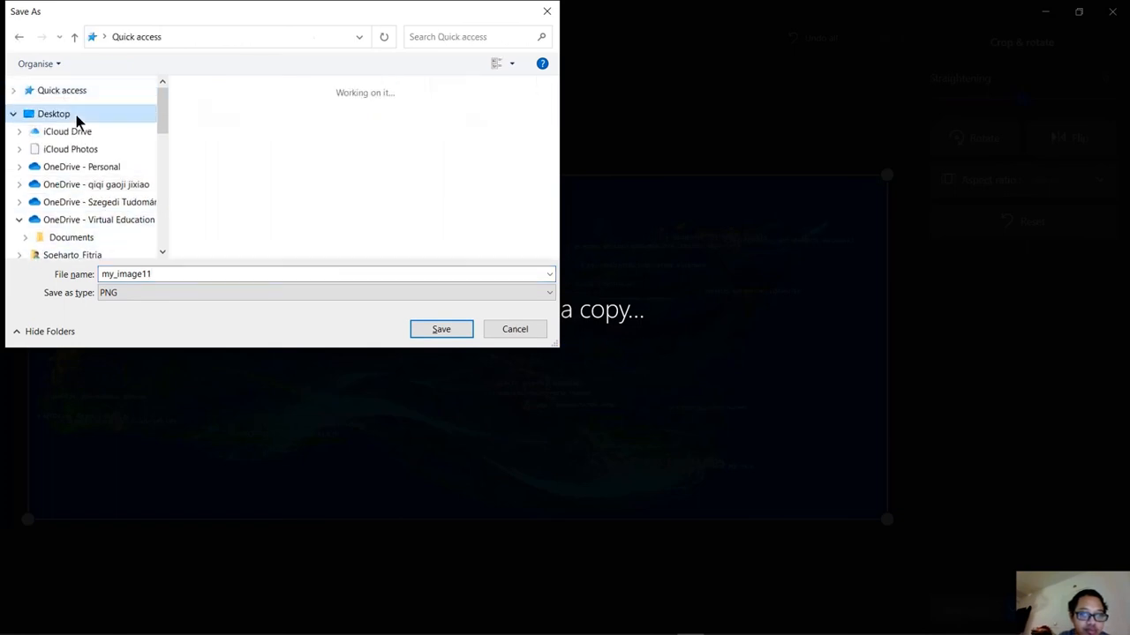
pyautogui.click(441, 330)
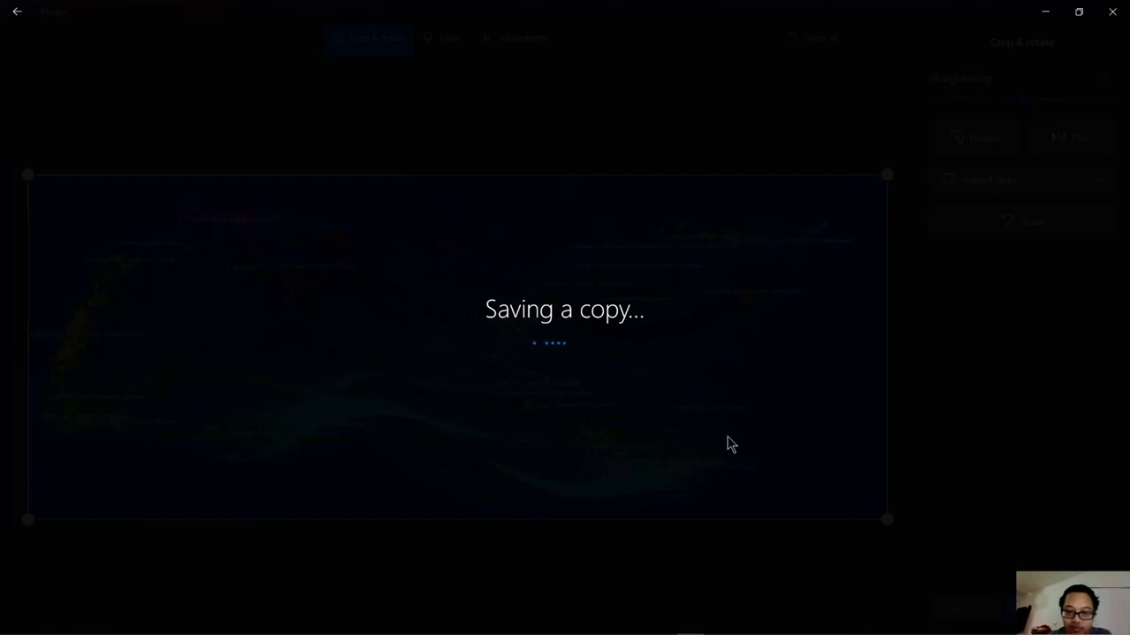
pyautogui.moveTo(705, 628)
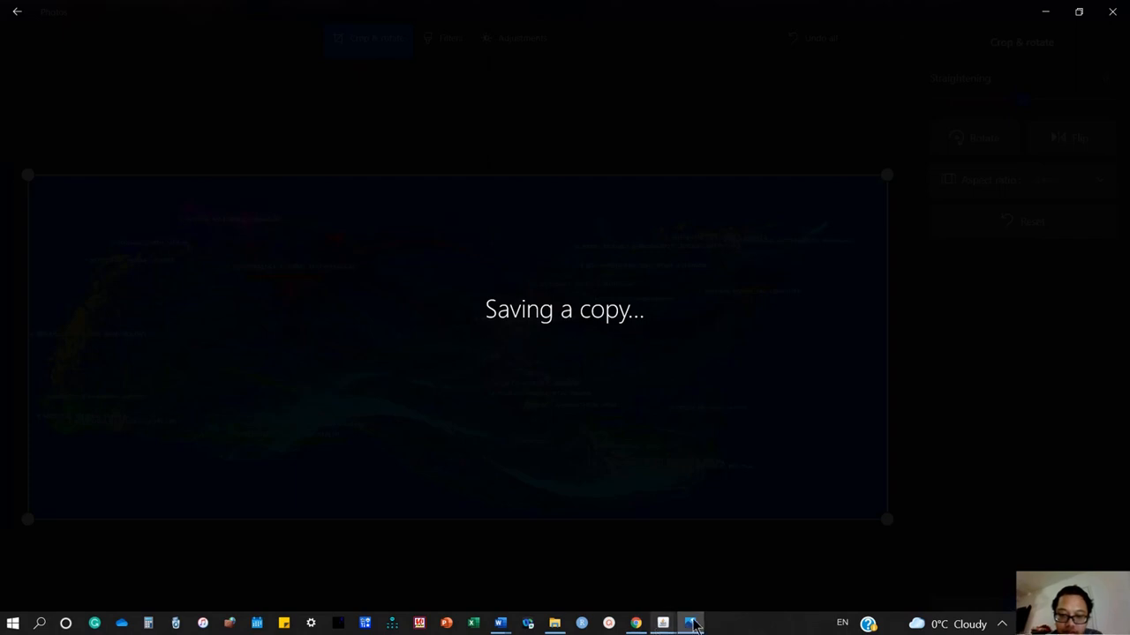
# Leave Photos and select the saved my_image11 file on the Desktop.
pyautogui.click(693, 624)
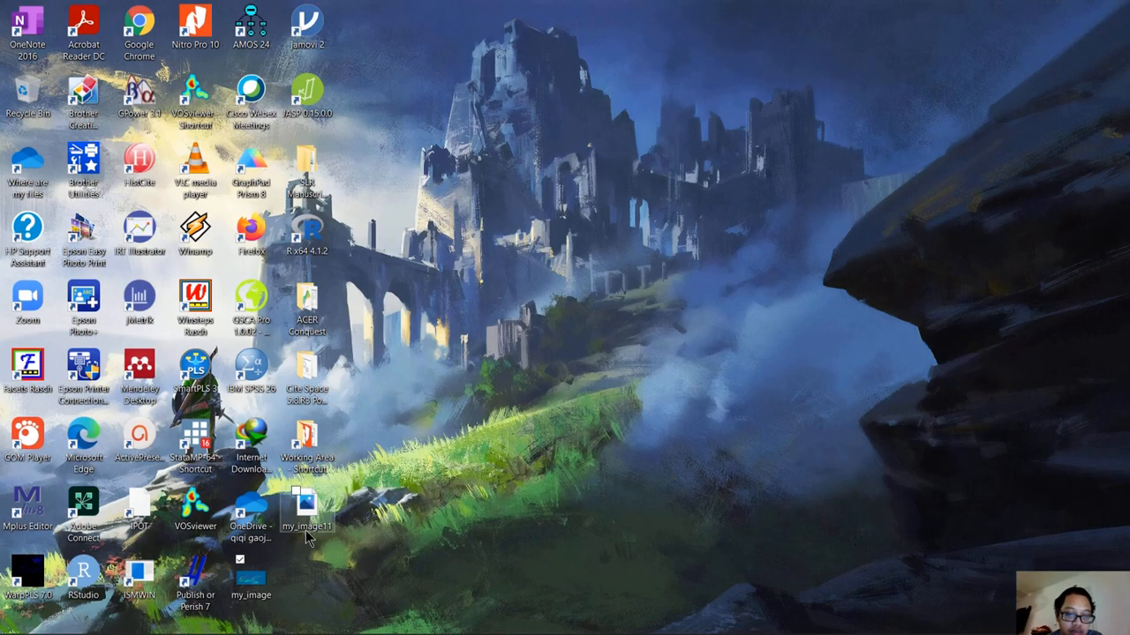
pyautogui.click(308, 520)
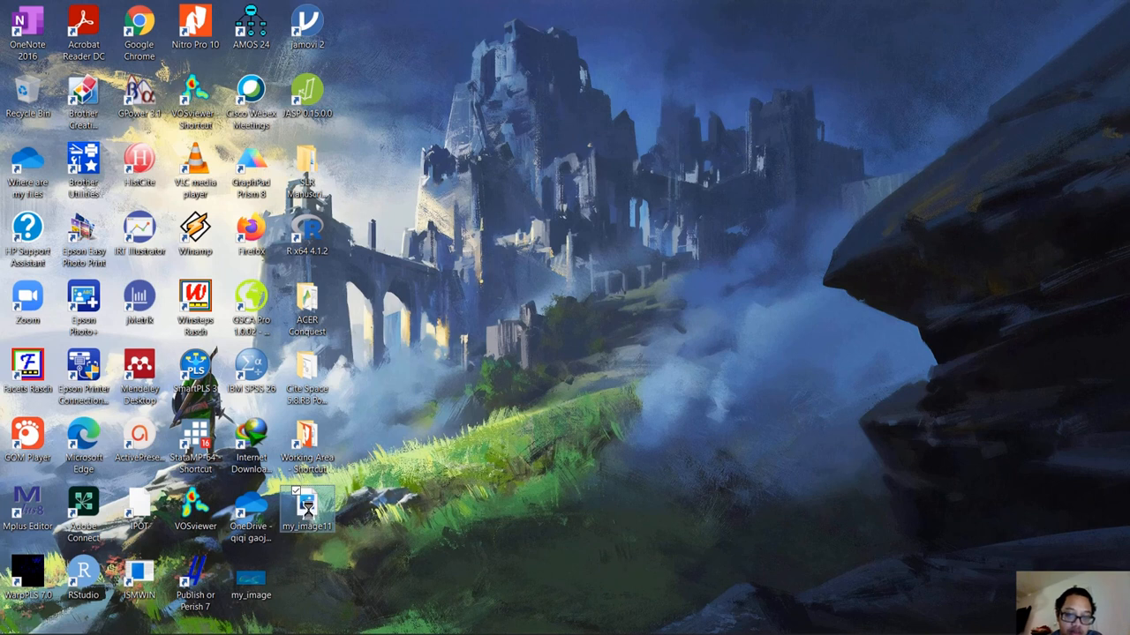
# Close the CiteSpace dual-map overlay window and bring the main CiteSpace window to the front.
pyautogui.moveTo(635, 628)
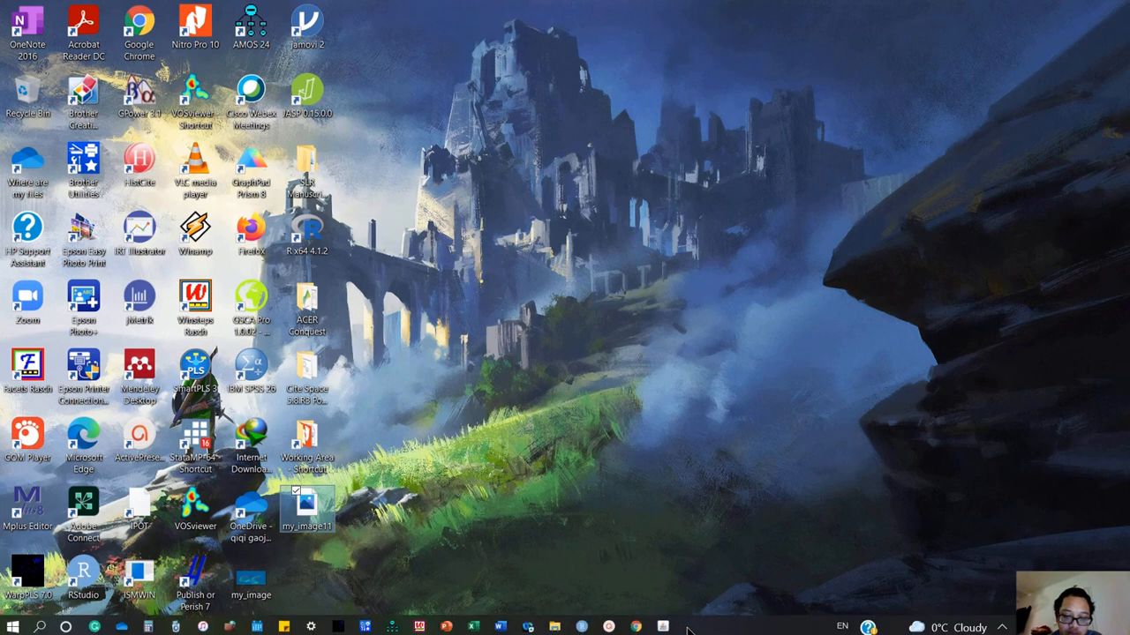
pyautogui.moveTo(668, 624)
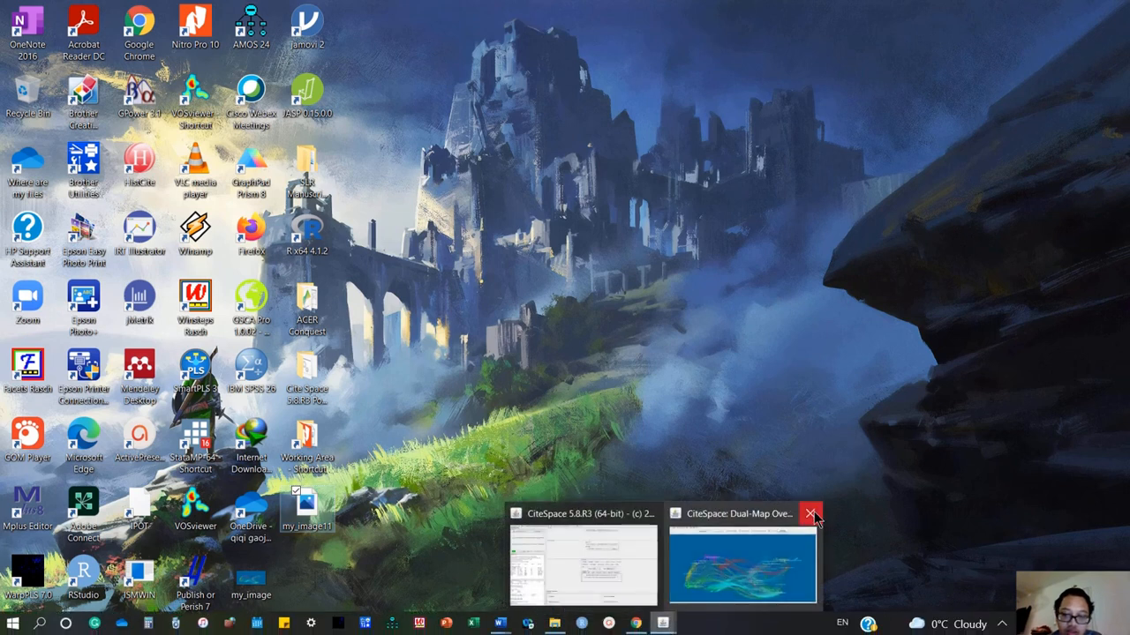
pyautogui.click(698, 545)
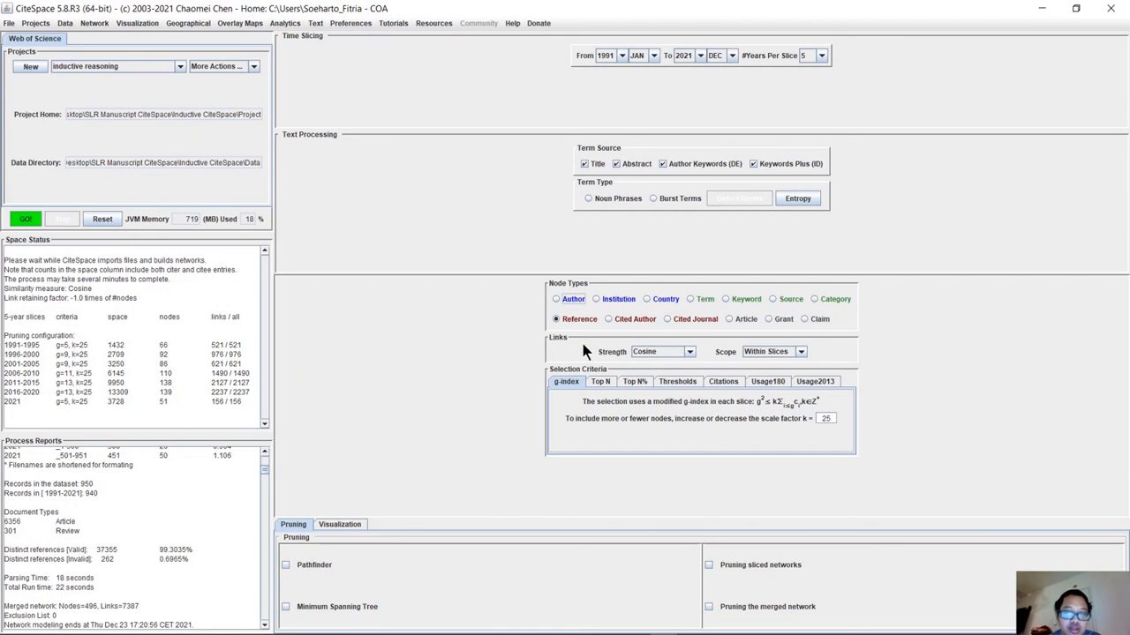
pyautogui.rightClick(302, 298)
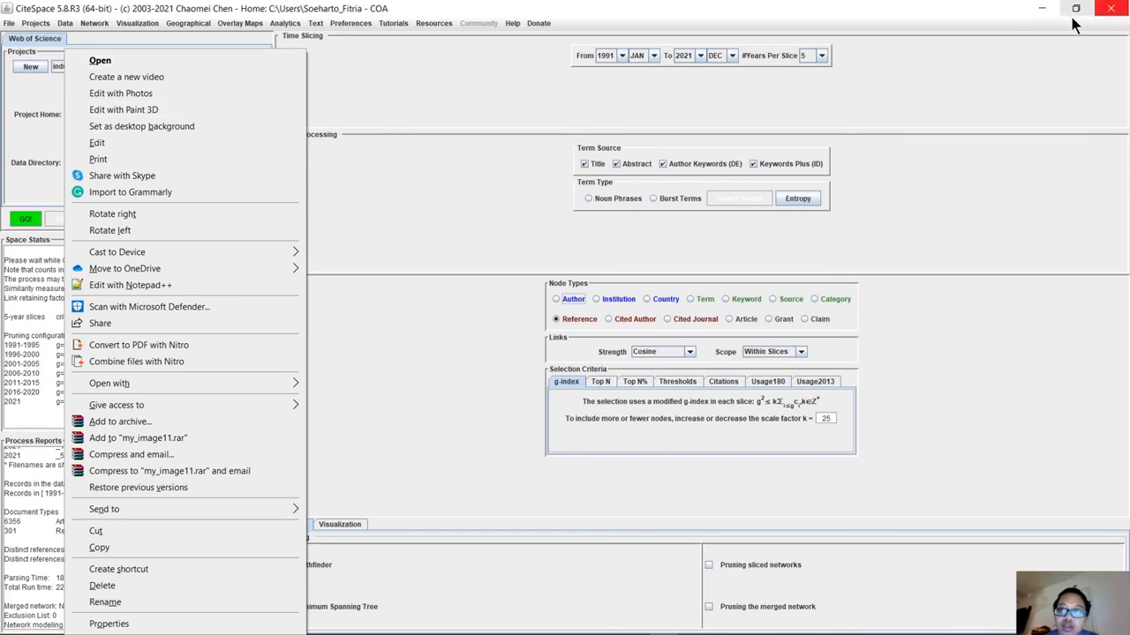
pyautogui.click(1043, 9)
pyautogui.click(433, 187)
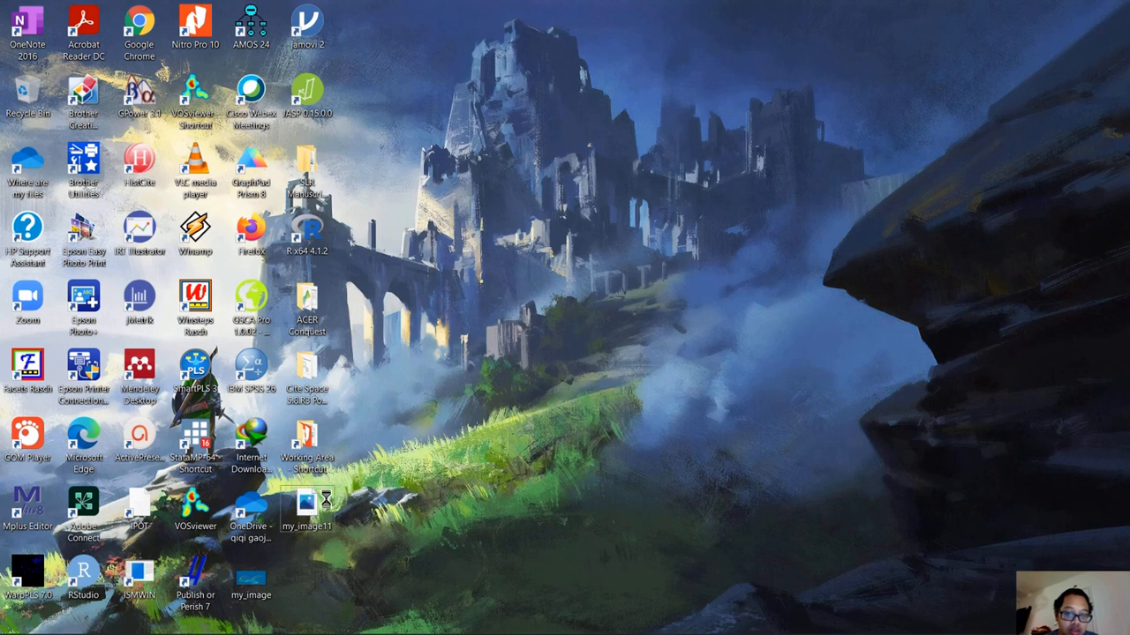
# Restore the main CiteSpace window and close the program.
pyautogui.click(662, 623)
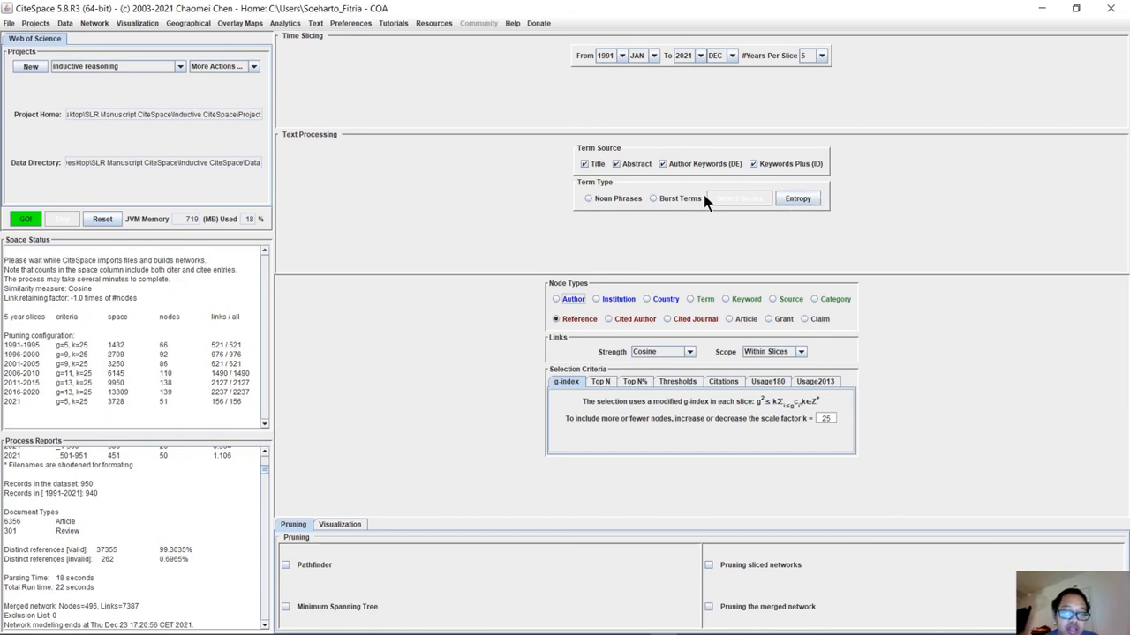
pyautogui.click(1125, 7)
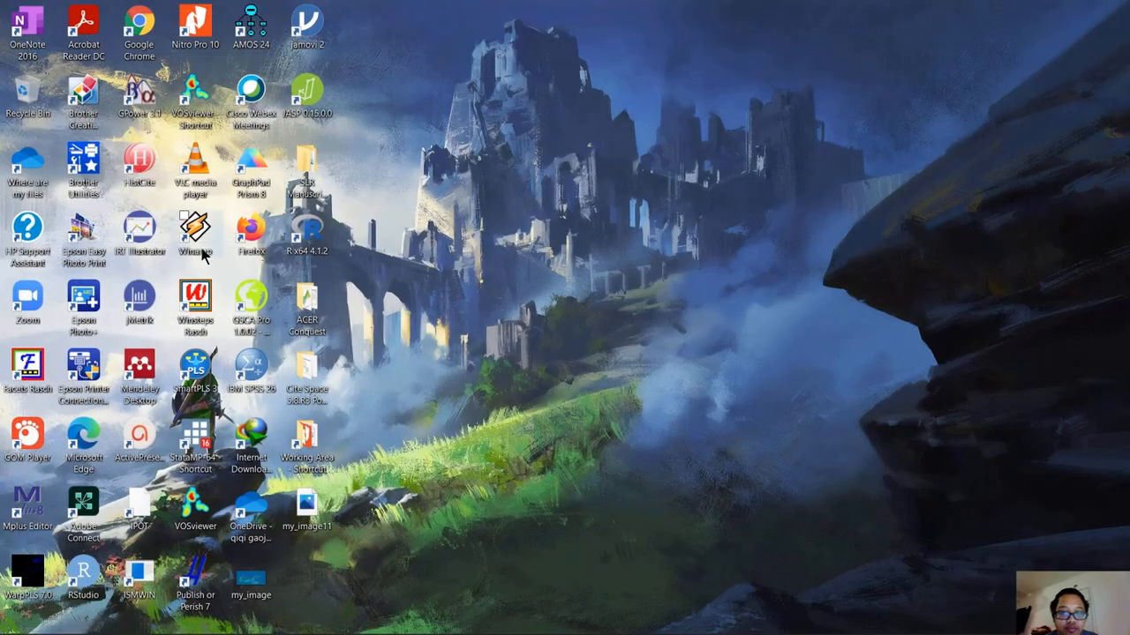
pyautogui.click(1002, 626)
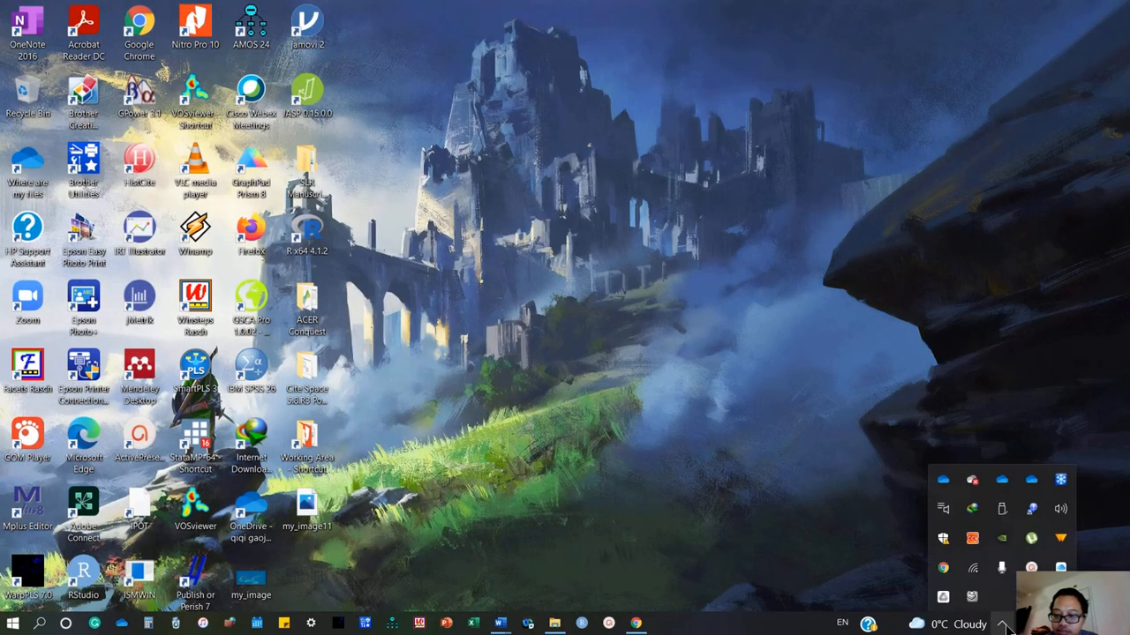
pyautogui.click(1031, 567)
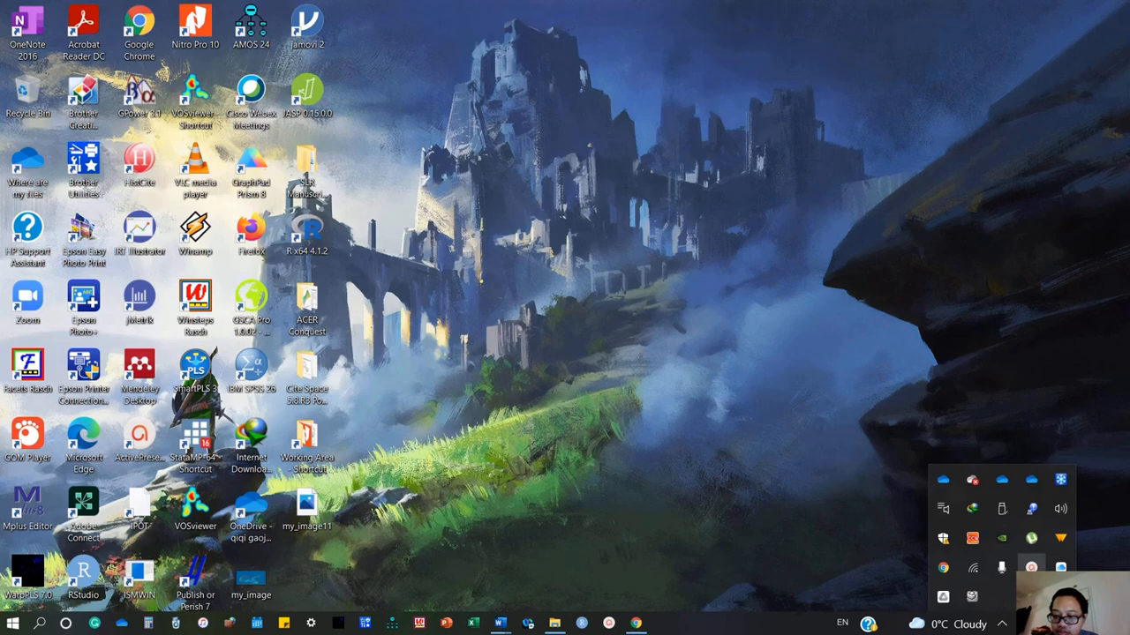